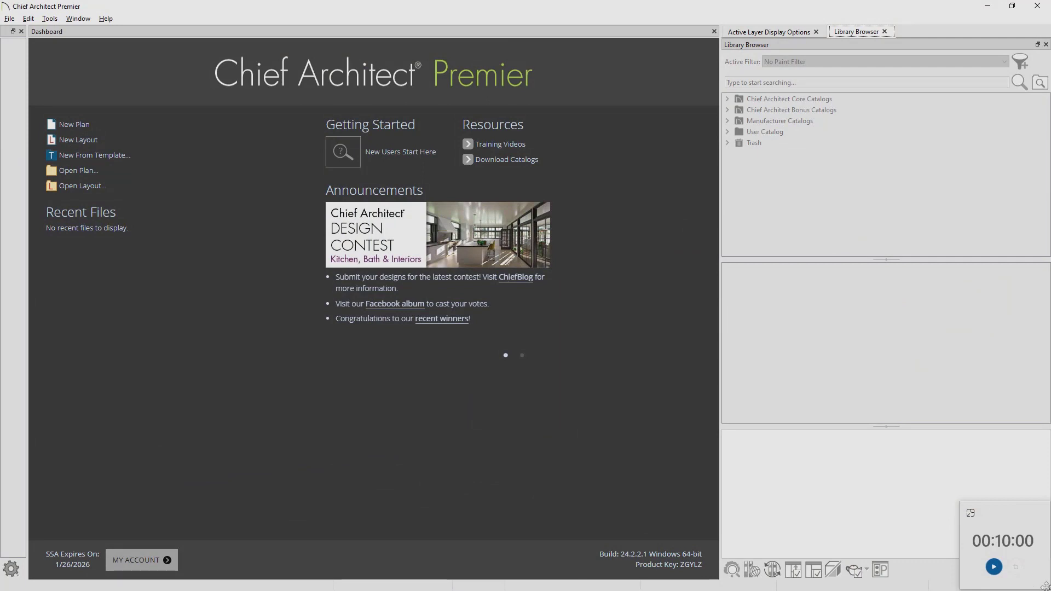
# - Start the 10-minute timer and place a single base cabinet in a new plan
pyautogui.click(995, 568)
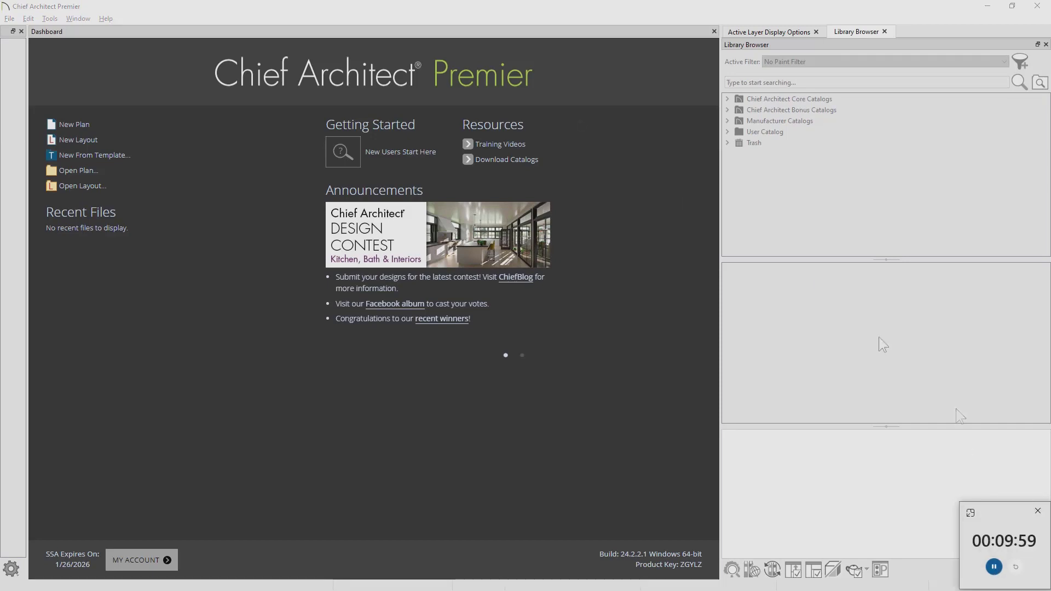
pyautogui.click(125, 127)
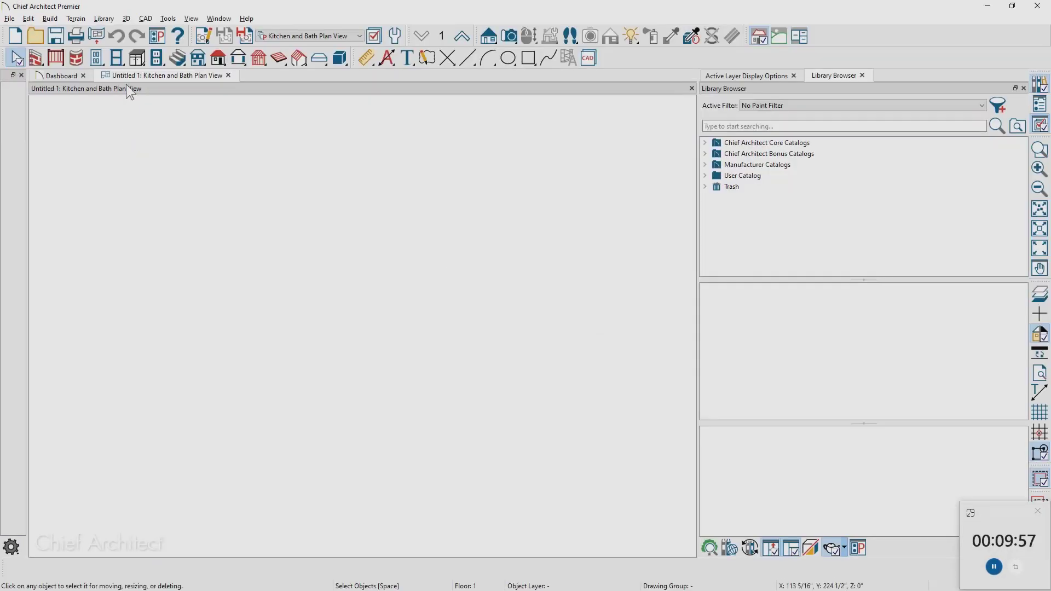
pyautogui.click(137, 57)
pyautogui.click(220, 232)
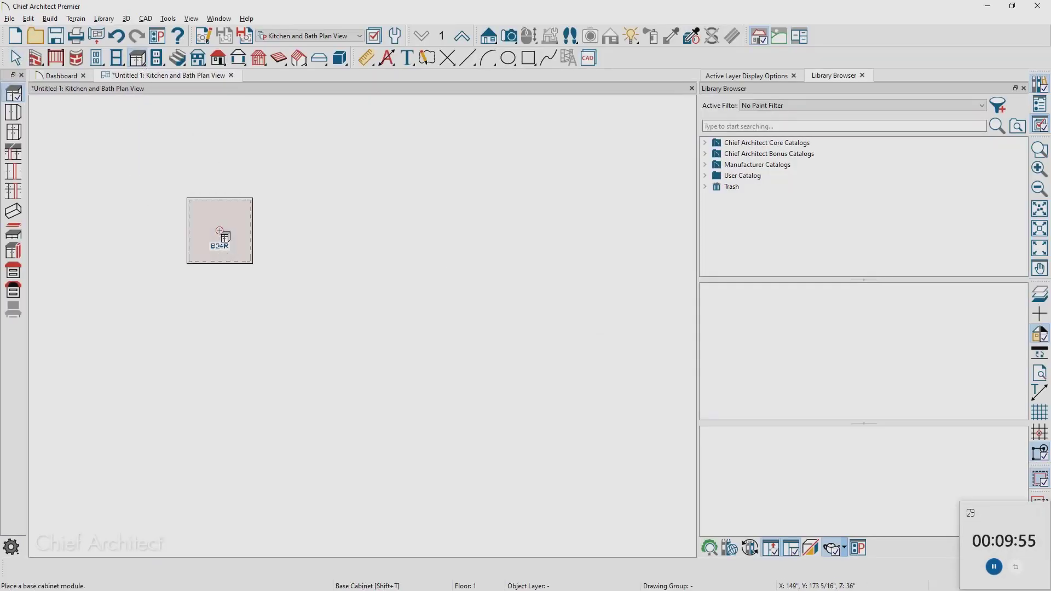
# - Set the base cabinet's height to 34", depth to 21" and countertop thickness to 6"
pyautogui.click(220, 232)
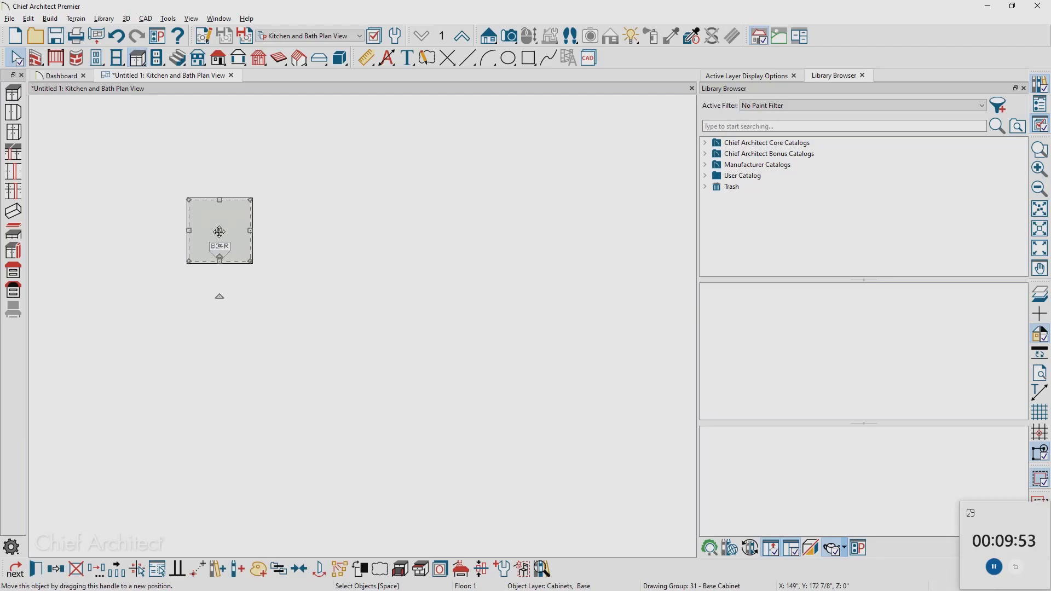
pyautogui.doubleClick(220, 232)
pyautogui.click(520, 156)
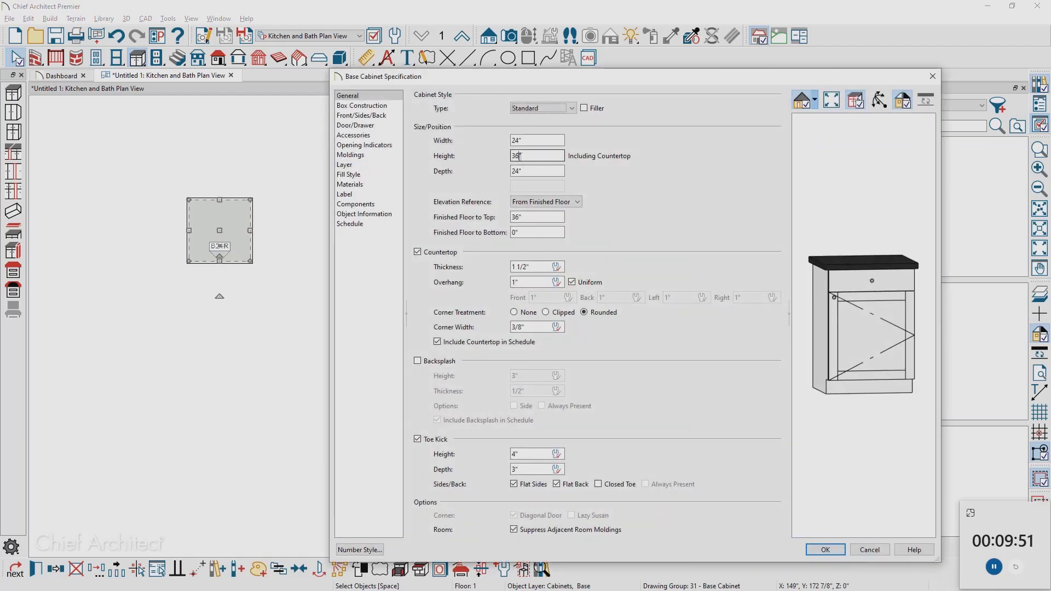
pyautogui.write('34')
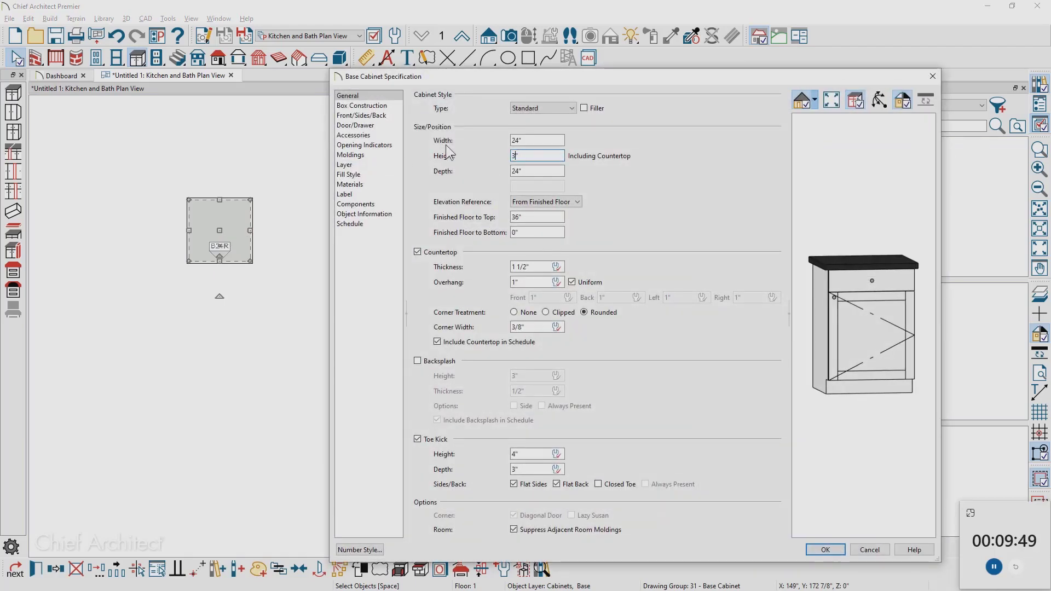
pyautogui.press('Tab')
pyautogui.write('2')
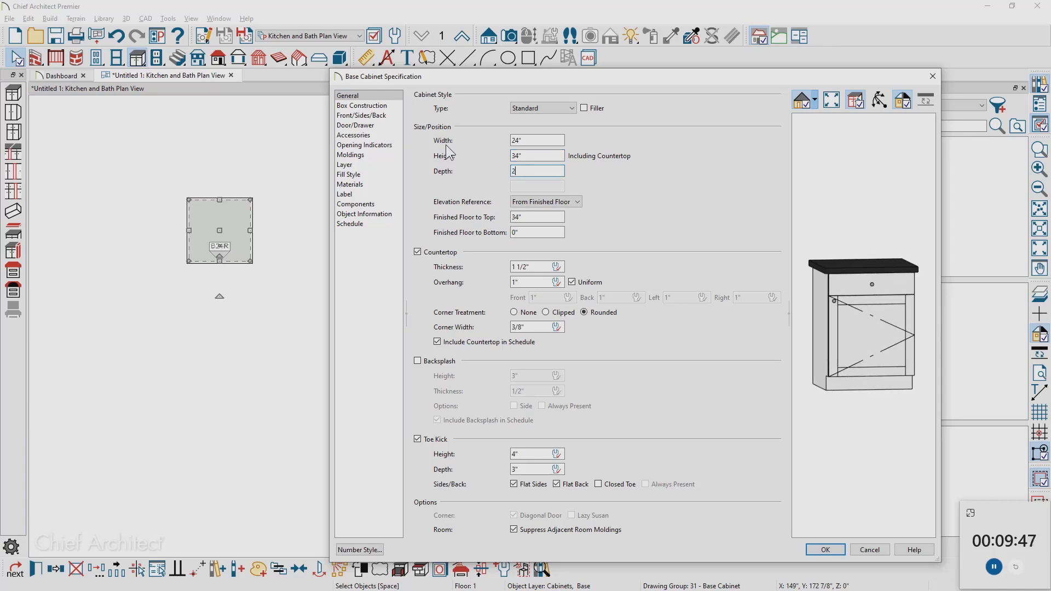
pyautogui.write('1')
pyautogui.press('Tab')
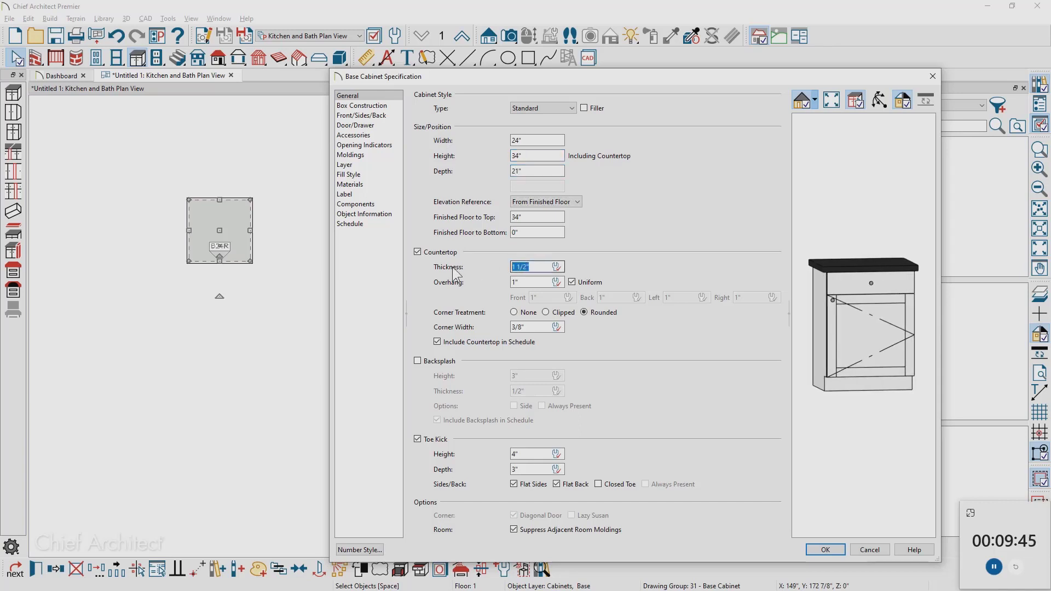
pyautogui.press('Tab')
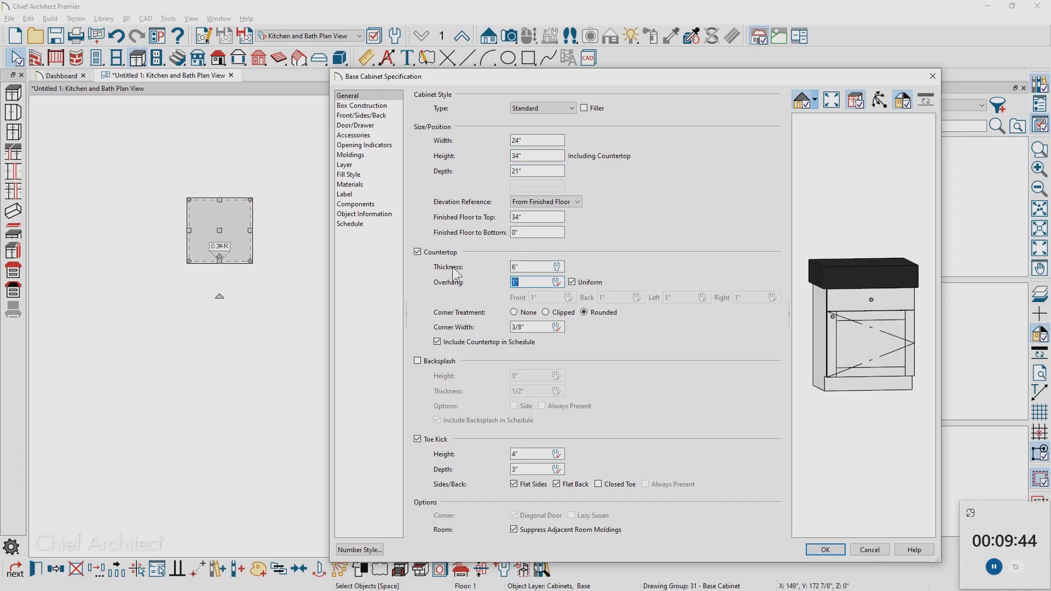
pyautogui.click(826, 550)
# - Create a full camera view looking at the front of the base cabinet
pyautogui.click(509, 36)
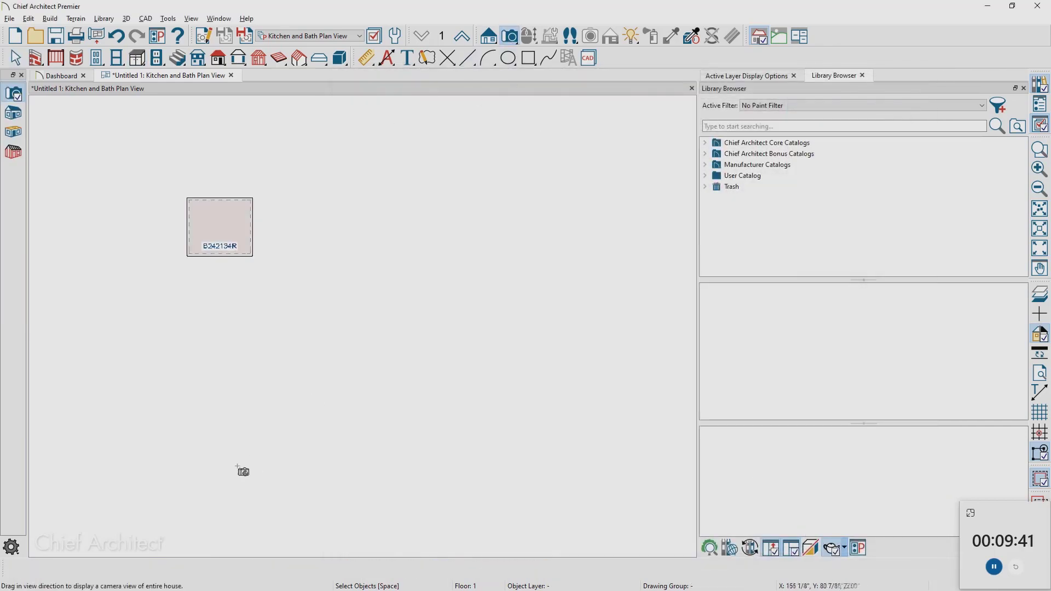
pyautogui.moveTo(224, 506); pyautogui.dragTo(211, 277)
pyautogui.moveTo(336, 283); pyautogui.dragTo(290, 202, button='middle')
pyautogui.scroll(5, 367, 419)
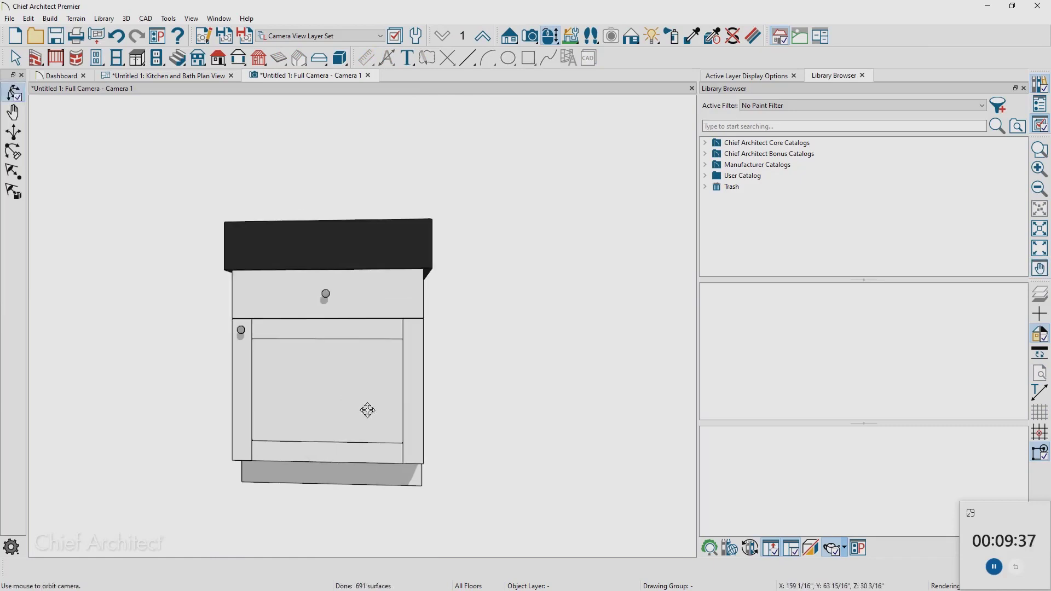
# - Replace the cabinet's door and drawer knobs with the "hw, med pull" from the Vanity folder of the Chief-Challenge user catalog
pyautogui.click(705, 176)
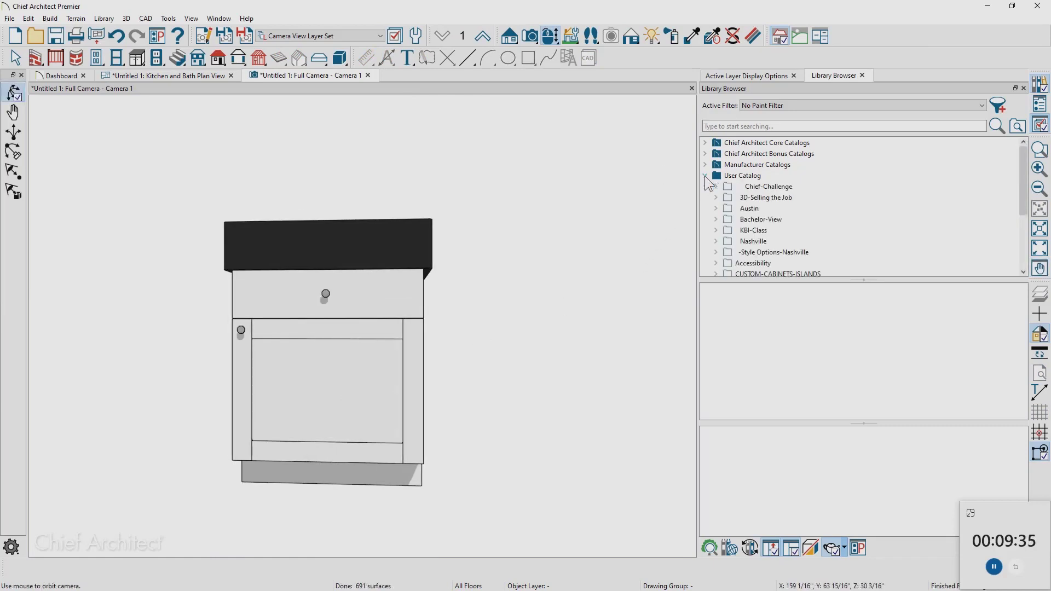
pyautogui.click(773, 187)
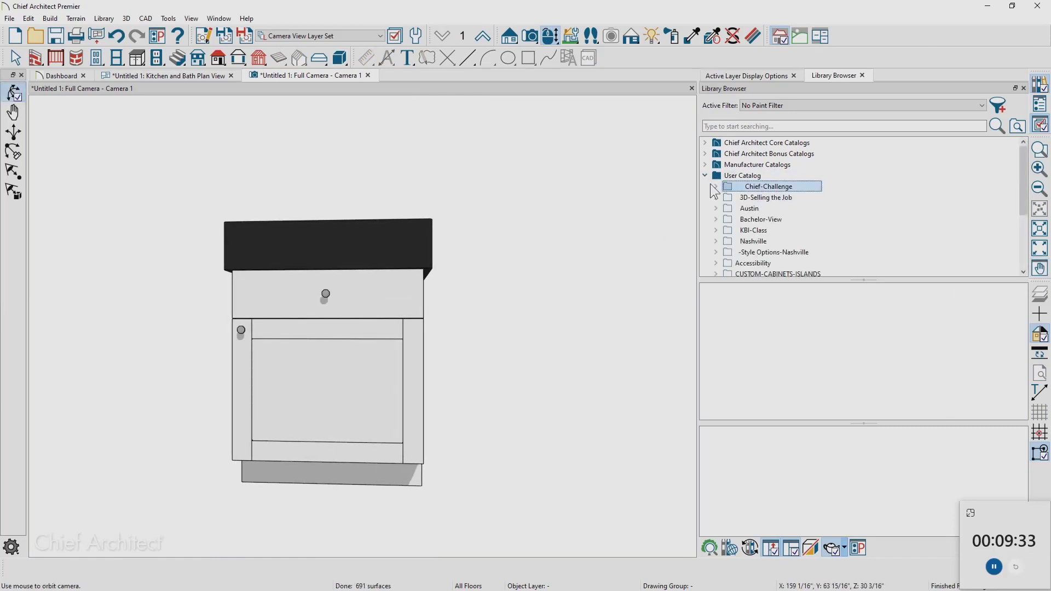
pyautogui.doubleClick(998, 370)
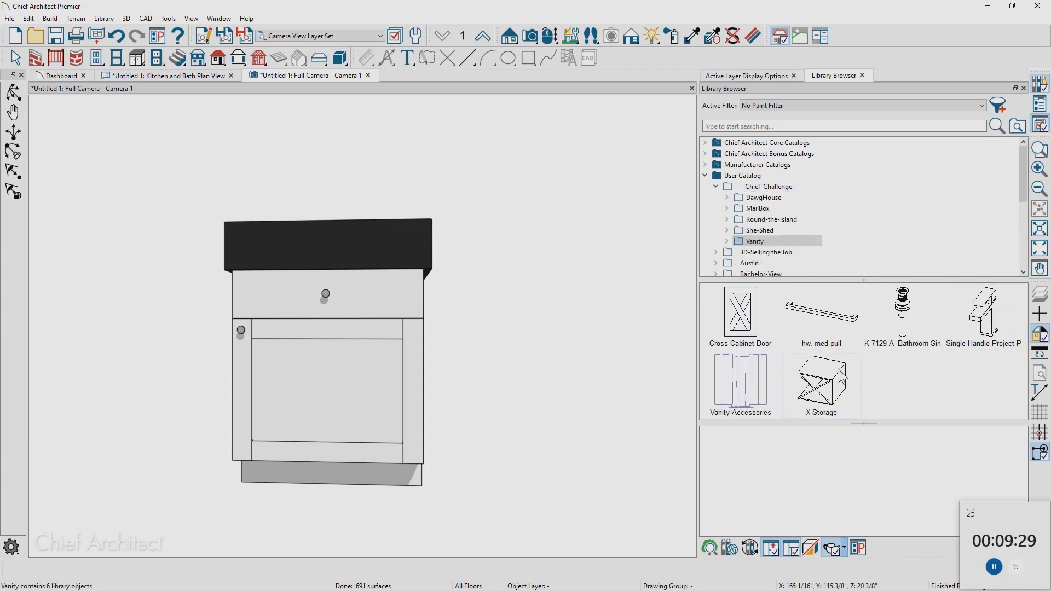
pyautogui.click(843, 332)
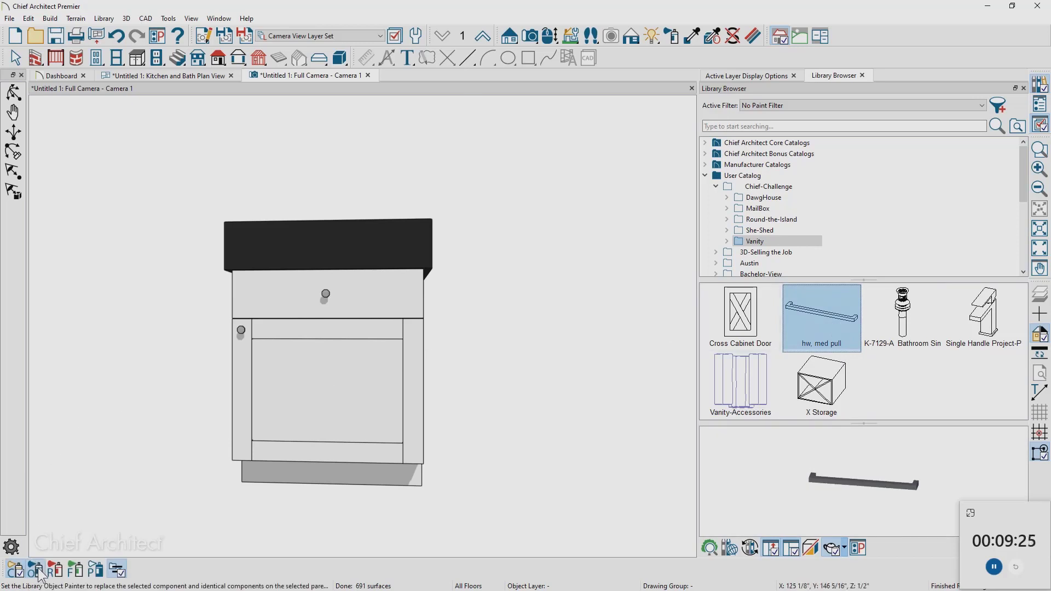
pyautogui.click(314, 310)
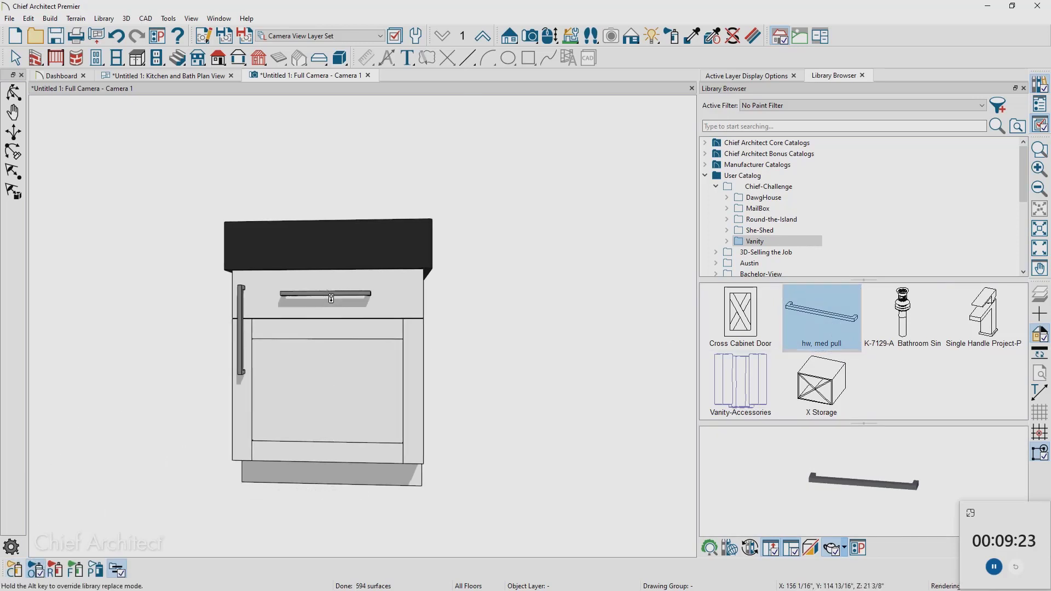
# - Set the cabinet's door handle to sit 6 3/8" down from the top of the door
pyautogui.scroll(3, 281, 337)
pyautogui.doubleClick(282, 337)
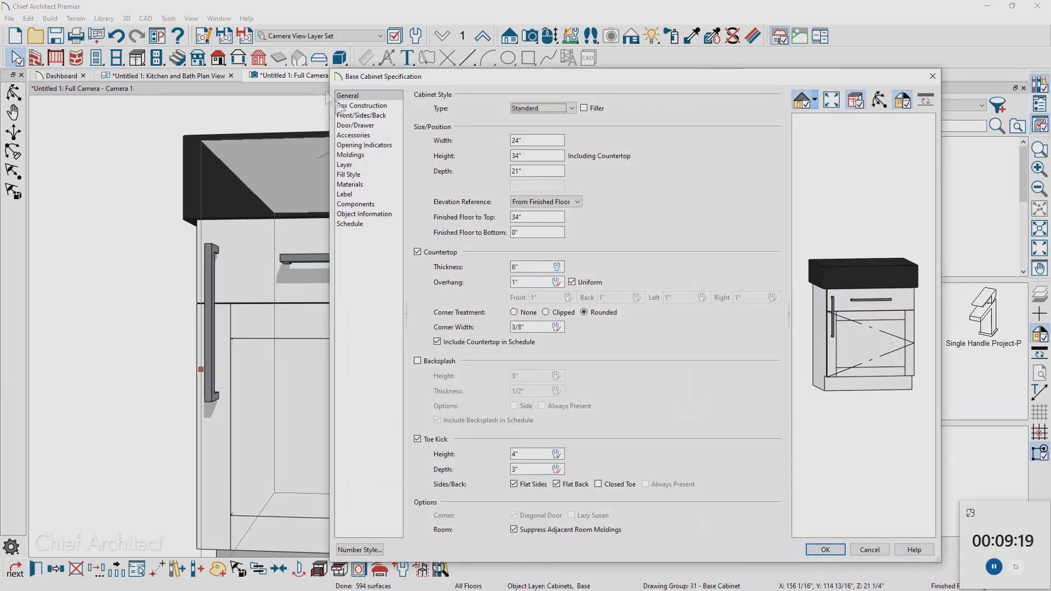
pyautogui.click(357, 126)
pyautogui.moveTo(507, 202); pyautogui.dragTo(496, 203)
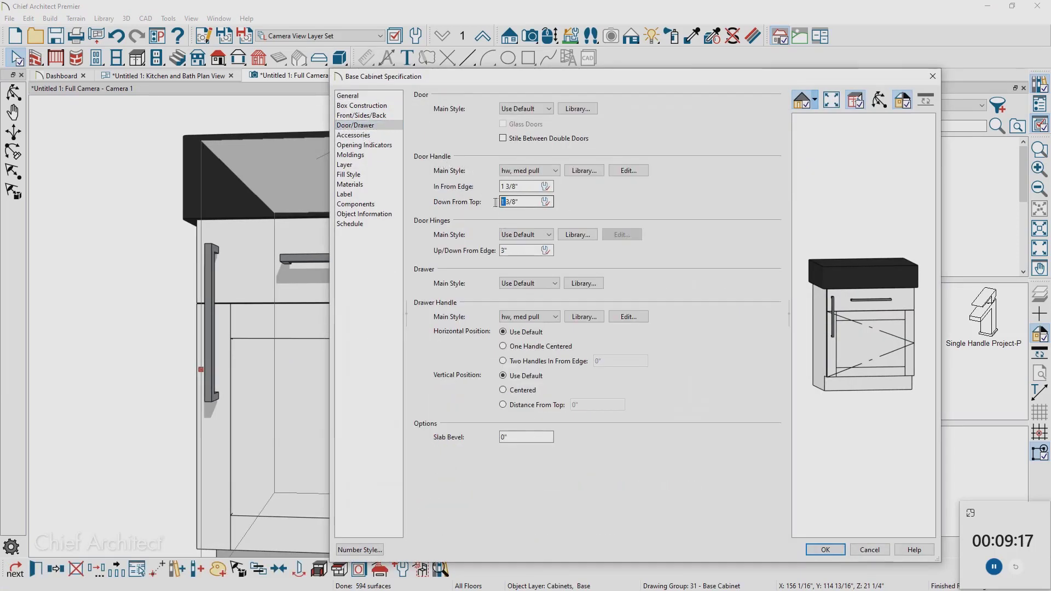
pyautogui.write('6')
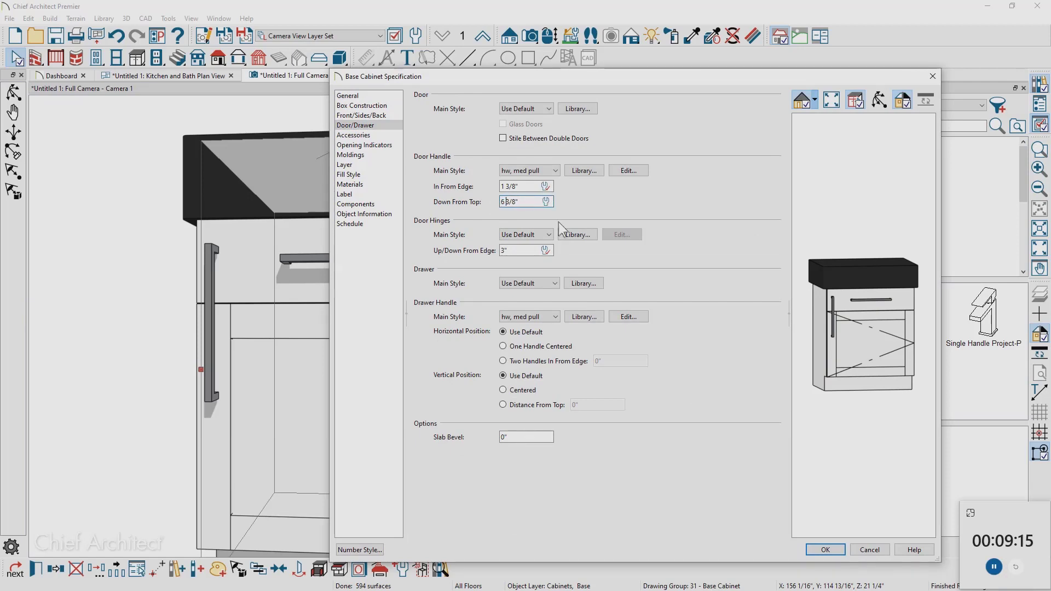
pyautogui.click(831, 551)
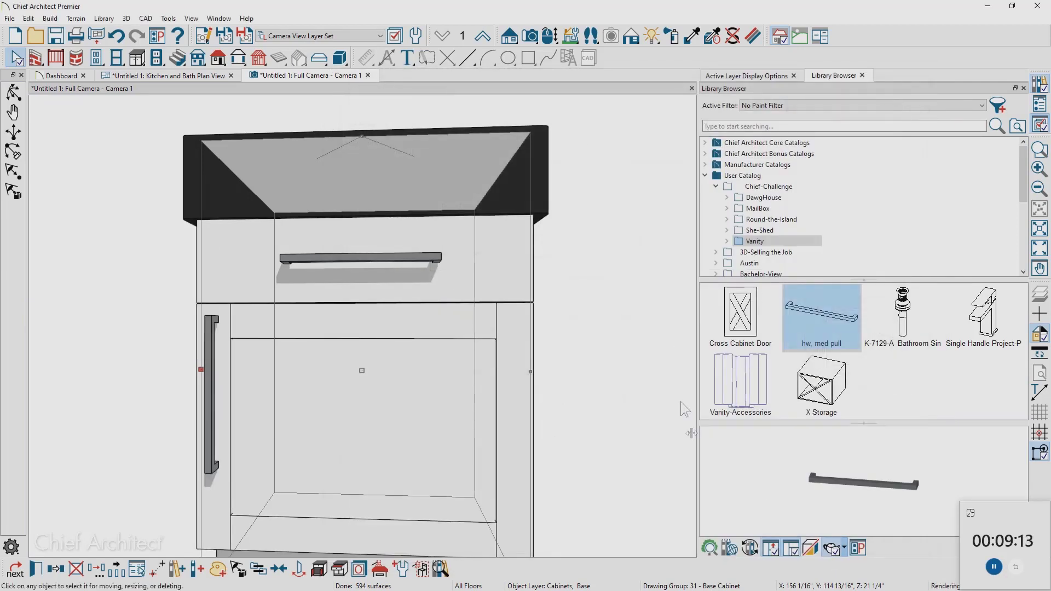
# - Save the selected cabinet's settings as the base cabinet default
pyautogui.click(401, 569)
pyautogui.click(585, 319)
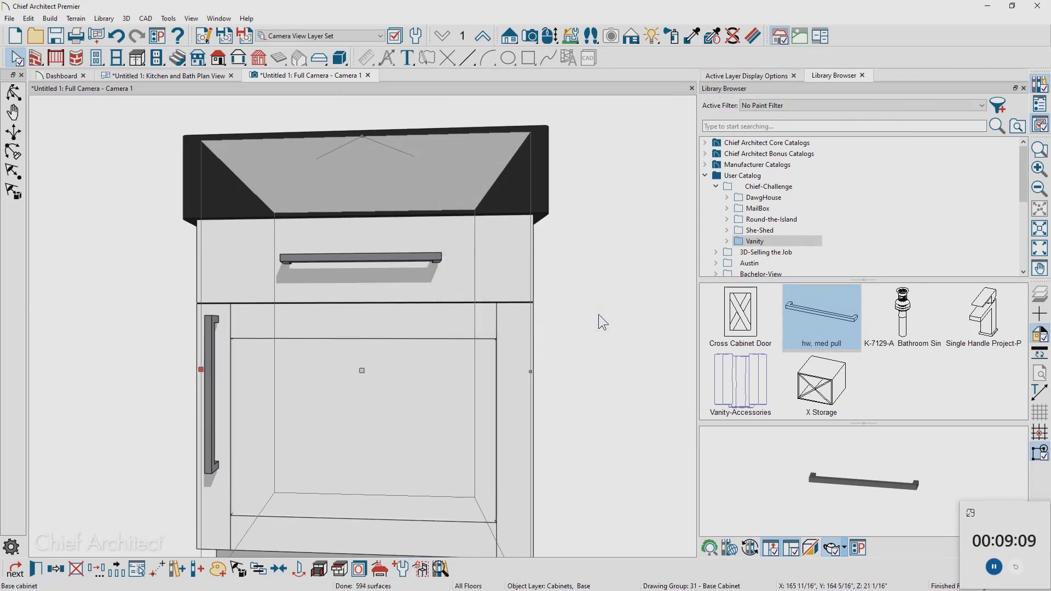
pyautogui.scroll(-3, 584, 317)
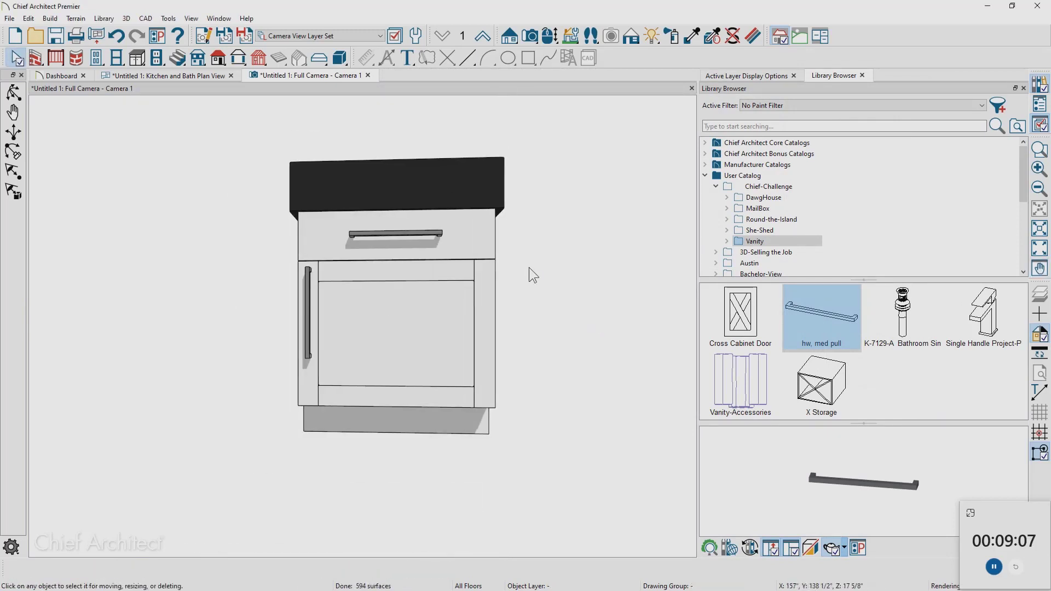
# - Change the cabinet's front door into a drawer and split it horizontally into two drawers
pyautogui.doubleClick(448, 327)
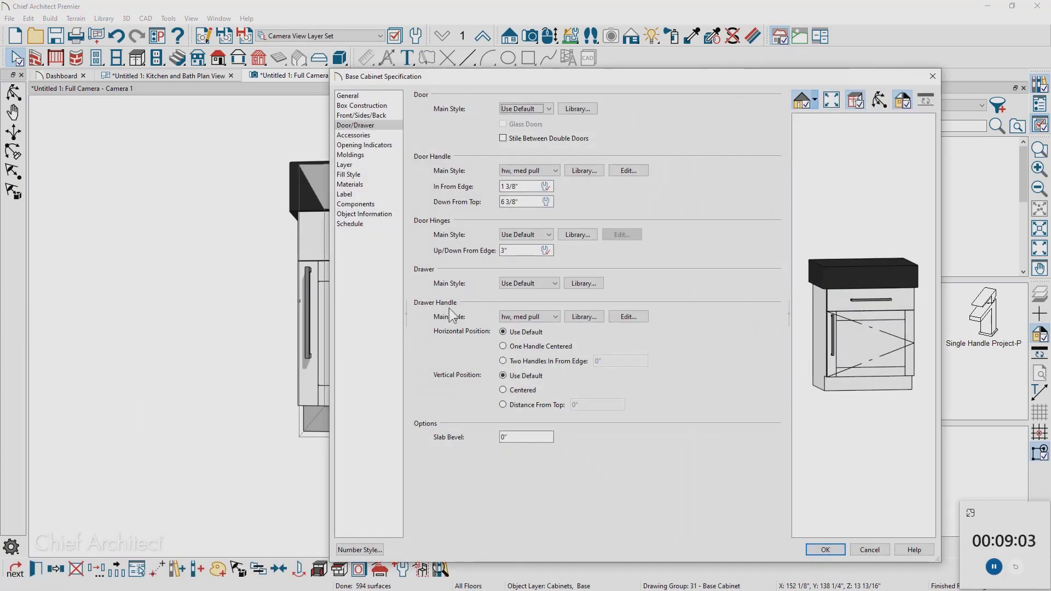
pyautogui.click(859, 340)
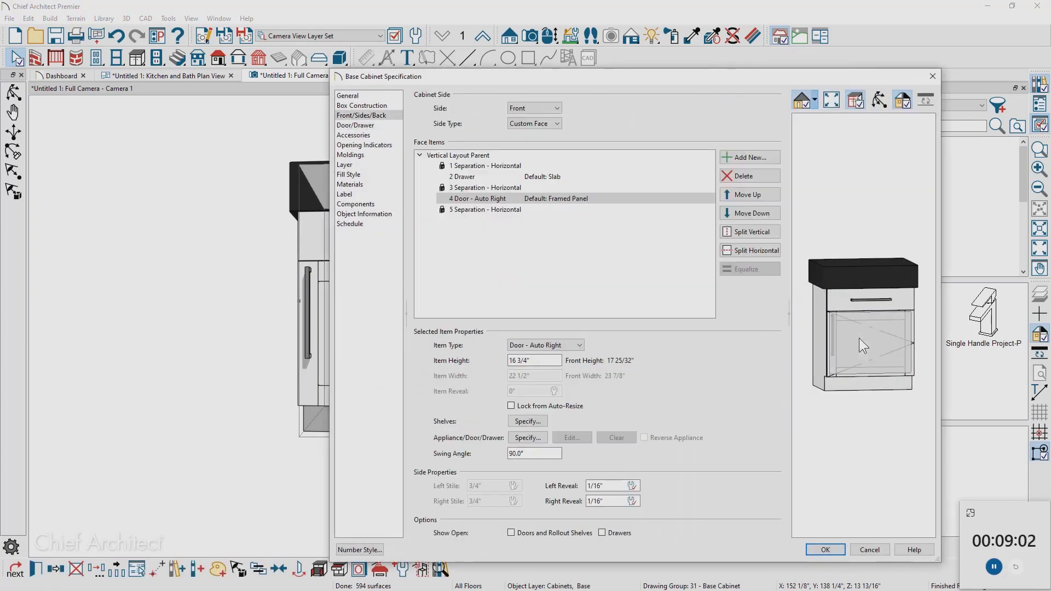
pyautogui.click(551, 349)
pyautogui.click(543, 460)
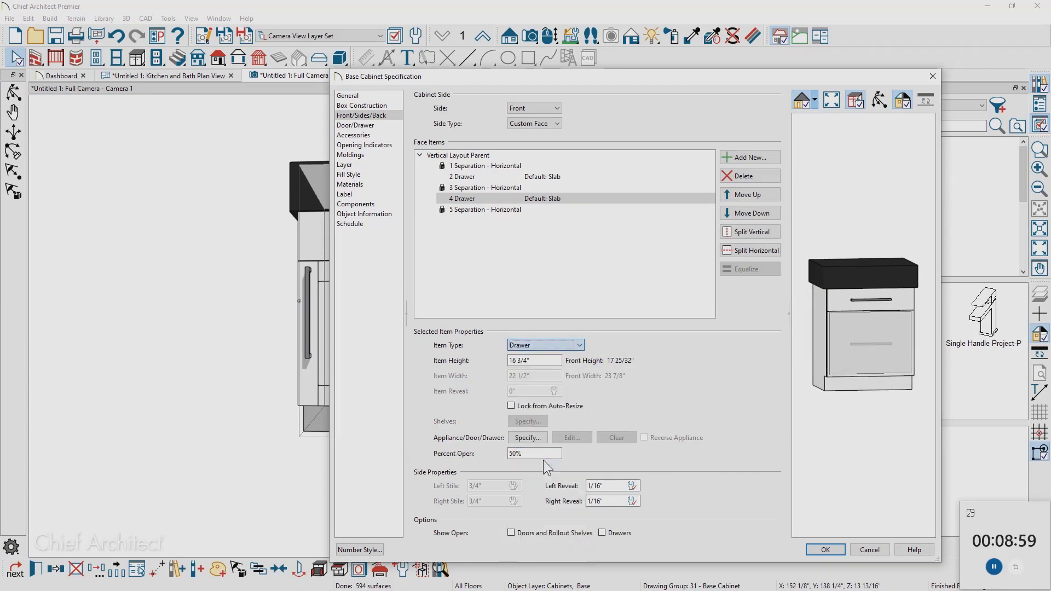
pyautogui.click(757, 250)
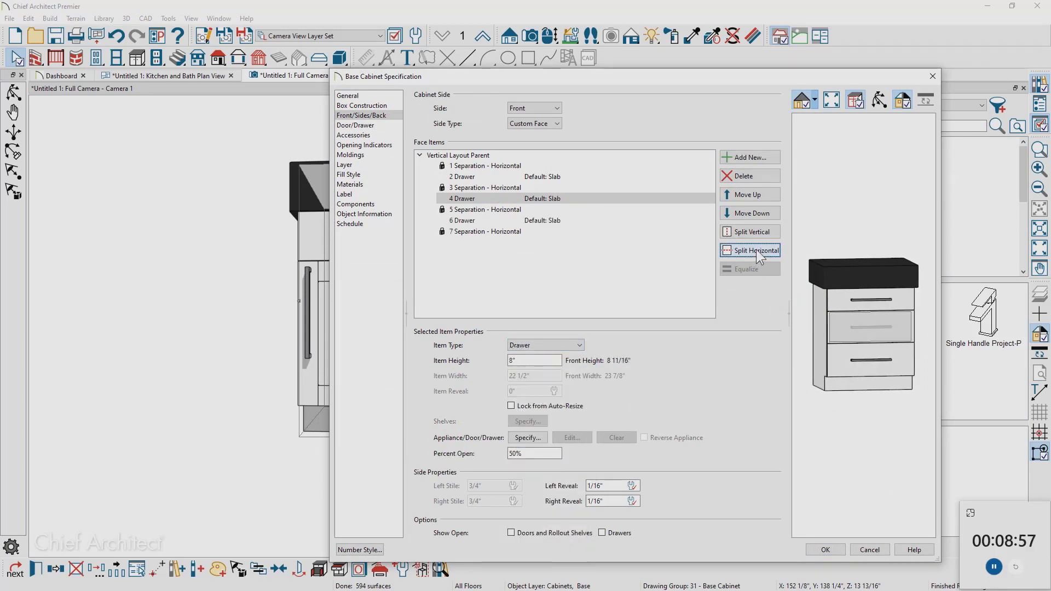
# - Give the cabinet's left side a Custom Face and change its blank area to Side Panel - Inset
pyautogui.click(512, 109)
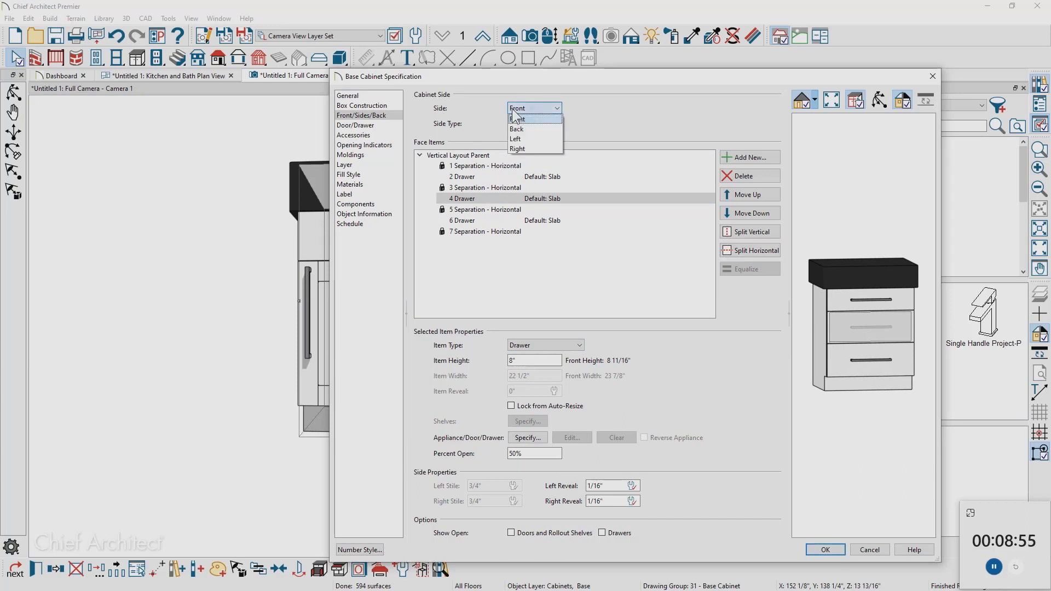
pyautogui.click(518, 137)
pyautogui.click(528, 124)
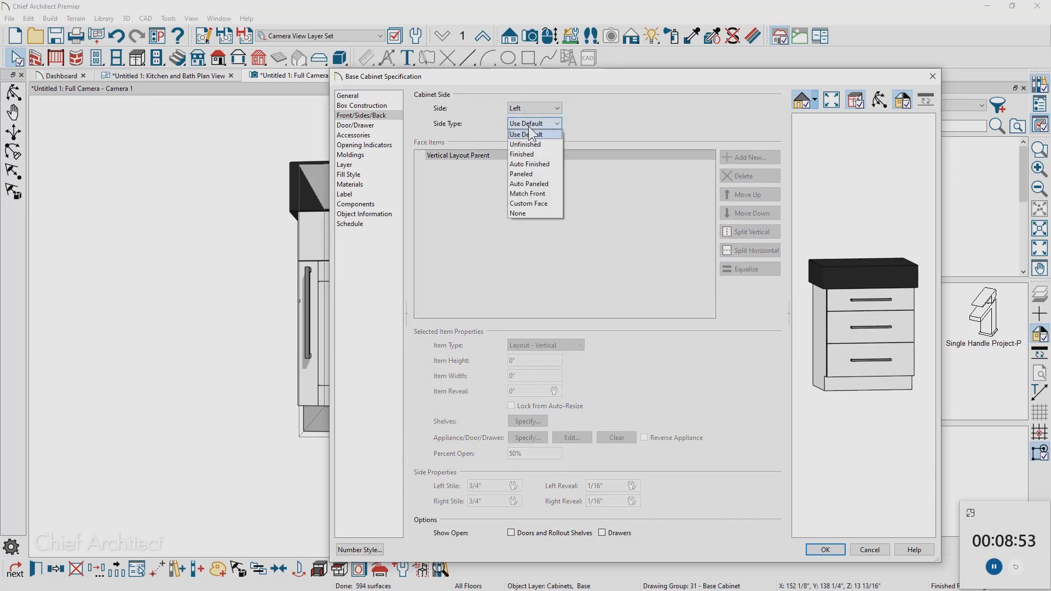
pyautogui.click(529, 203)
pyautogui.click(467, 176)
pyautogui.click(545, 345)
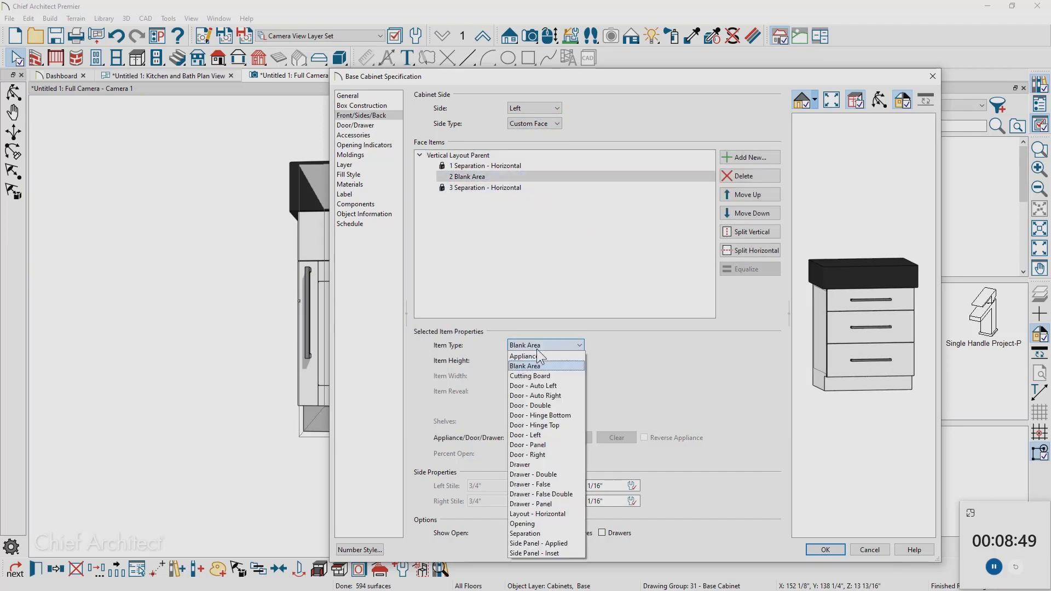
pyautogui.click(534, 553)
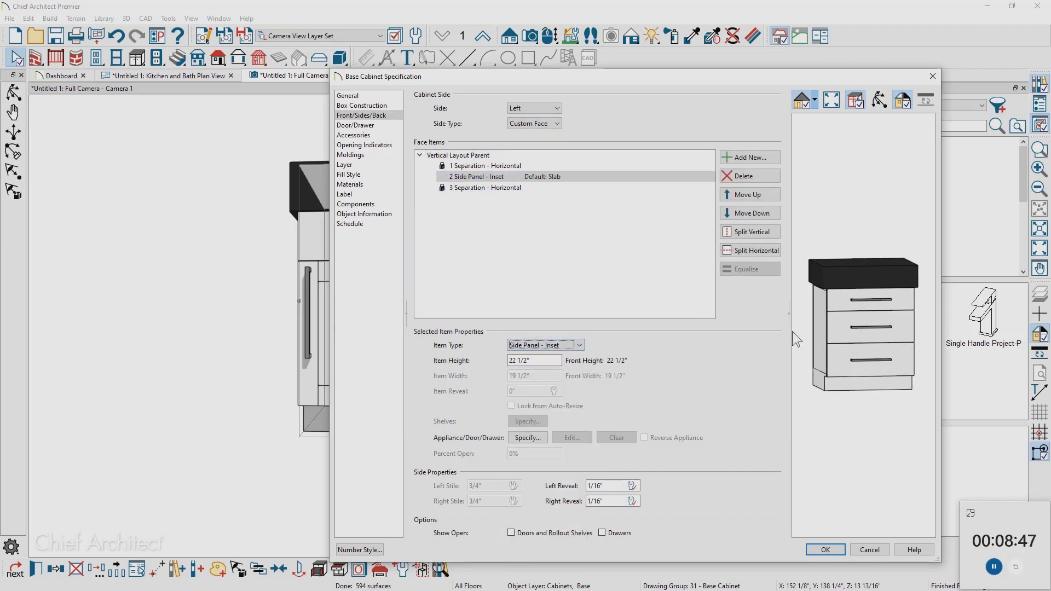
# - Set the drawer cabinet's width to 15" and apply the cabinet changes
pyautogui.click(390, 96)
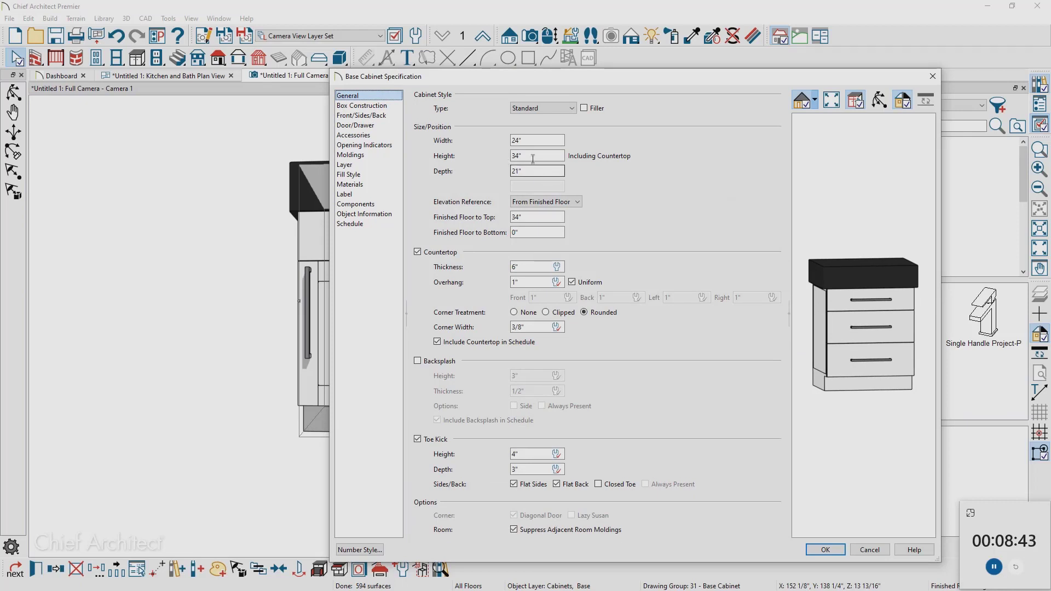
pyautogui.hotkey('shift', 'Tab')
pyautogui.hotkey('shift', 'Tab')
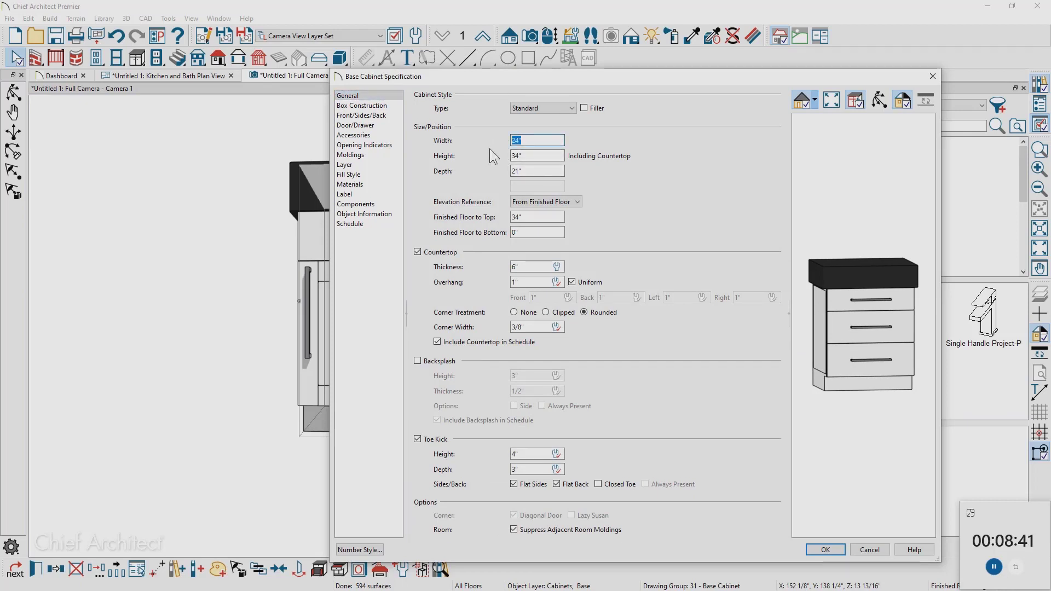
pyautogui.write('15')
pyautogui.press('Tab')
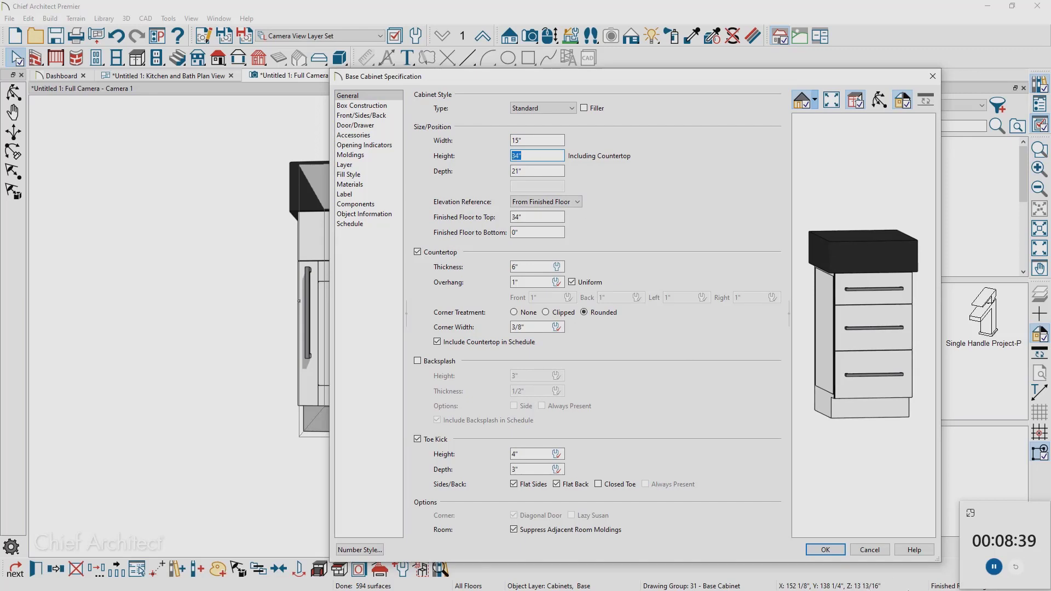
pyautogui.click(836, 554)
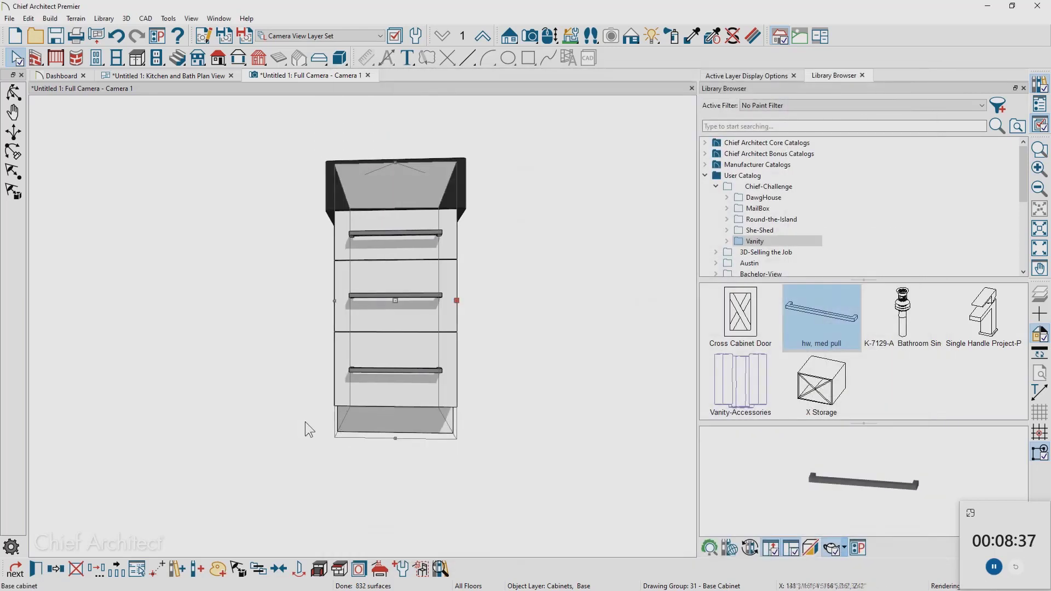
# - Replace the drawer cabinet's inset left side panel with the Cross Cabinet Door from the Vanity library folder
pyautogui.moveTo(329, 422); pyautogui.dragTo(433, 420, button='middle')
pyautogui.click(743, 329)
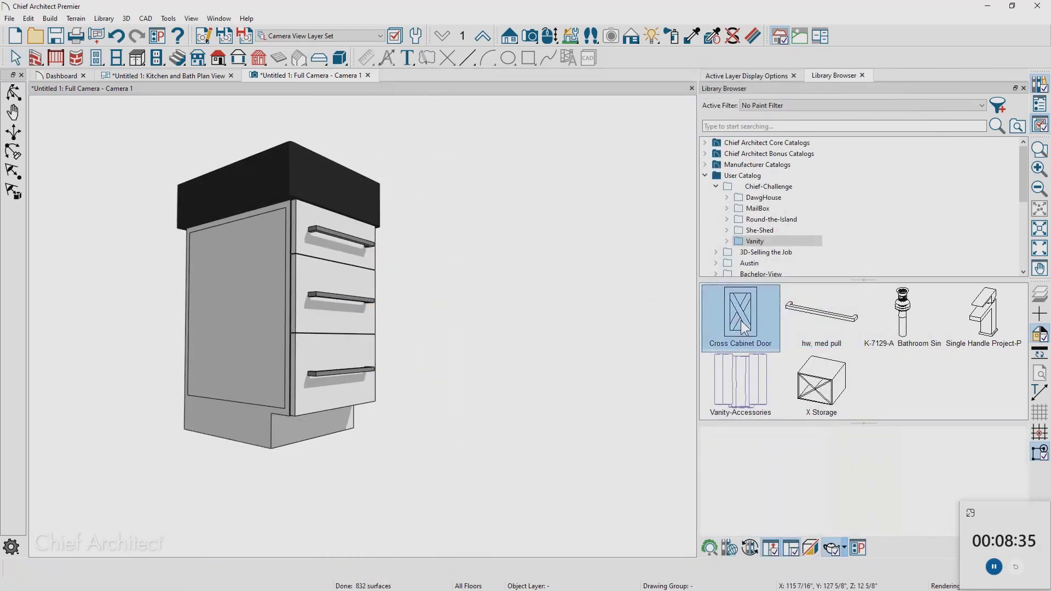
pyautogui.click(14, 572)
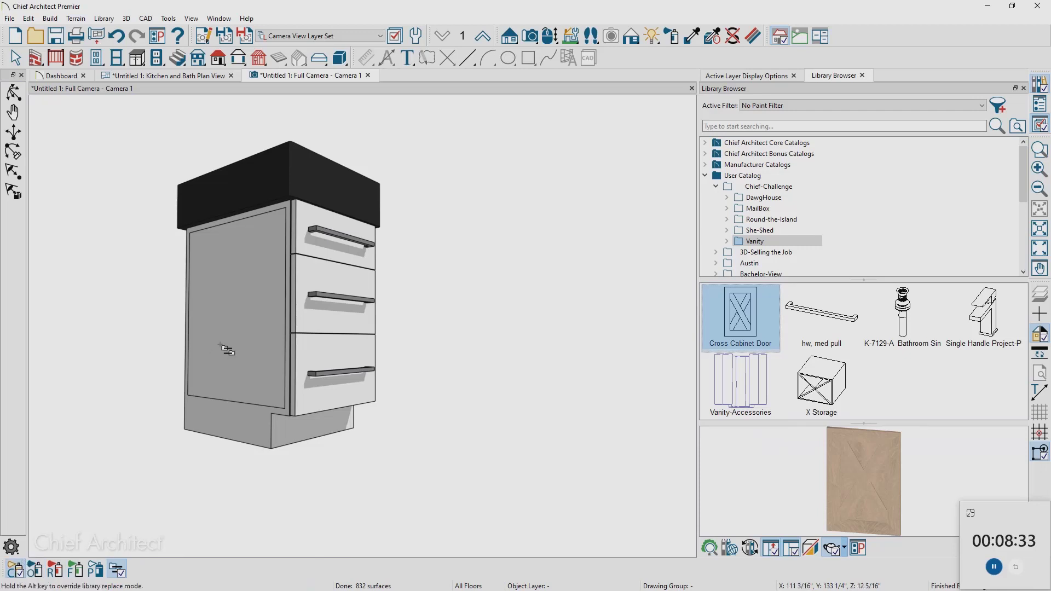
pyautogui.click(227, 349)
pyautogui.moveTo(357, 391)
pyautogui.mouseDown(button='middle')
pyautogui.moveTo(296, 404)
pyautogui.moveTo(245, 453)
pyautogui.moveTo(215, 430)
pyautogui.mouseUp(button='middle')
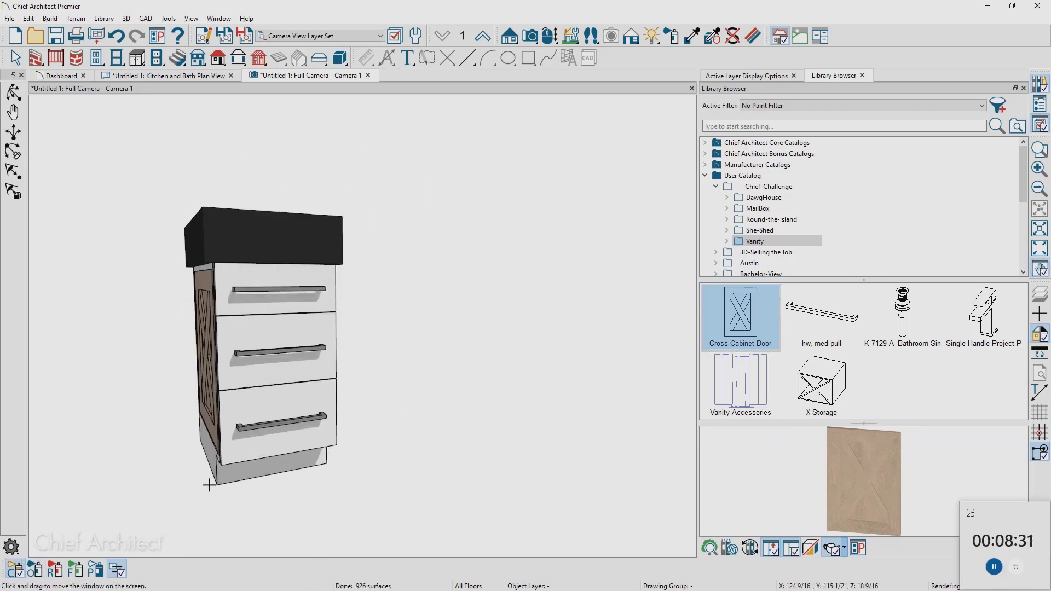
# - In the plan view, place a base cabinet against the drawer cabinet's right side and widen it to 33"
pyautogui.click(194, 71)
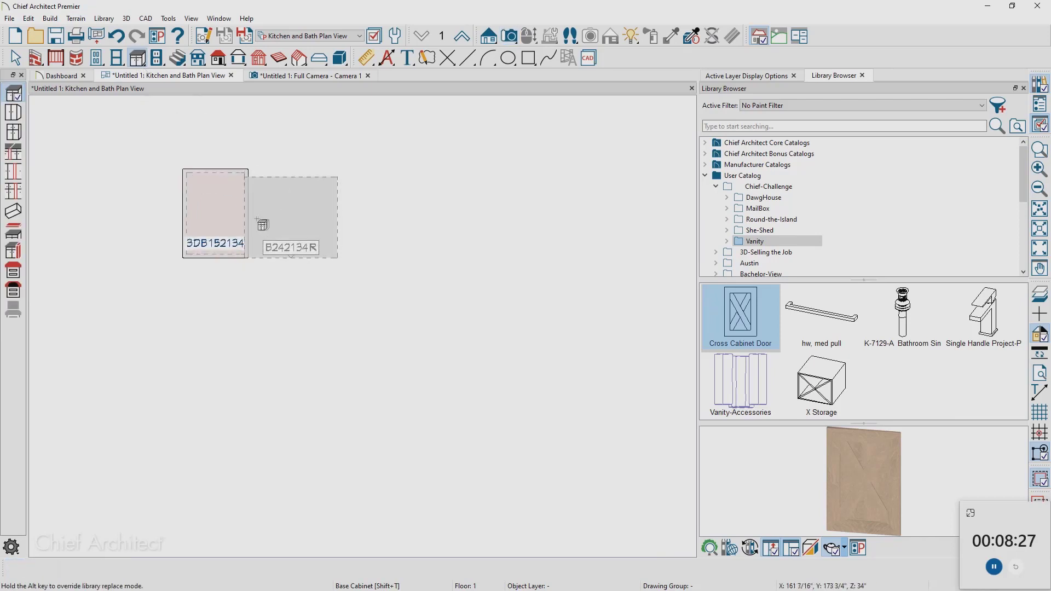
pyautogui.click(247, 215)
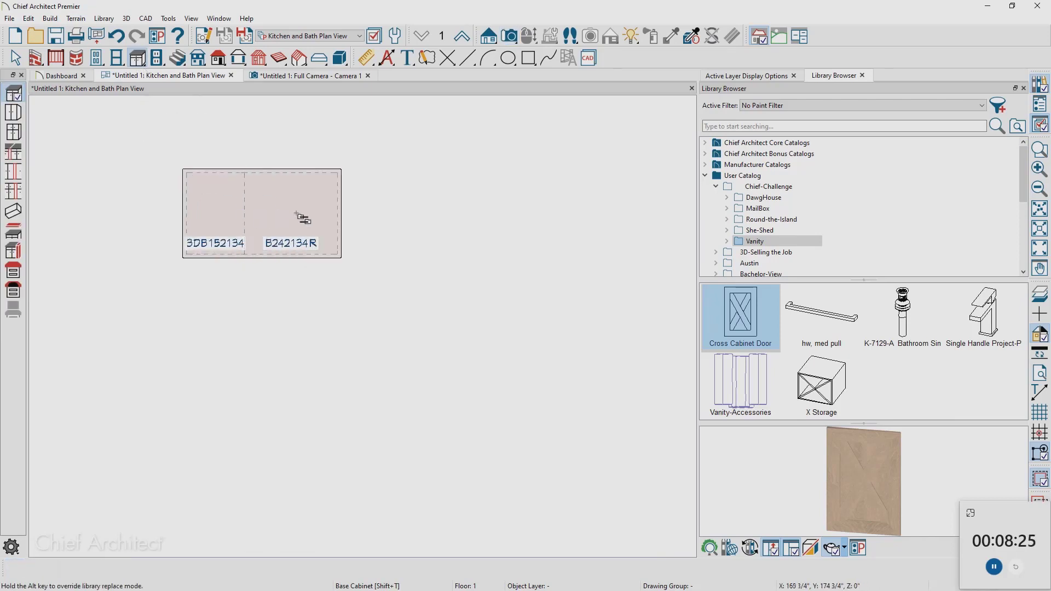
pyautogui.moveTo(337, 214); pyautogui.dragTo(372, 214)
# - Delete the drawer from the 33" cabinet's front, leaving only the doors, and apply the change
pyautogui.doubleClick(372, 221)
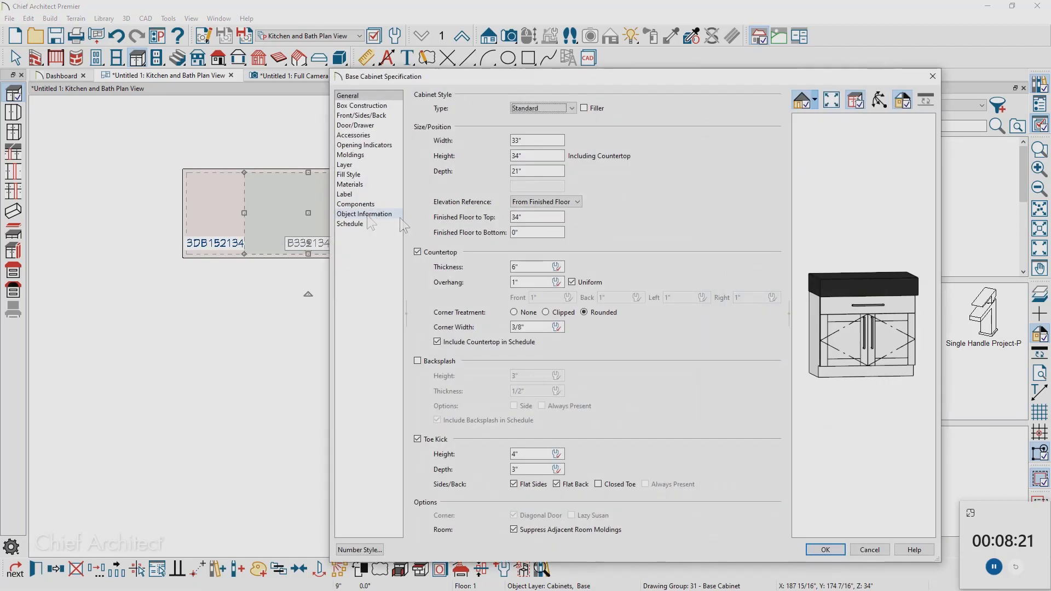
pyautogui.click(838, 315)
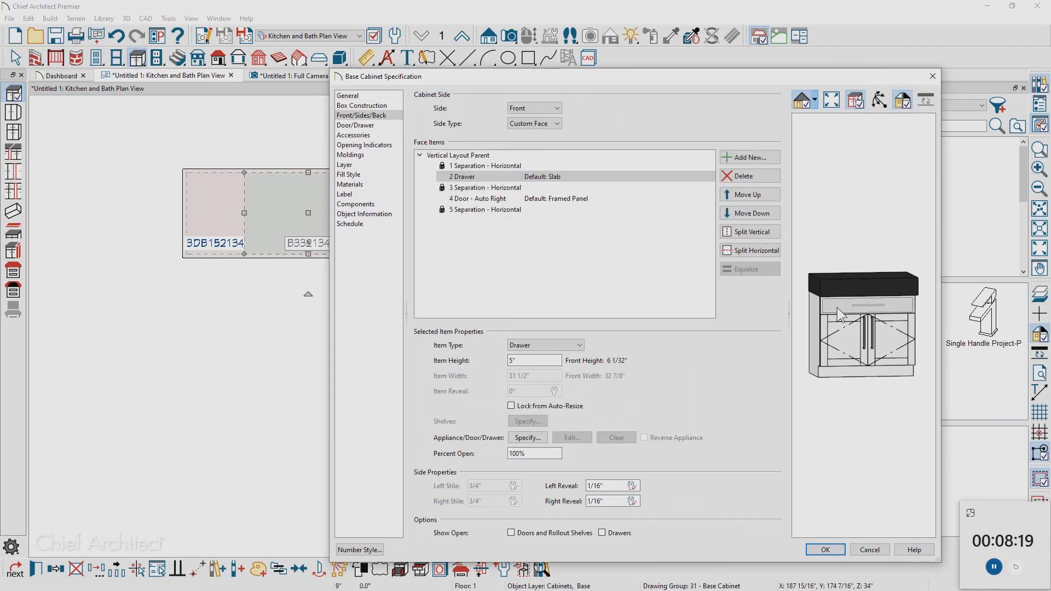
pyautogui.click(744, 176)
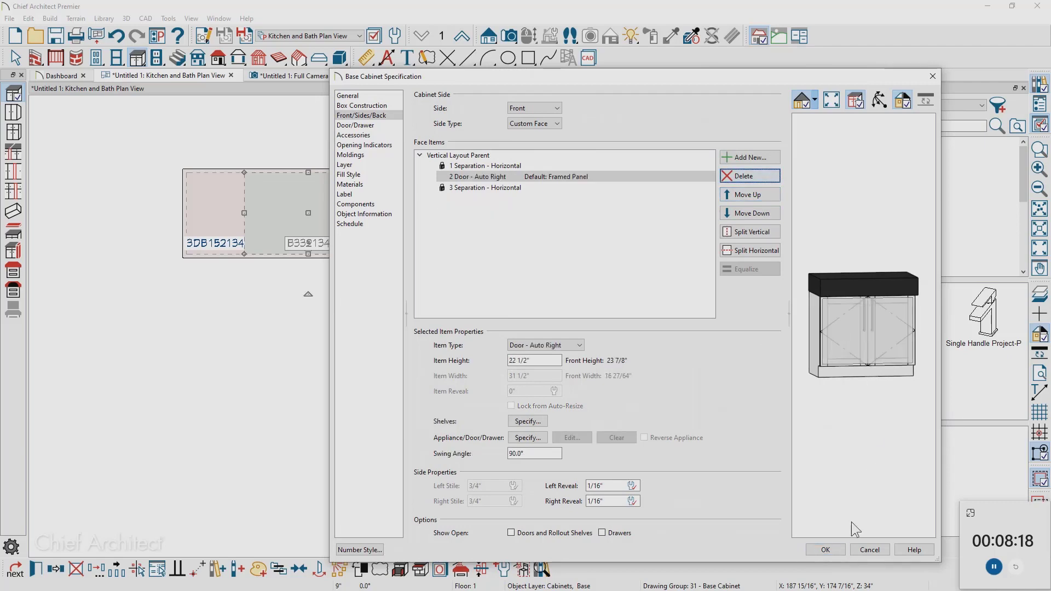
pyautogui.click(826, 550)
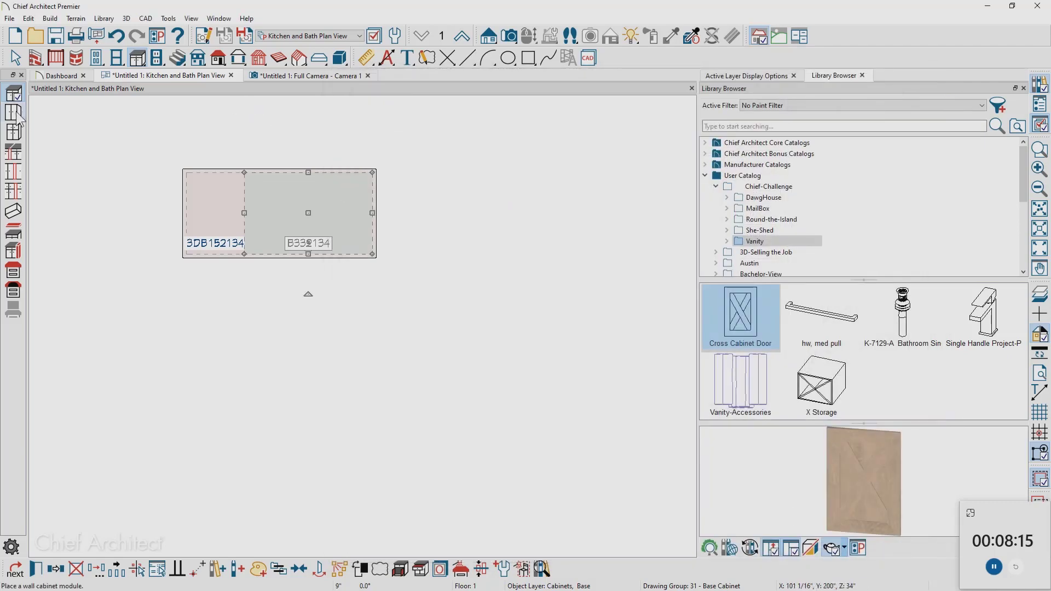
# - Place a third base cabinet against the right side of the 33" cabinet and narrow it to 21"
pyautogui.click(15, 96)
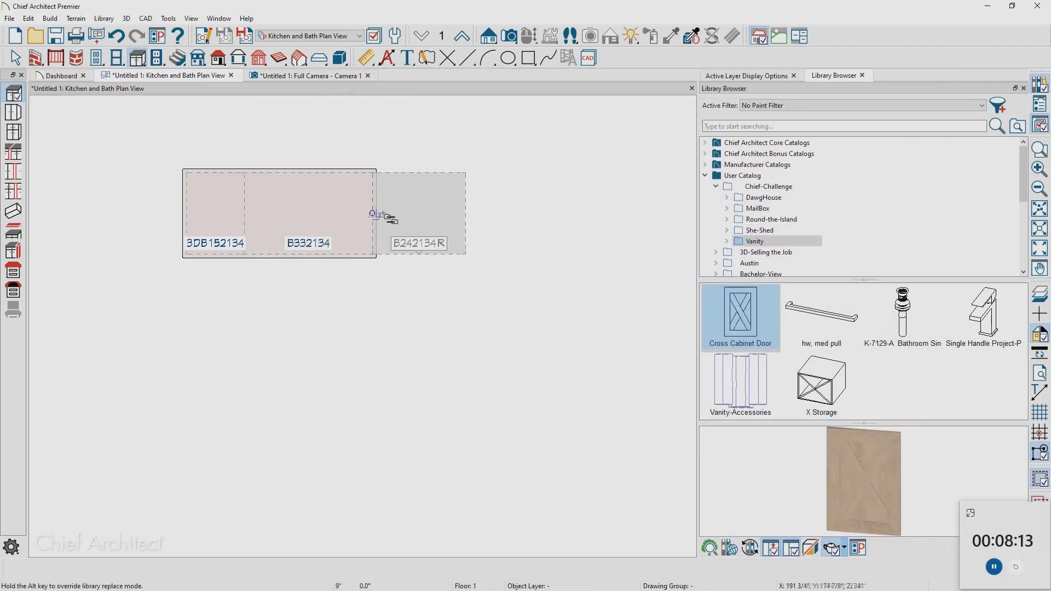
pyautogui.click(374, 214)
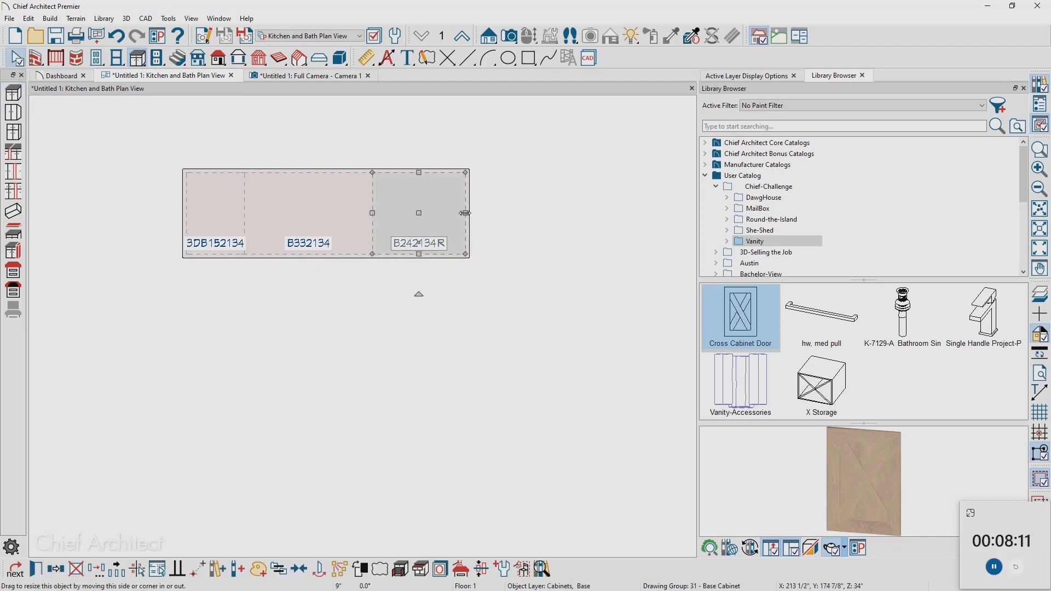
pyautogui.moveTo(465, 213); pyautogui.dragTo(452, 220)
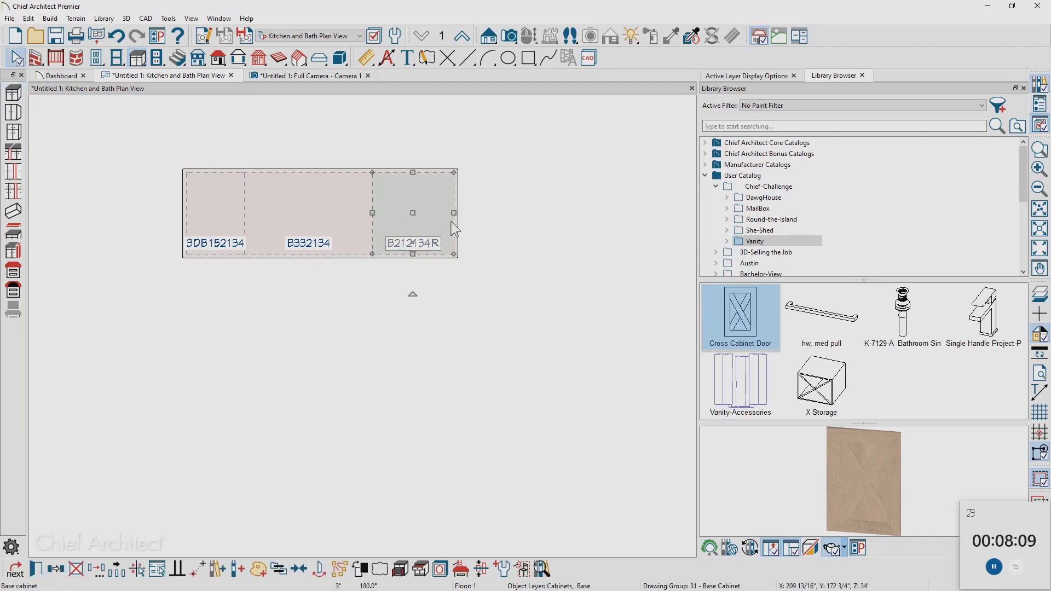
# - Change the 21" cabinet's front door into an Opening with an item height of 15 3/4"
pyautogui.doubleClick(452, 222)
pyautogui.click(833, 357)
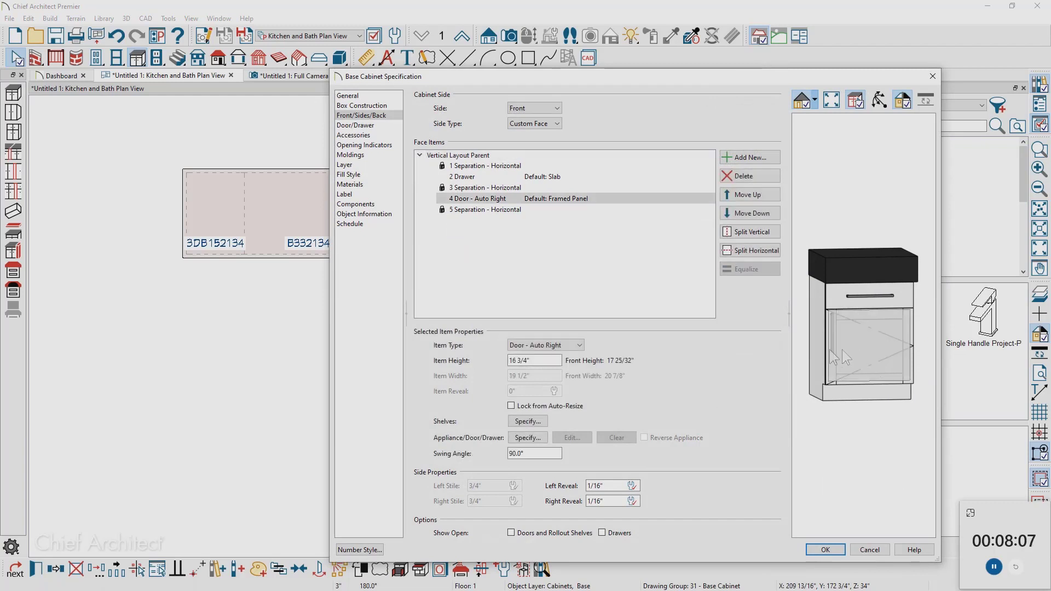
pyautogui.click(532, 346)
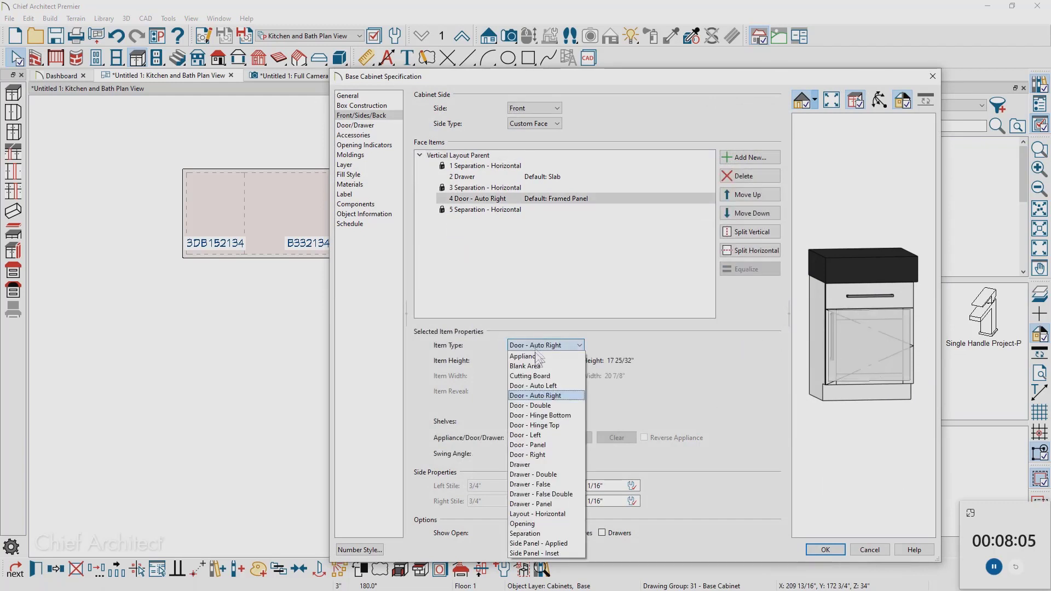
pyautogui.click(521, 524)
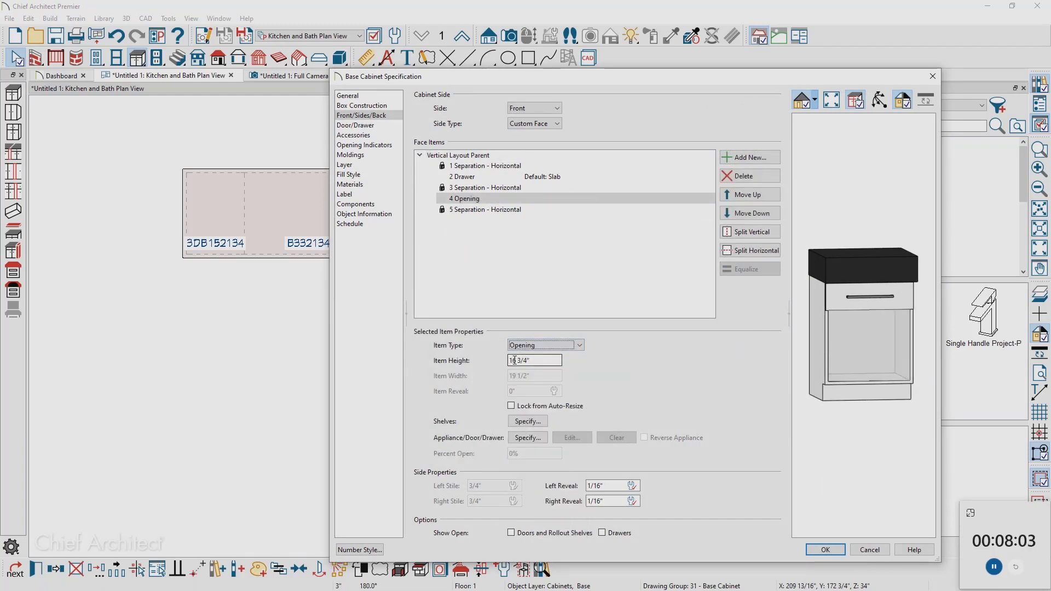
pyautogui.press('Delete')
pyautogui.write('5')
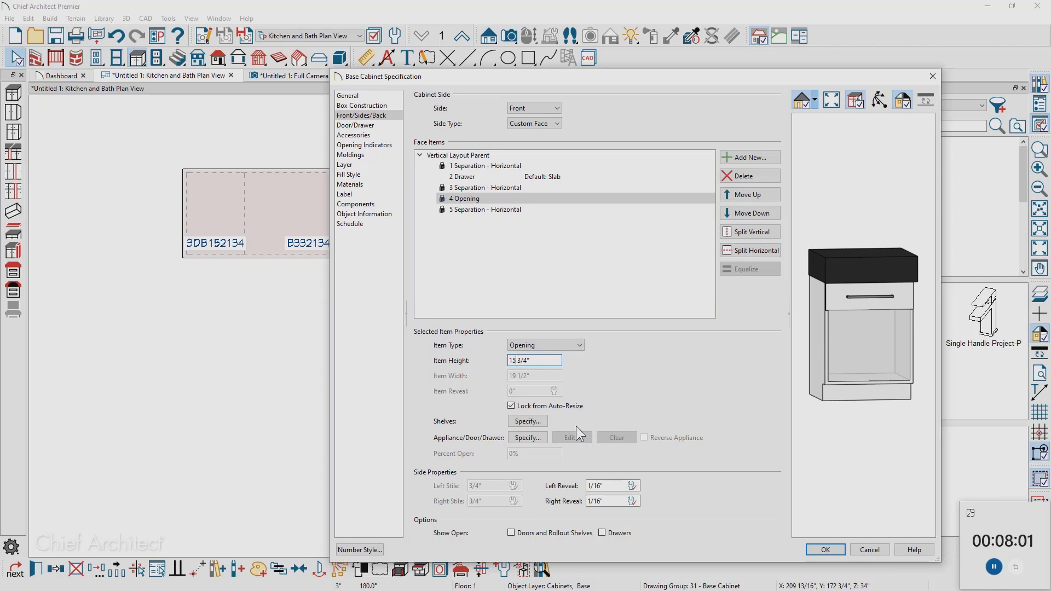
pyautogui.press('Tab')
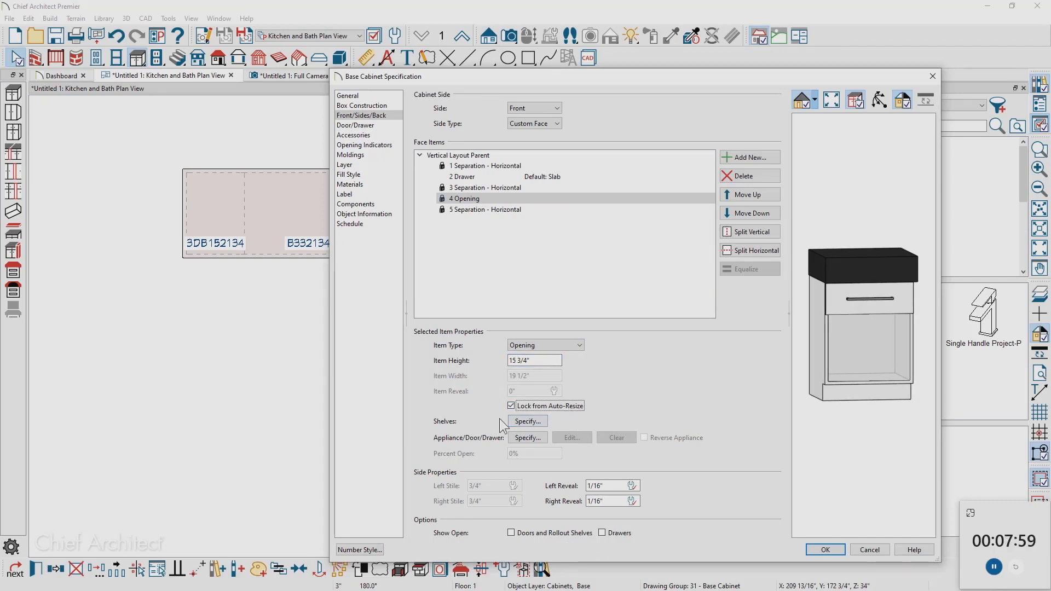
# - Switch the opening's shelf management to Manual and specify 1 shelf
pyautogui.click(525, 422)
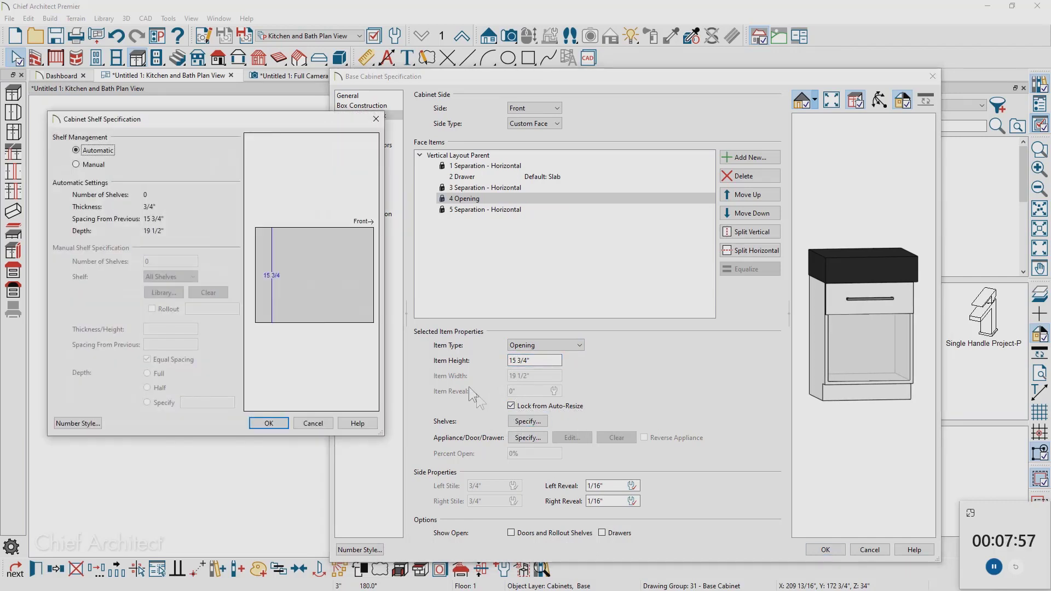
pyautogui.click(93, 165)
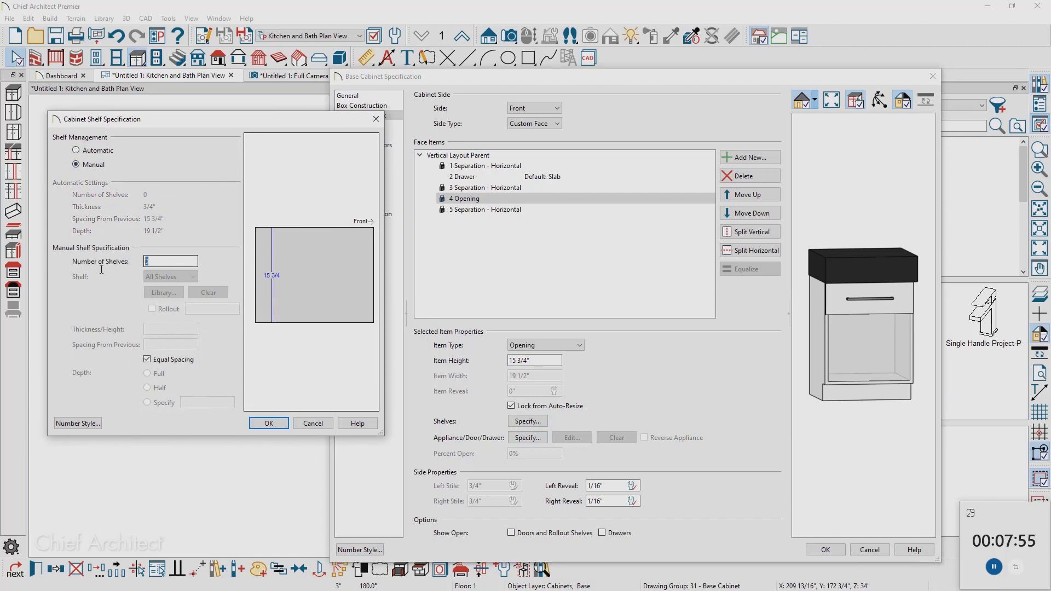
pyautogui.press('Tab')
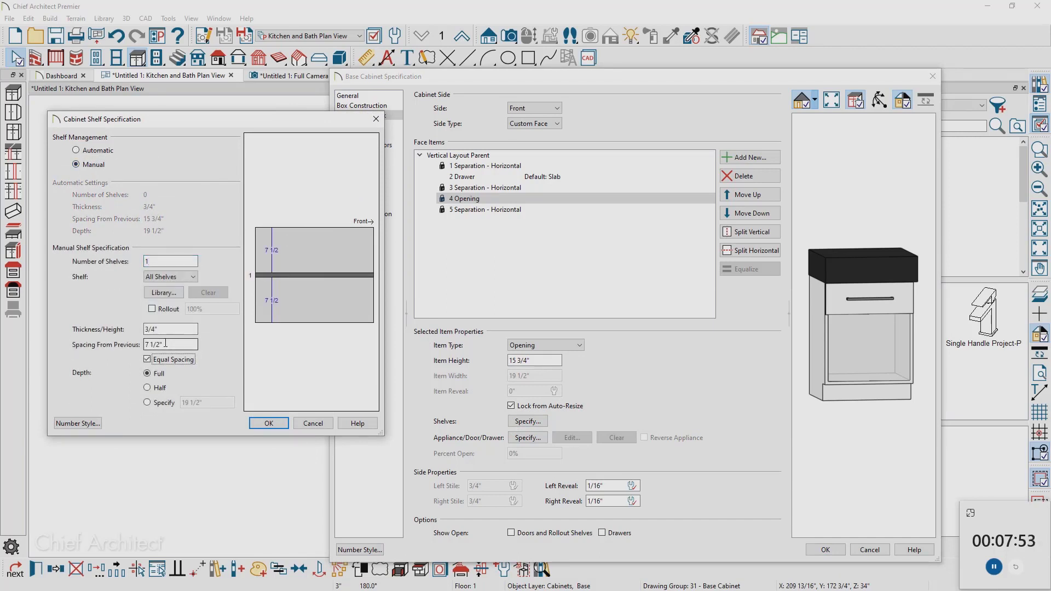
# - Assign the X Storage object from the user catalog's Chief-Challenge Vanity folder as the opening's shelf
pyautogui.click(168, 296)
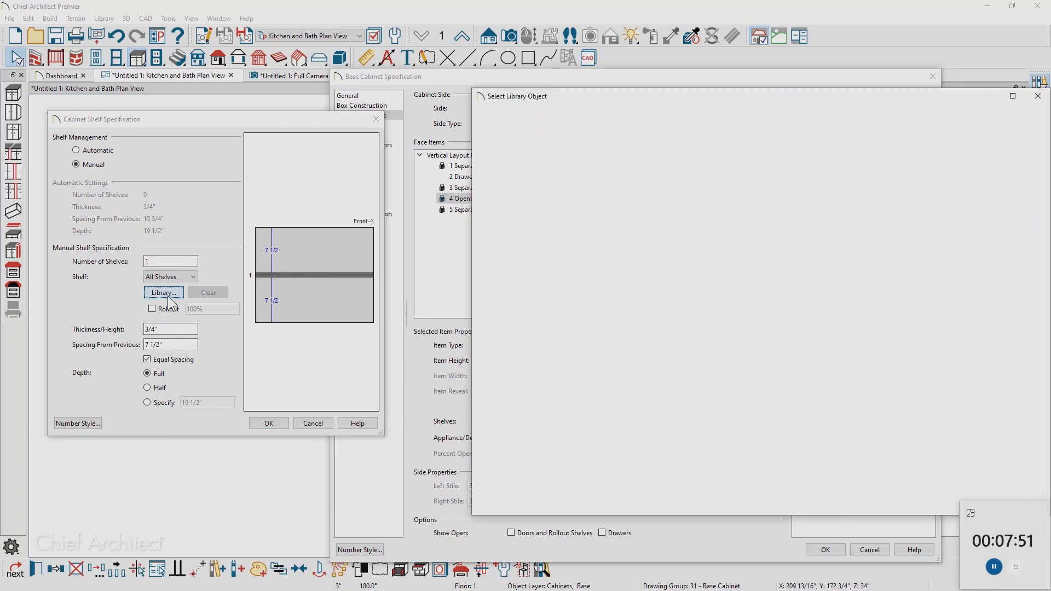
pyautogui.click(532, 182)
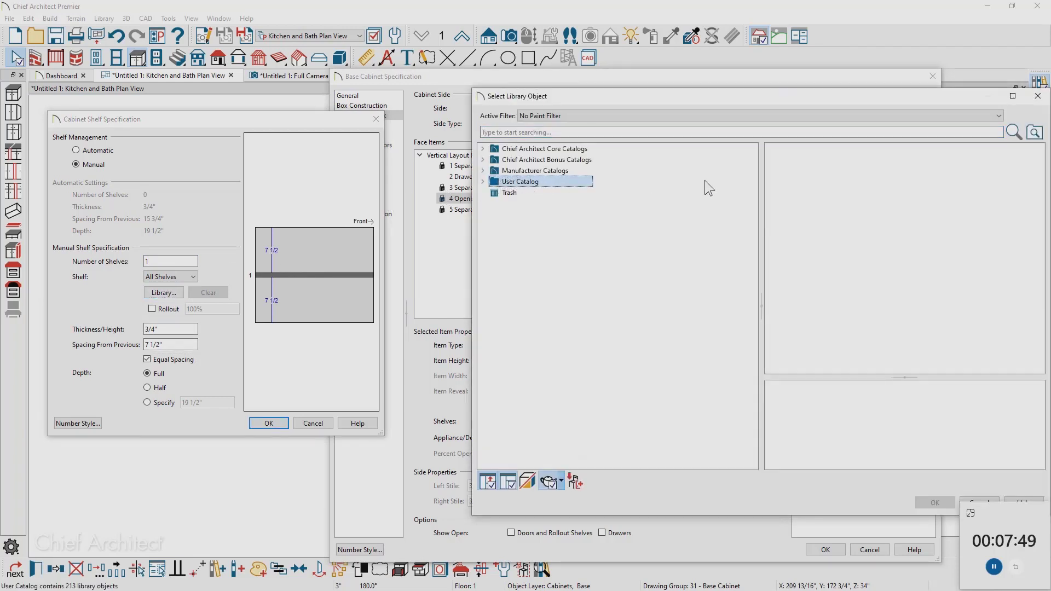
pyautogui.click(483, 183)
pyautogui.click(541, 193)
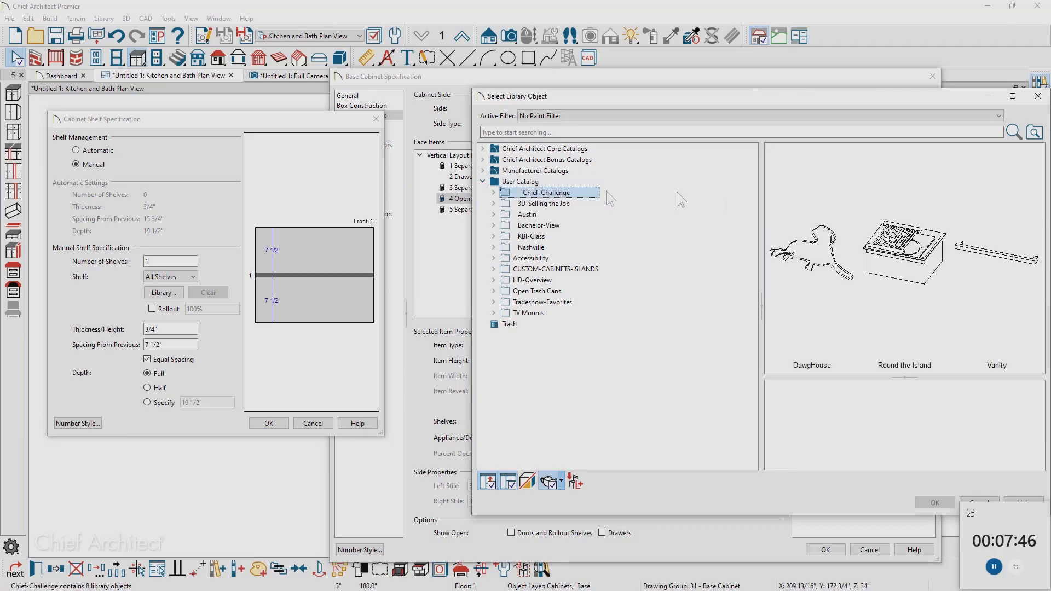
pyautogui.doubleClick(993, 272)
pyautogui.click(995, 270)
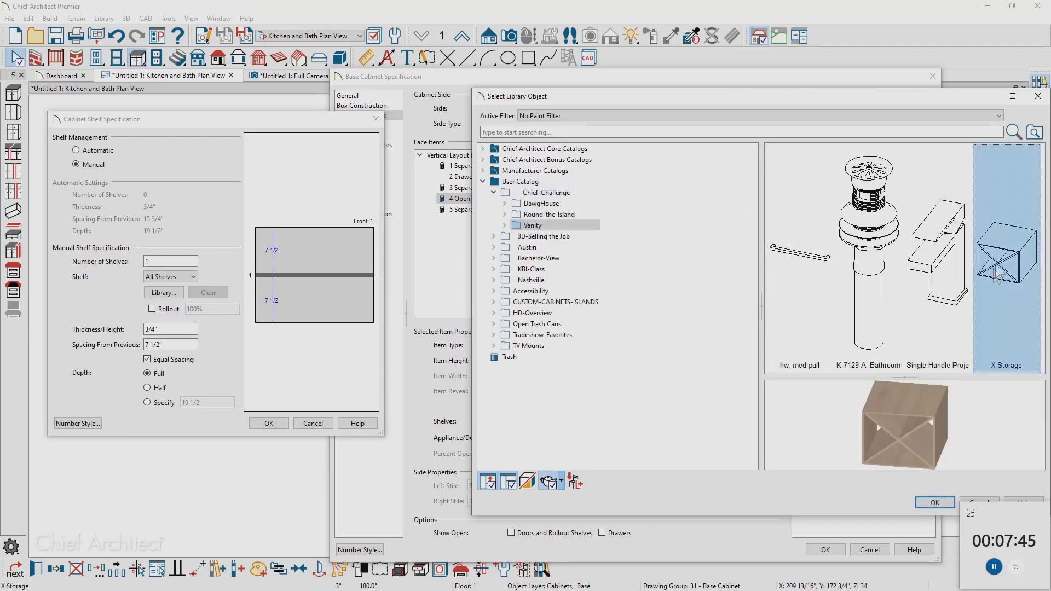
pyautogui.click(934, 503)
pyautogui.click(269, 298)
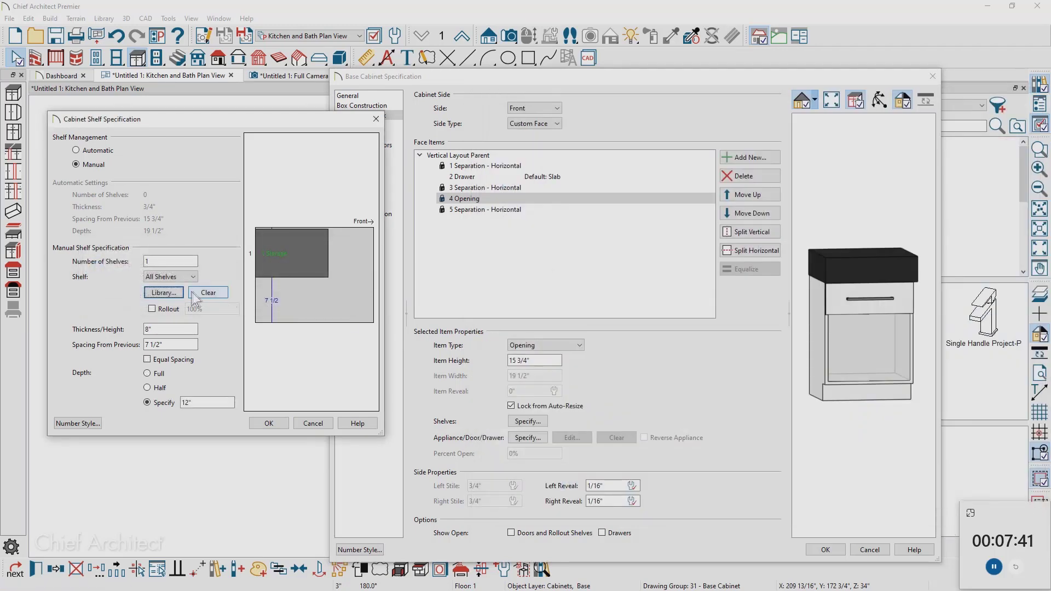
# - Fit the X Storage shelf to the opening with 0" spacing from previous, 15 3/4" height and full depth
pyautogui.click(162, 347)
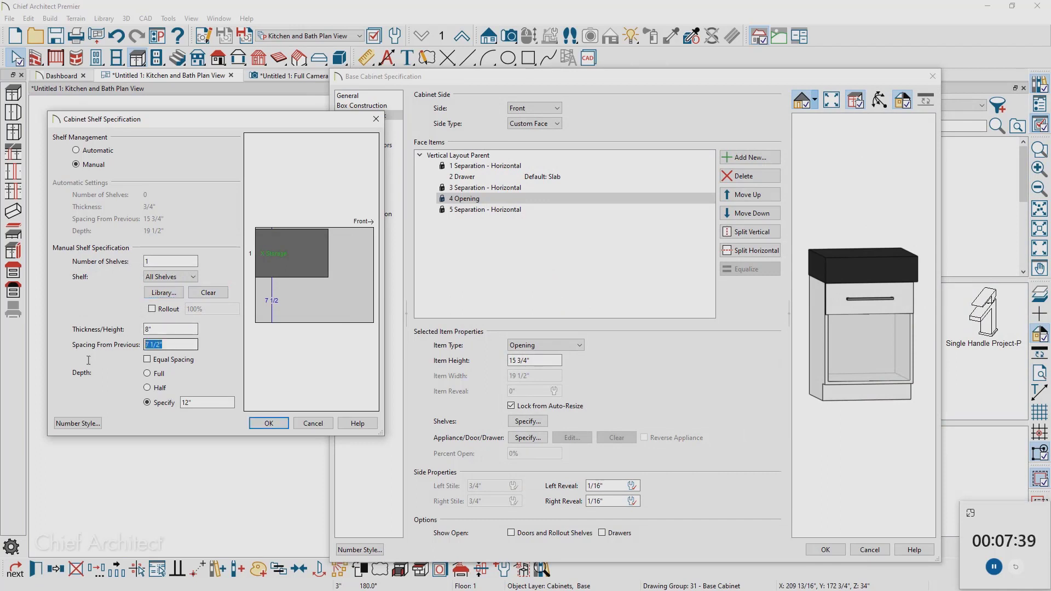
pyautogui.write('0')
pyautogui.press('Tab')
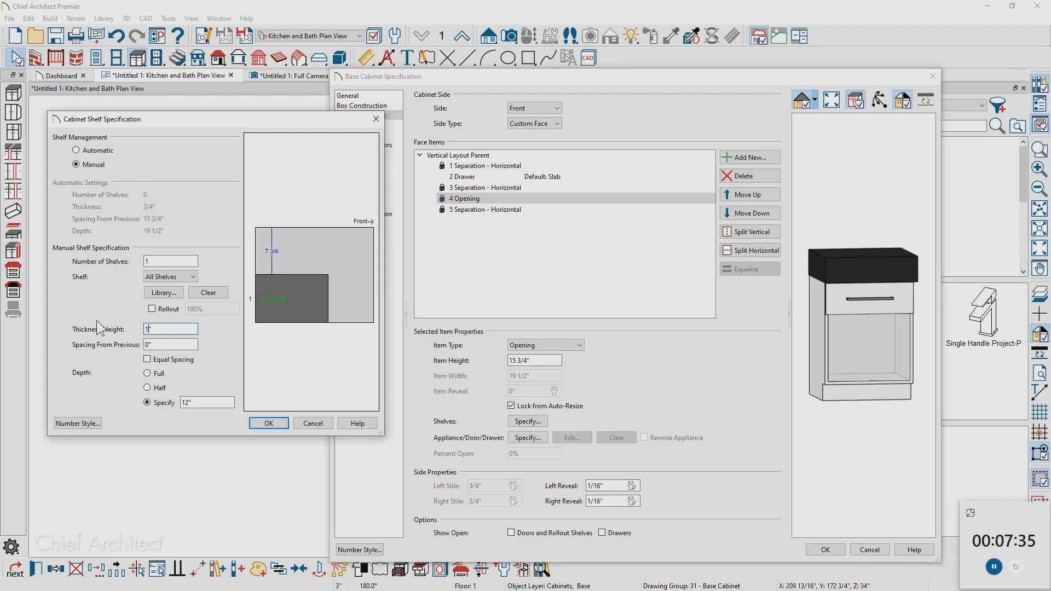
pyautogui.press('Tab')
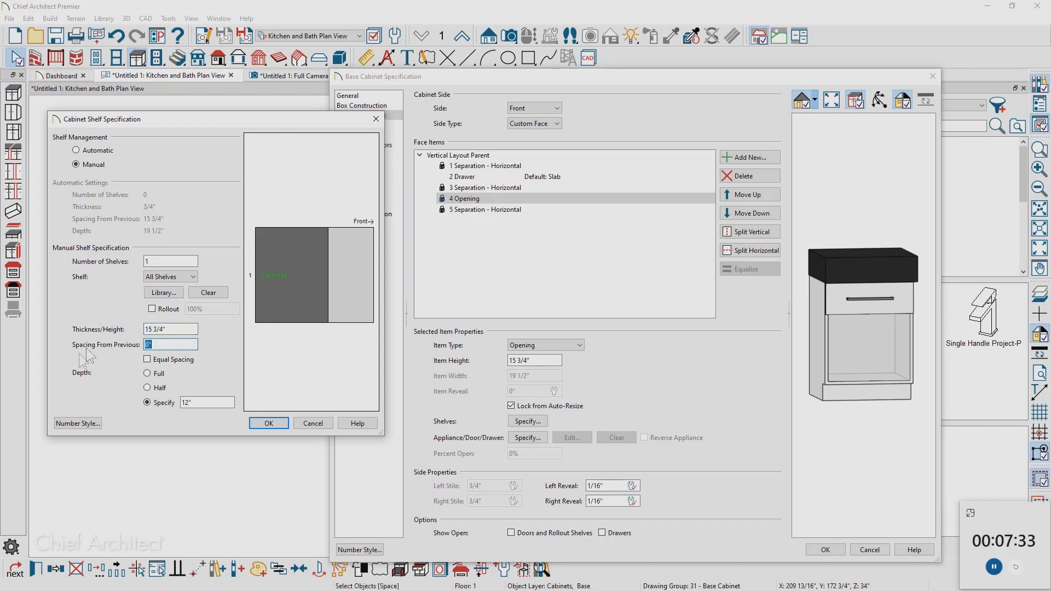
pyautogui.click(147, 374)
pyautogui.click(253, 425)
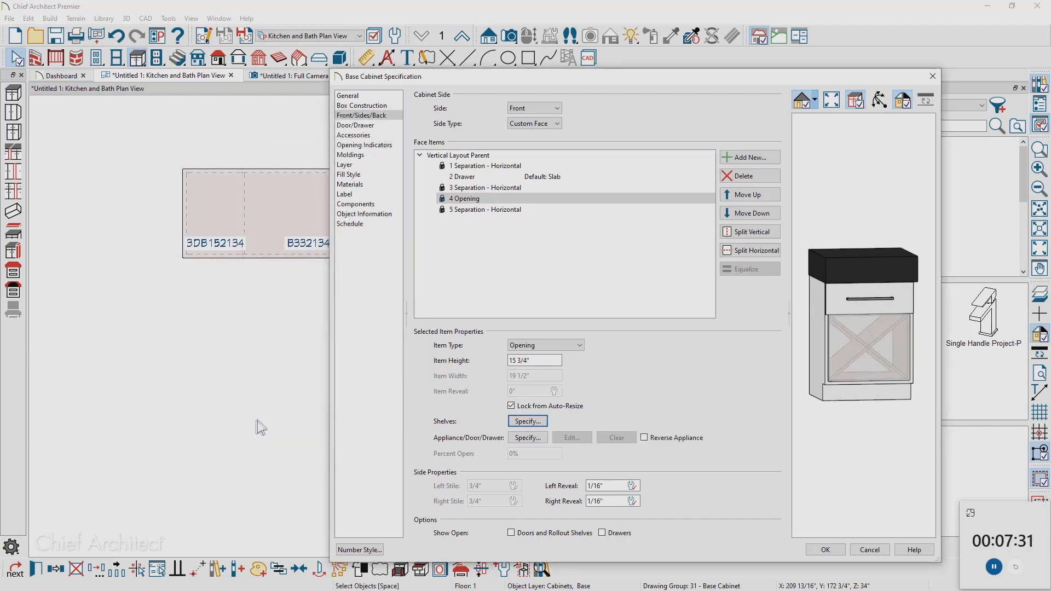
# - Split the 21" cabinet's top drawer horizontally into two drawers and apply the cabinet changes
pyautogui.click(858, 301)
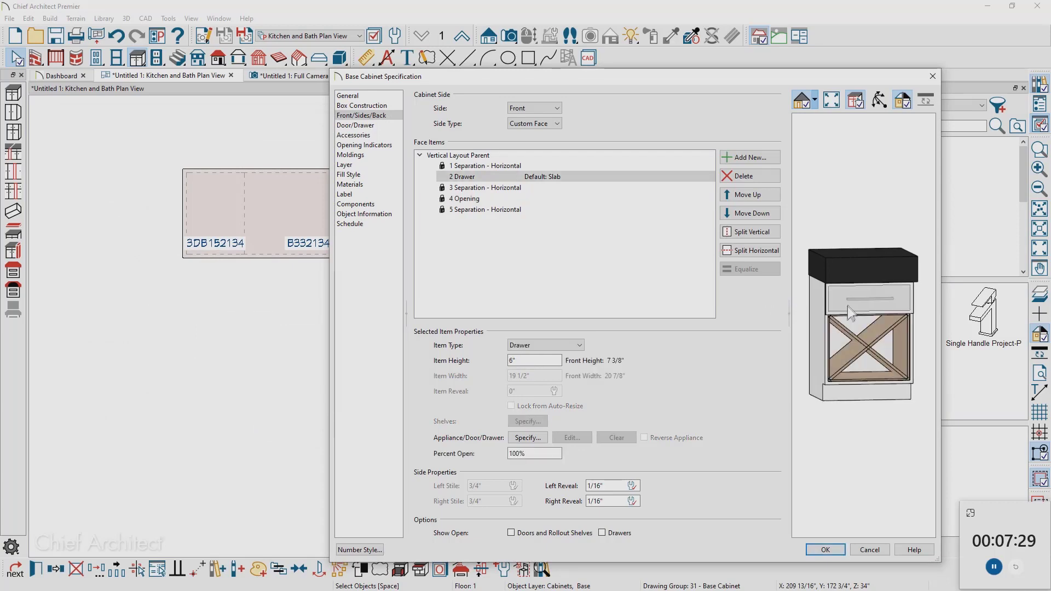
pyautogui.click(757, 251)
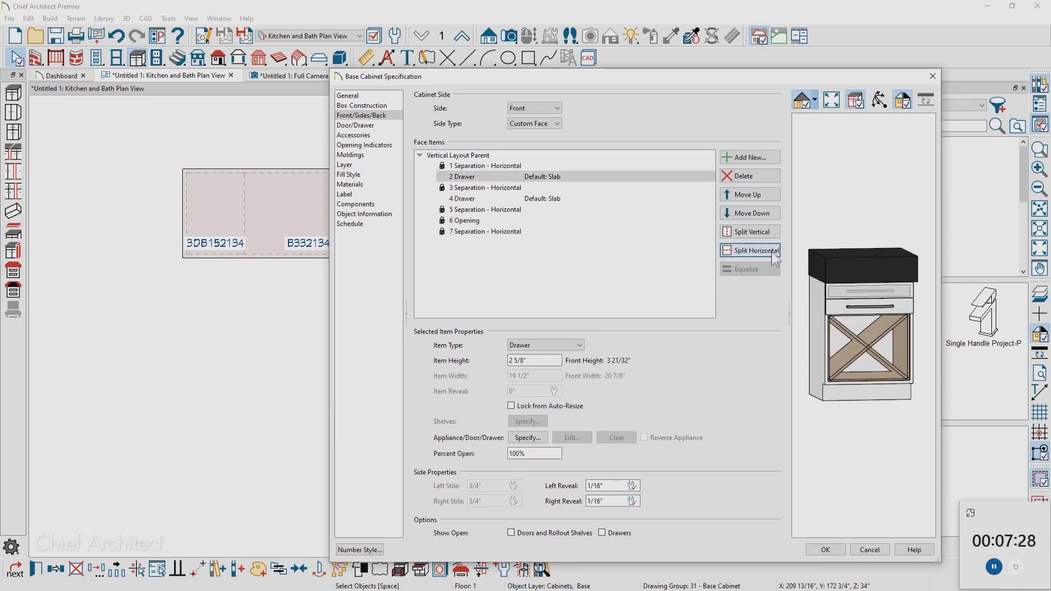
pyautogui.click(836, 549)
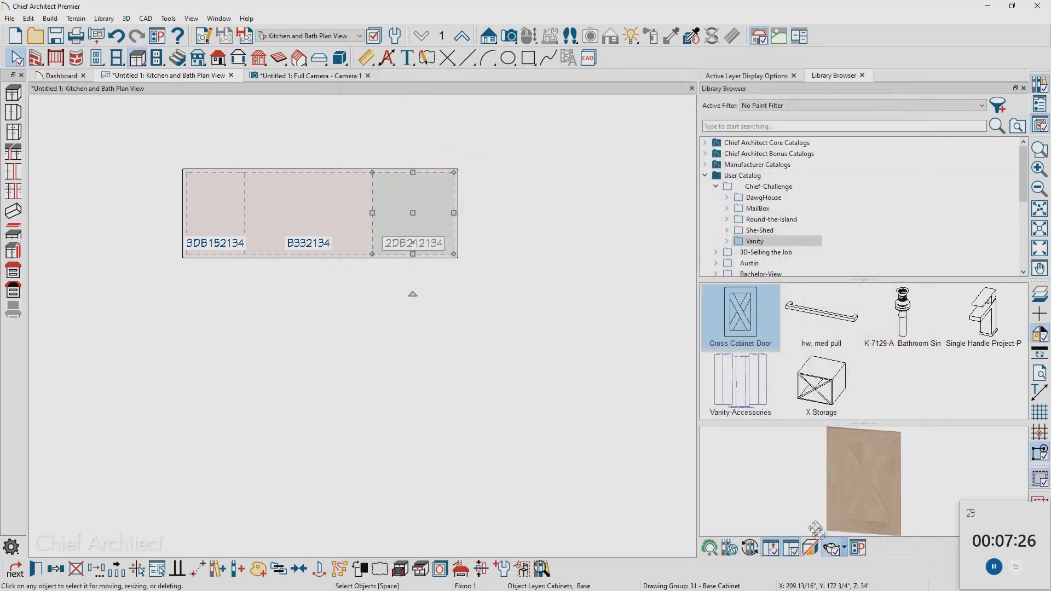
# - In the camera view, pick up the Oak - Quartersawn White material and paint it onto the cabinets throughout the plan
pyautogui.click(318, 75)
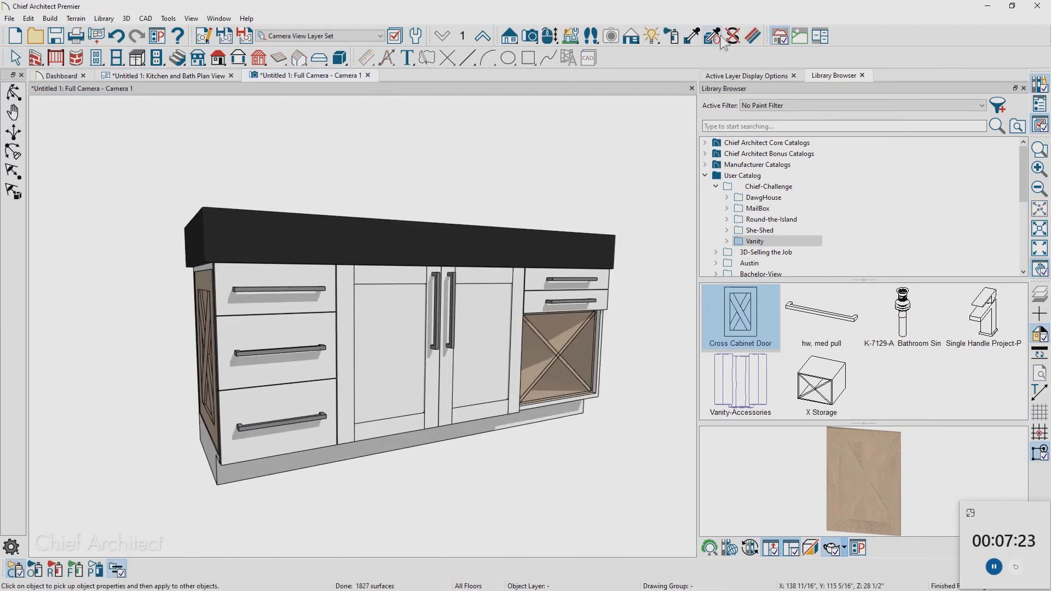
pyautogui.click(693, 36)
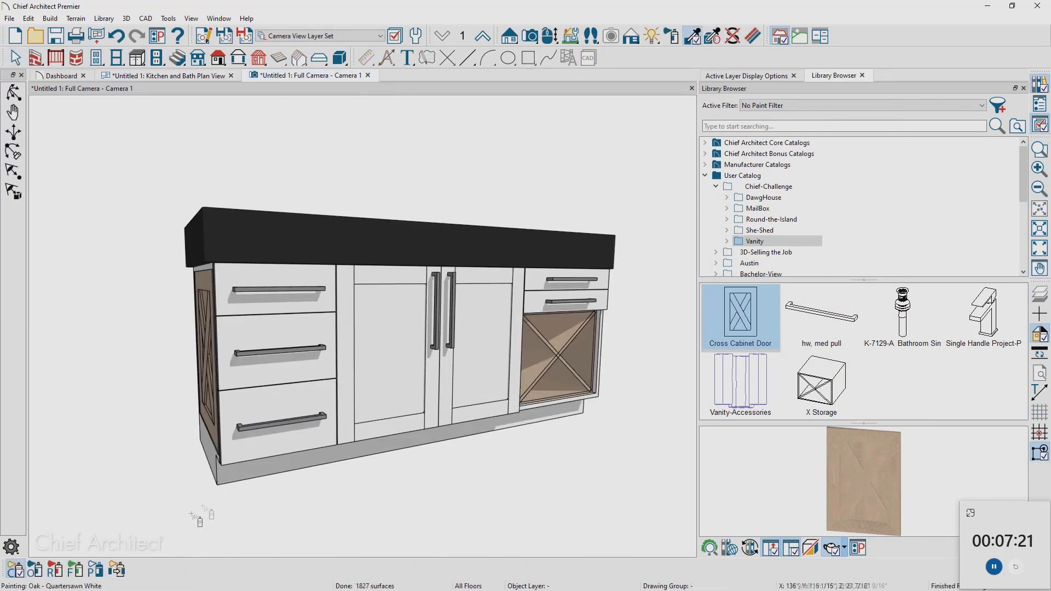
pyautogui.click(281, 401)
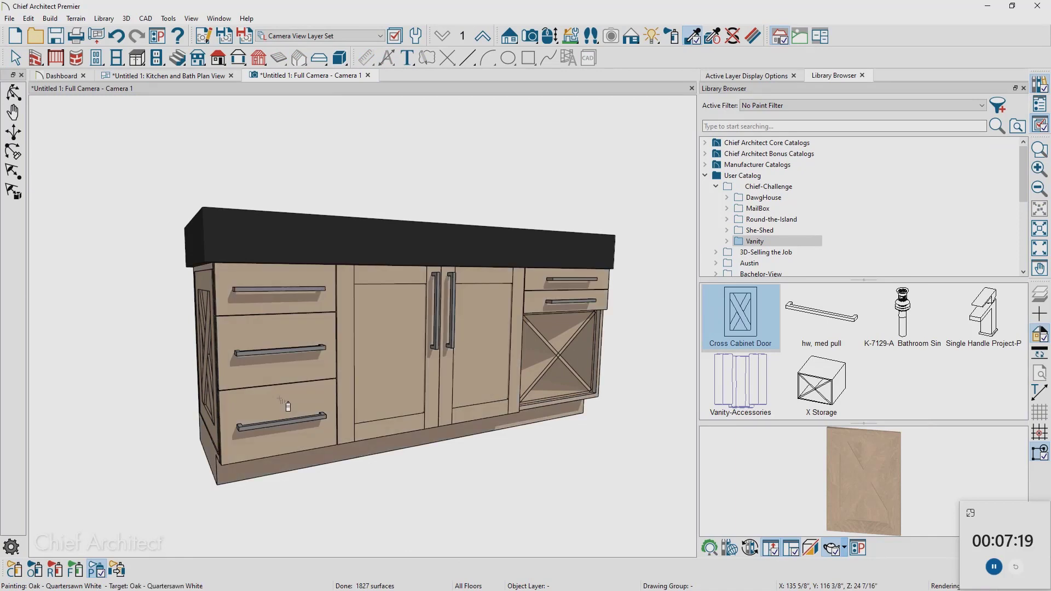
# - Mirror copies of the three-drawer cabinet and the double-door cabinet about the center of the X storage cabinet
pyautogui.moveTo(331, 418); pyautogui.dragTo(271, 433, button='middle')
pyautogui.moveTo(376, 415)
pyautogui.mouseDown(button='middle')
pyautogui.moveTo(308, 460)
pyautogui.moveTo(224, 469)
pyautogui.mouseUp(button='middle')
pyautogui.press('space')
pyautogui.click(235, 361)
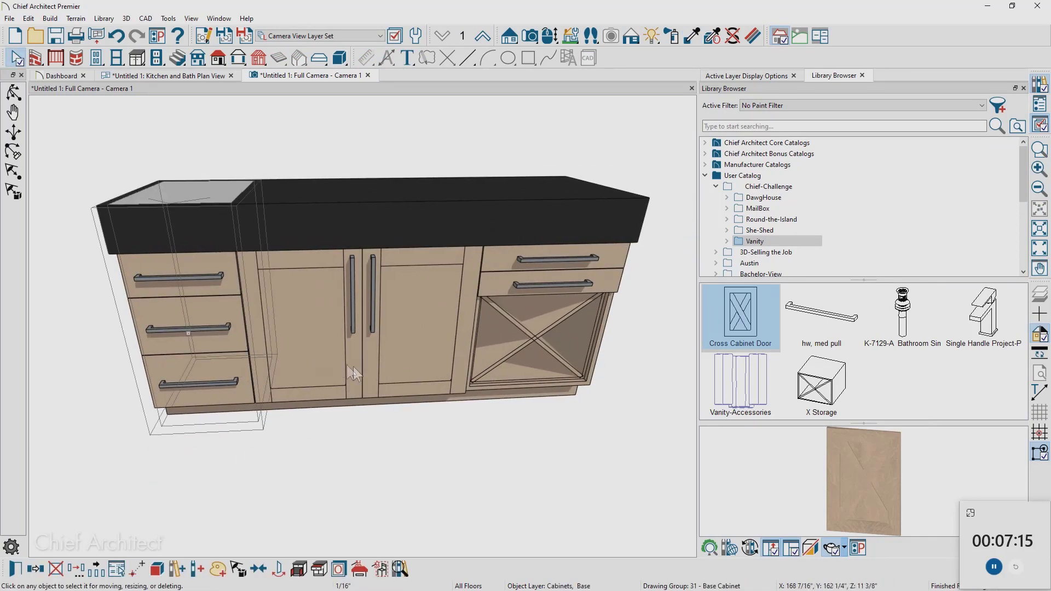
pyautogui.keyDown('shift'); pyautogui.click(410, 372); pyautogui.keyUp('shift')
pyautogui.moveTo(471, 383); pyautogui.dragTo(311, 412, button='middle')
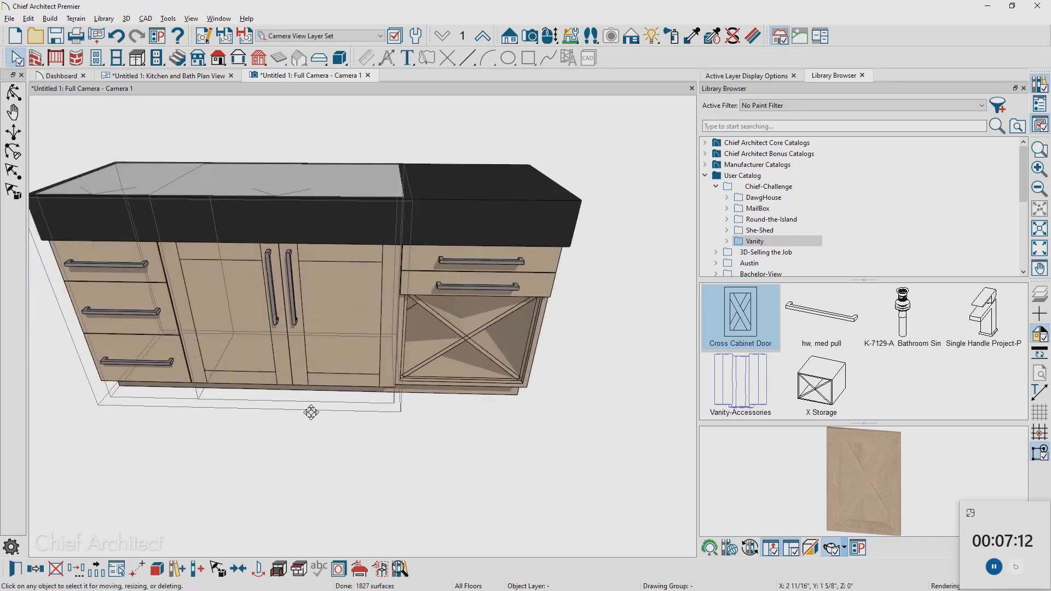
pyautogui.click(37, 572)
pyautogui.click(98, 573)
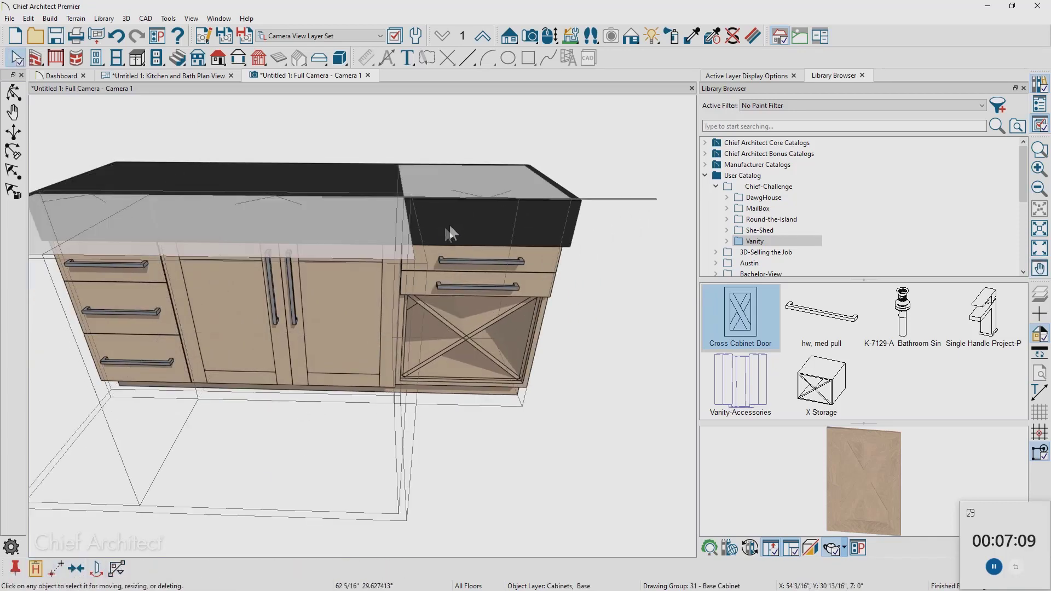
pyautogui.click(478, 186)
pyautogui.press('Escape')
# - From the plan view, create an elevation view looking at the front of the five-cabinet vanity
pyautogui.moveTo(582, 267); pyautogui.dragTo(395, 280, button='middle')
pyautogui.moveTo(564, 283); pyautogui.dragTo(605, 301)
pyautogui.moveTo(767, 319); pyautogui.dragTo(871, 324, button='middle')
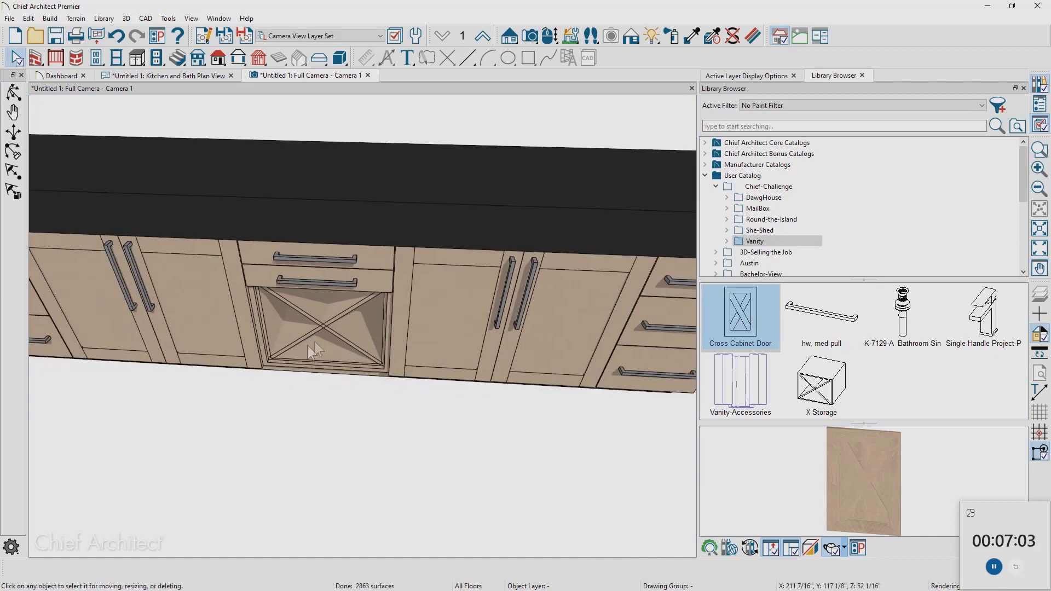
pyautogui.moveTo(311, 348); pyautogui.dragTo(481, 356, button='middle')
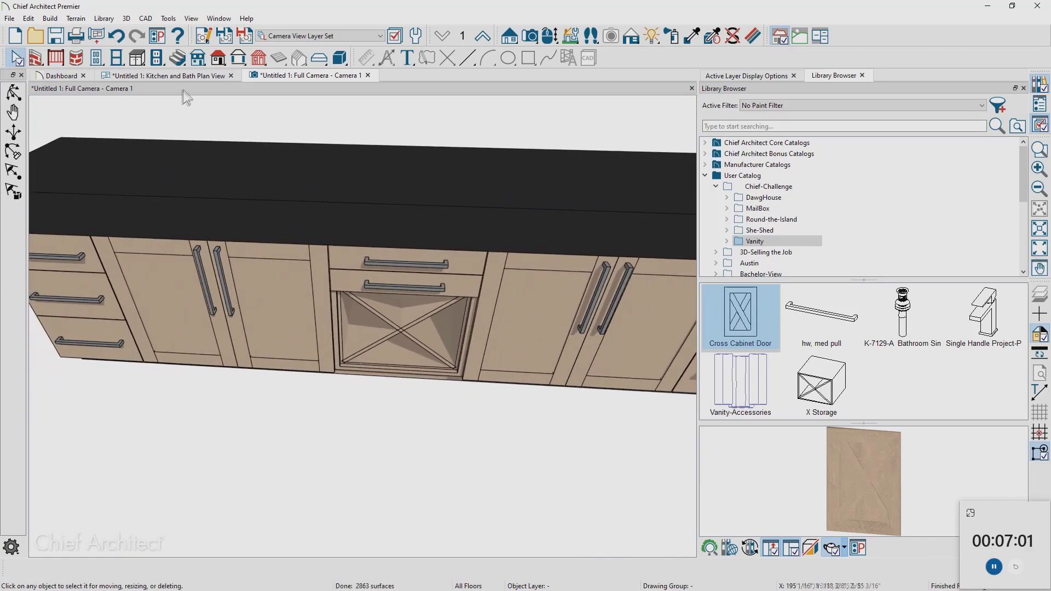
pyautogui.click(190, 77)
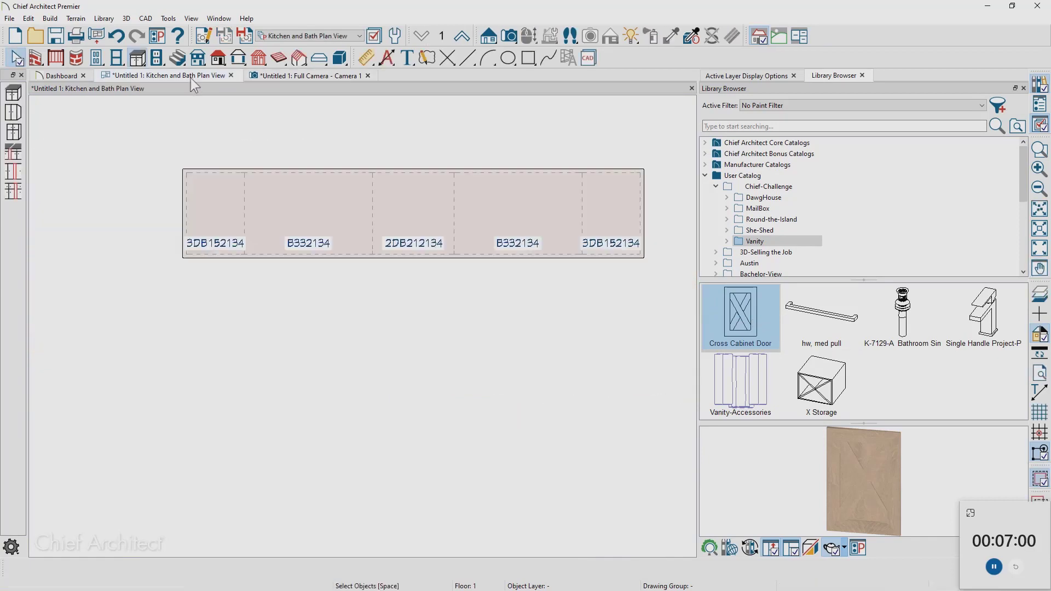
pyautogui.click(489, 36)
pyautogui.moveTo(415, 307); pyautogui.dragTo(419, 193)
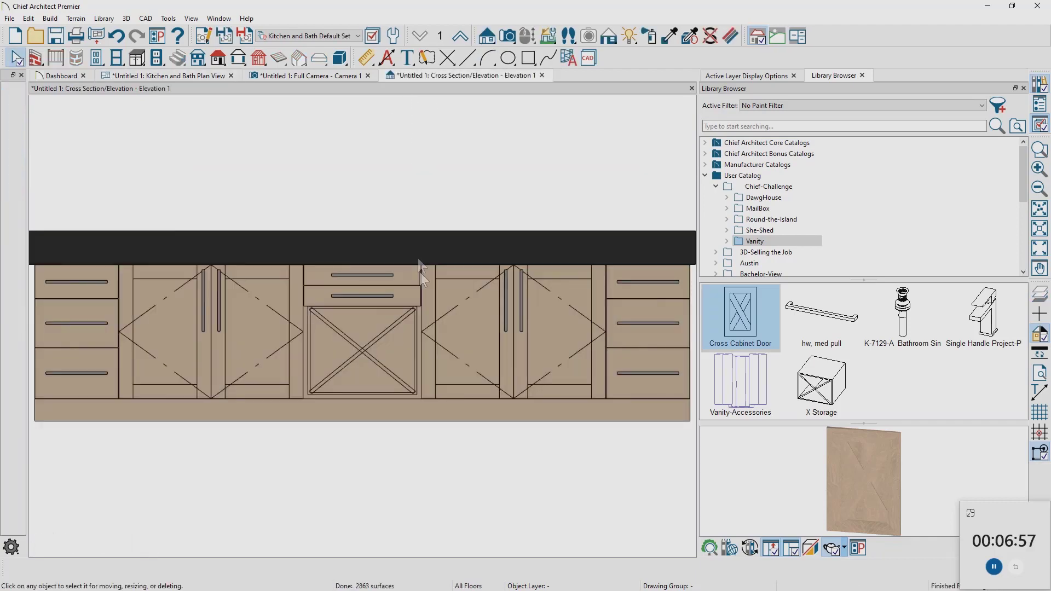
# - Draw a rectangular polyline about 5 1/4" high across the countertop edge above the double-door cabinet left of the X storage
pyautogui.scroll(2, 169, 241)
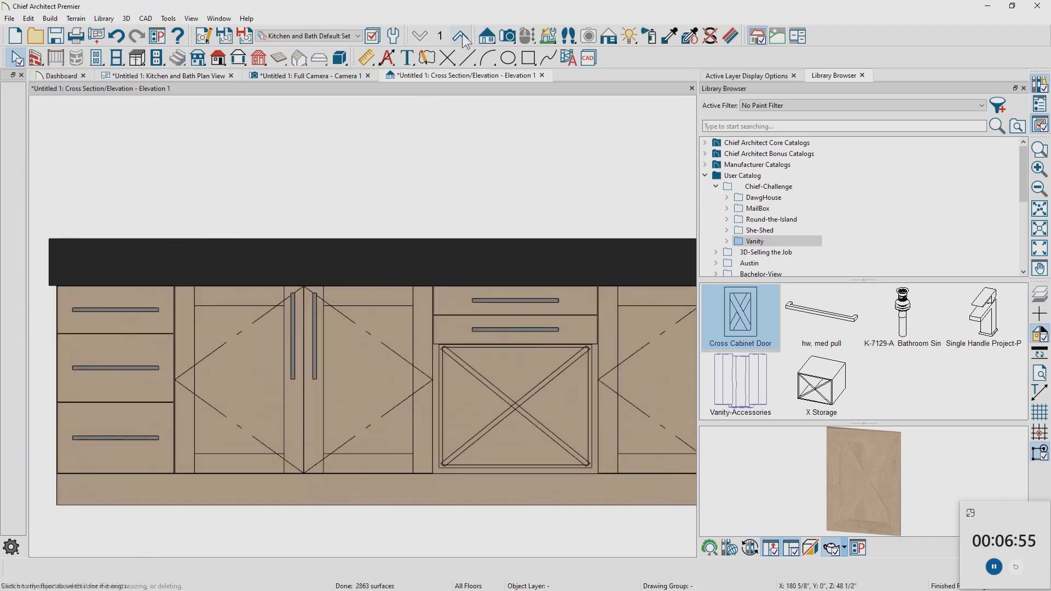
pyautogui.click(529, 60)
pyautogui.scroll(2, 201, 233)
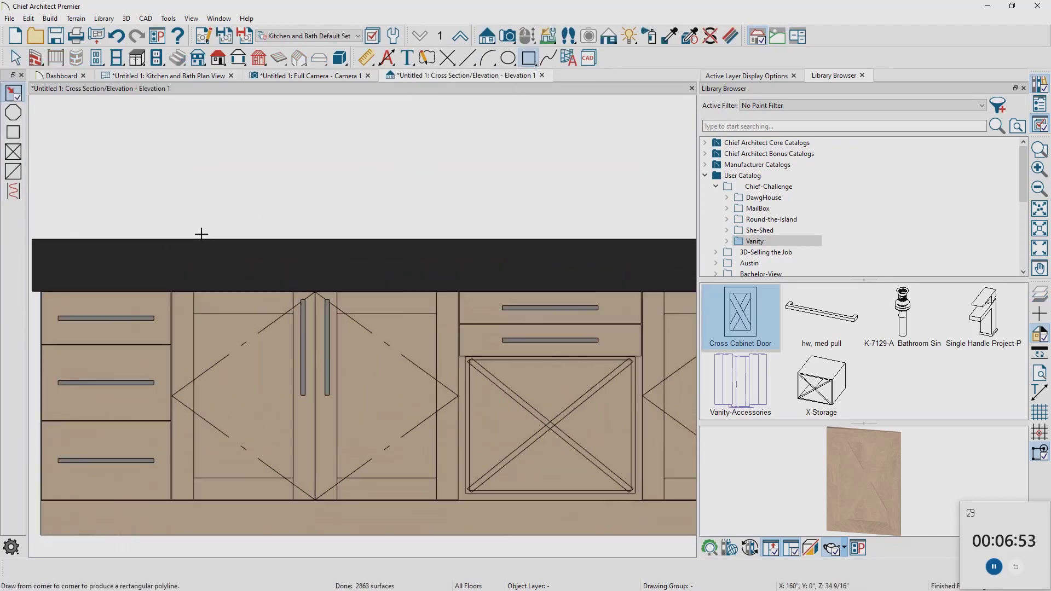
pyautogui.moveTo(196, 234); pyautogui.dragTo(530, 297)
pyautogui.press('space')
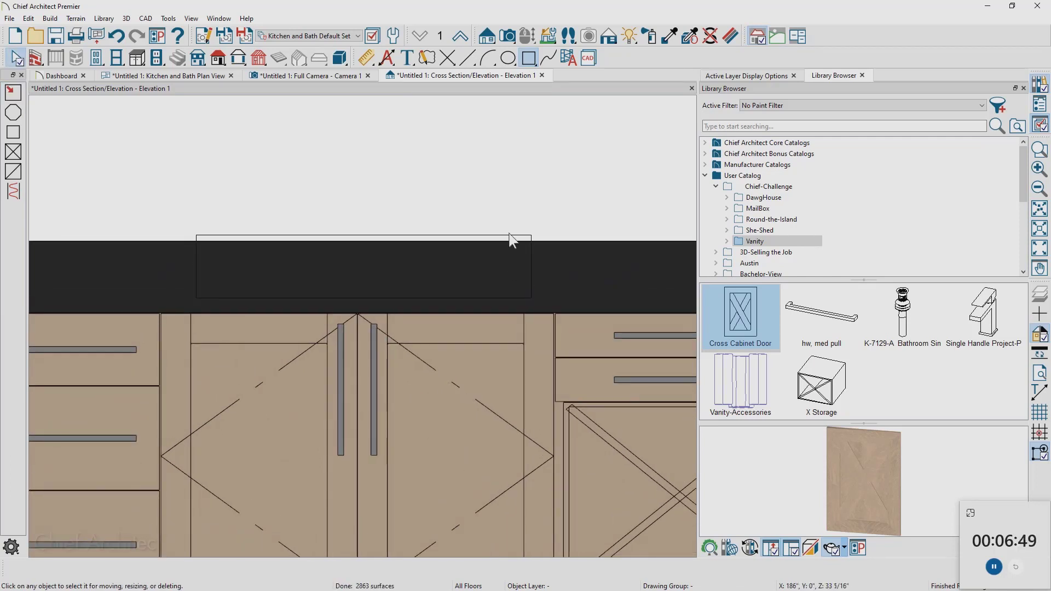
# - Reshape the rectangle into a wedge by breaking its bottom edge near the left end and raising the lower right corner to the top edge
pyautogui.click(508, 235)
pyautogui.press('Escape')
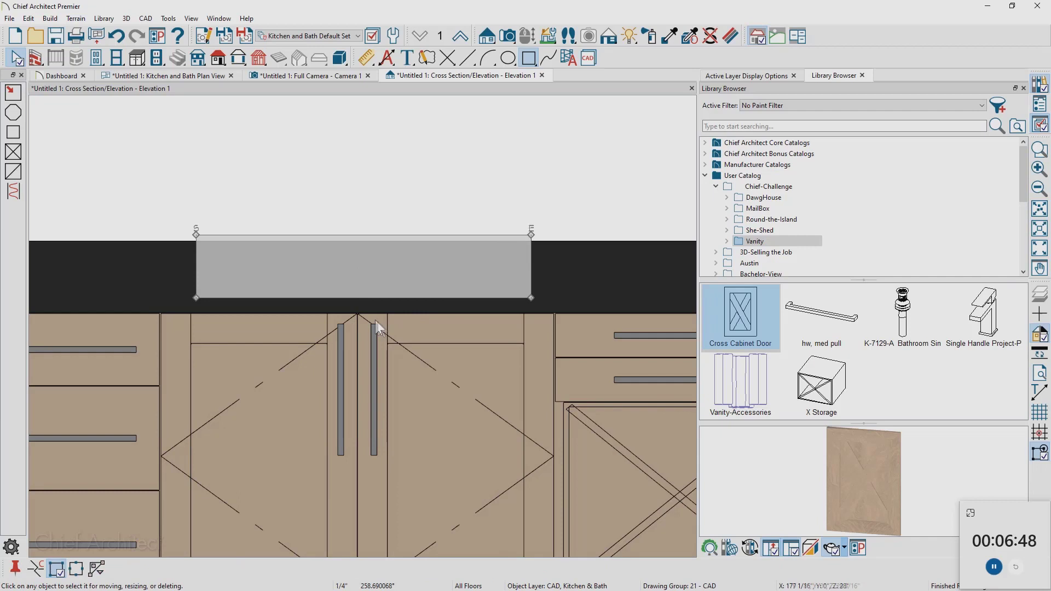
pyautogui.click(244, 298)
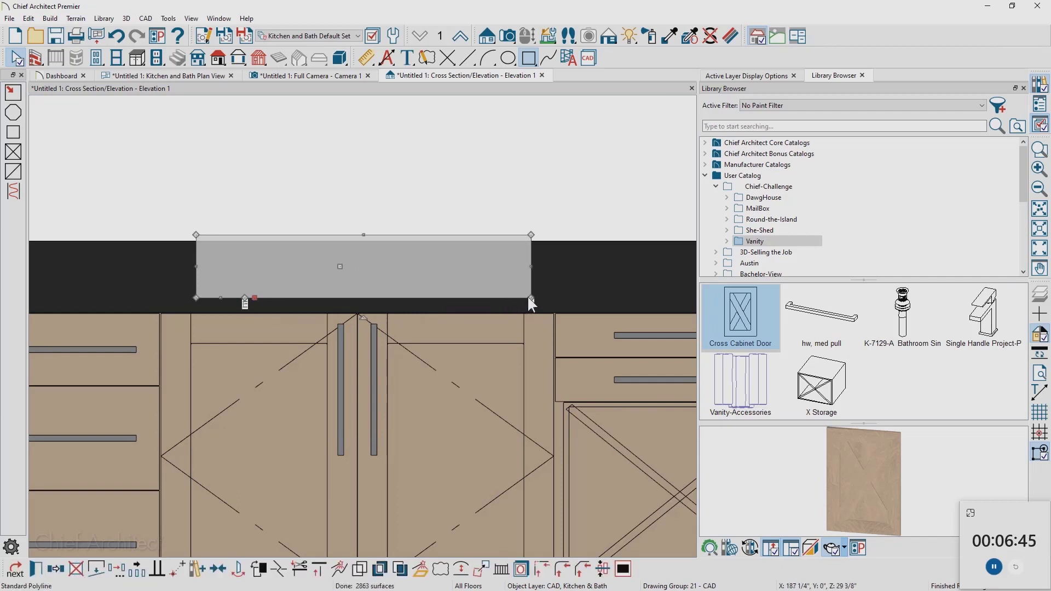
pyautogui.moveTo(527, 295); pyautogui.dragTo(531, 235)
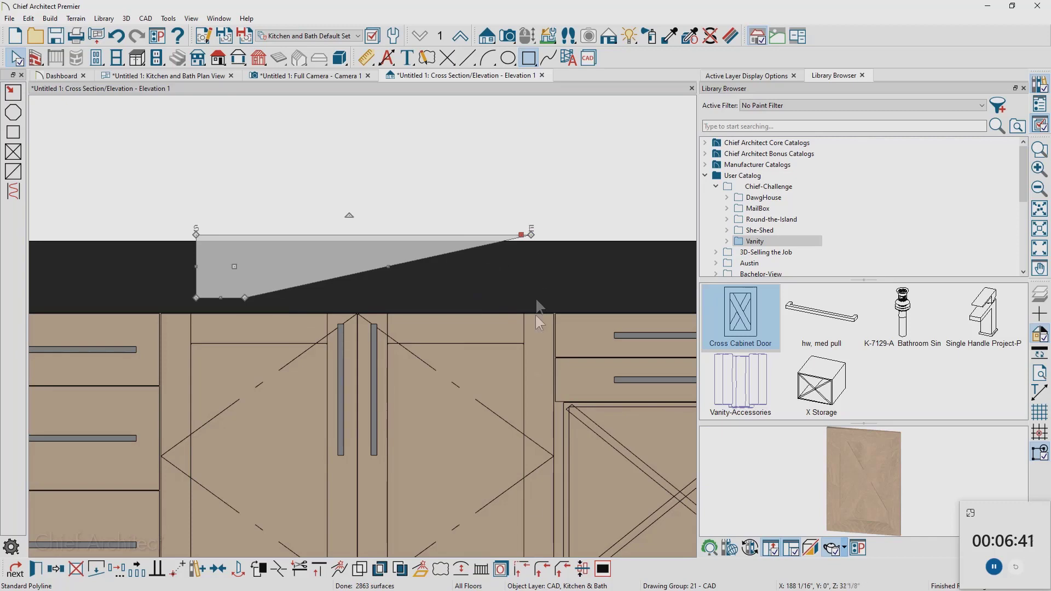
# - Convert the wedge polyline to a 3D solid and turn on display of the 3D Solids layer
pyautogui.click(420, 570)
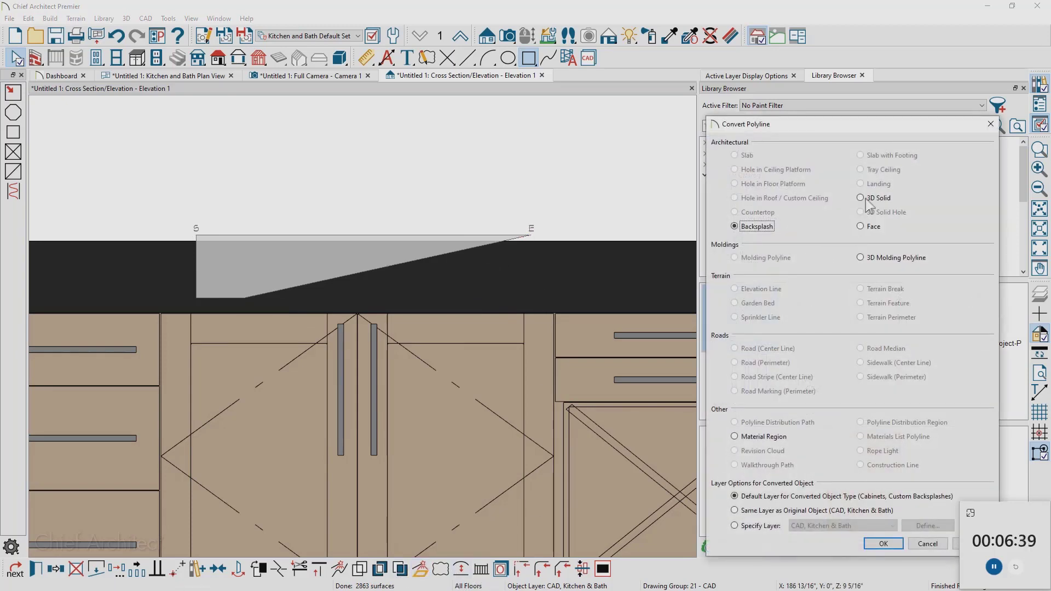
pyautogui.click(885, 546)
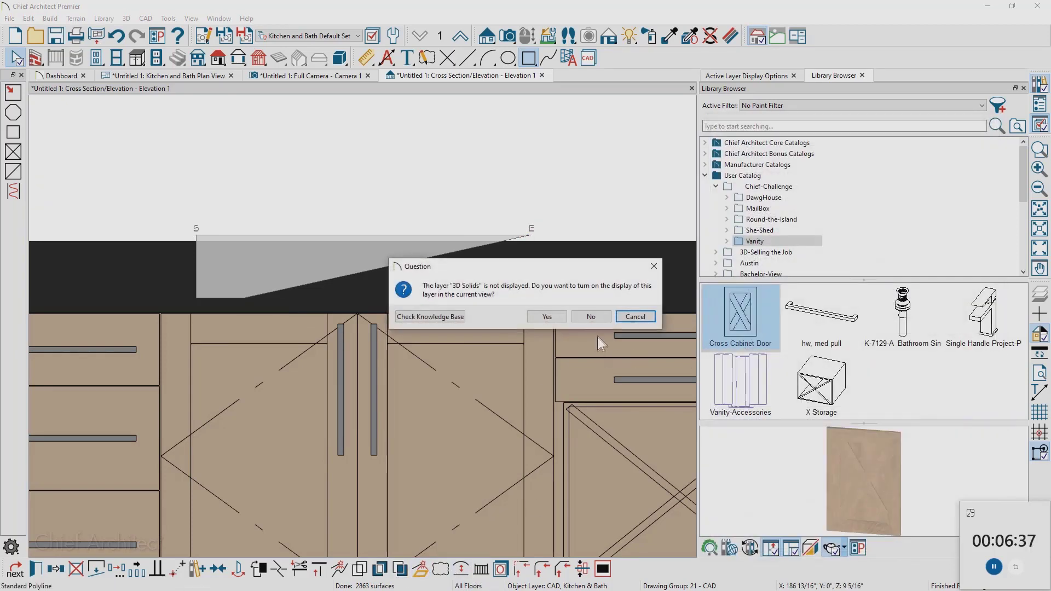
pyautogui.click(560, 318)
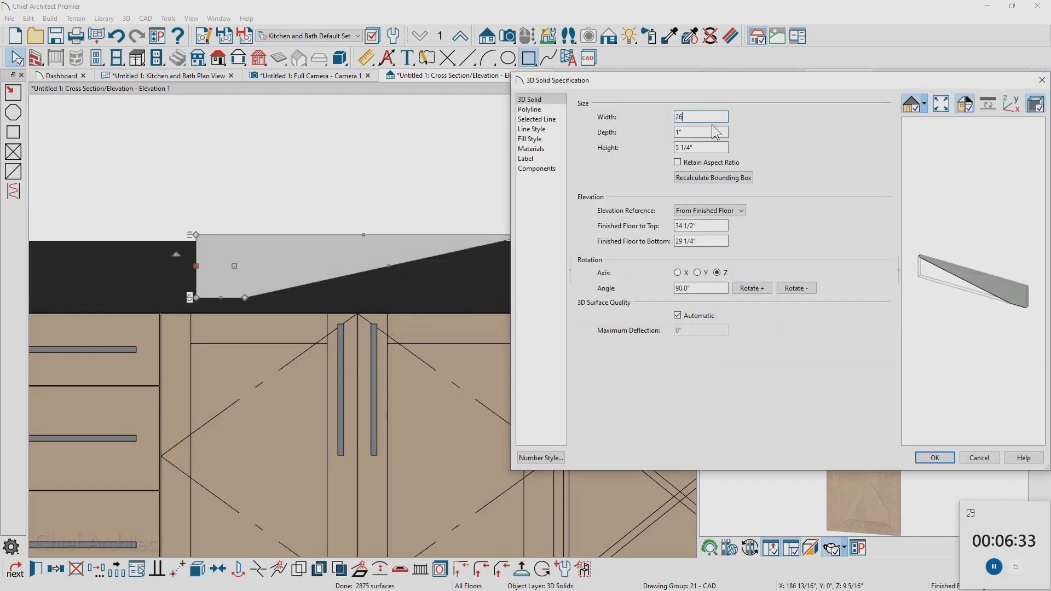
# - Set the wedge solid's width to 26" and depth to 16"
pyautogui.press('Tab')
pyautogui.write('1')
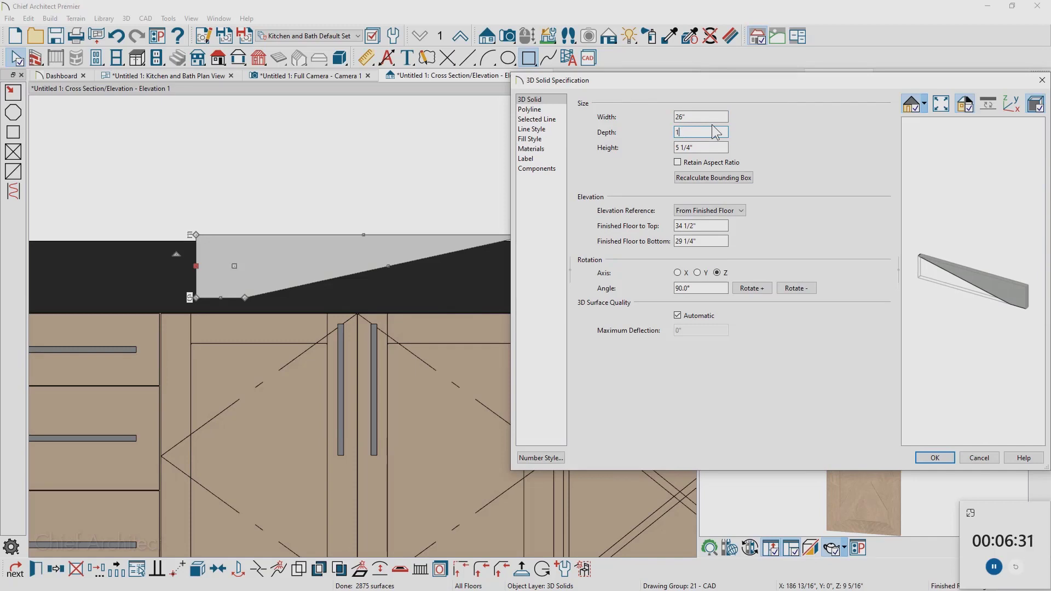
pyautogui.write('6')
pyautogui.press('Tab')
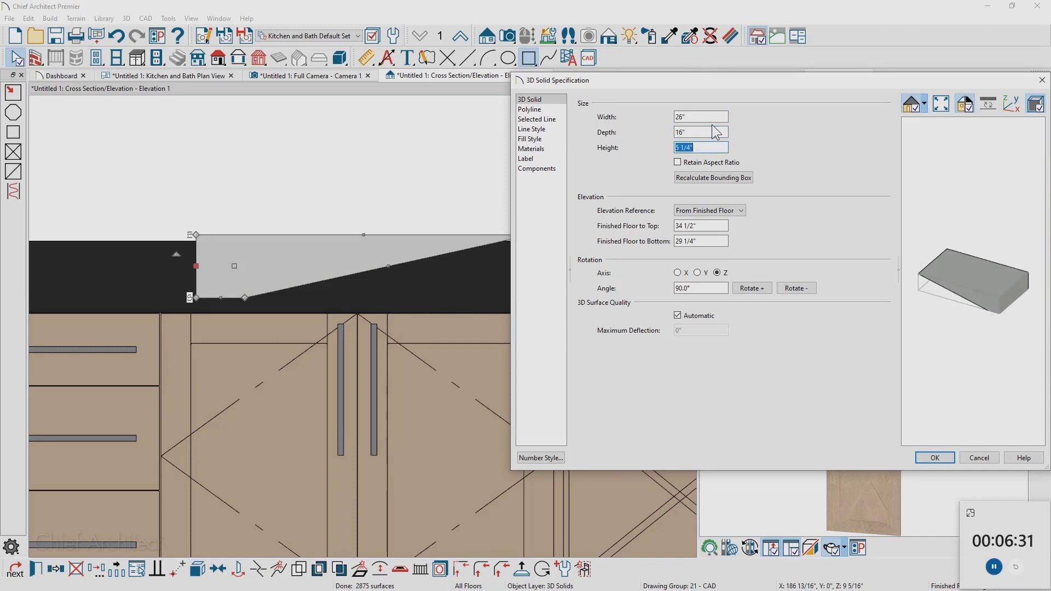
pyautogui.click(946, 454)
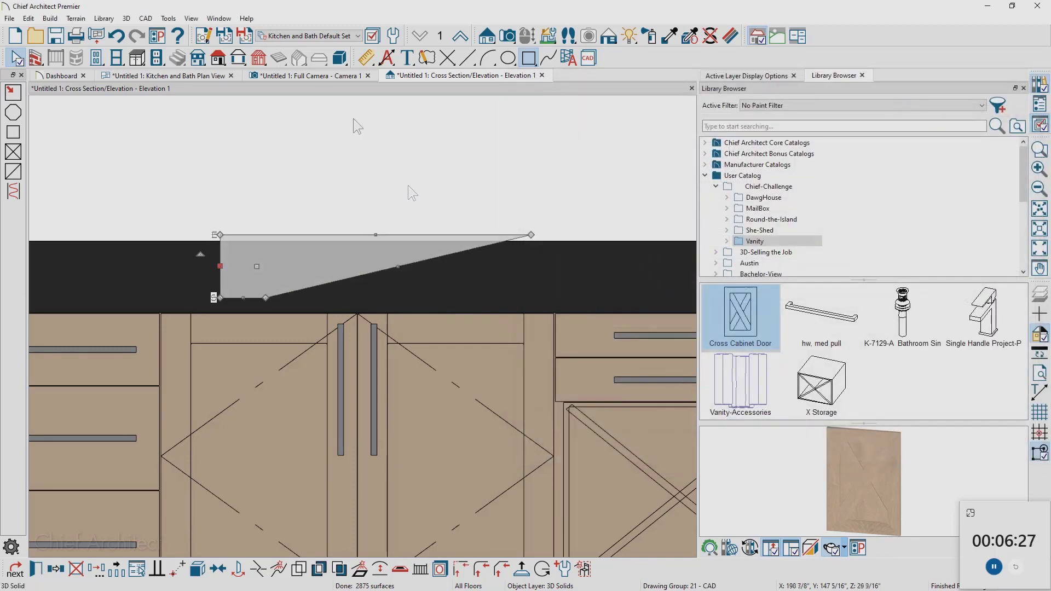
# - In the plan view, center the wedge solid front to back on the cabinets and mirror a copy about the 21" cabinet's center
pyautogui.click(186, 76)
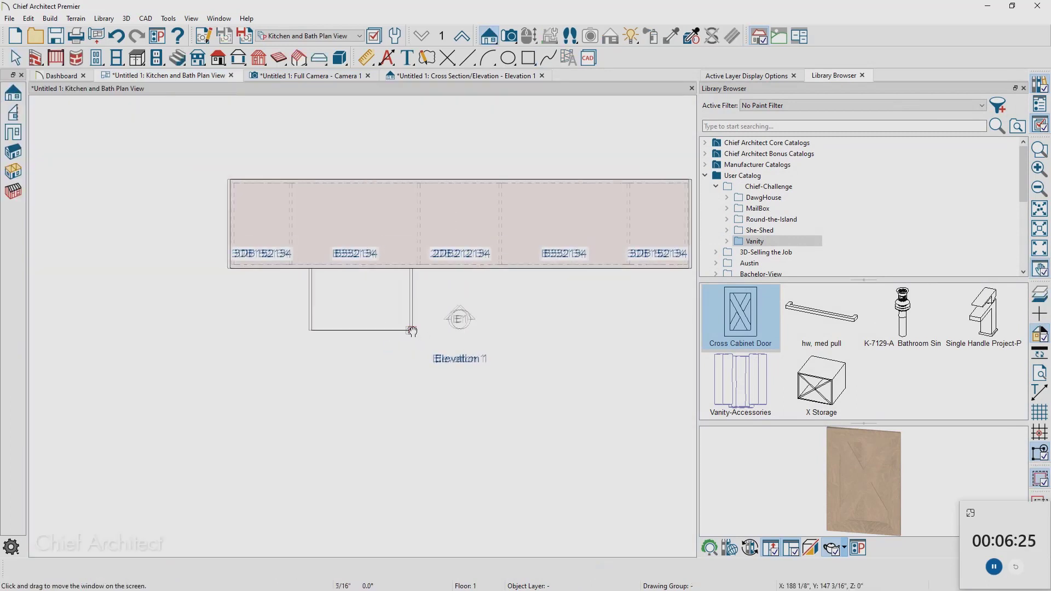
pyautogui.click(312, 308)
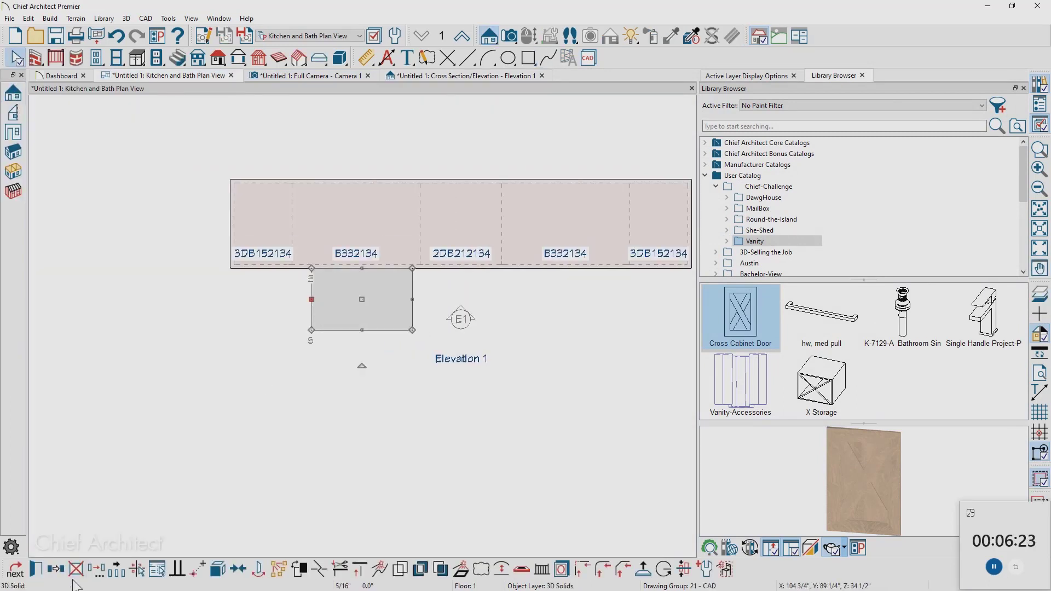
pyautogui.click(239, 570)
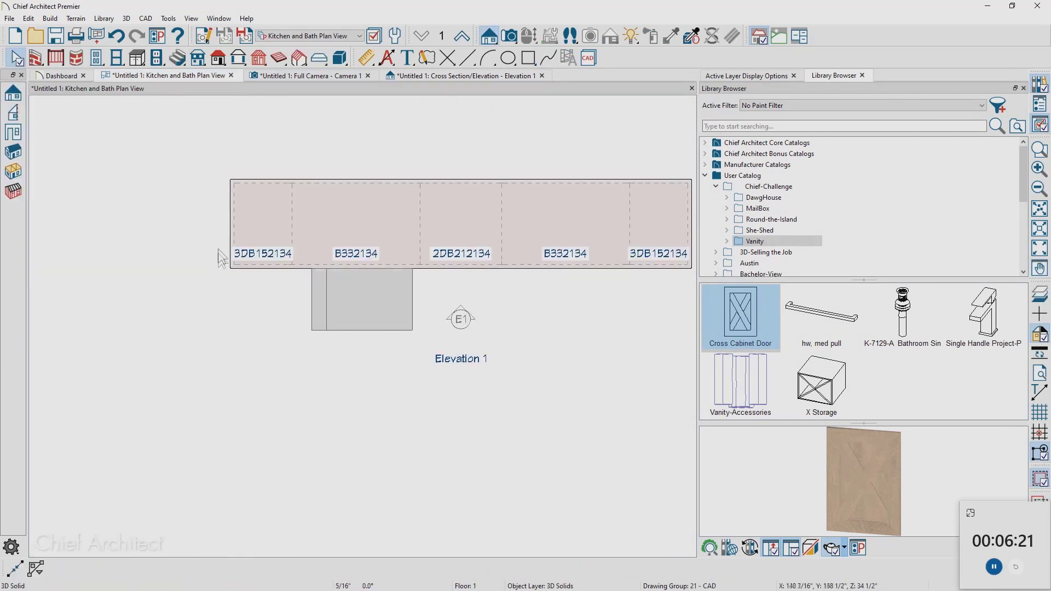
pyautogui.click(241, 229)
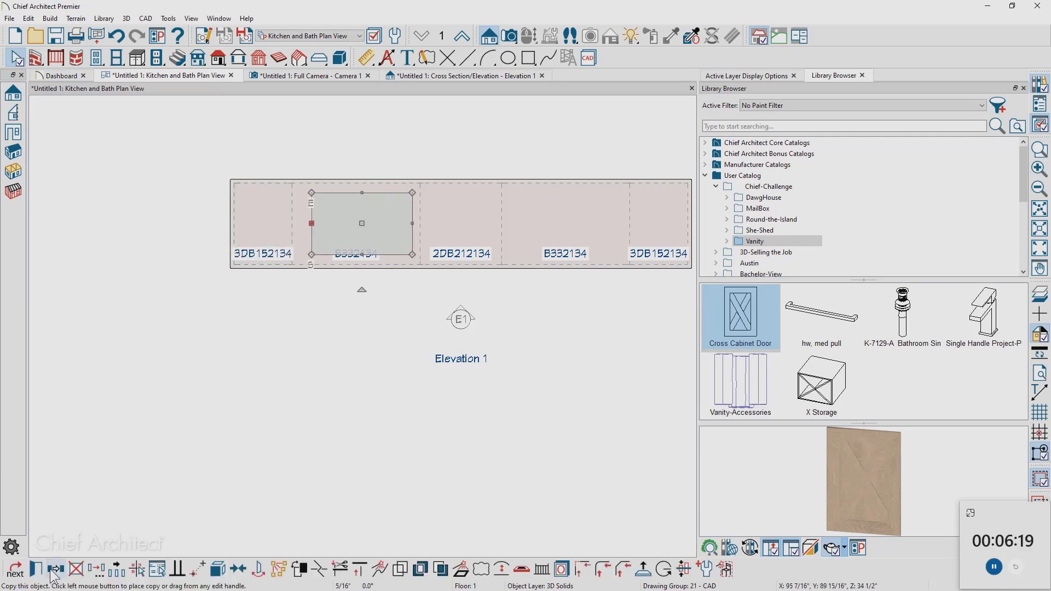
pyautogui.click(117, 571)
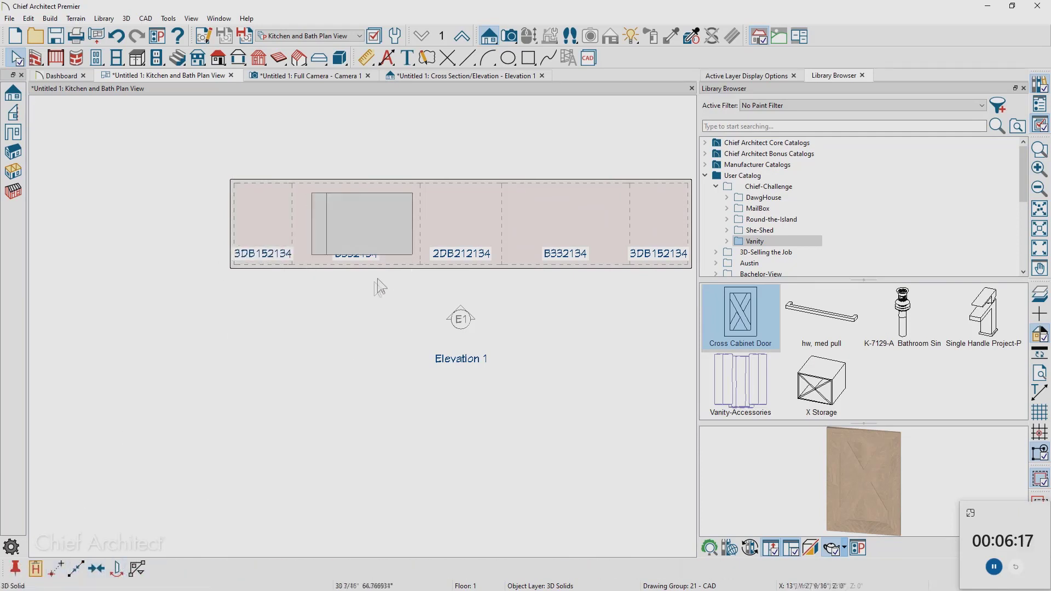
pyautogui.click(469, 271)
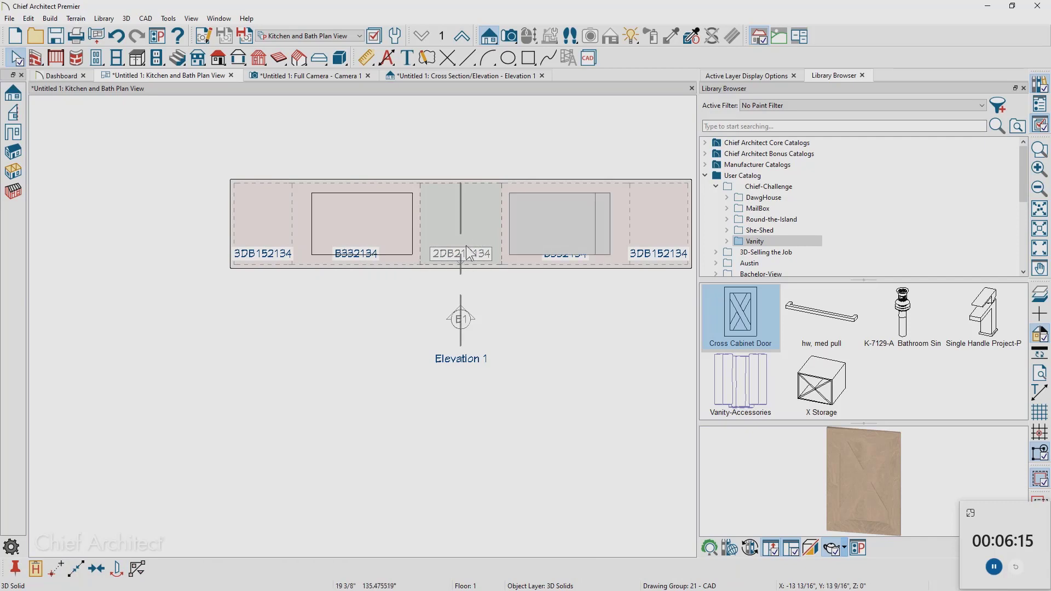
# - In the camera view, select the vanity cabinets and generate one custom countertop across the whole run
pyautogui.click(339, 81)
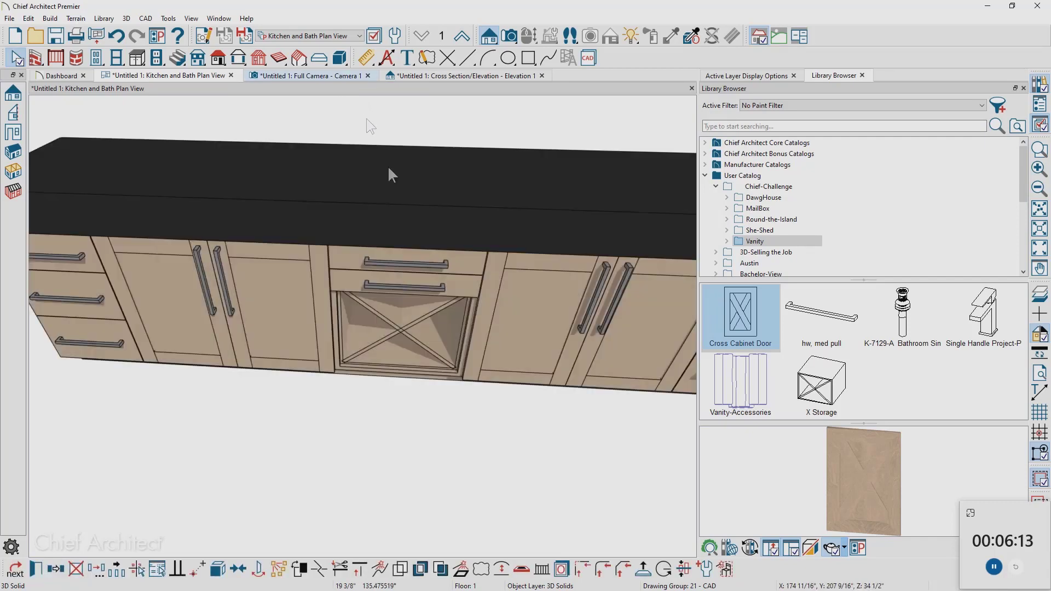
pyautogui.moveTo(406, 324); pyautogui.dragTo(412, 312, button='middle')
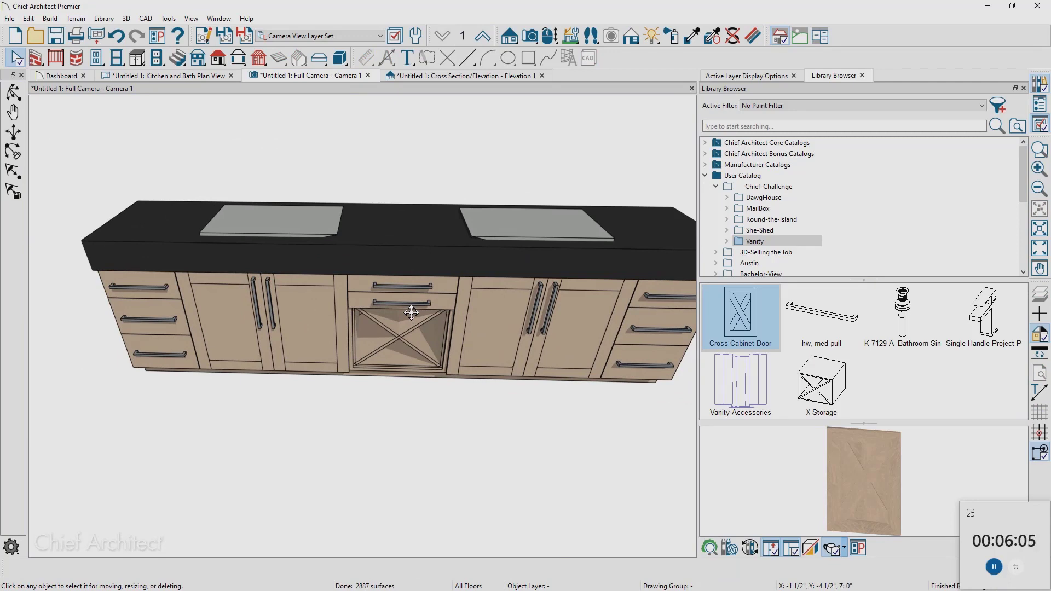
pyautogui.moveTo(441, 252); pyautogui.dragTo(407, 258, button='middle')
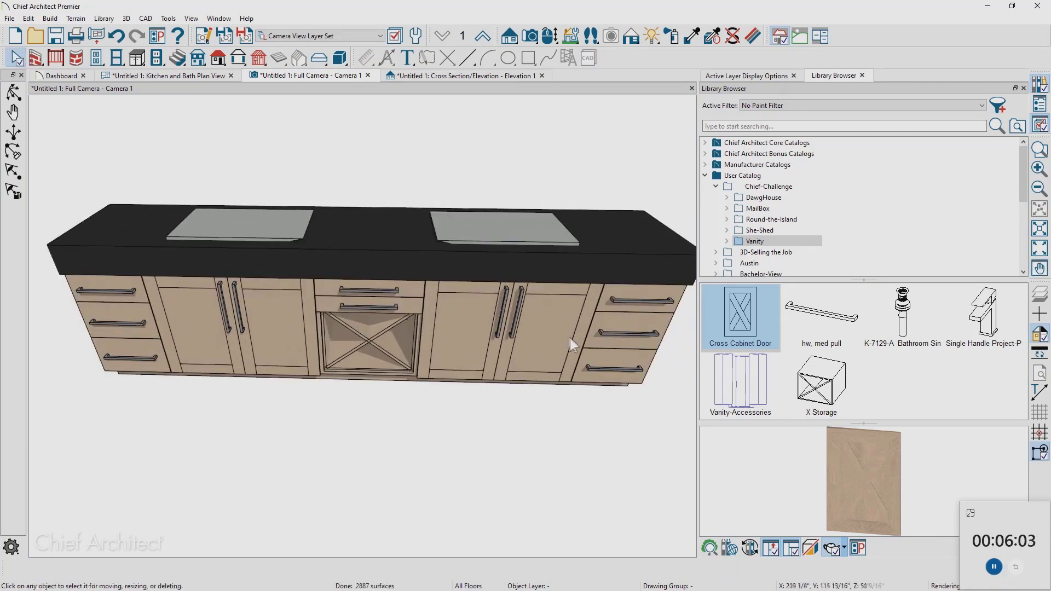
pyautogui.click(647, 335)
pyautogui.keyDown('shift'); pyautogui.click(530, 340); pyautogui.keyUp('shift')
pyautogui.keyDown('shift'); pyautogui.click(386, 309); pyautogui.keyUp('shift')
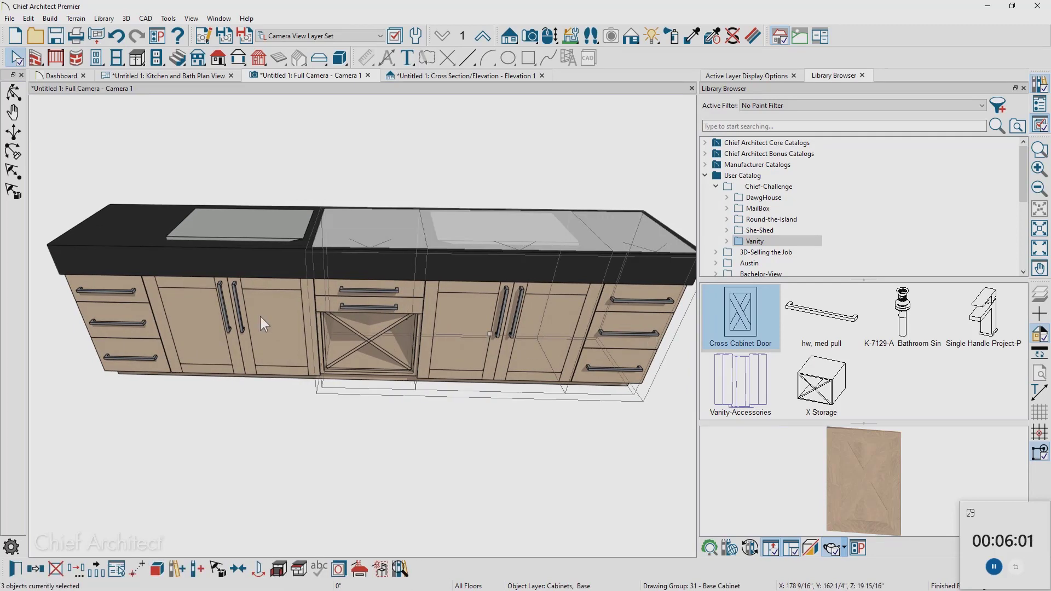
pyautogui.keyDown('shift'); pyautogui.click(260, 317); pyautogui.keyUp('shift')
pyautogui.click(359, 569)
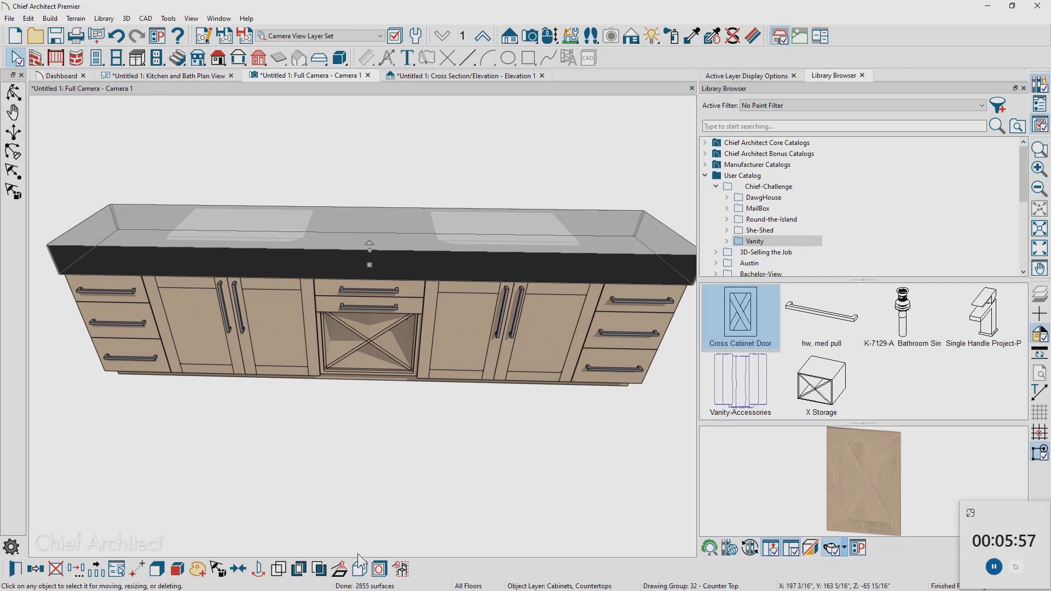
# - Subtract both wedge solids from the countertop to carve the two sinks, without retaining the original objects
pyautogui.click(319, 569)
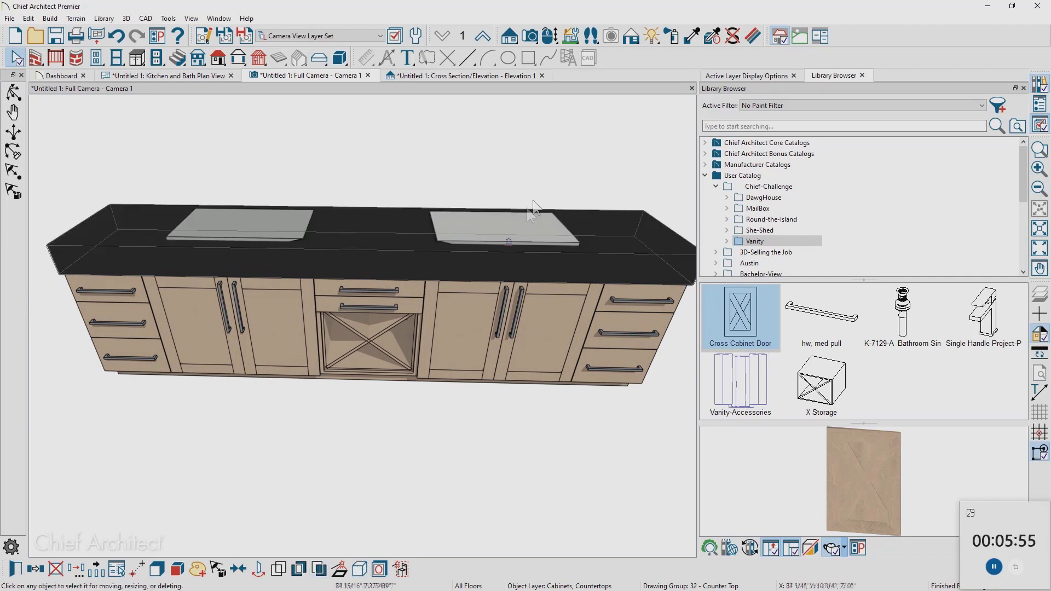
pyautogui.click(518, 229)
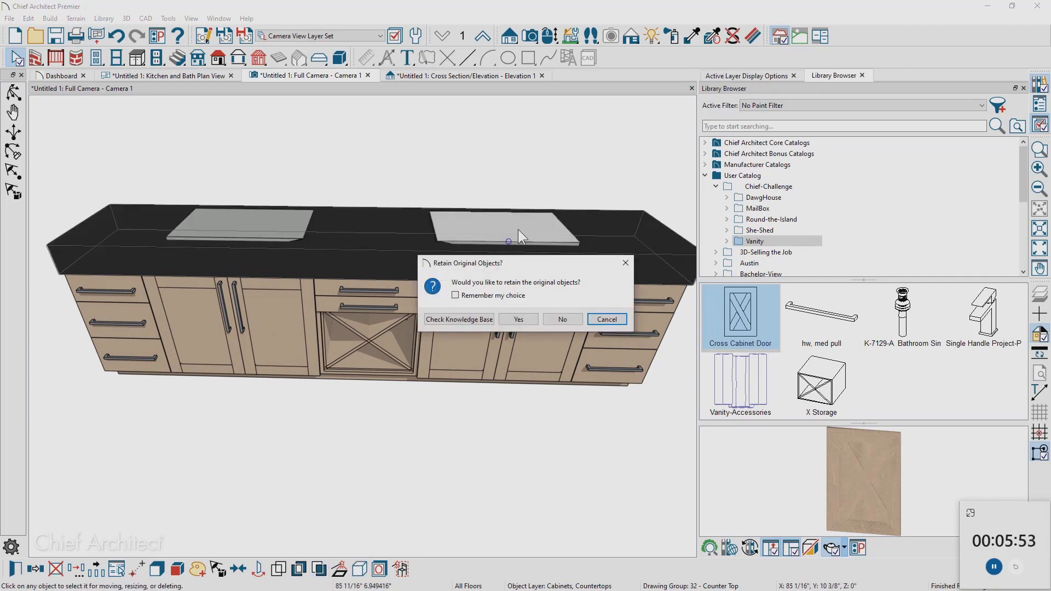
pyautogui.click(575, 320)
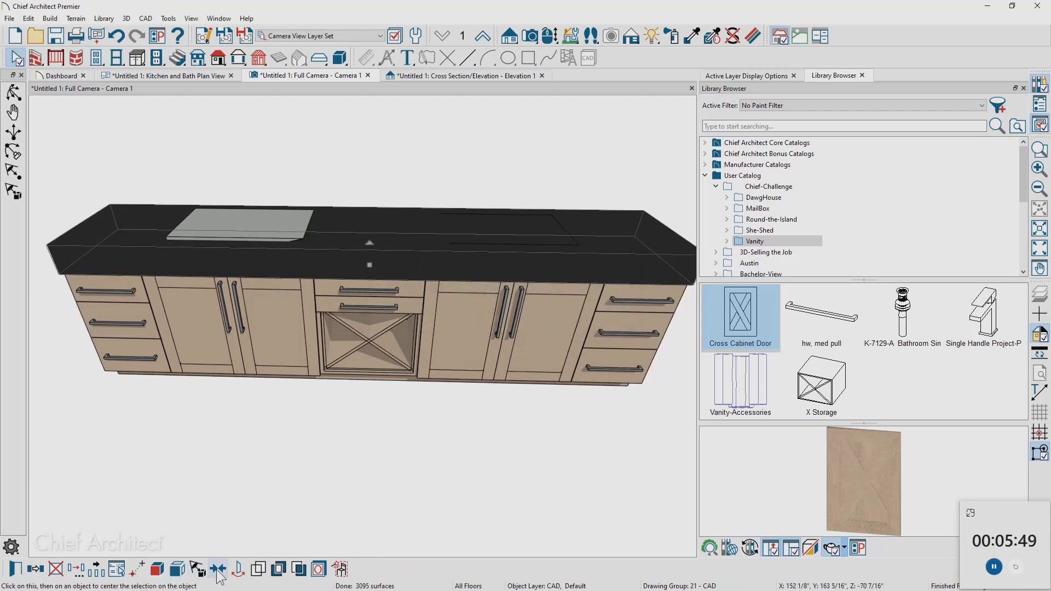
pyautogui.click(296, 573)
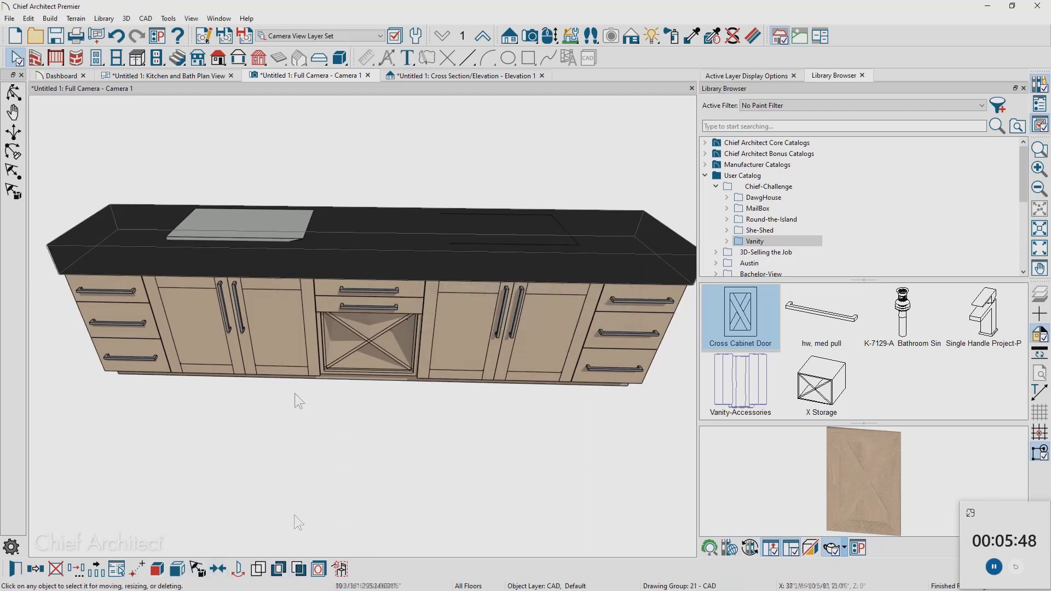
pyautogui.click(249, 231)
pyautogui.click(559, 320)
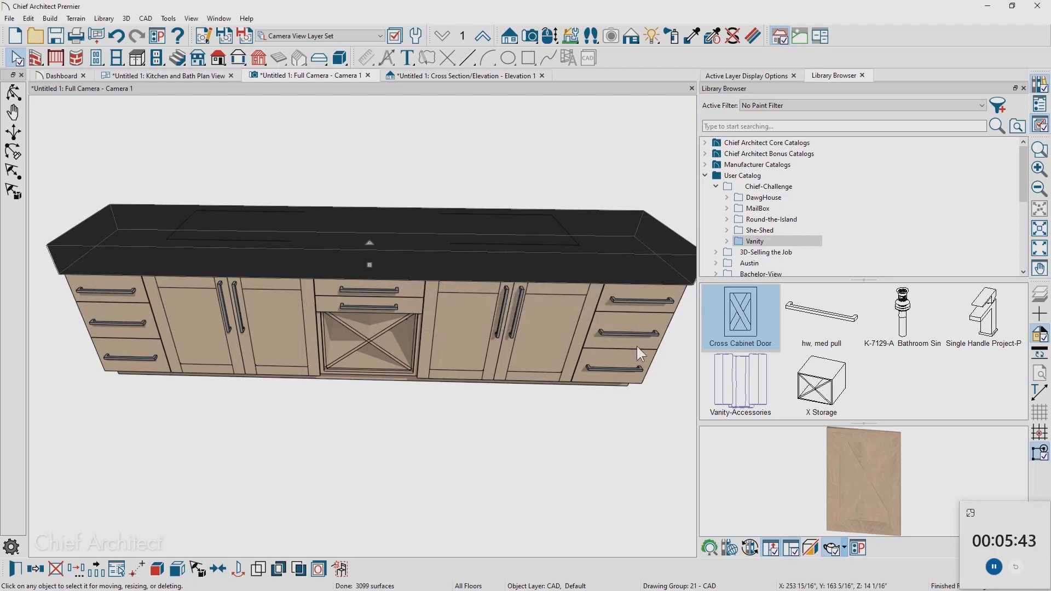
# - Turn off the automatic countertop on all five vanity base cabinets and set their height to 28"
pyautogui.moveTo(637, 347); pyautogui.dragTo(140, 342)
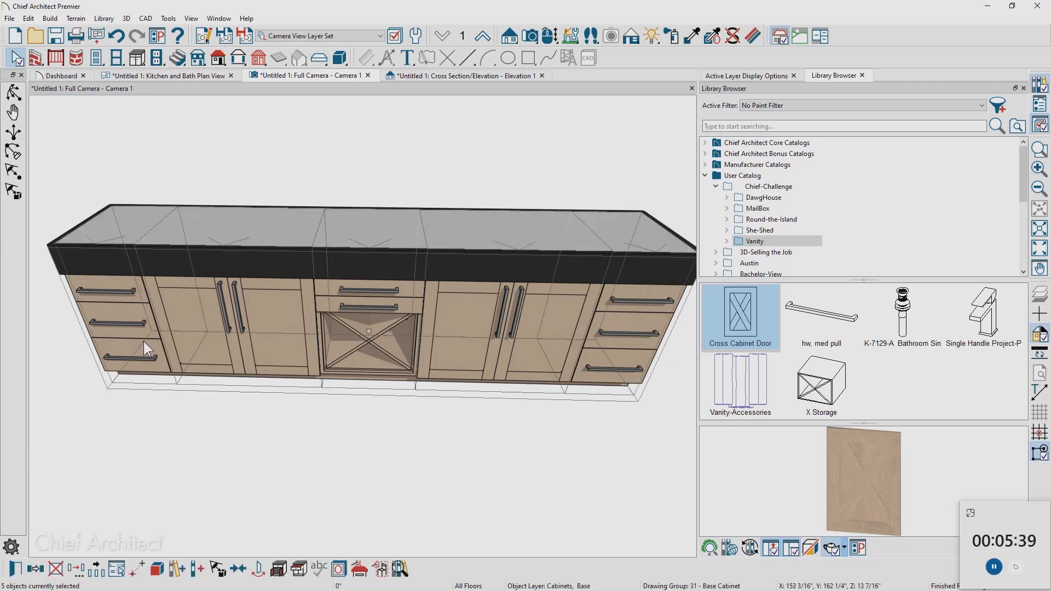
pyautogui.doubleClick(143, 340)
pyautogui.click(348, 95)
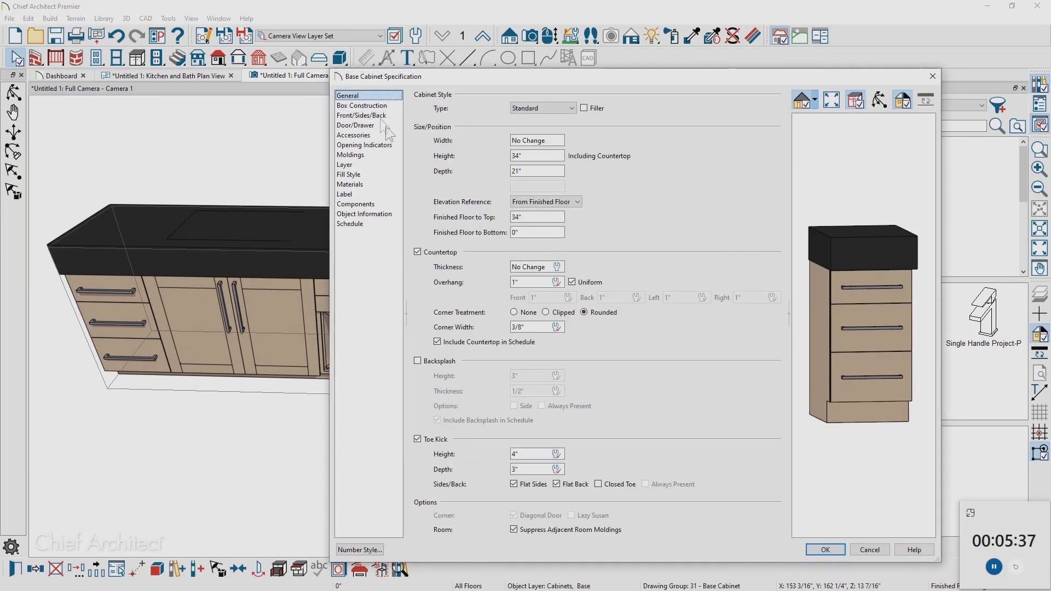
pyautogui.click(417, 252)
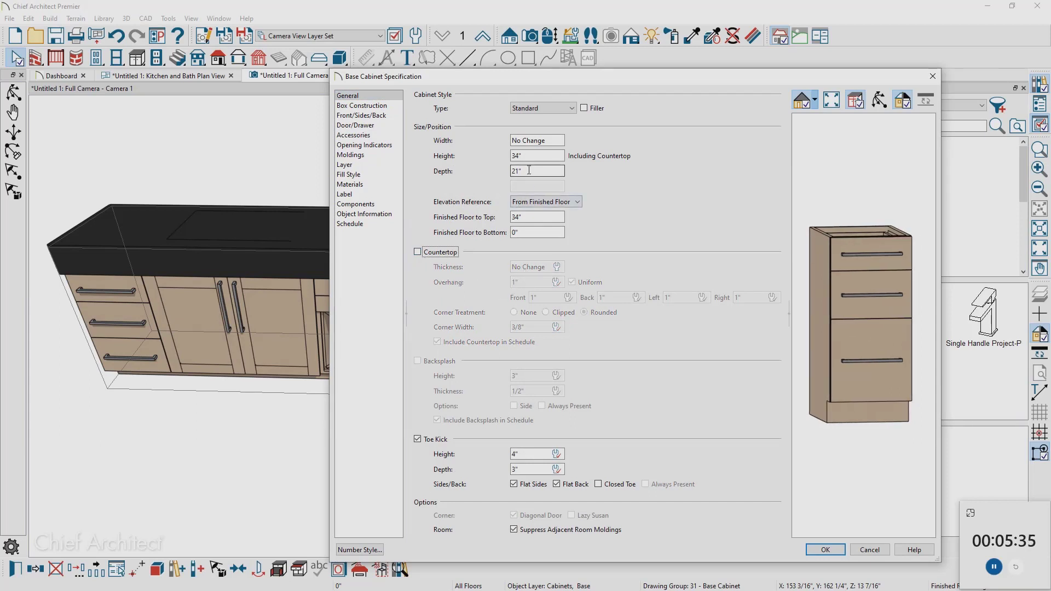
pyautogui.click(516, 156)
pyautogui.write('28')
pyautogui.press('Tab')
pyautogui.click(826, 549)
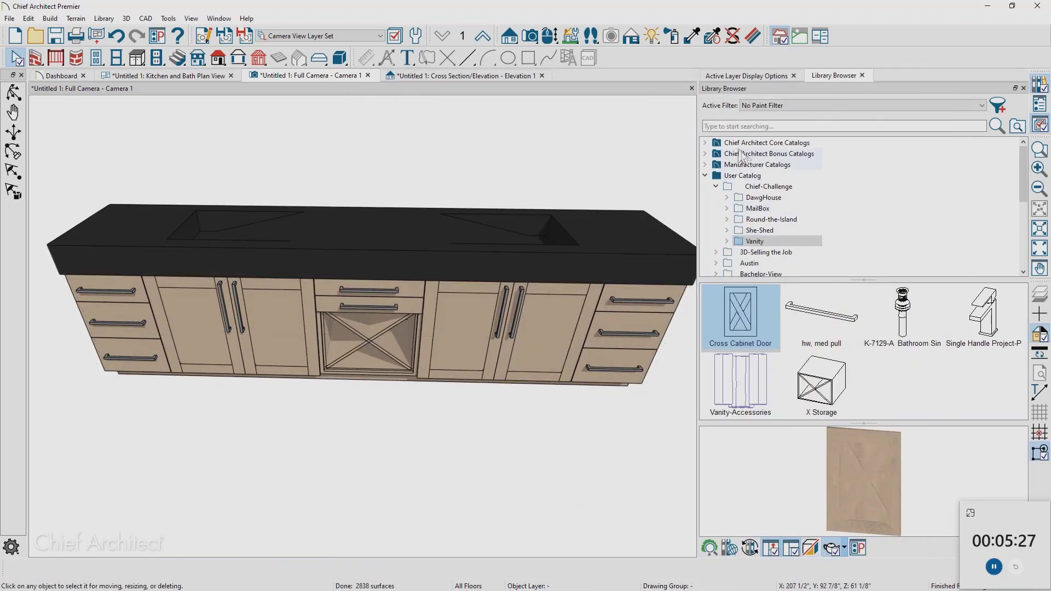
# - Apply the Aura material from Dekton's Natural Collection to the carved countertop
pyautogui.click(706, 164)
pyautogui.scroll(-5, 794, 203)
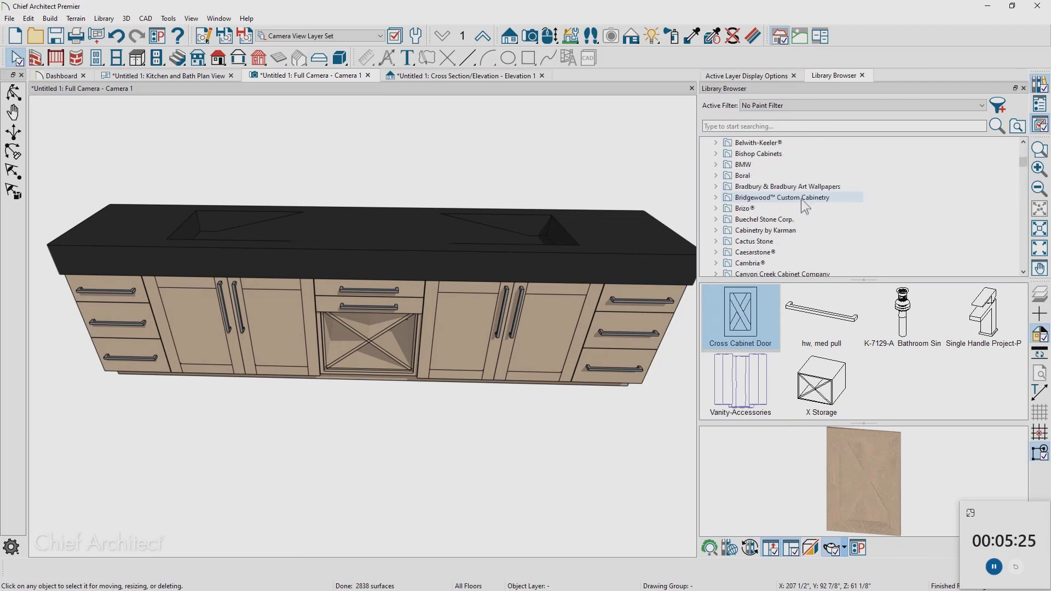
pyautogui.scroll(-8, 802, 201)
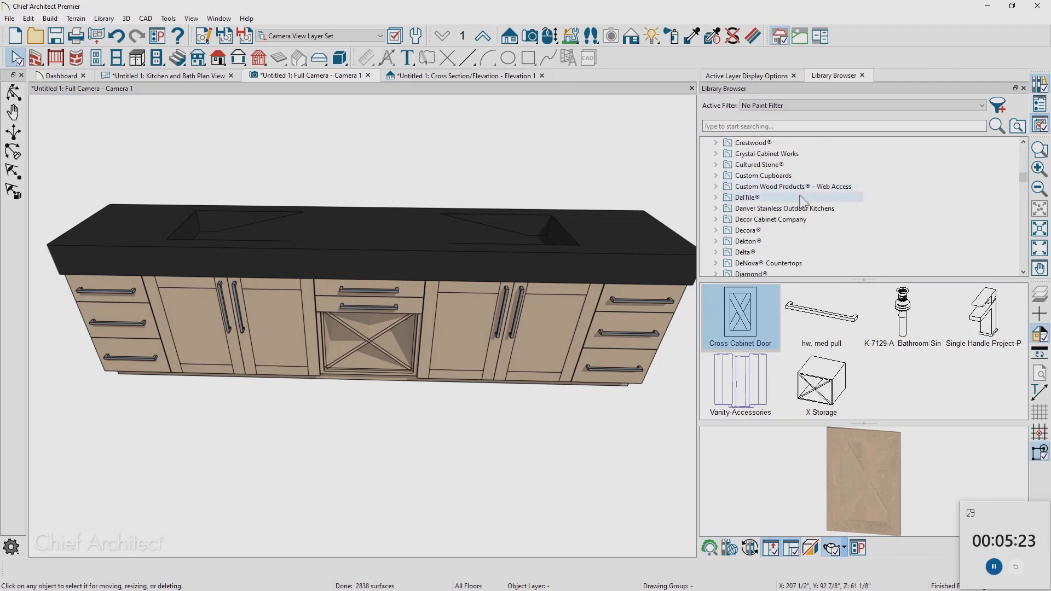
pyautogui.scroll(-1, 794, 209)
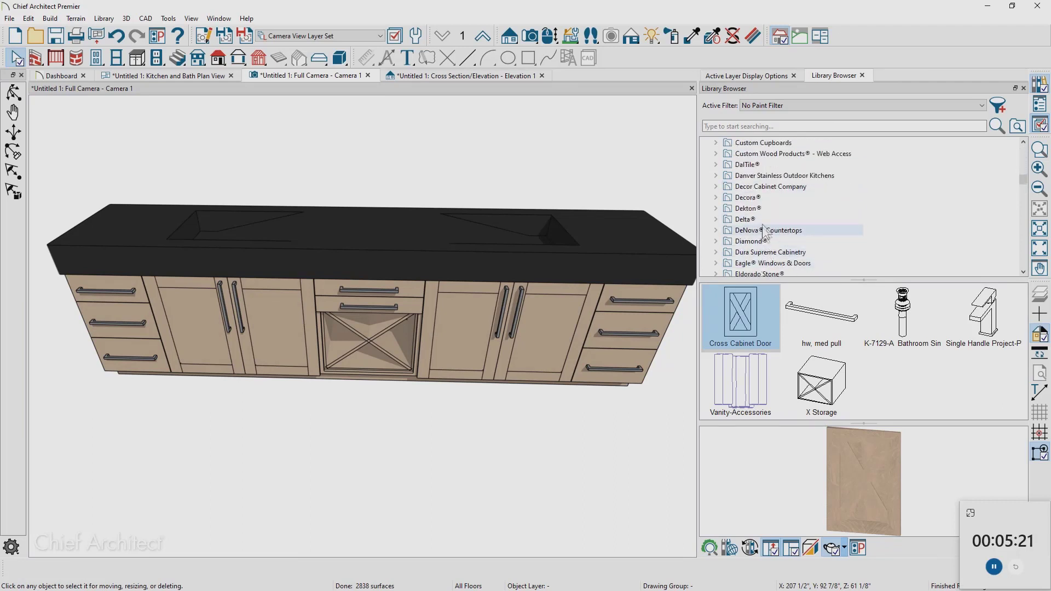
pyautogui.click(748, 209)
pyautogui.doubleClick(797, 309)
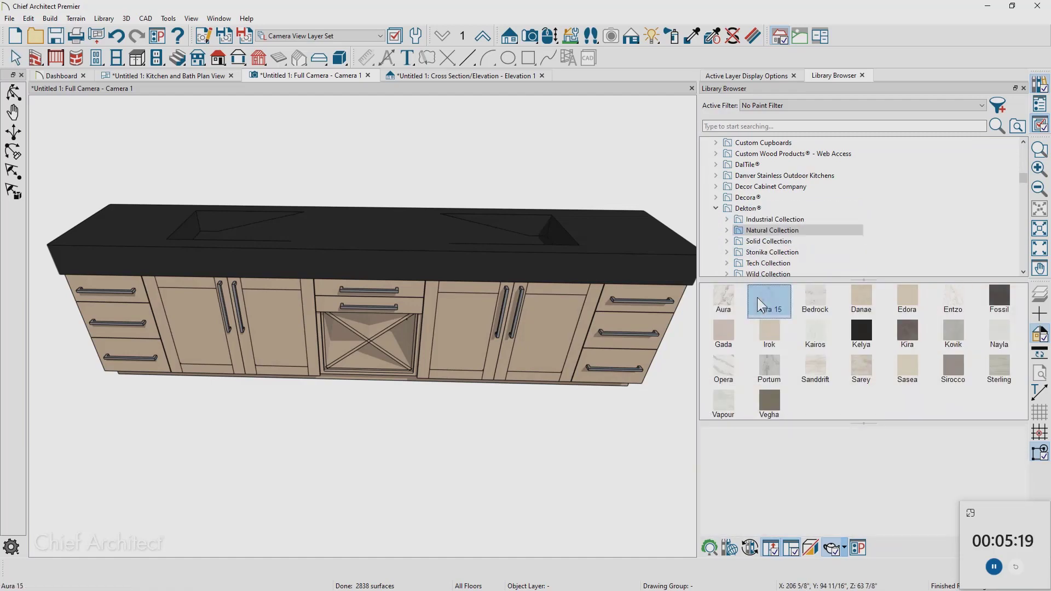
pyautogui.click(724, 298)
pyautogui.click(637, 266)
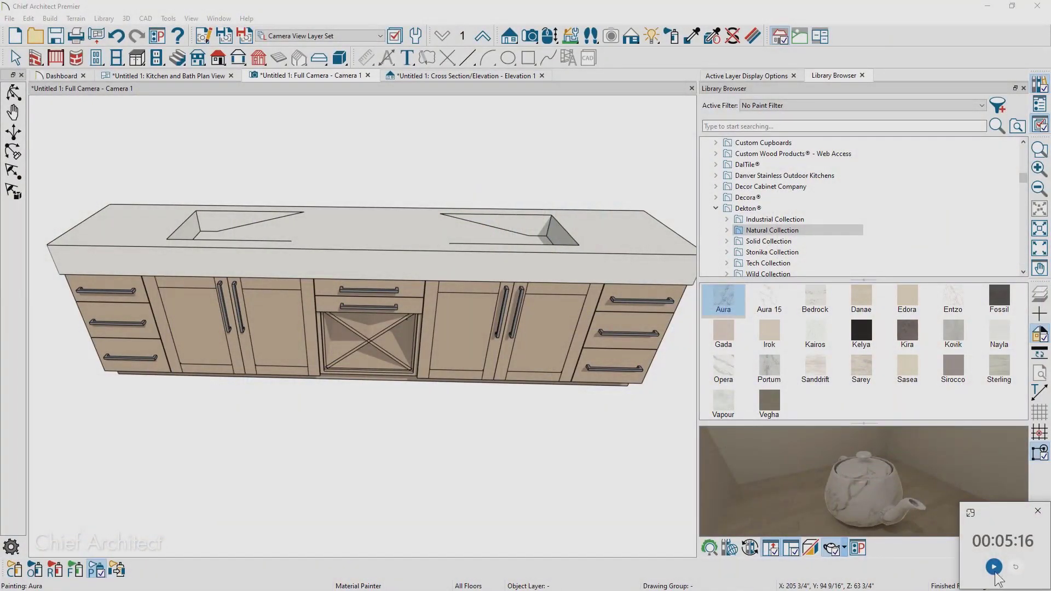
pyautogui.click(995, 568)
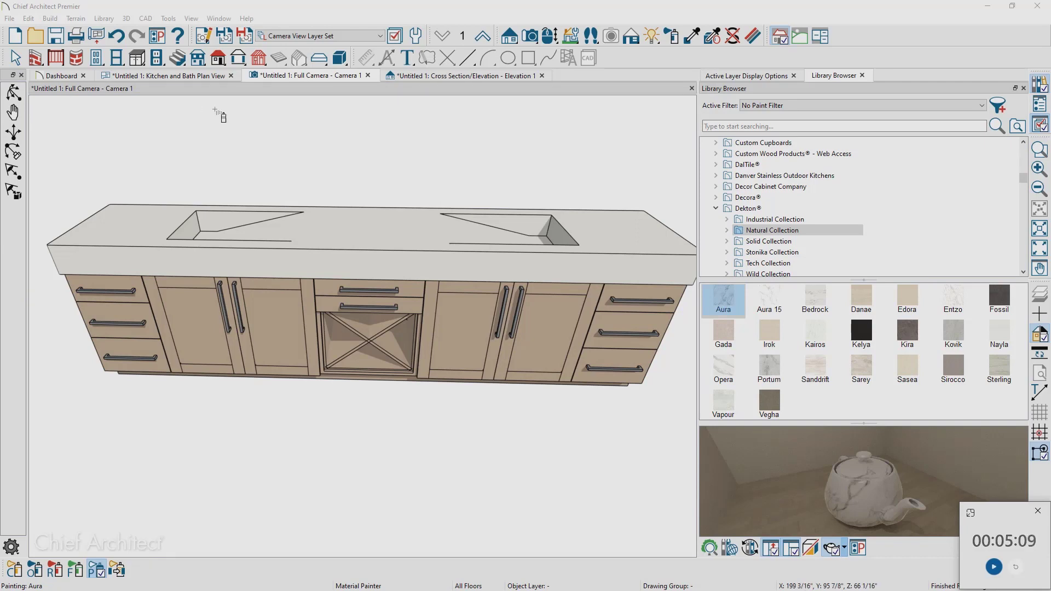
# - Assign the countertop solid to the "Cabinets, Countertops" layer
pyautogui.press('space')
pyautogui.click(307, 254)
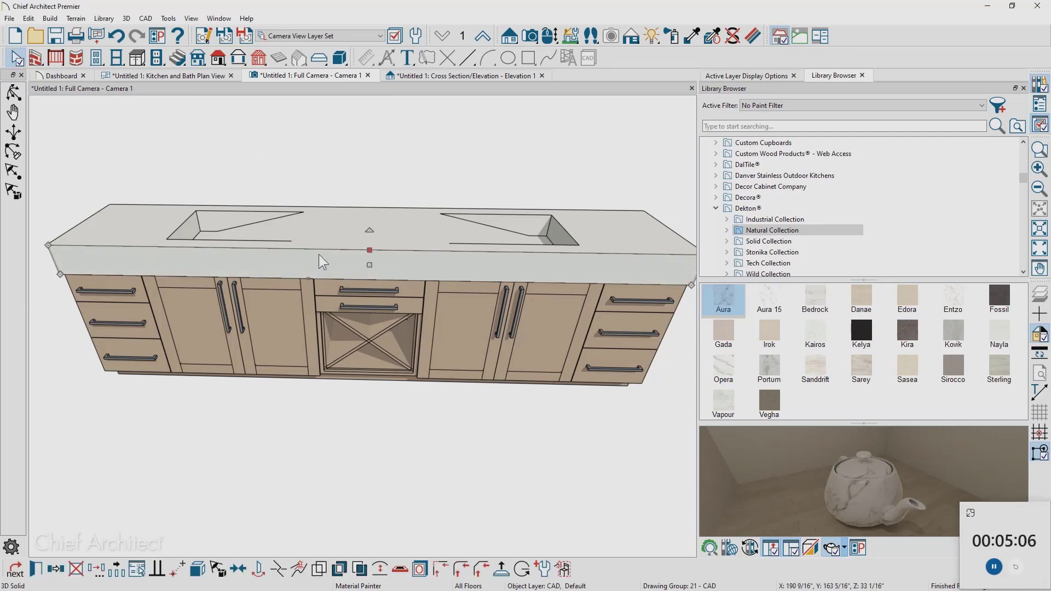
pyautogui.doubleClick(319, 254)
pyautogui.click(558, 141)
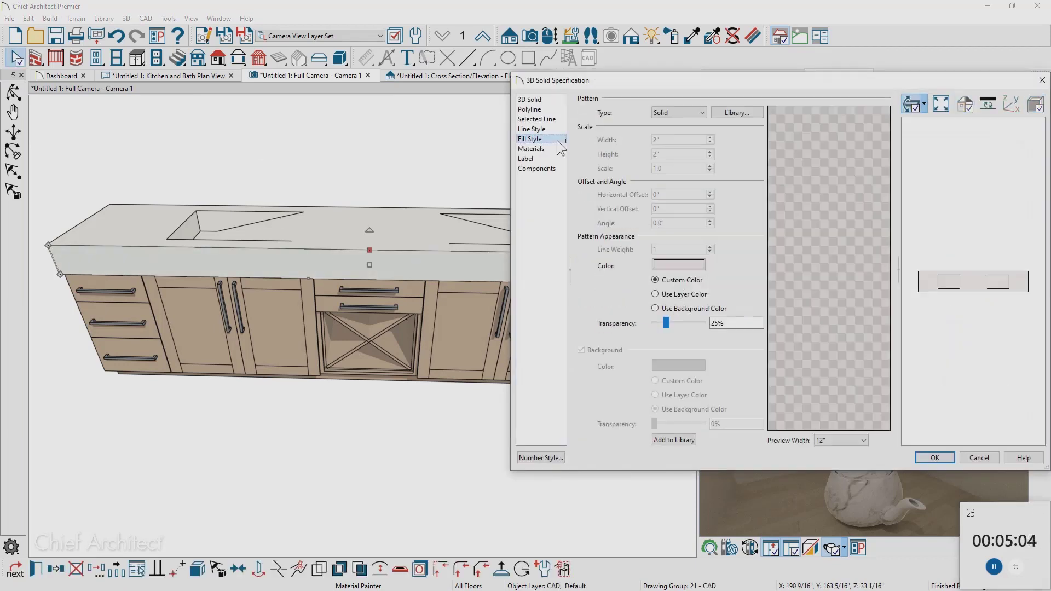
pyautogui.click(542, 129)
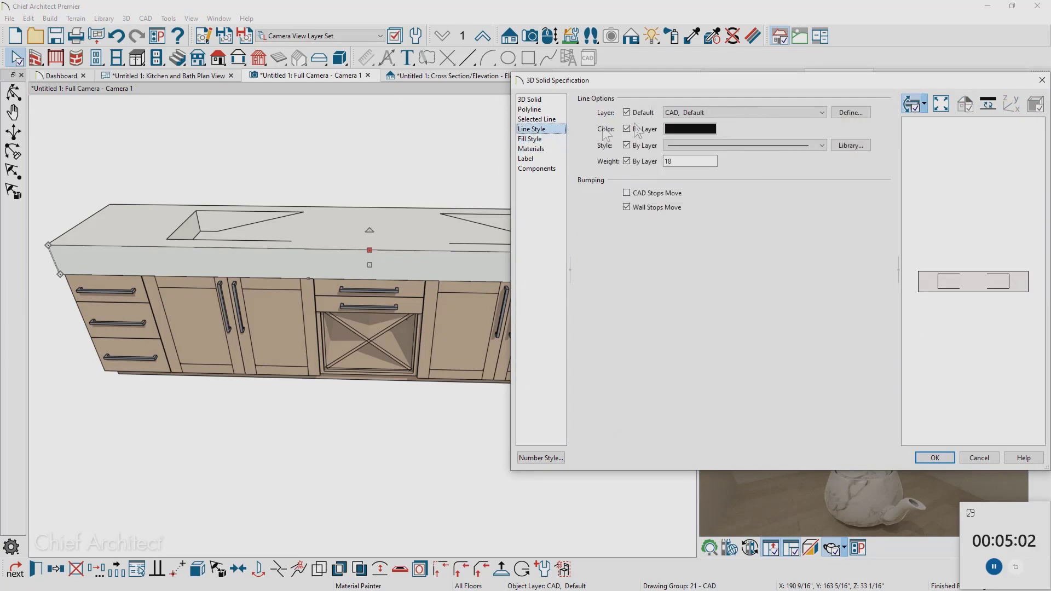
pyautogui.click(840, 109)
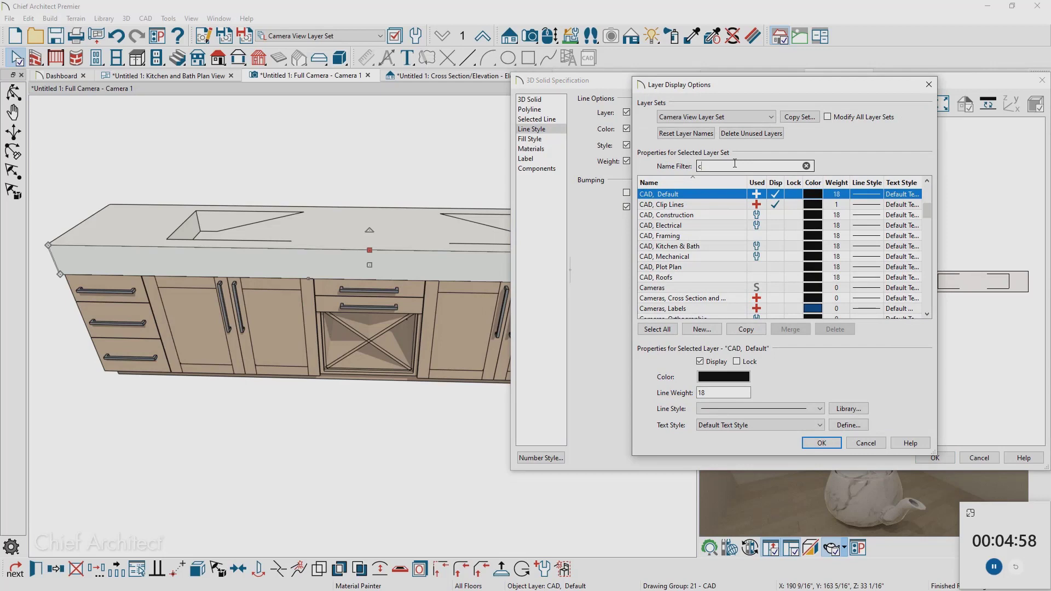
pyautogui.write('ount')
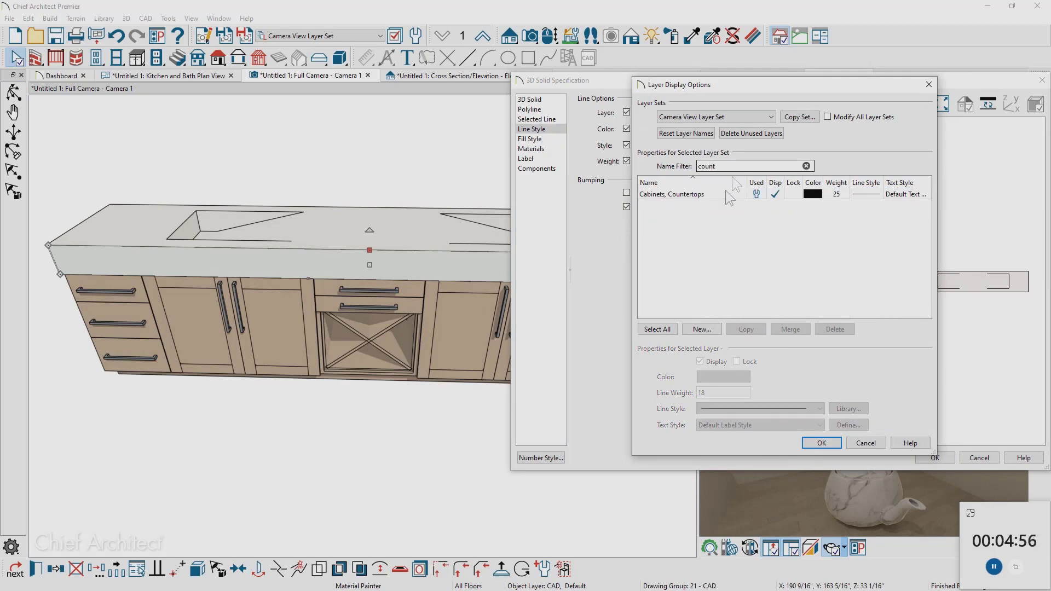
pyautogui.click(719, 196)
pyautogui.click(822, 443)
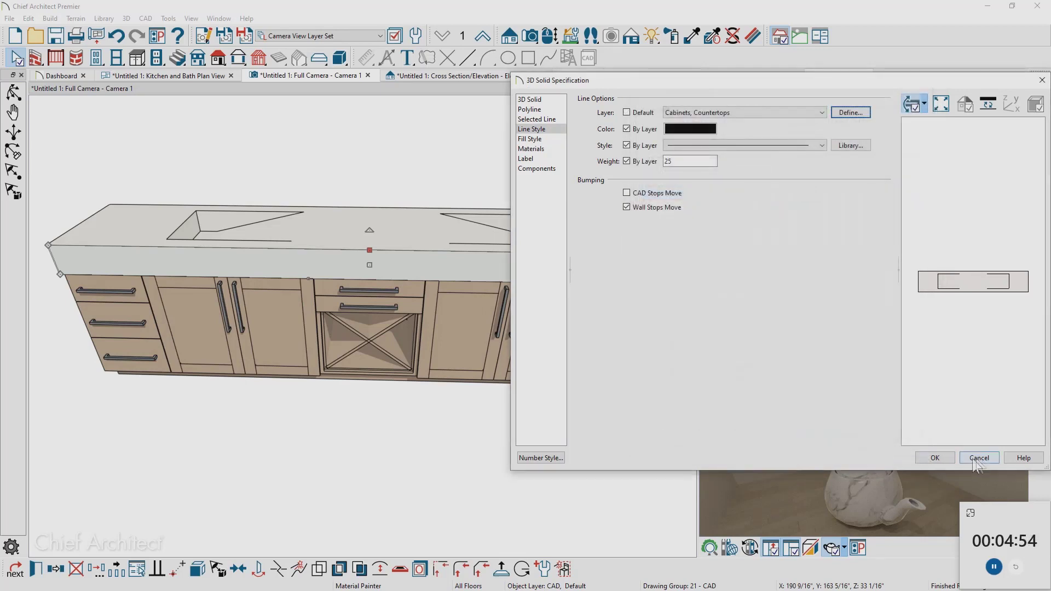
pyautogui.click(934, 458)
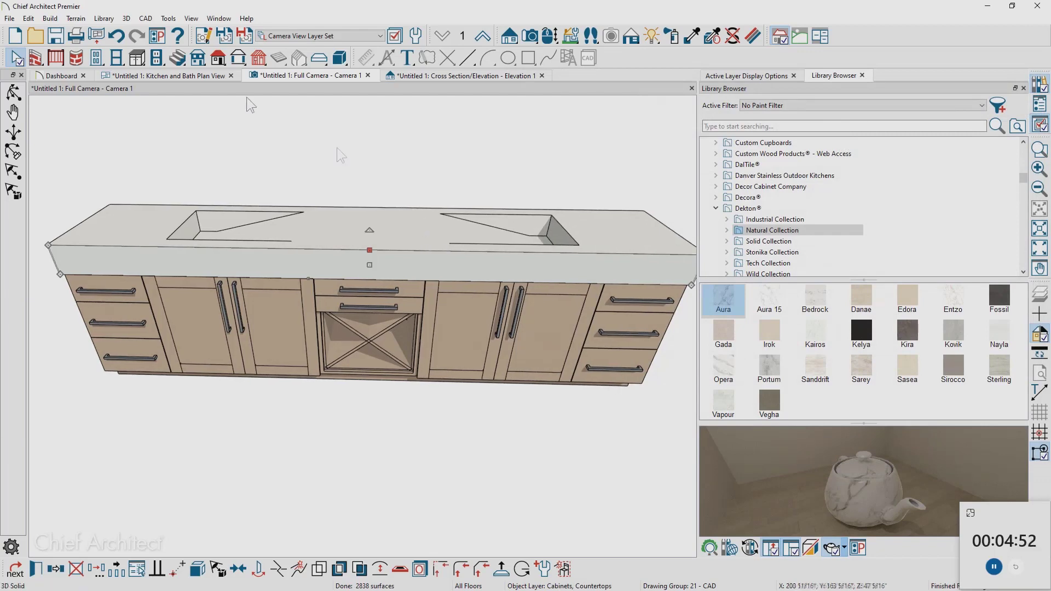
# - In the plan view, place the K-7129-A bathroom sink drain from the Vanity catalog folder near the left sink's deep outer end
pyautogui.click(186, 75)
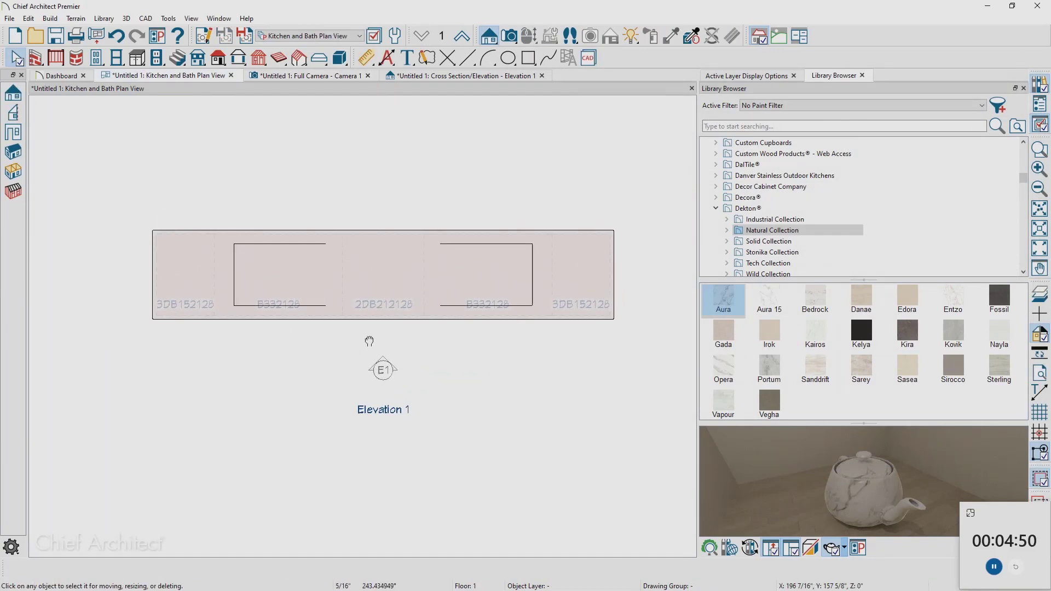
pyautogui.scroll(2, 288, 277)
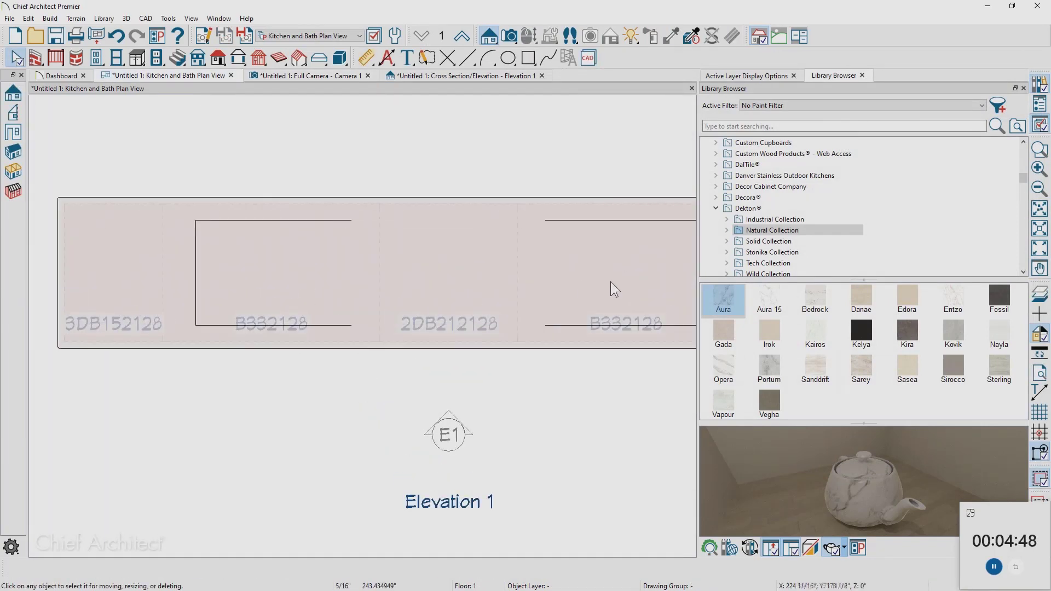
pyautogui.click(715, 208)
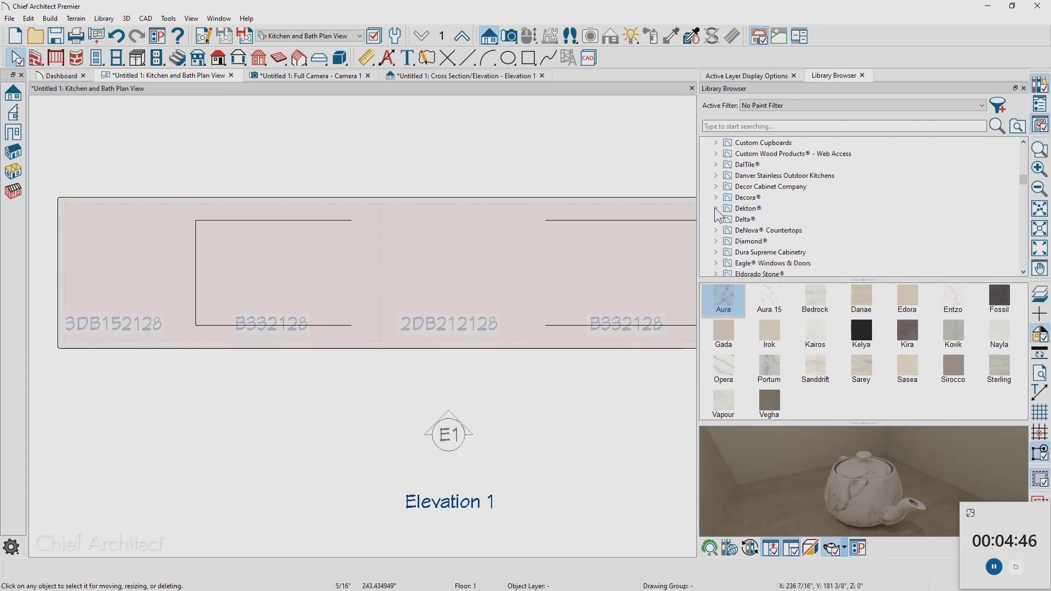
pyautogui.scroll(-10, 723, 225)
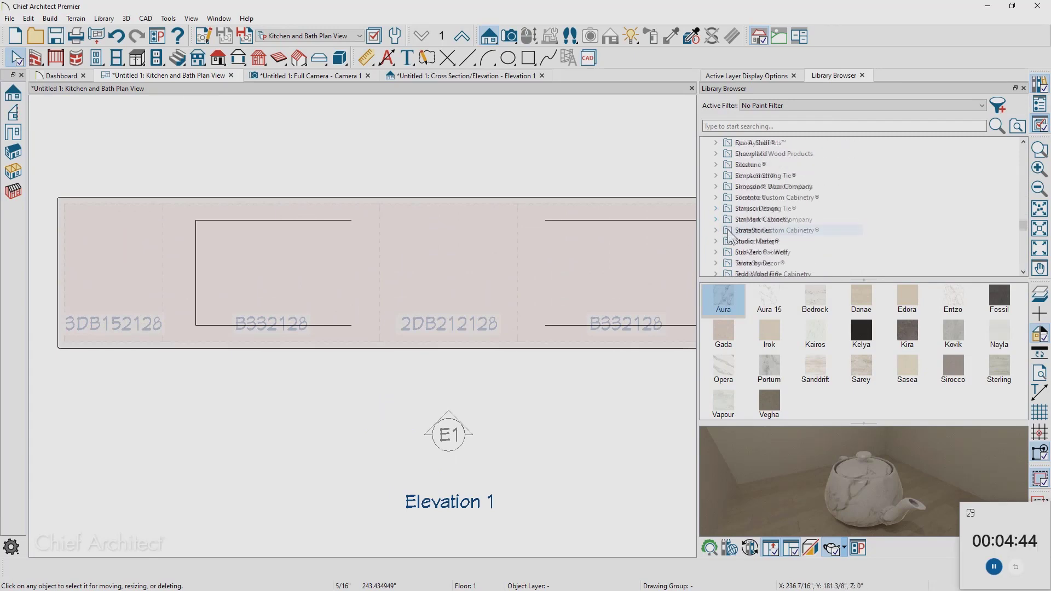
pyautogui.scroll(-5, 729, 236)
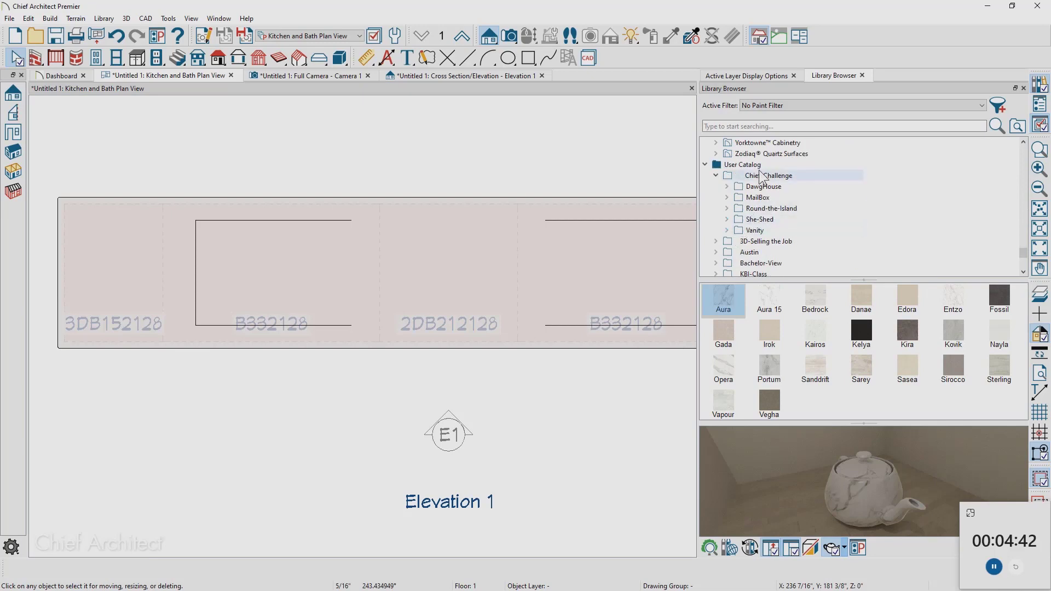
pyautogui.click(761, 176)
pyautogui.click(766, 232)
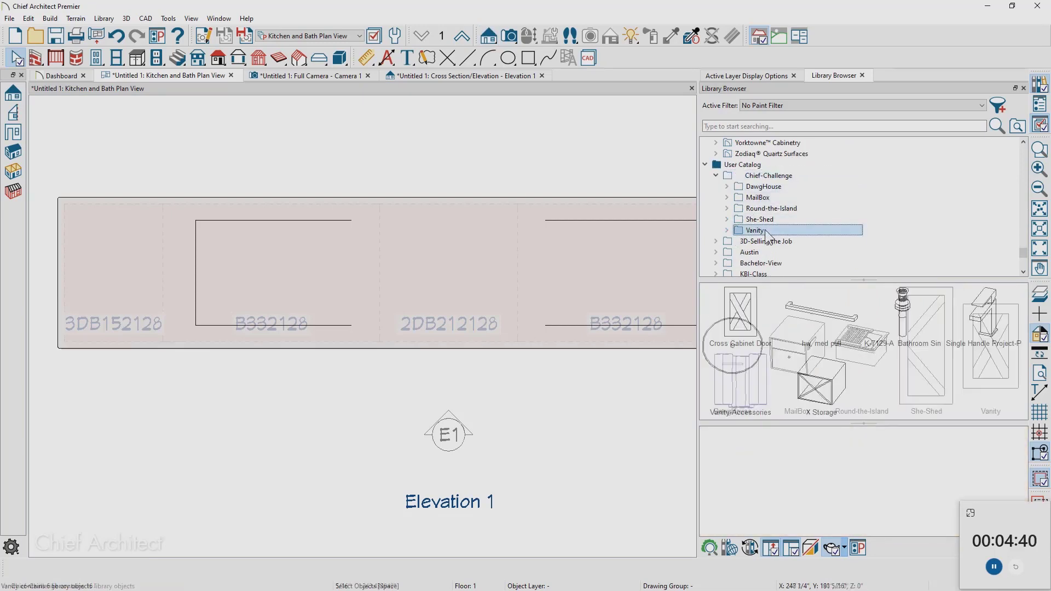
pyautogui.click(917, 327)
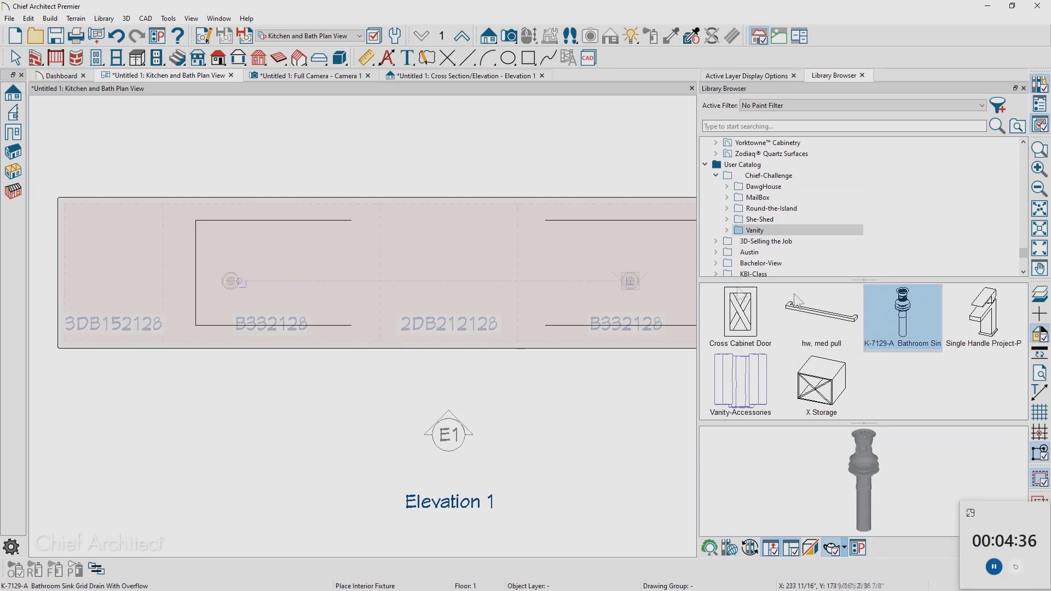
# - Place the Single Handle Project-Pack lavatory faucet at the back edge of the left sink
pyautogui.click(984, 317)
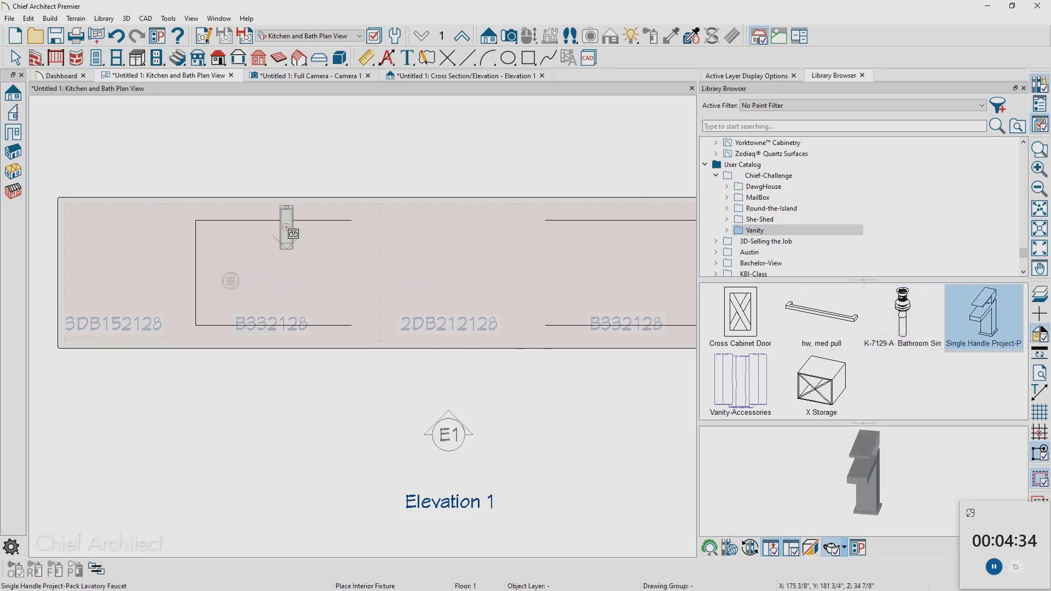
pyautogui.click(286, 229)
pyautogui.scroll(2, 286, 230)
pyautogui.click(285, 225)
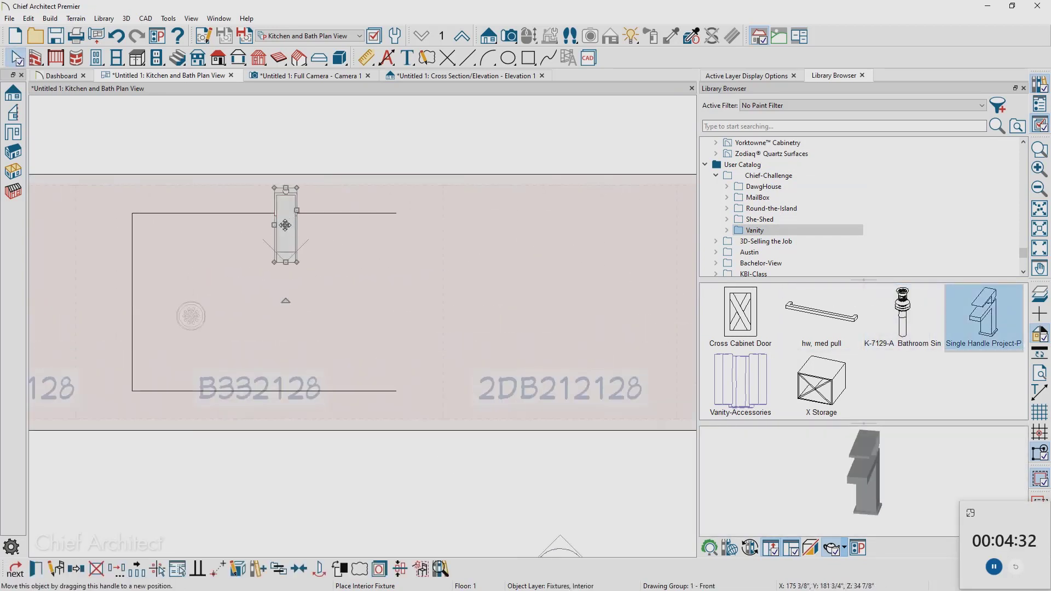
pyautogui.moveTo(286, 225); pyautogui.dragTo(269, 226)
# - Center the faucet on the left 33" base cabinet with the Center Object tool
pyautogui.scroll(-2, 318, 273)
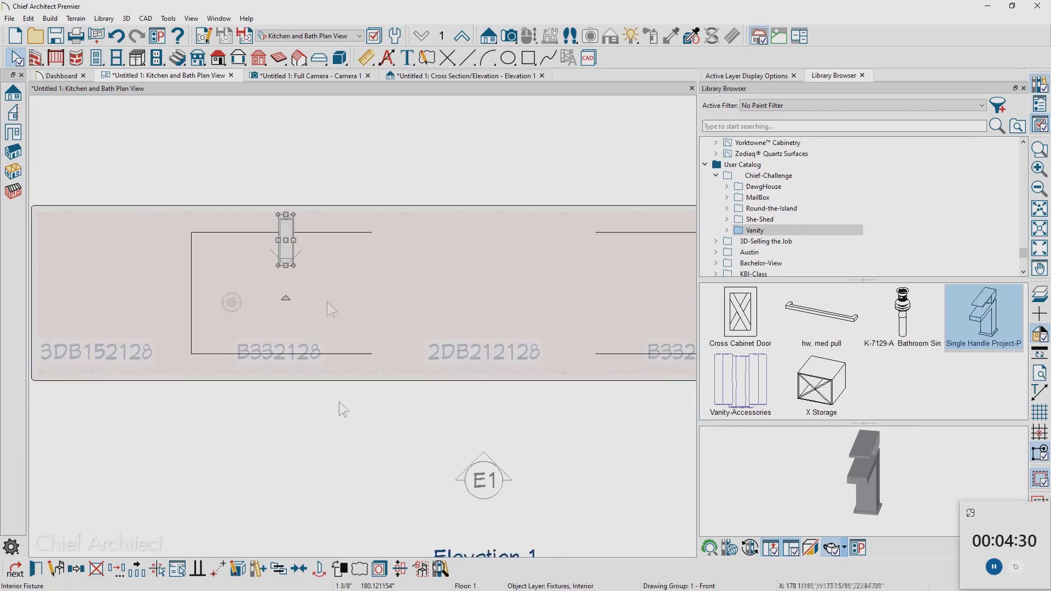
pyautogui.click(303, 576)
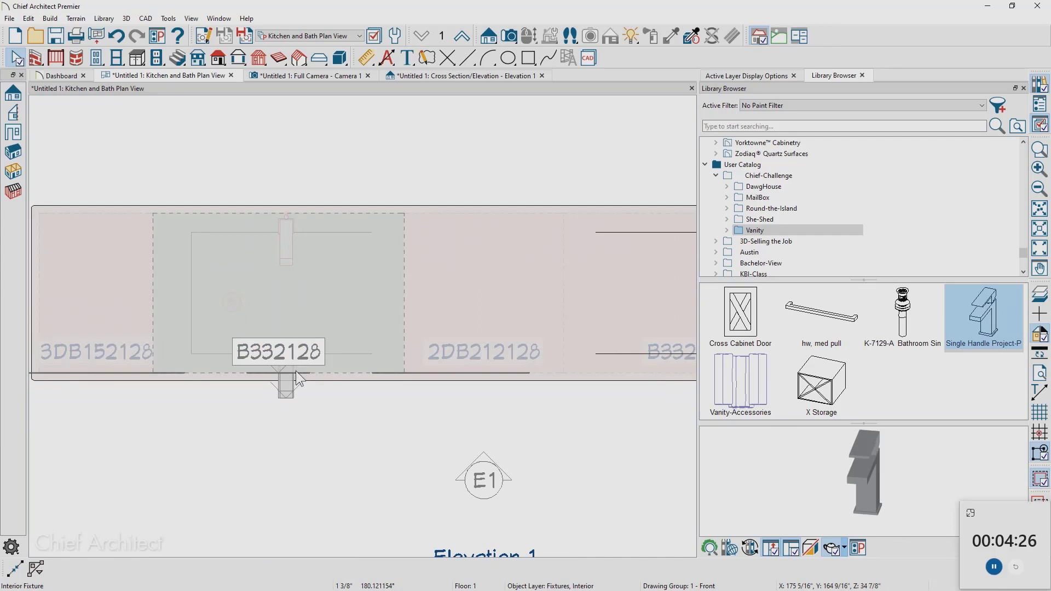
pyautogui.click(292, 387)
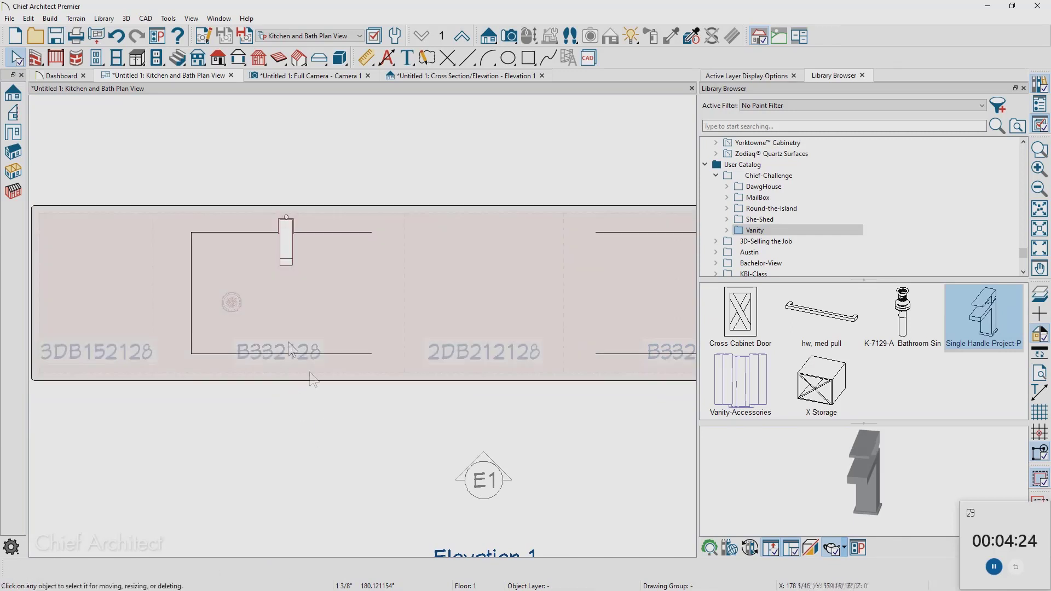
pyautogui.click(291, 244)
pyautogui.click(303, 576)
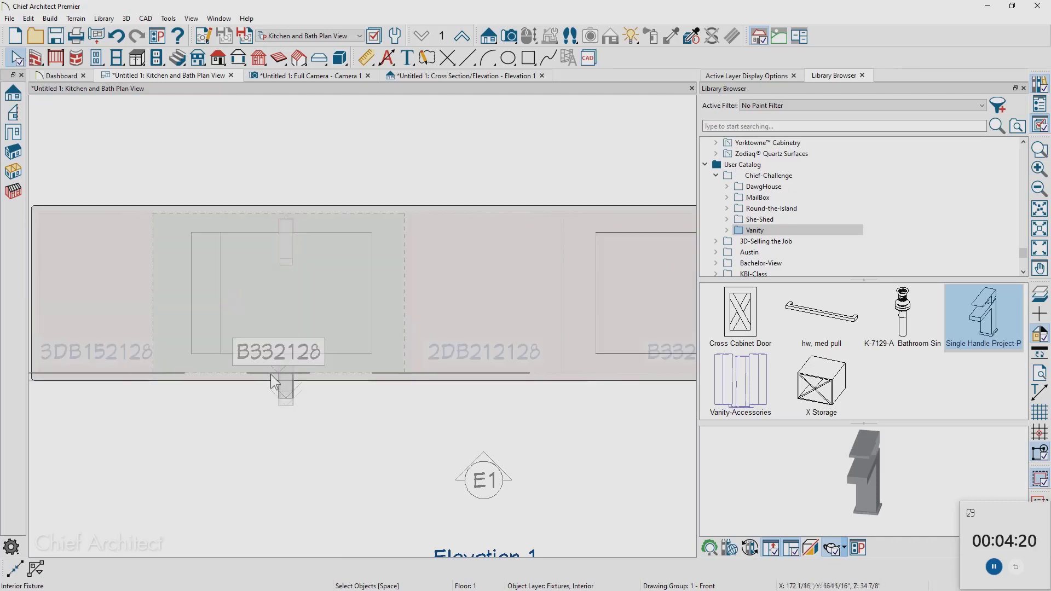
pyautogui.click(282, 361)
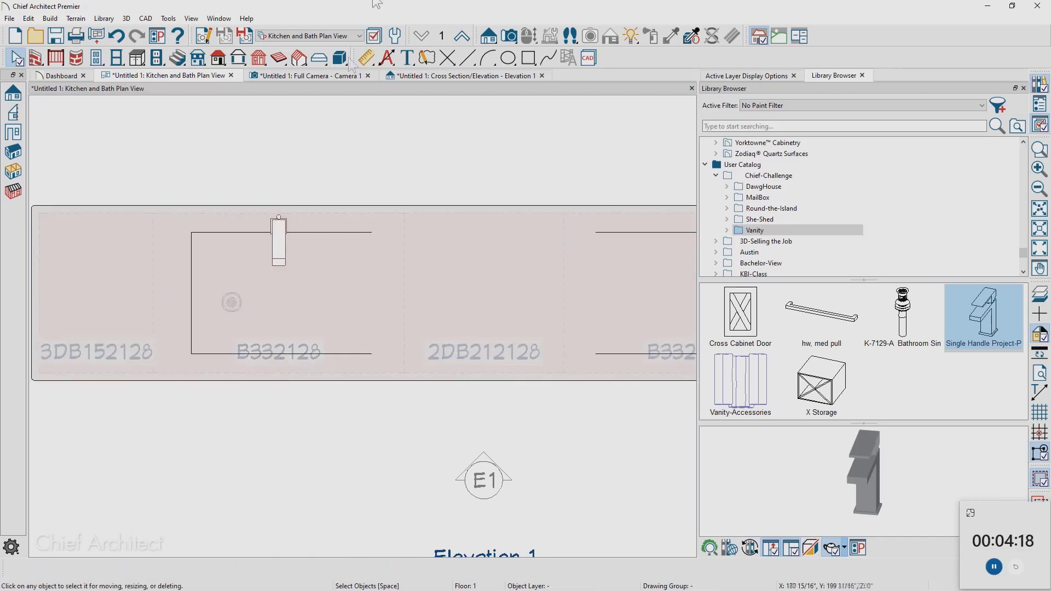
# - Create an elevation view of the left sink, looking from its front half toward the back of the vanity
pyautogui.click(489, 35)
pyautogui.moveTo(268, 328); pyautogui.dragTo(292, 104)
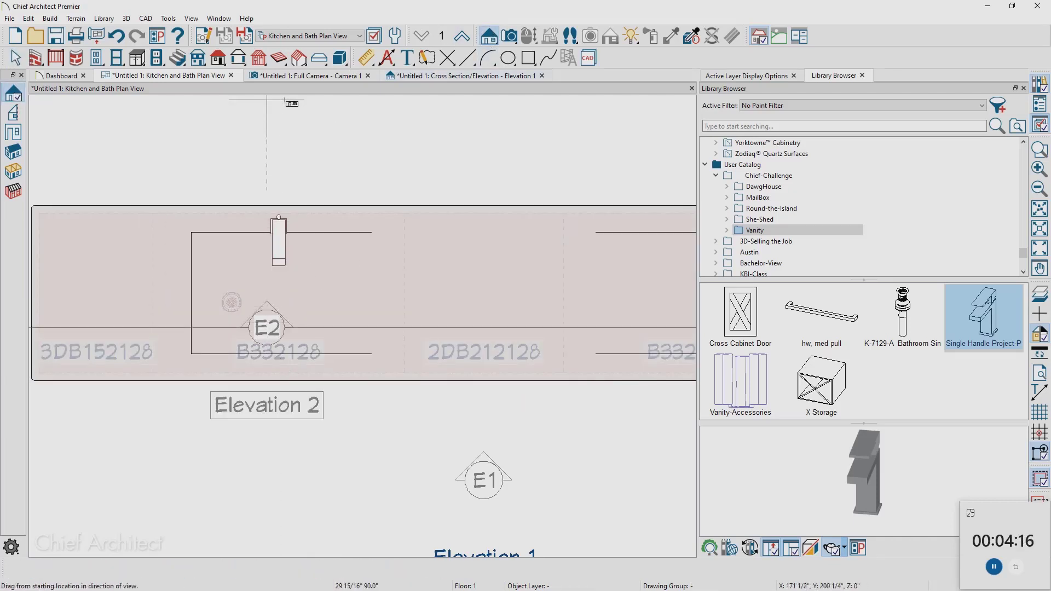
pyautogui.scroll(4, 168, 253)
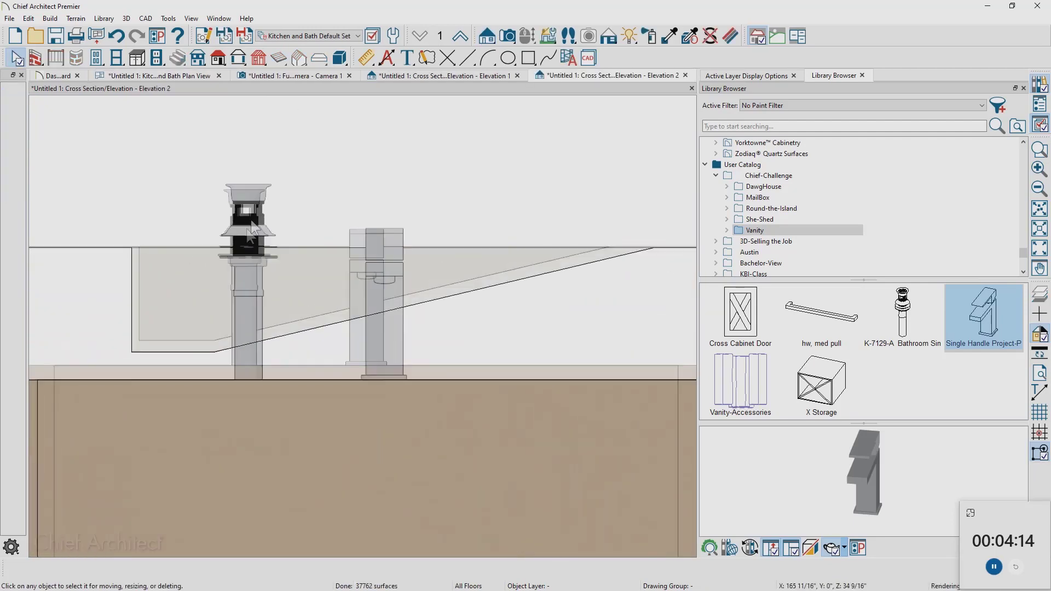
# - In the elevation, move the drain down and outward so its top flange sits at the floor of the left sink's deep end
pyautogui.click(253, 220)
pyautogui.click(252, 242)
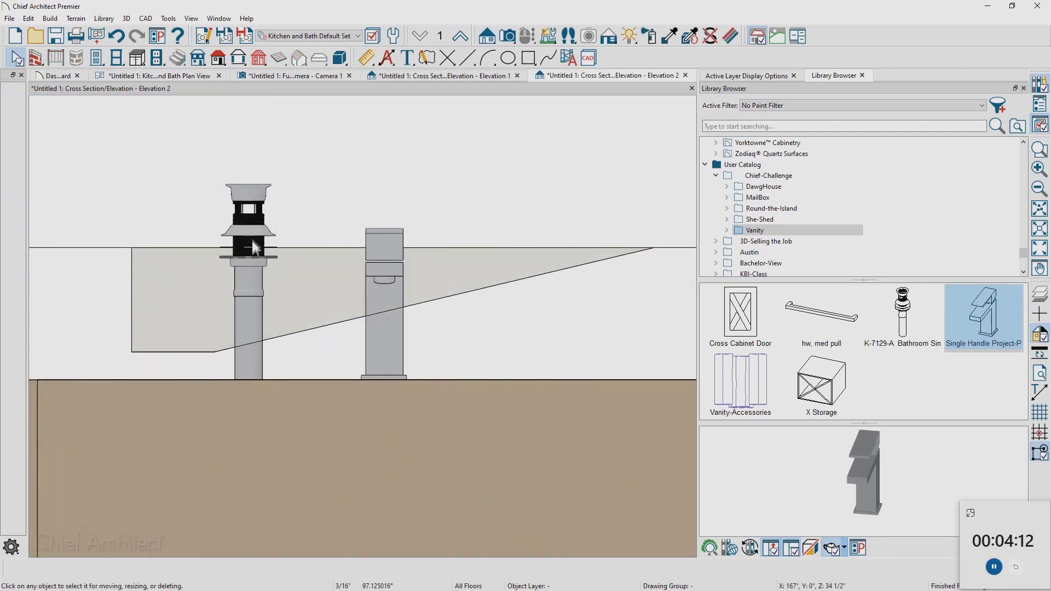
pyautogui.click(250, 219)
pyautogui.click(251, 239)
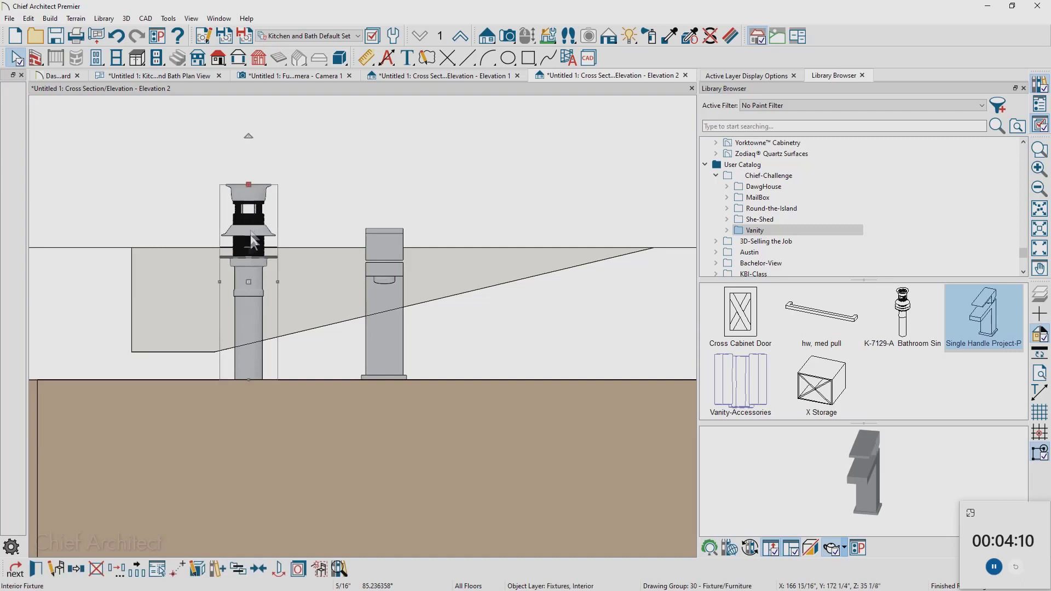
pyautogui.moveTo(228, 314); pyautogui.dragTo(171, 439)
# - Raise the left faucet so its base rests on top of the countertop
pyautogui.click(388, 250)
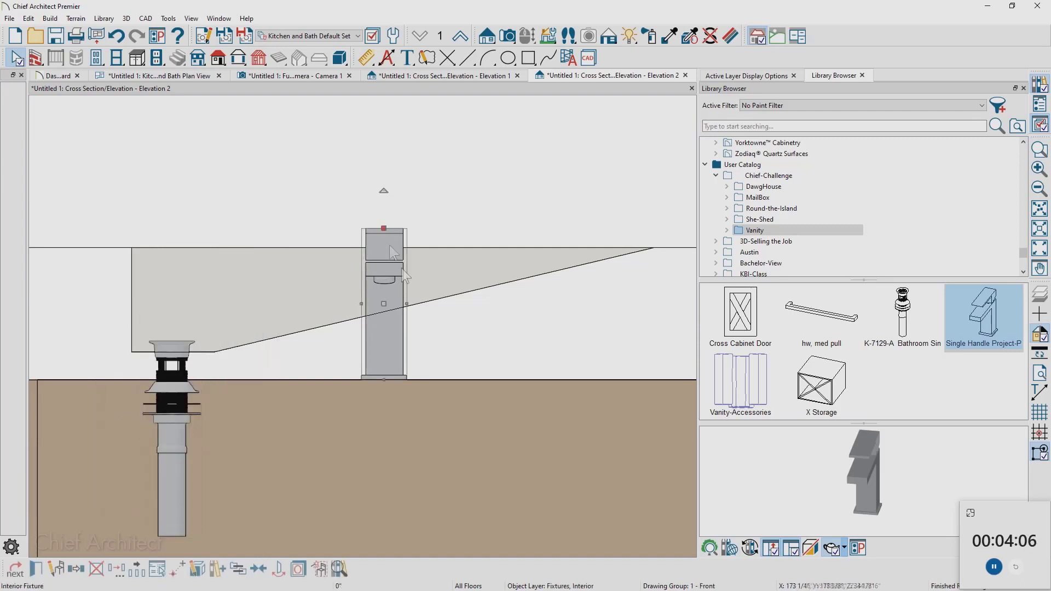
pyautogui.moveTo(387, 311); pyautogui.dragTo(387, 172)
pyautogui.scroll(-10, 273, 236)
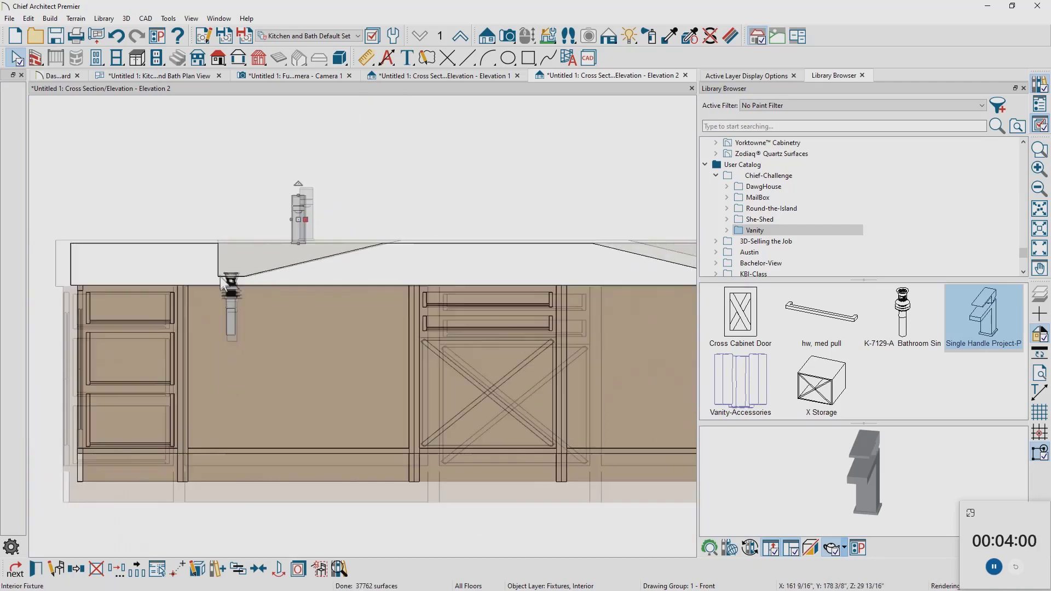
# - Reflect a copy of the left faucet and drain about the center X storage cabinet onto the right sink
pyautogui.keyDown('shift'); pyautogui.click(228, 282); pyautogui.keyUp('shift')
pyautogui.scroll(-2, 123, 261)
pyautogui.scroll(-2, 123, 257)
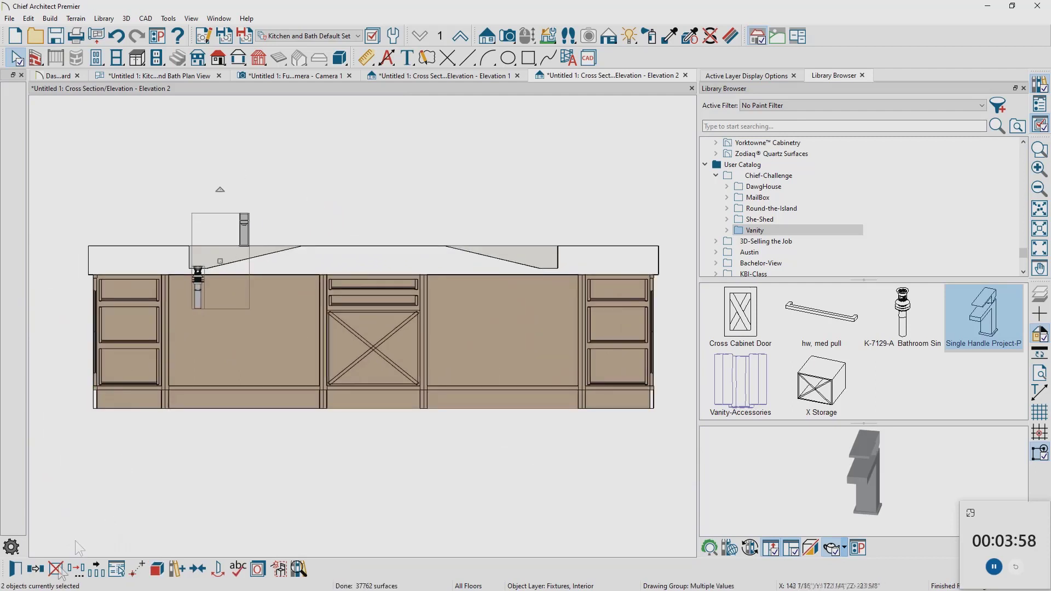
pyautogui.click(35, 569)
pyautogui.click(122, 574)
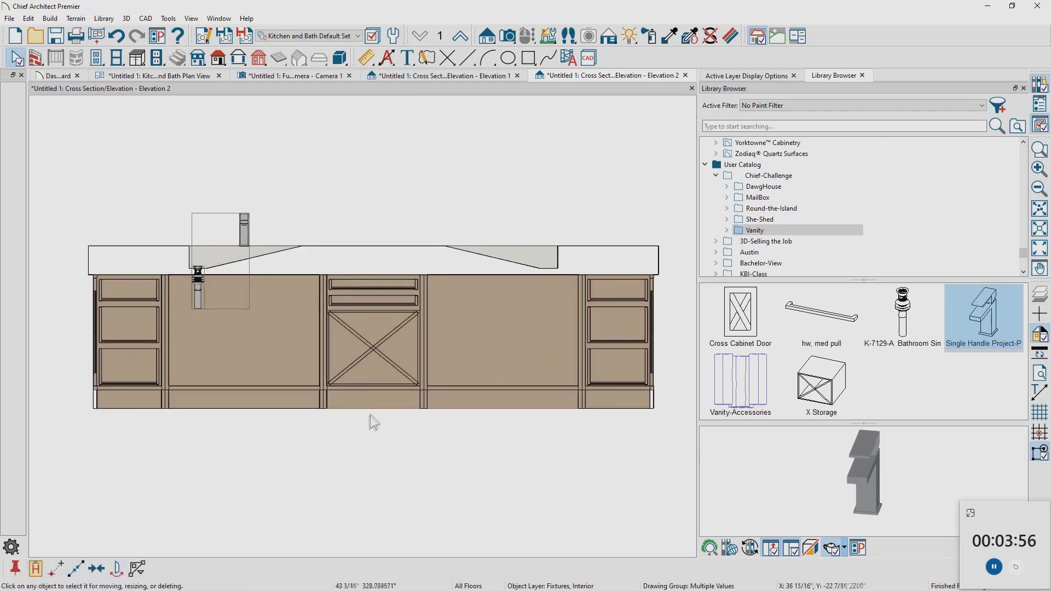
pyautogui.click(377, 376)
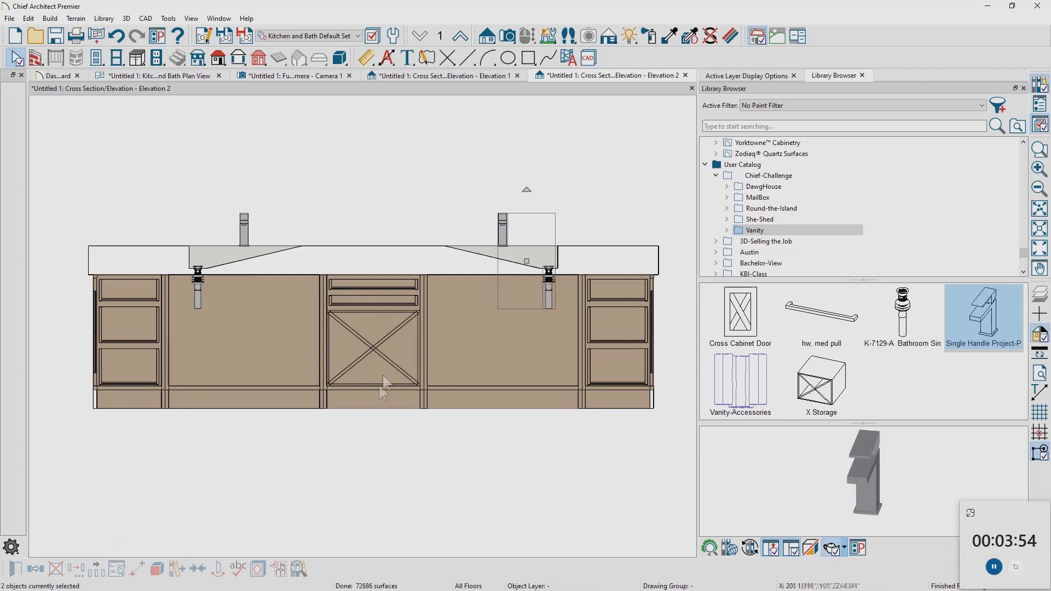
# - In the plan view, place the Vanity-Accessories towel block from the Vanity catalog folder over the center cabinet 2DB212128
pyautogui.click(173, 74)
pyautogui.click(746, 411)
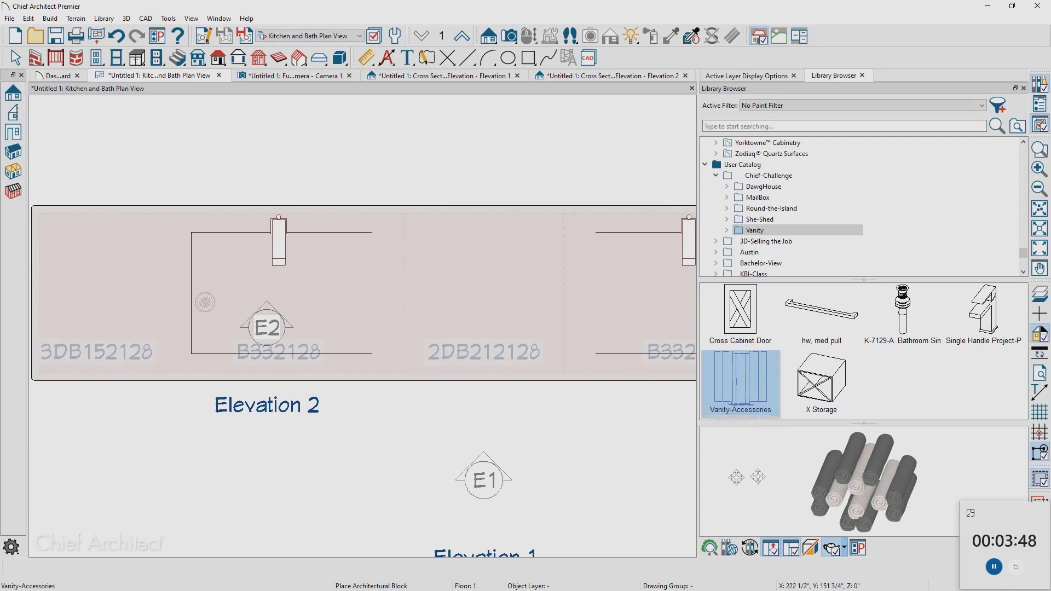
pyautogui.click(572, 465)
pyautogui.press('space')
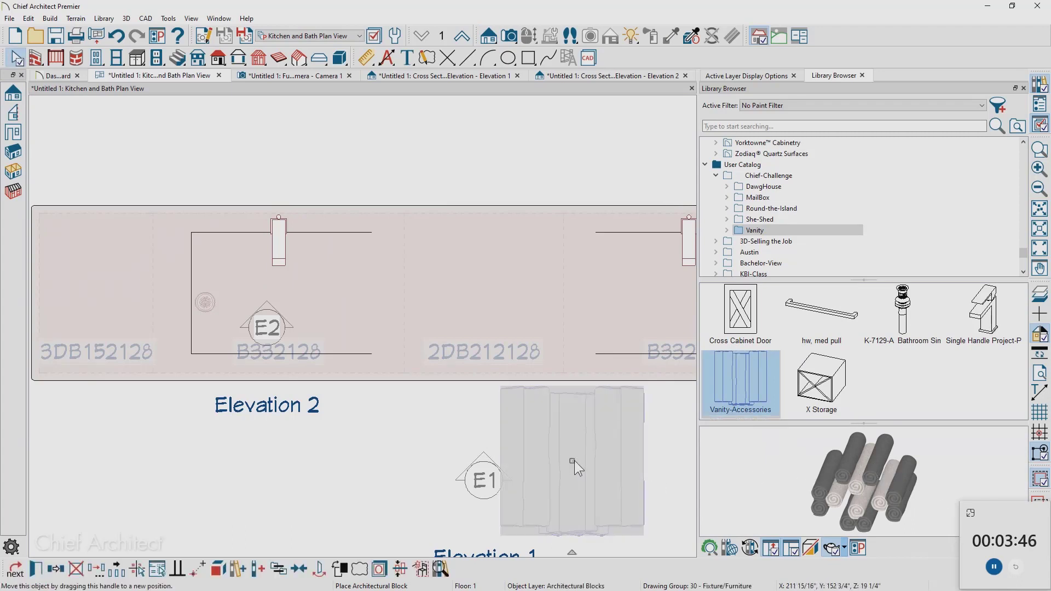
pyautogui.moveTo(574, 464); pyautogui.dragTo(485, 296)
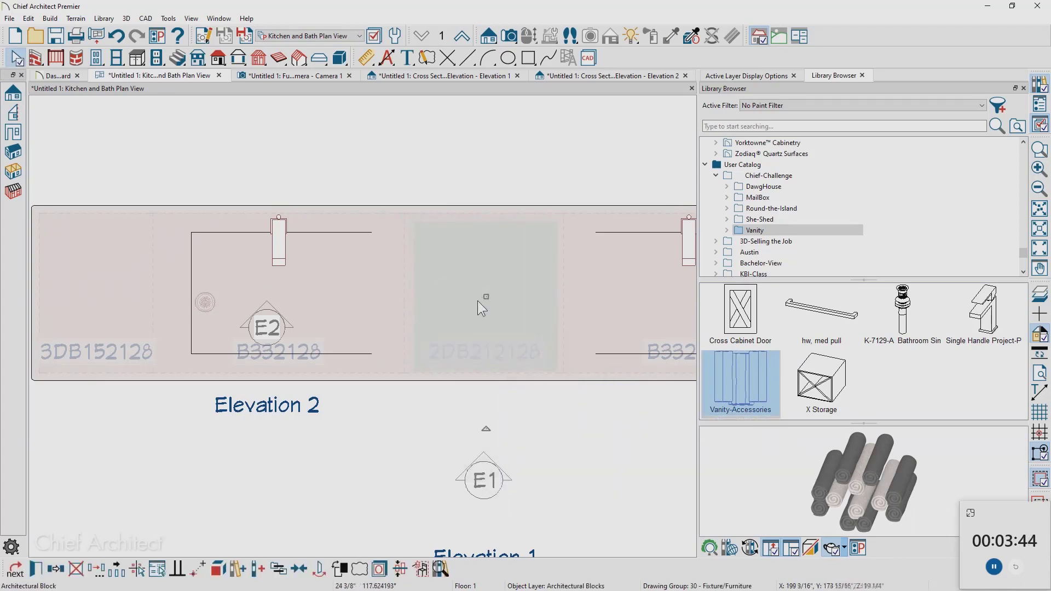
# - Create a perspective full overview of the vanity and orbit it to show the front, towels and sinks from above
pyautogui.click(510, 36)
pyautogui.click(11, 118)
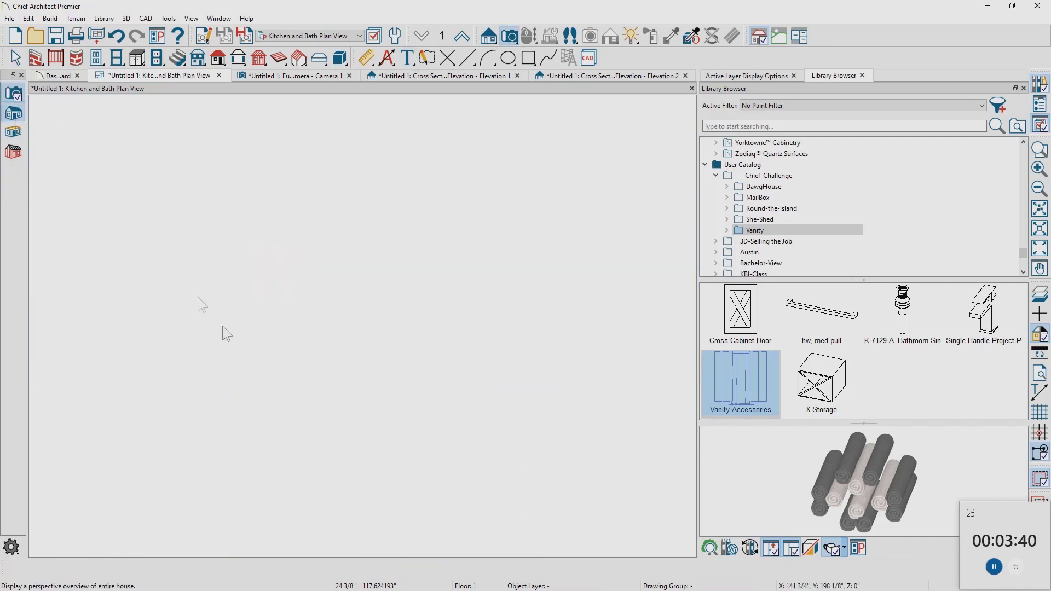
pyautogui.moveTo(267, 319); pyautogui.dragTo(356, 312)
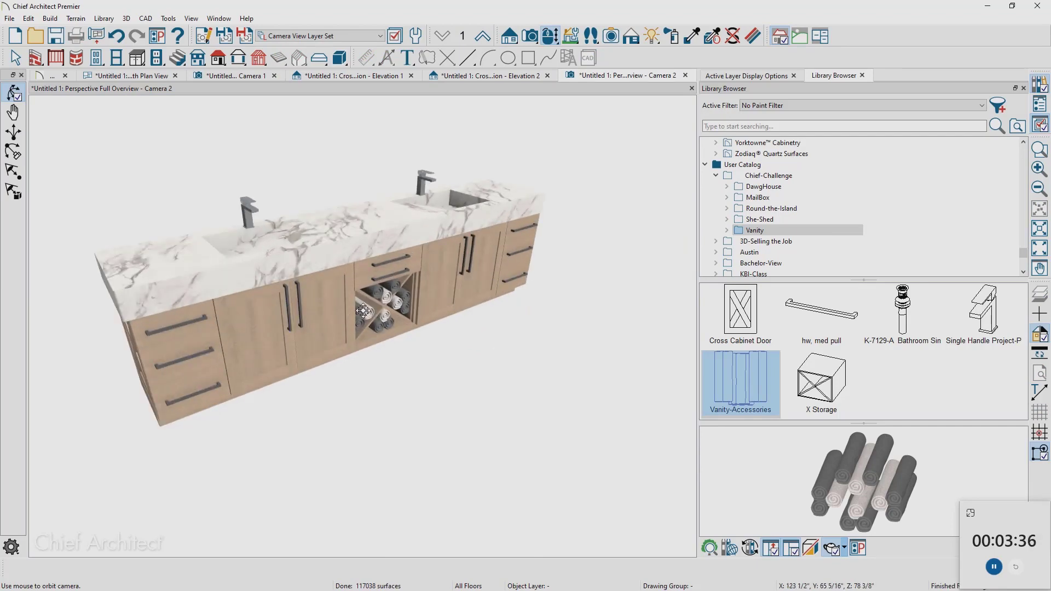
pyautogui.moveTo(359, 310); pyautogui.dragTo(422, 383)
pyautogui.press('space')
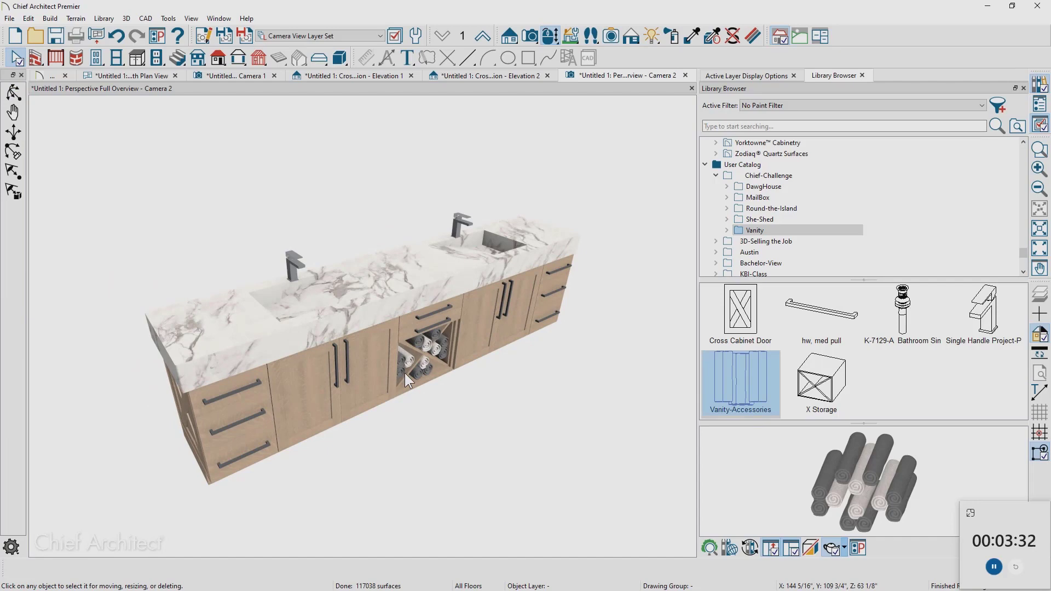
# - Turn on Line Drawing on Top for the Standard rendering technique, with thickness 1 and extend amount 1
pyautogui.click(632, 36)
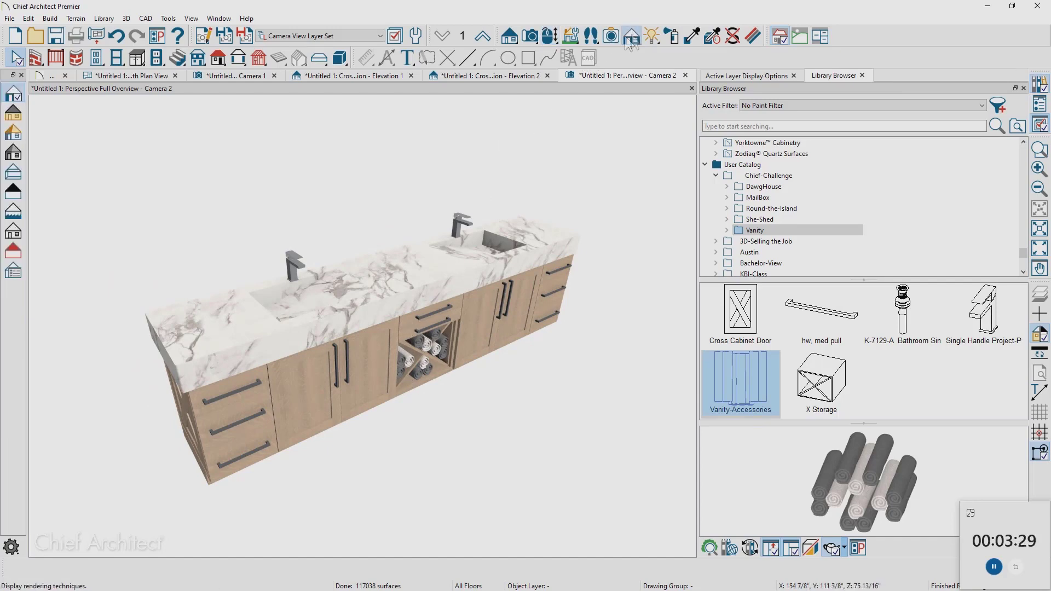
pyautogui.click(16, 272)
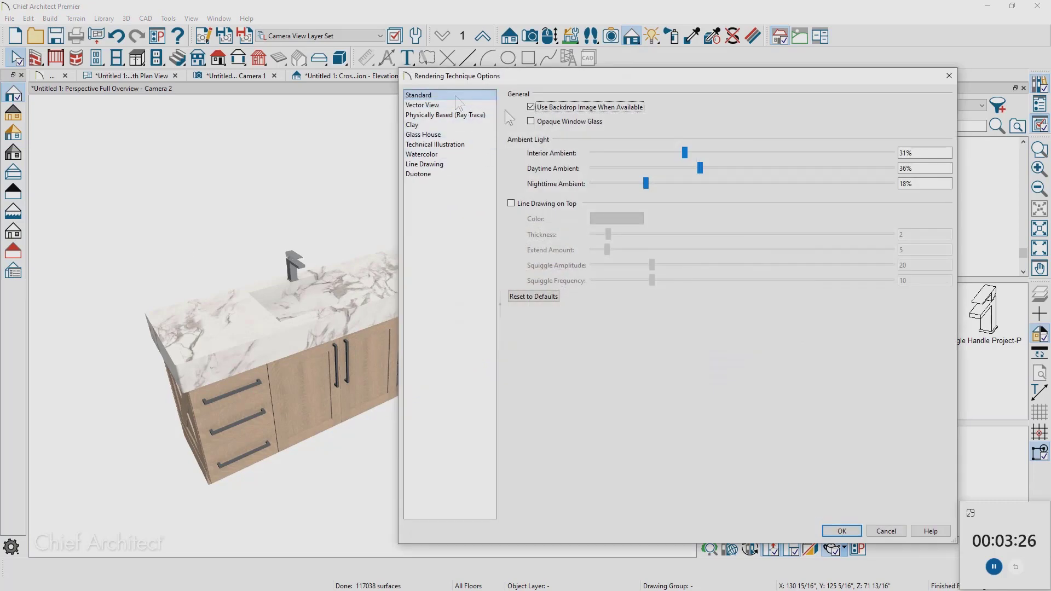
pyautogui.click(511, 203)
pyautogui.click(909, 234)
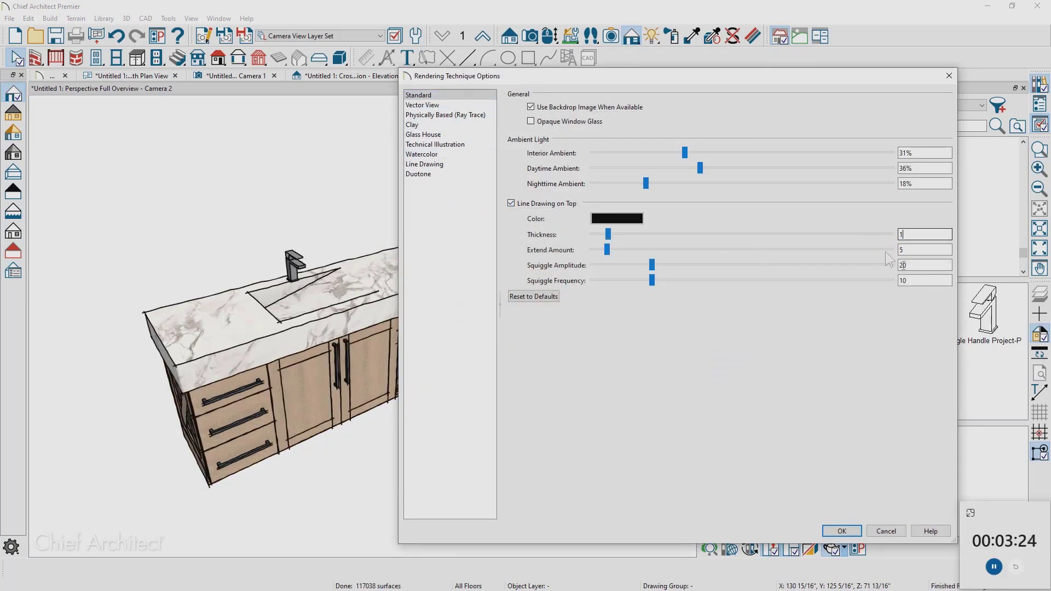
pyautogui.press('Tab')
pyautogui.write('1')
pyautogui.press('Tab')
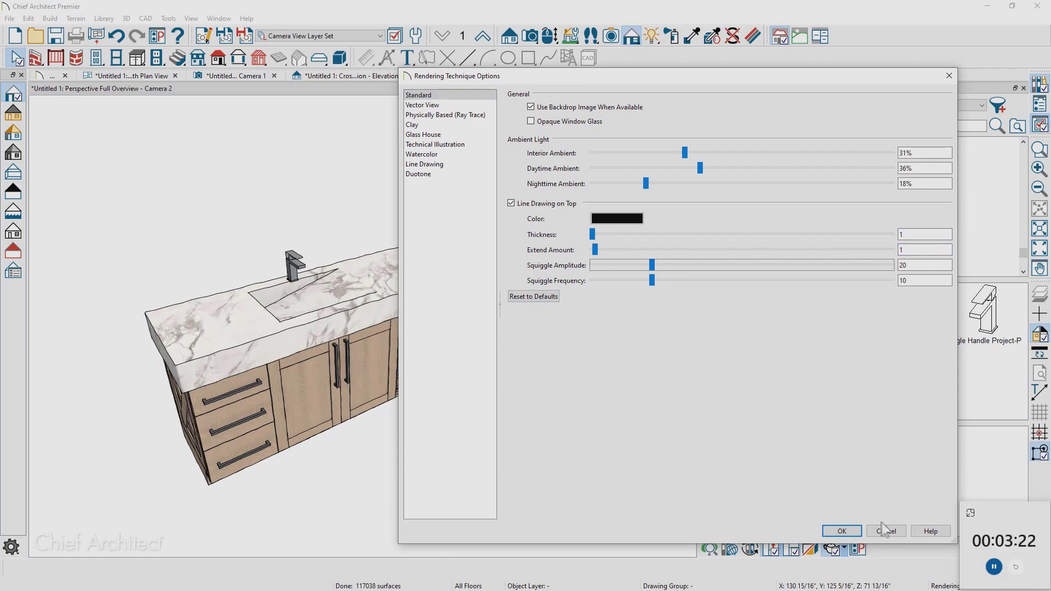
pyautogui.click(843, 531)
pyautogui.scroll(3, 421, 400)
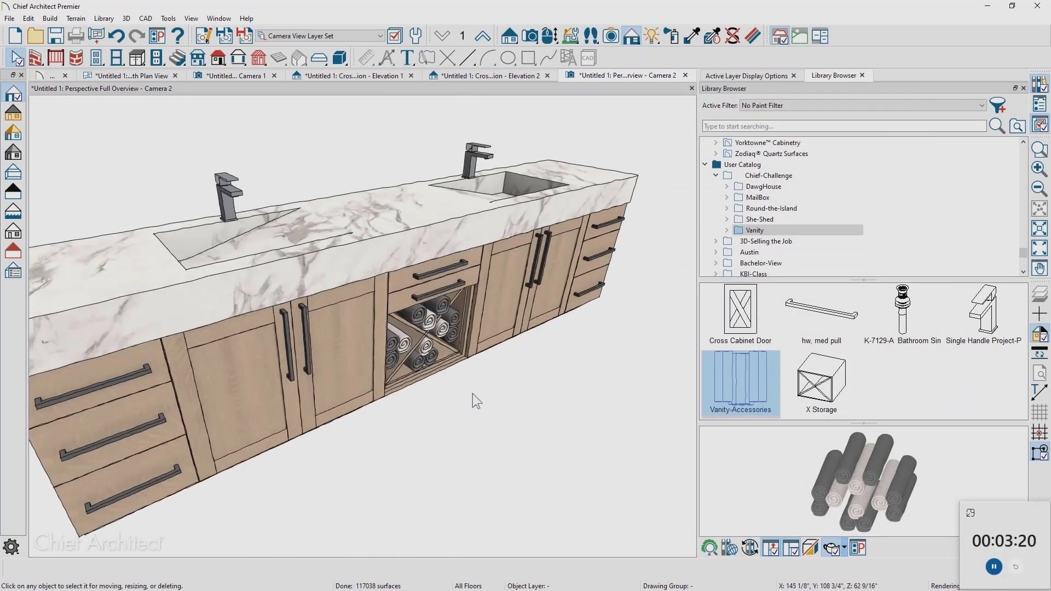
pyautogui.moveTo(481, 396); pyautogui.dragTo(432, 421, button='middle')
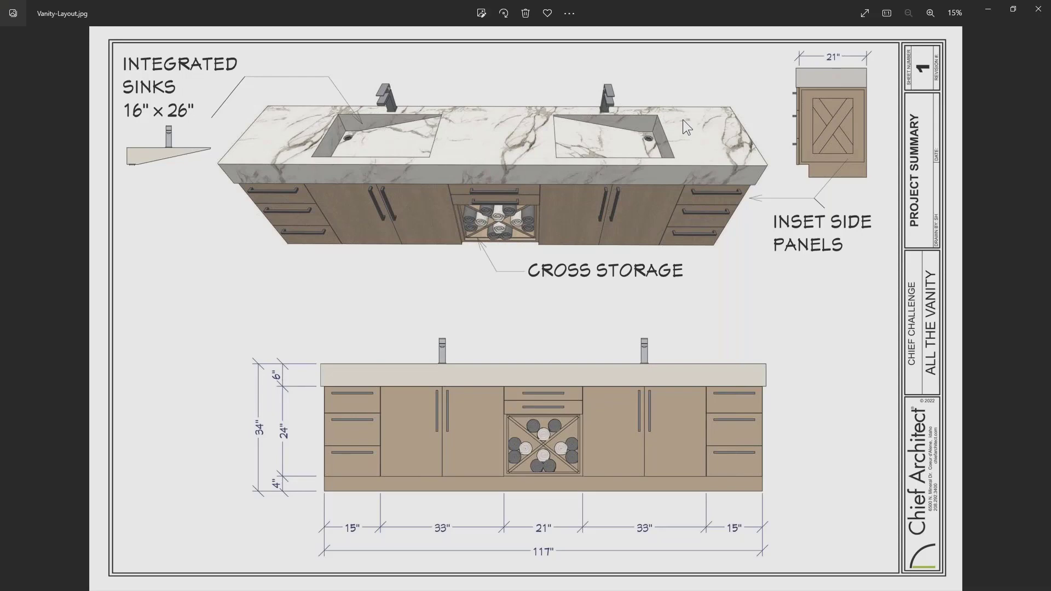
# - Minimize the Vanity-Layout.jpg image and view the finished All-the-Vanity plan from the front in a perspective full overview
pyautogui.click(986, 11)
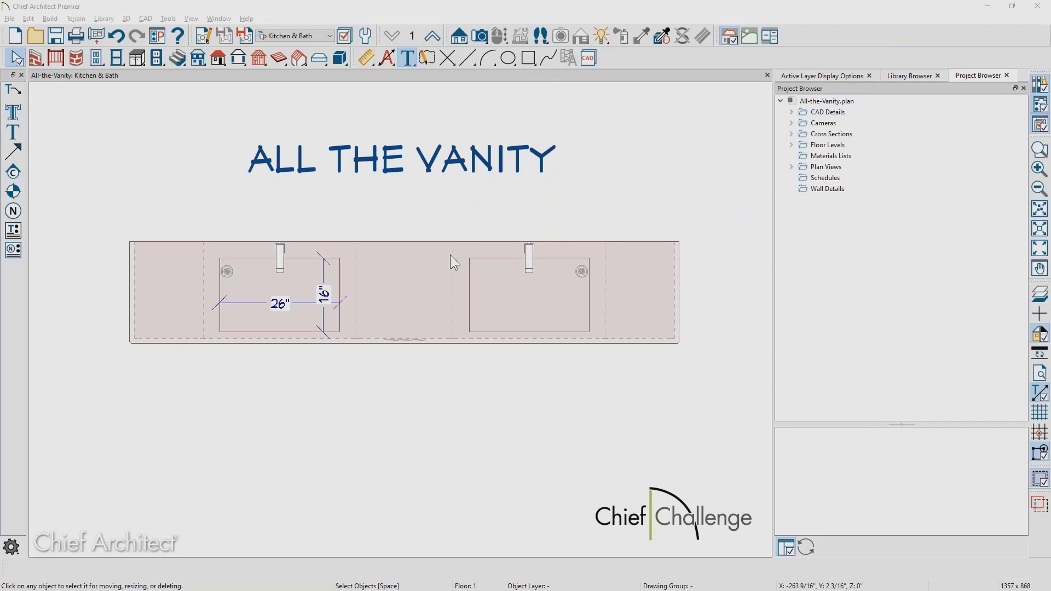
pyautogui.moveTo(458, 248); pyautogui.dragTo(444, 228, button='middle')
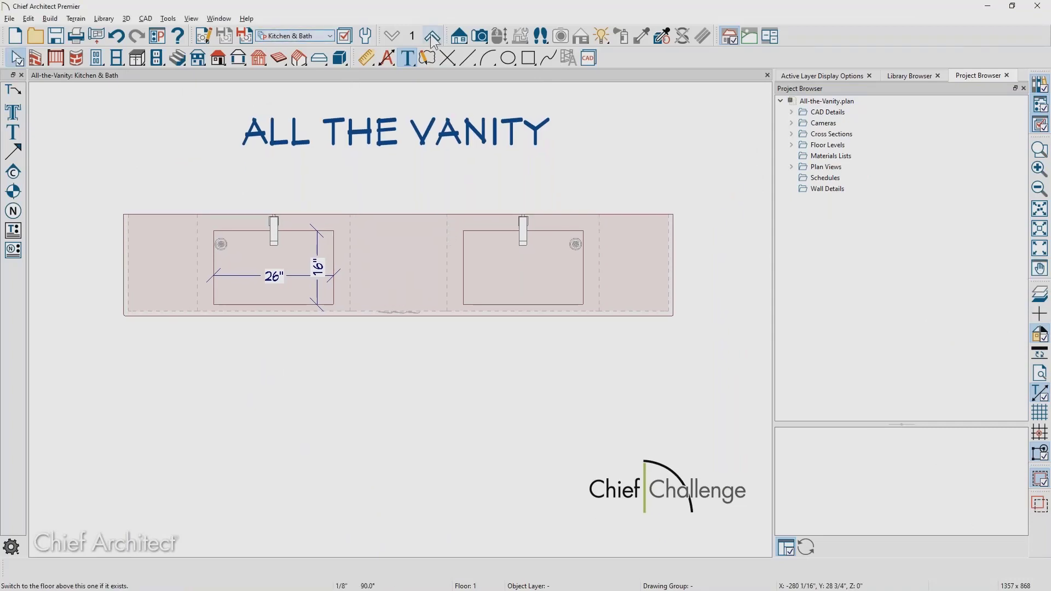
pyautogui.click(484, 34)
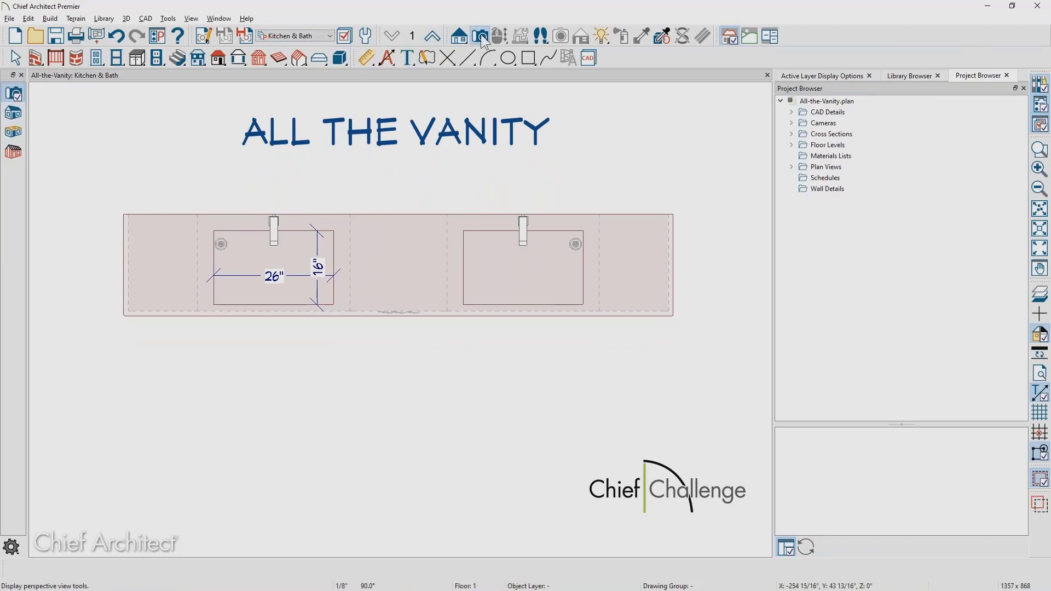
pyautogui.click(12, 115)
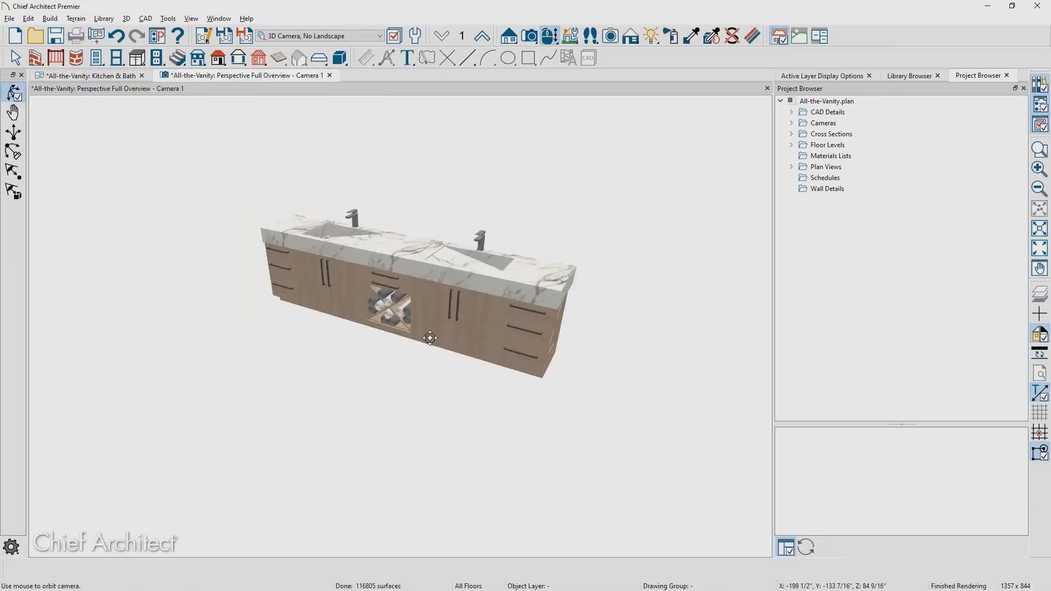
pyautogui.moveTo(430, 338); pyautogui.dragTo(505, 318)
pyautogui.scroll(4, 352, 281)
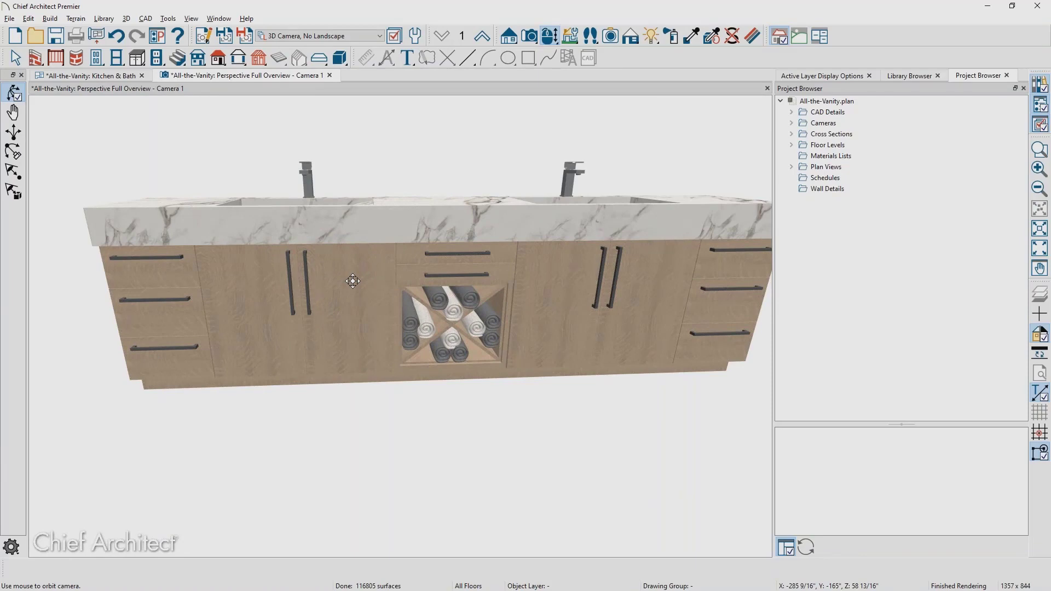
# - Open the center base cabinet's specification and display the front face items with its drawers and opening
pyautogui.press('space')
pyautogui.click(455, 314)
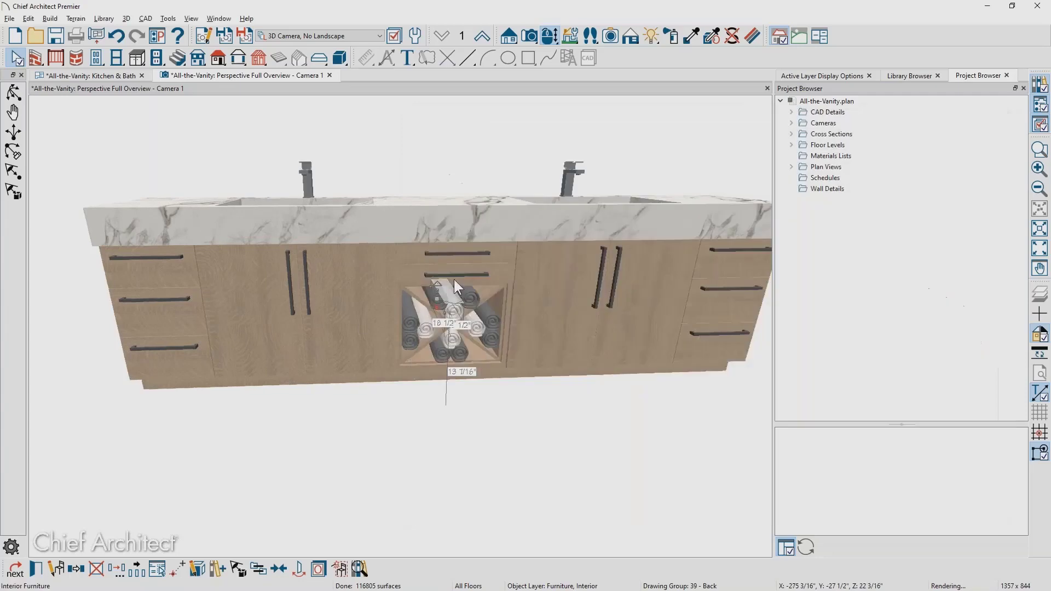
pyautogui.doubleClick(444, 258)
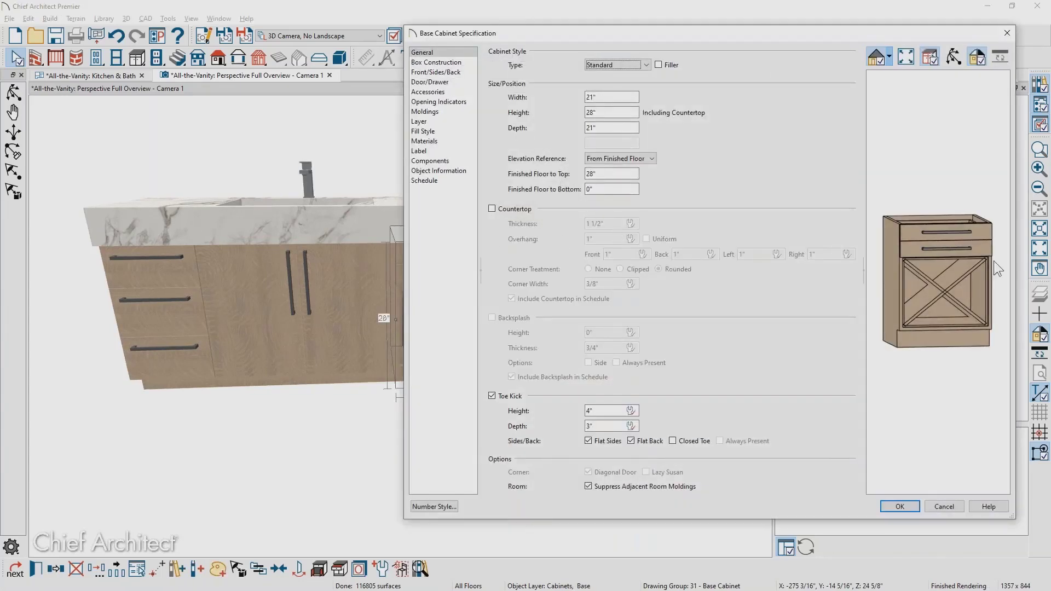
pyautogui.click(966, 262)
pyautogui.click(951, 267)
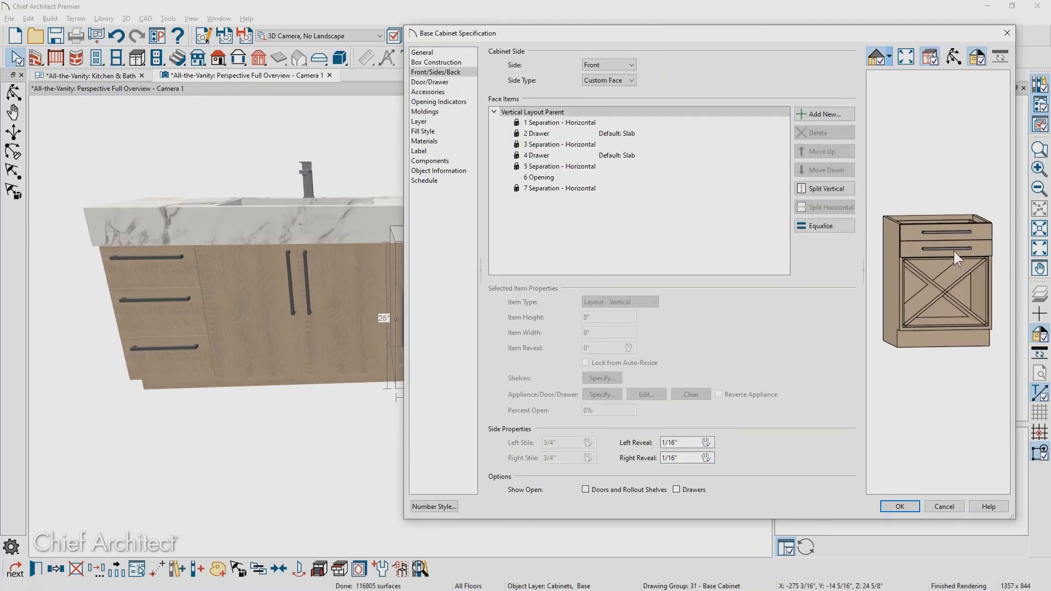
pyautogui.click(954, 250)
# - Review the shelf specification of the center cabinet's opening, including its library object and thickness, and leave the dialogs without applying changes
pyautogui.click(537, 178)
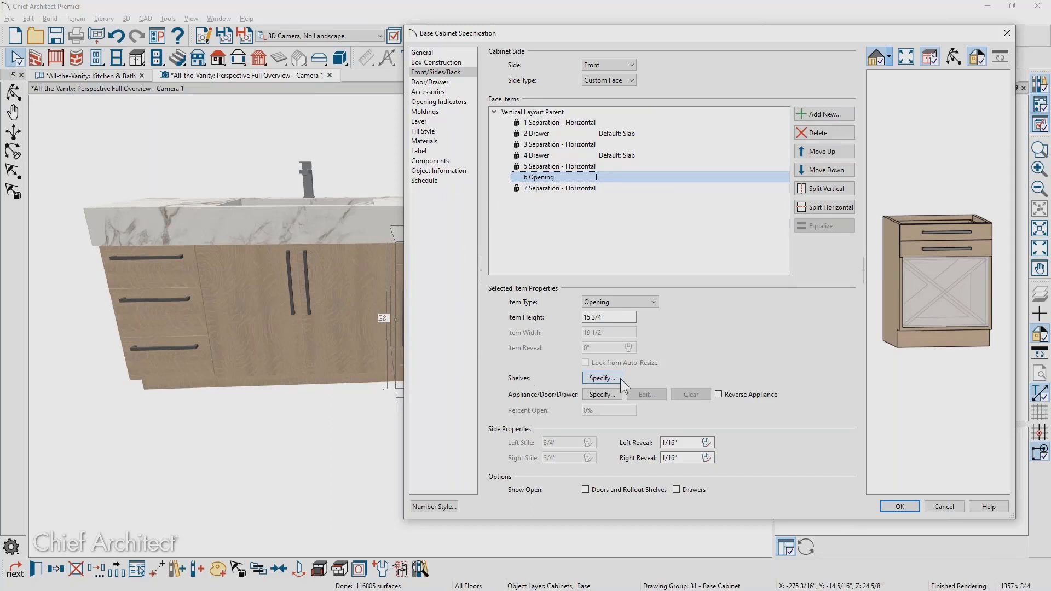
pyautogui.click(602, 379)
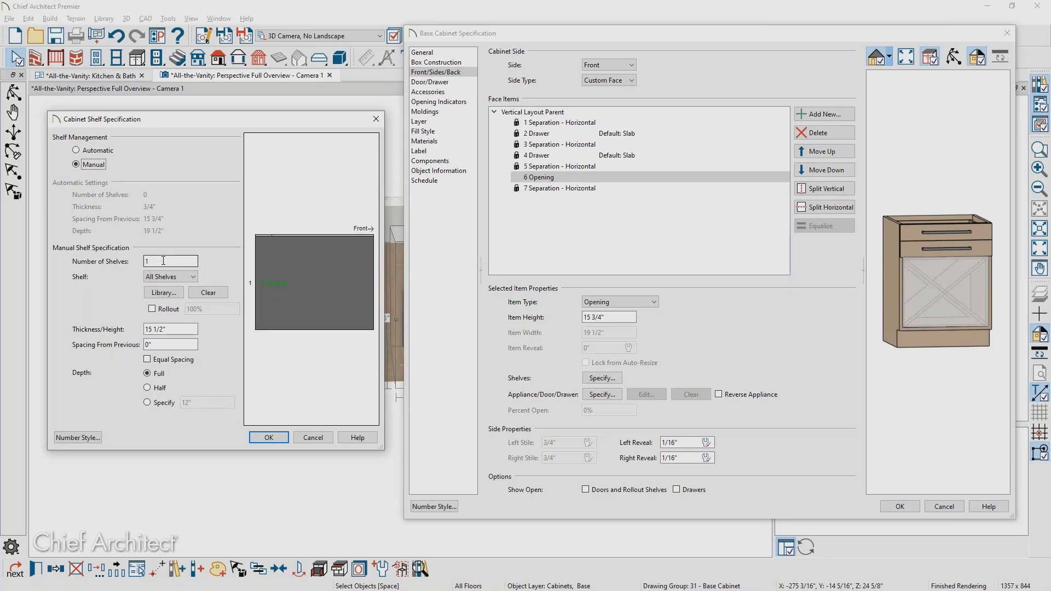
pyautogui.click(163, 293)
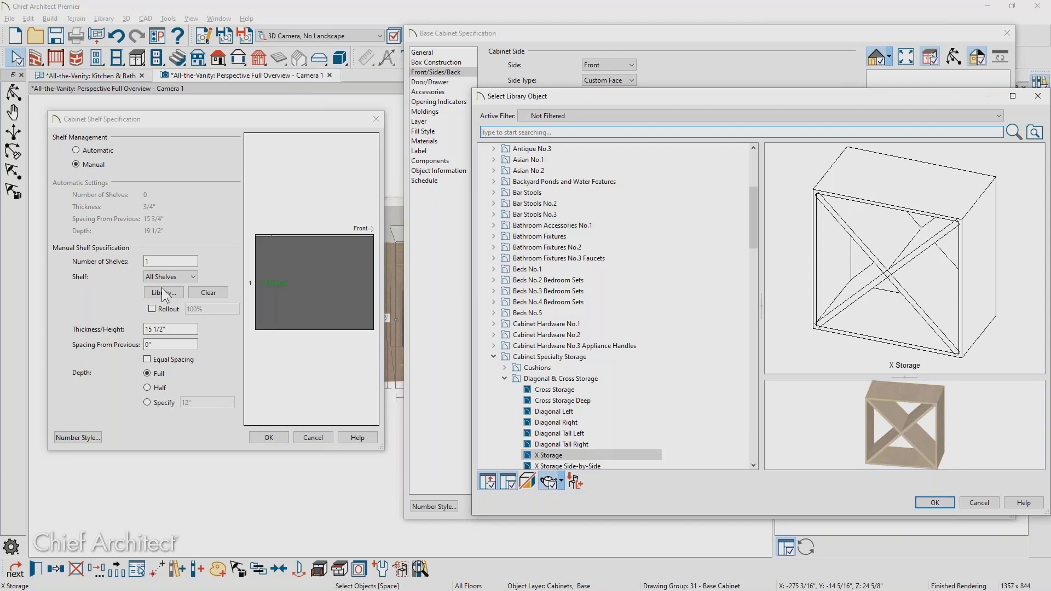
pyautogui.press('Return')
pyautogui.click(170, 329)
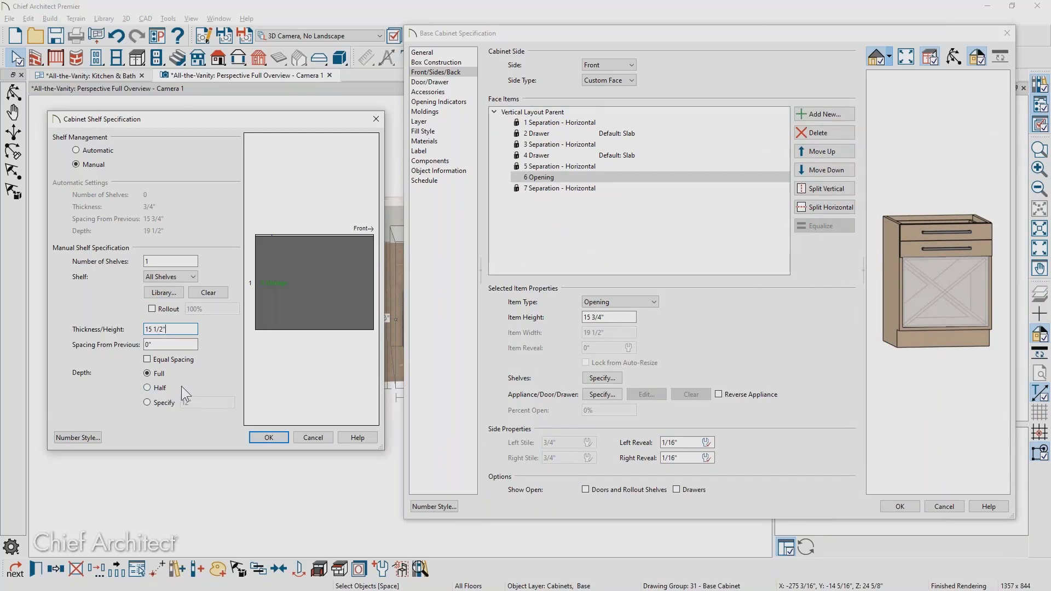
pyautogui.click(310, 440)
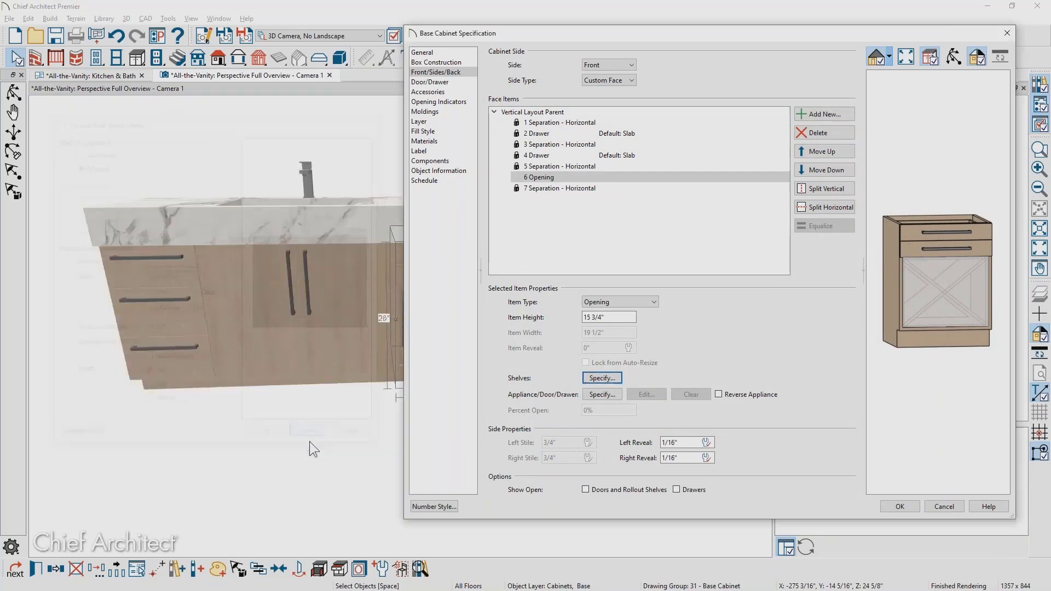
pyautogui.click(943, 506)
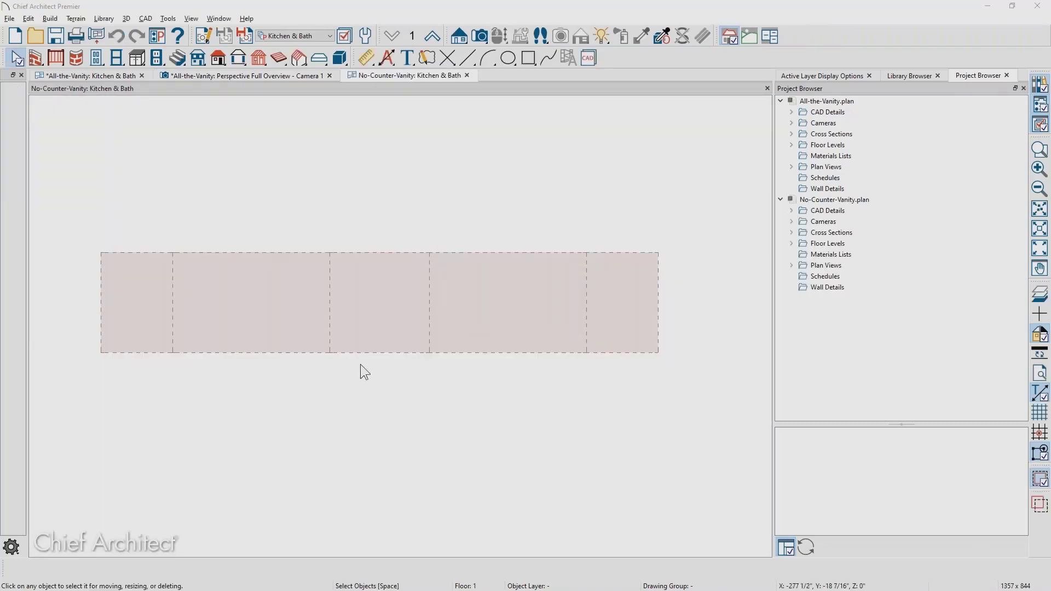
# - Close the All-the-Vanity perspective camera view, keeping the No-Counter-Vanity plan open
pyautogui.moveTo(366, 363); pyautogui.dragTo(392, 348, button='middle')
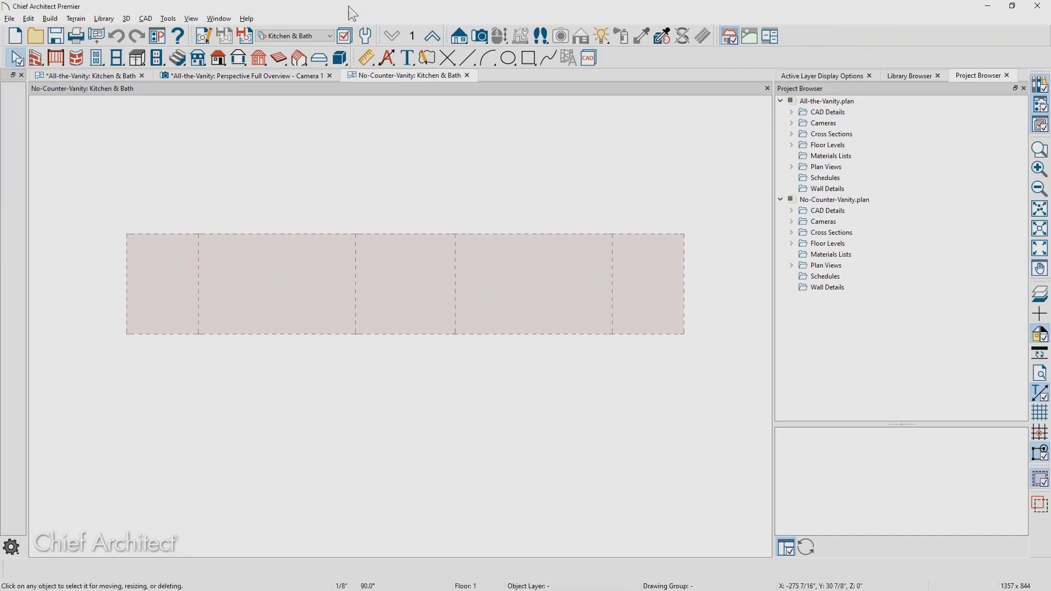
pyautogui.click(330, 75)
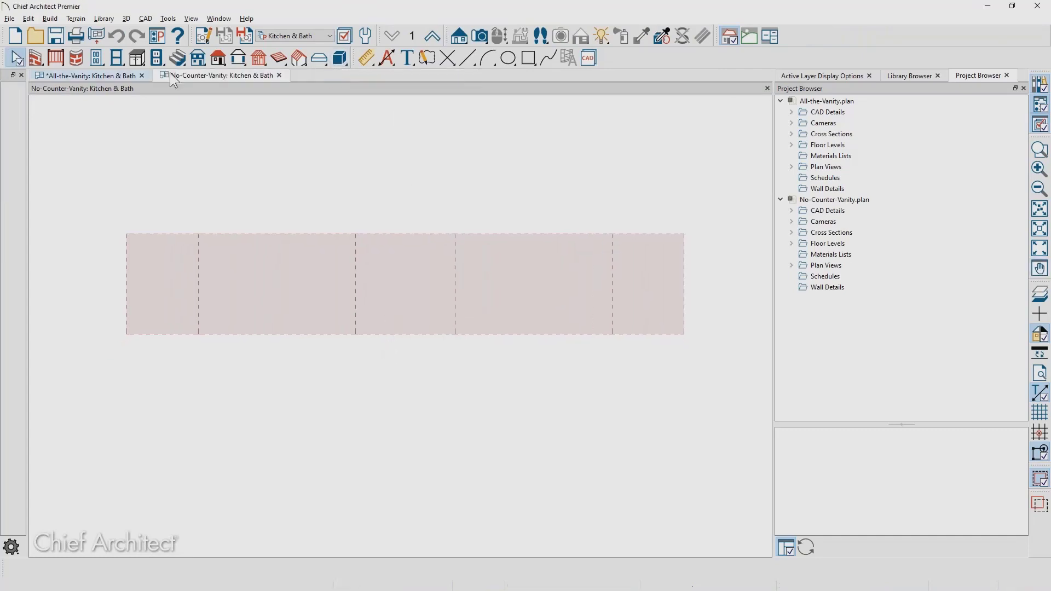
# - Close the All-the-Vanity plan without saving and view the No-Counter-Vanity cabinets from the front in a perspective full overview
pyautogui.click(142, 72)
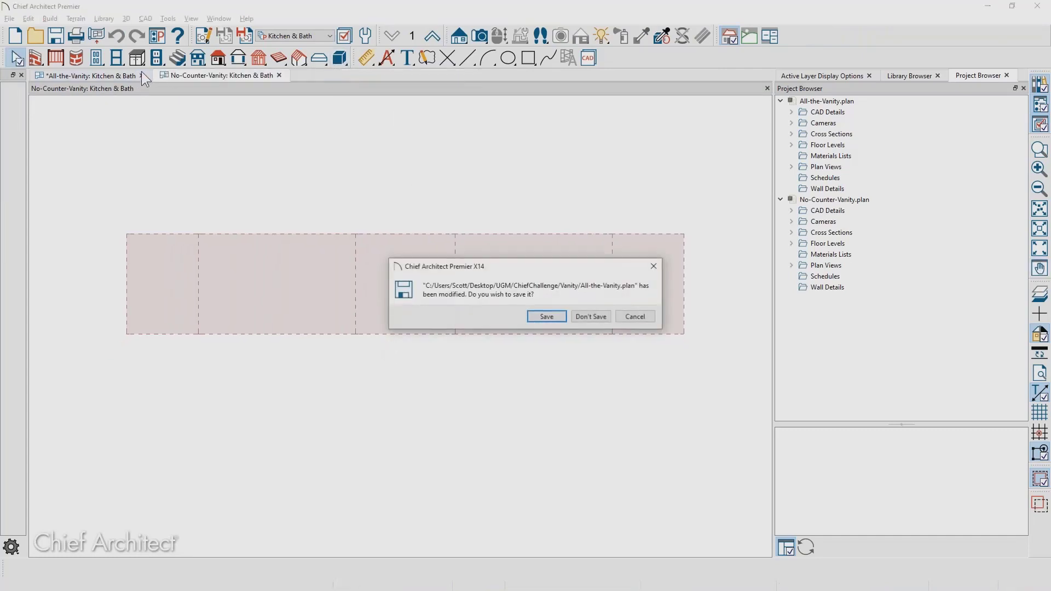
pyautogui.click(602, 318)
pyautogui.click(480, 37)
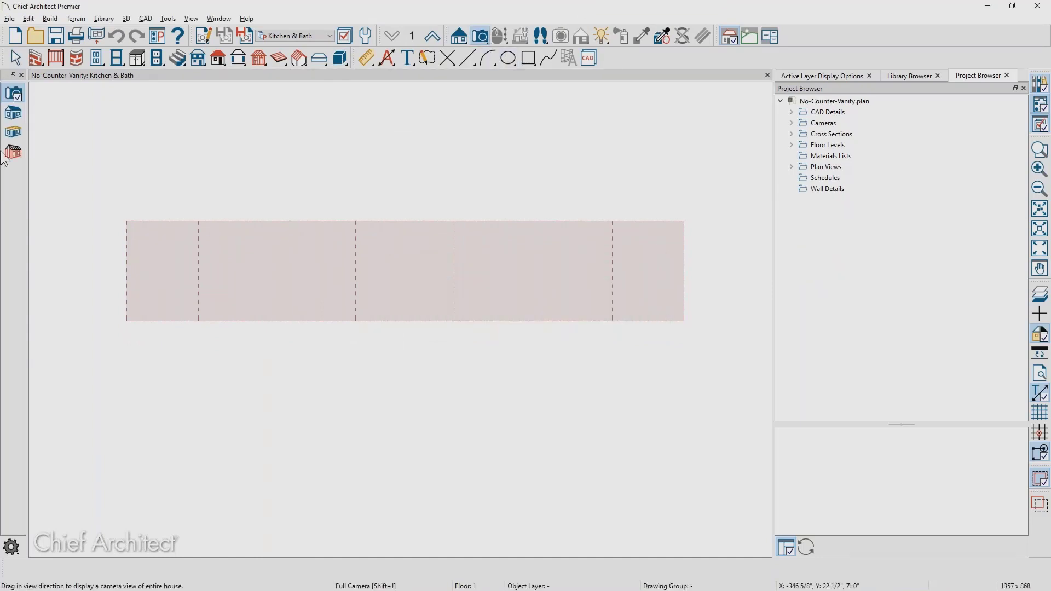
pyautogui.click(14, 113)
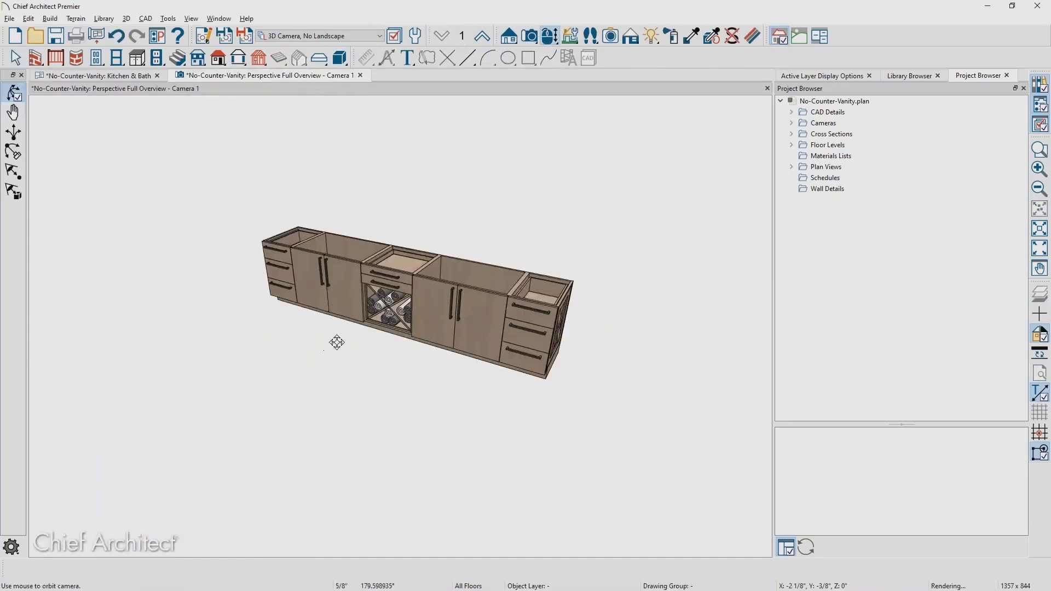
pyautogui.moveTo(361, 347); pyautogui.dragTo(382, 359)
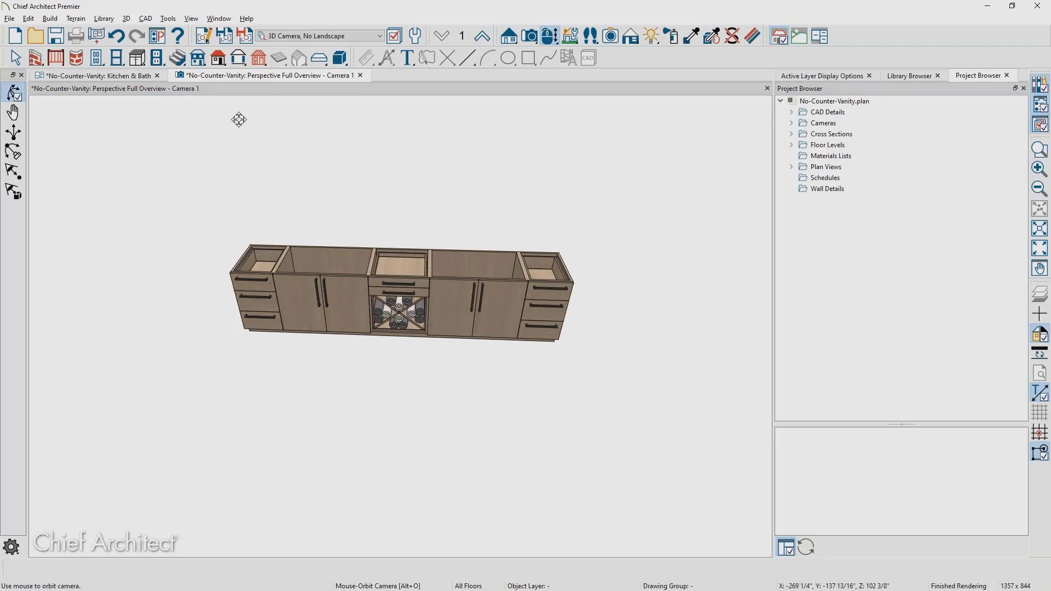
# - Draw a custom countertop in the No-Counter-Vanity plan view, covering the whole cabinet run from corner to corner
pyautogui.click(57, 75)
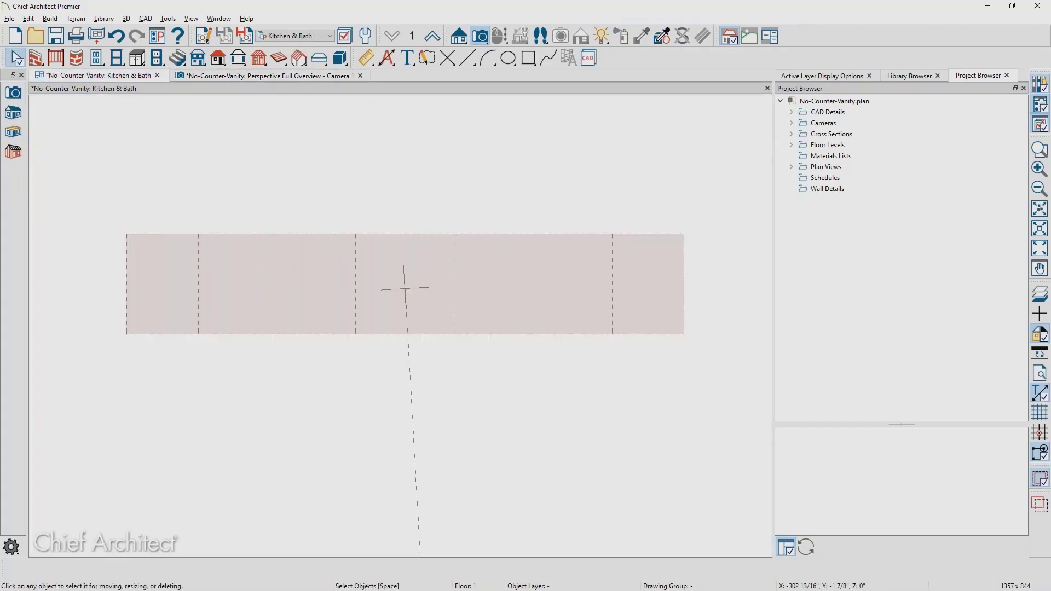
pyautogui.click(138, 59)
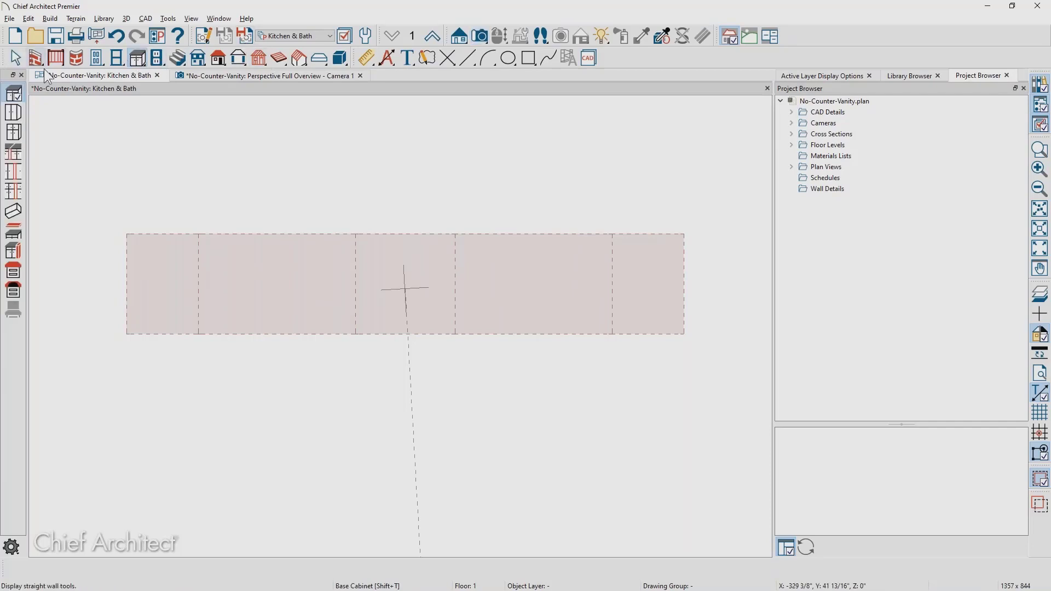
pyautogui.click(8, 270)
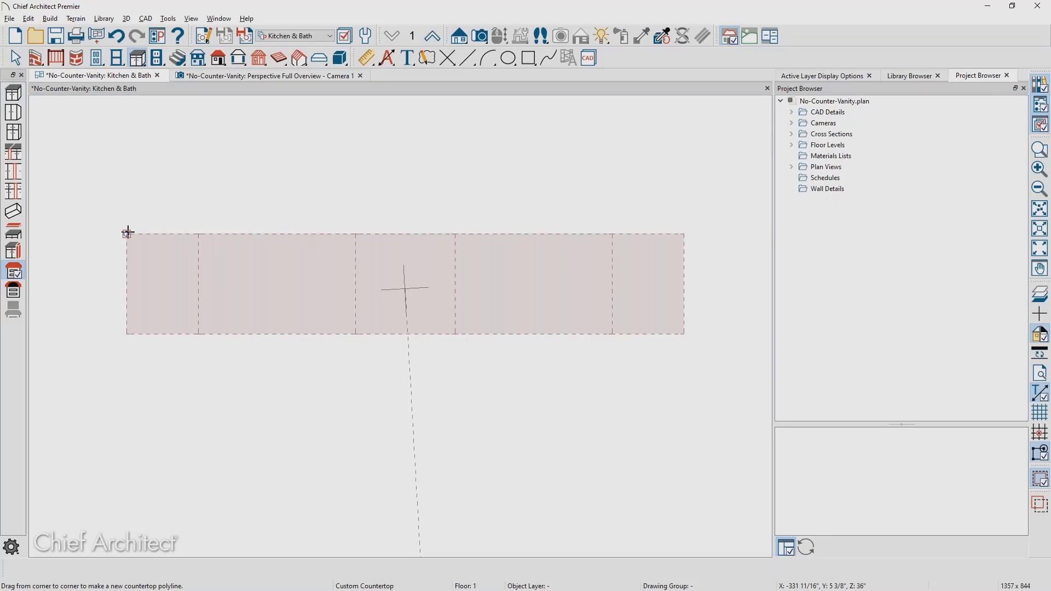
pyautogui.moveTo(127, 234); pyautogui.dragTo(680, 335)
pyautogui.press('space')
# - Enlarge the custom countertop on all sides by offsetting its front corner a polar distance of 1" relative to the start
pyautogui.click(682, 324)
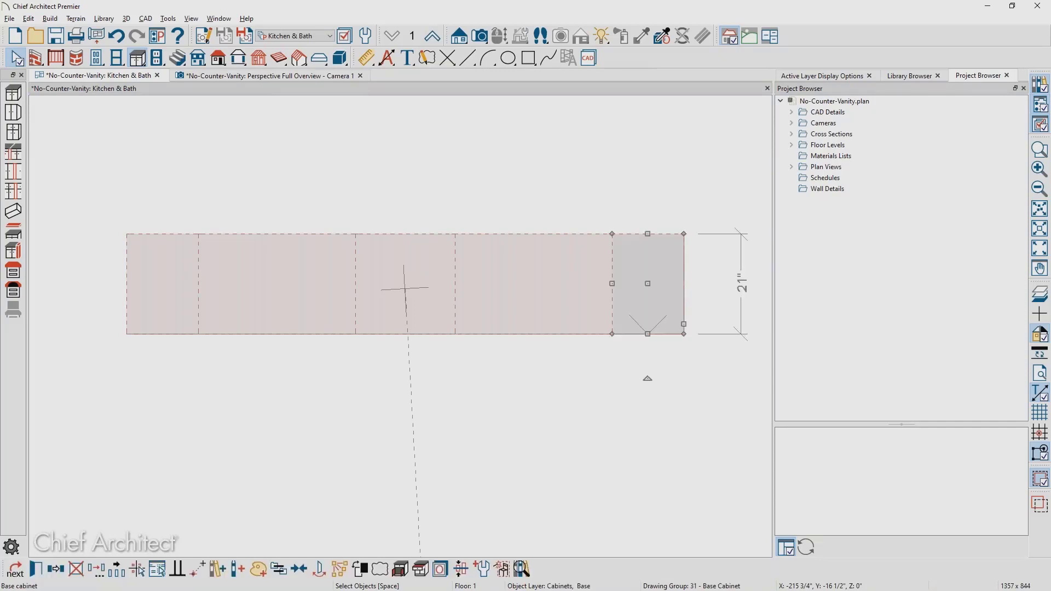
pyautogui.click(405, 288)
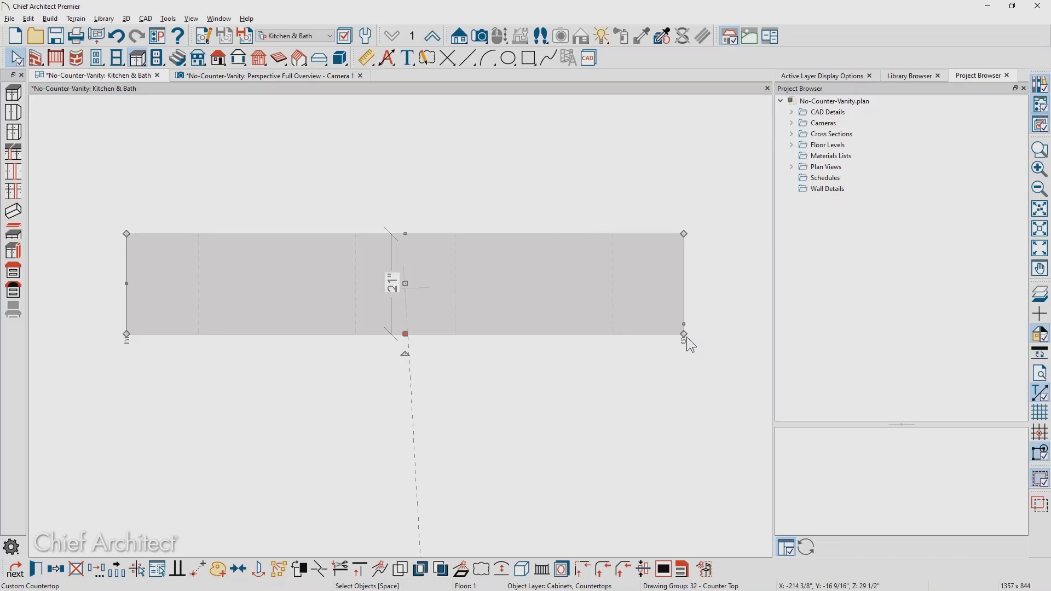
pyautogui.moveTo(685, 335); pyautogui.dragTo(711, 373)
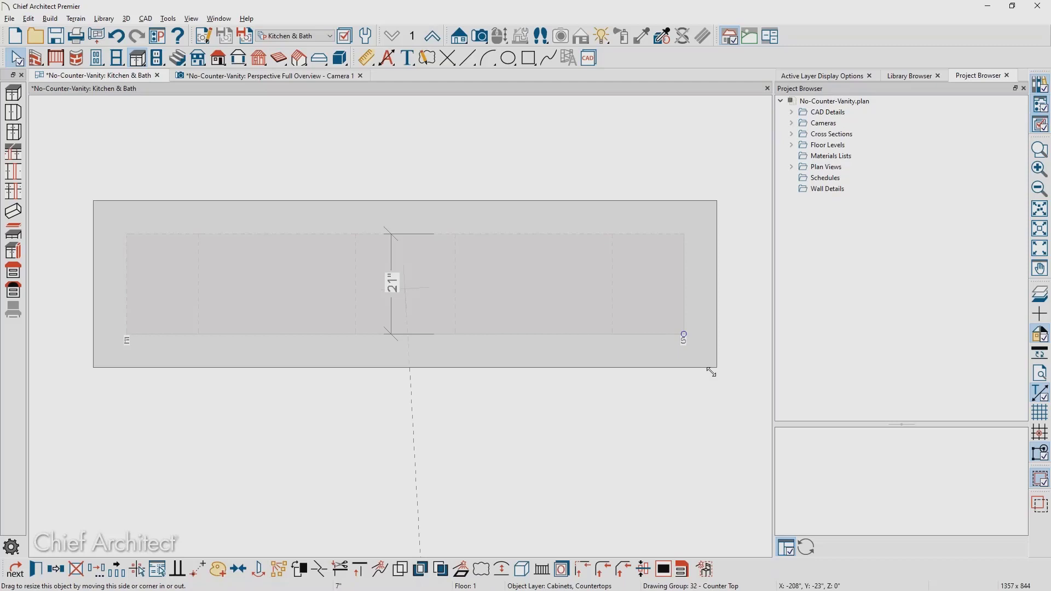
pyautogui.press('Tab')
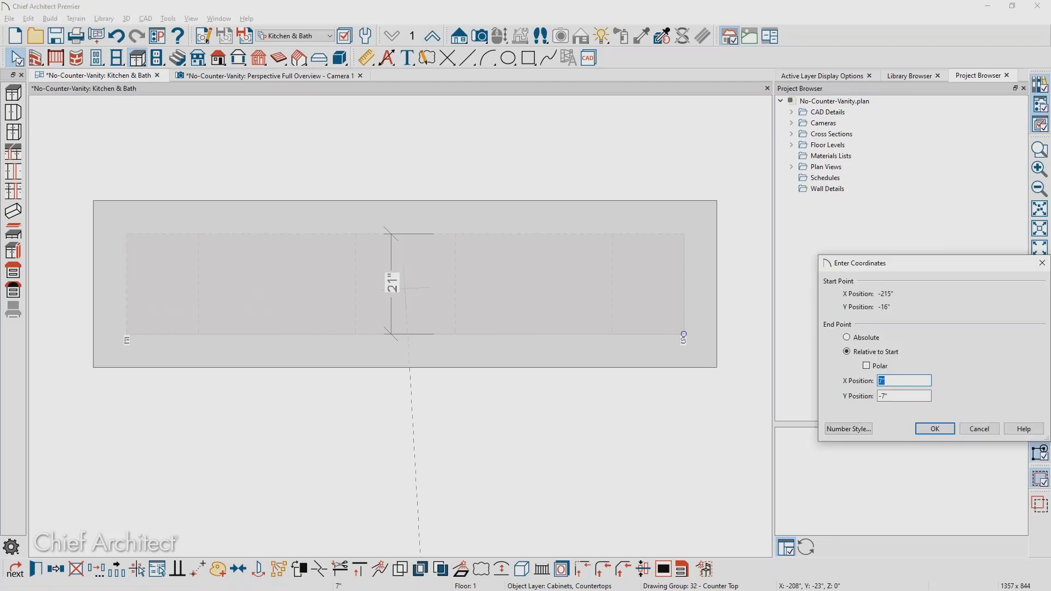
pyautogui.click(866, 366)
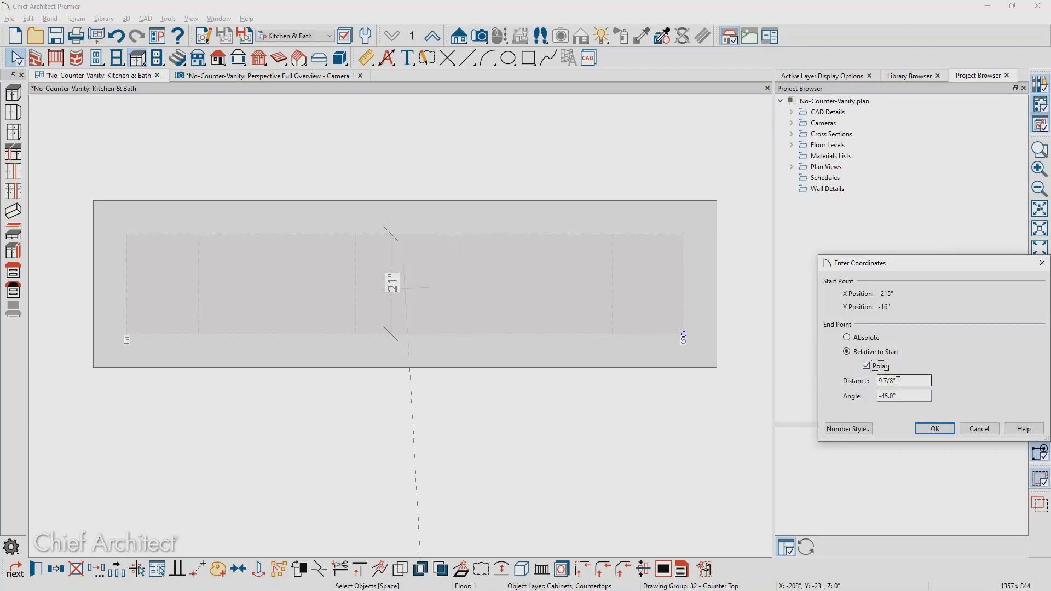
pyautogui.moveTo(898, 381); pyautogui.dragTo(861, 388)
pyautogui.write('1')
pyautogui.click(934, 428)
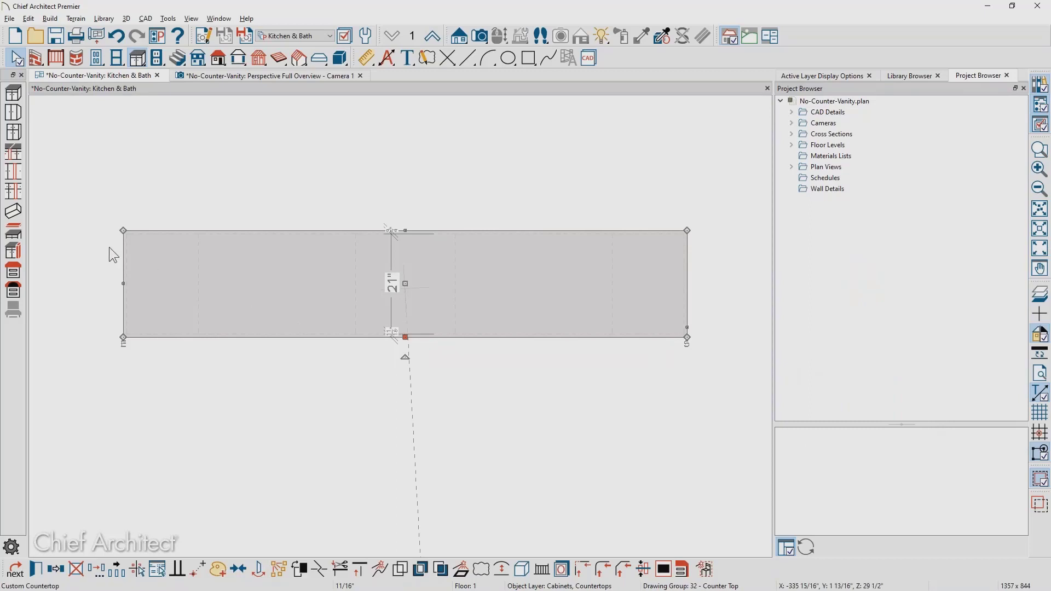
# - Bring the countertop's back edge in flush with the backs of the cabinets
pyautogui.scroll(1, 333, 226)
pyautogui.click(334, 225)
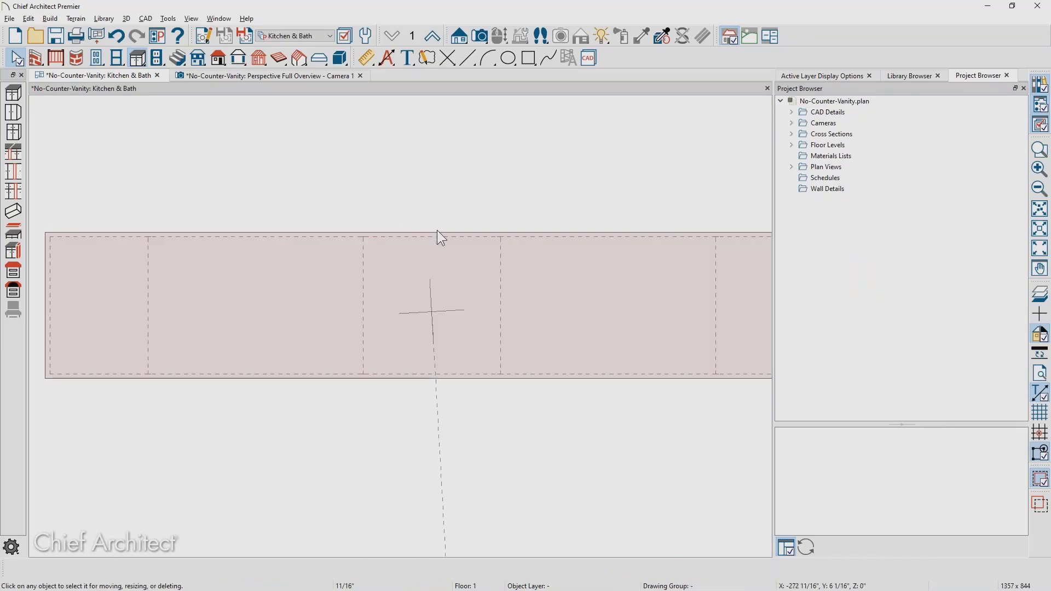
pyautogui.click(437, 232)
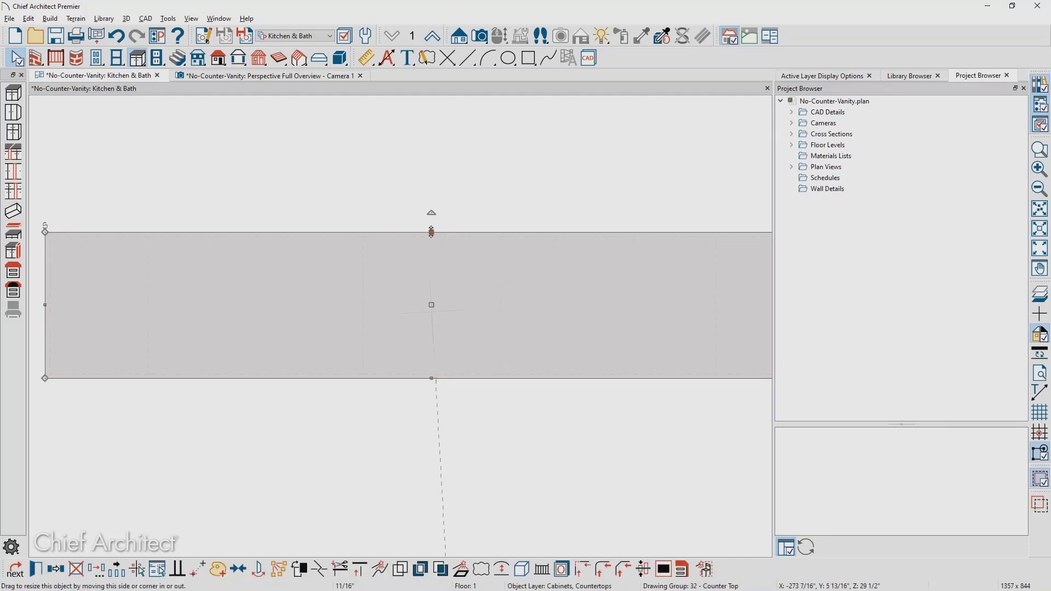
pyautogui.click(421, 202)
pyautogui.scroll(-1, 415, 203)
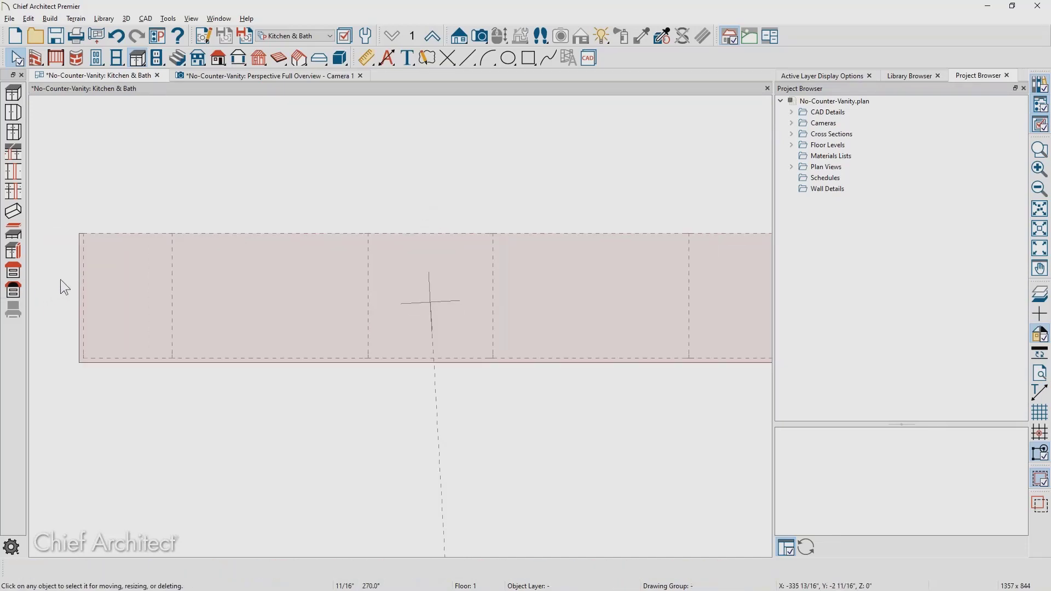
# - Detach the countertop's thickness and height from the cabinets, with a thickness of 6" and a finished floor to bottom height of 34"
pyautogui.click(76, 274)
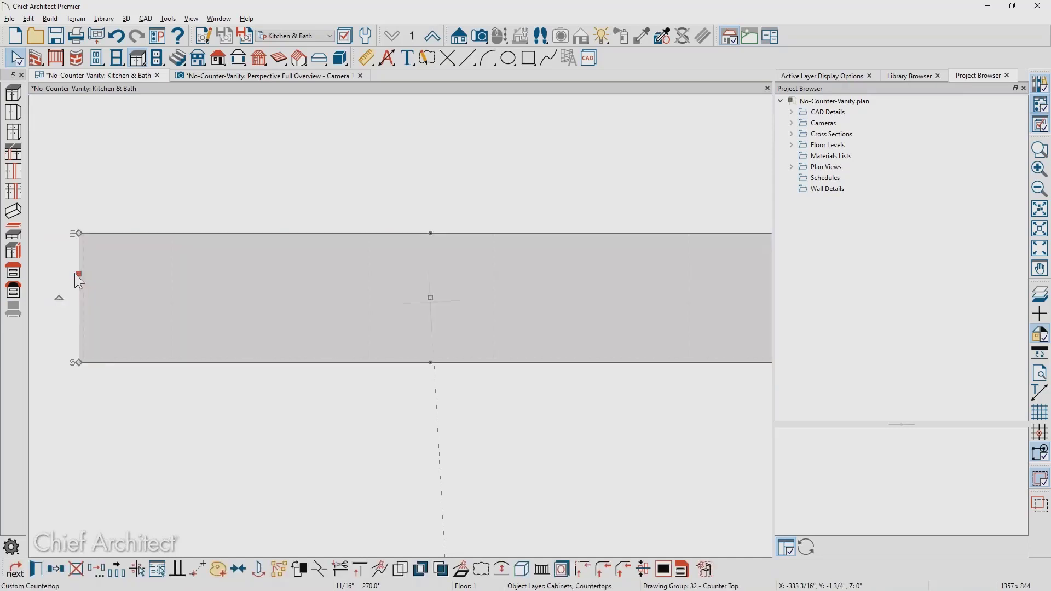
pyautogui.doubleClick(74, 274)
pyautogui.click(137, 160)
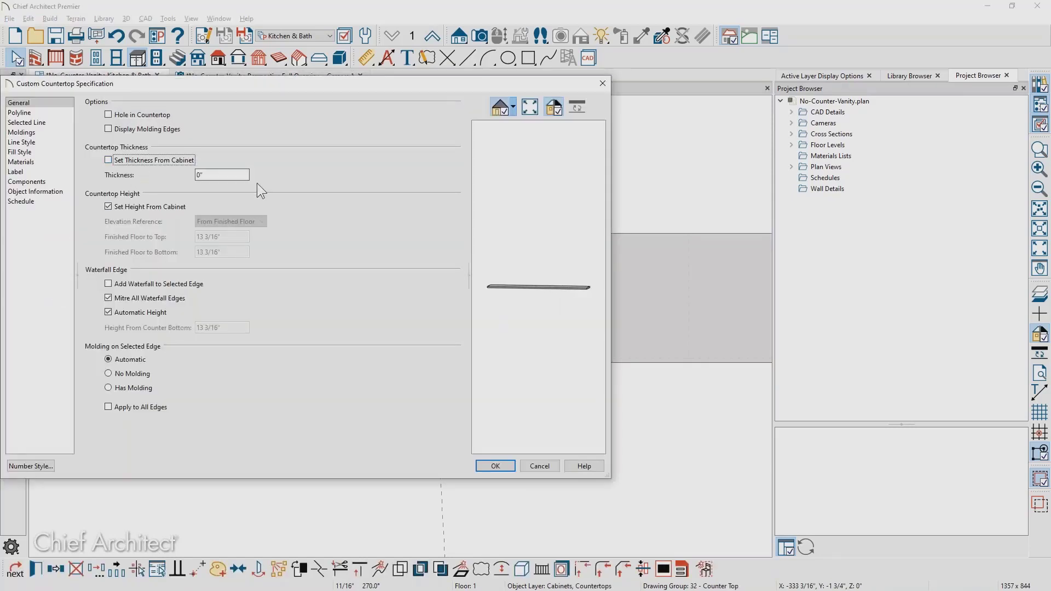
pyautogui.doubleClick(236, 175)
pyautogui.click(176, 202)
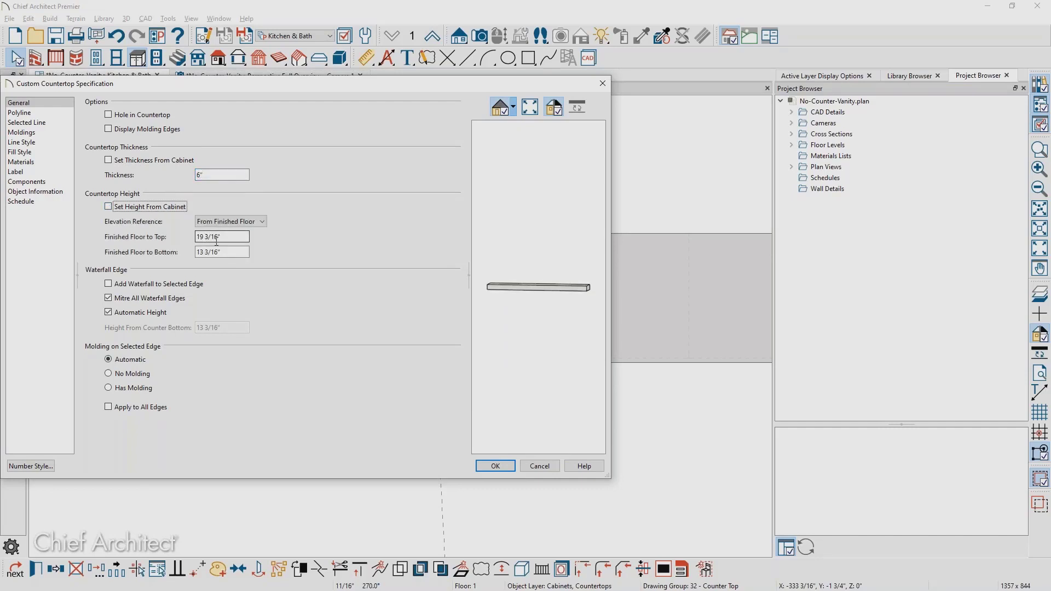
pyautogui.moveTo(231, 252); pyautogui.dragTo(165, 257)
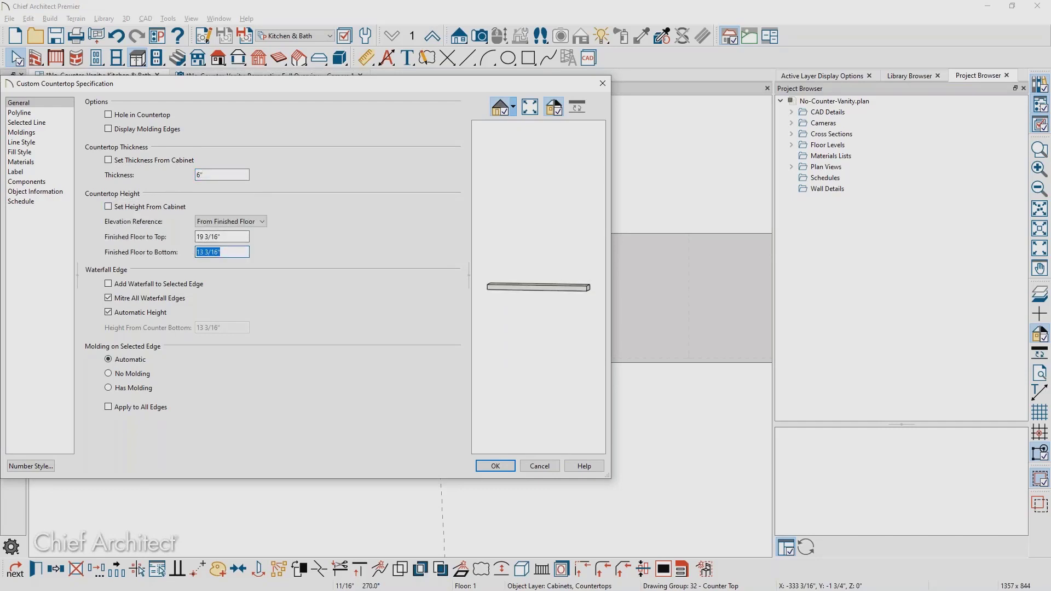
pyautogui.write('34')
pyautogui.press('Tab')
pyautogui.click(495, 466)
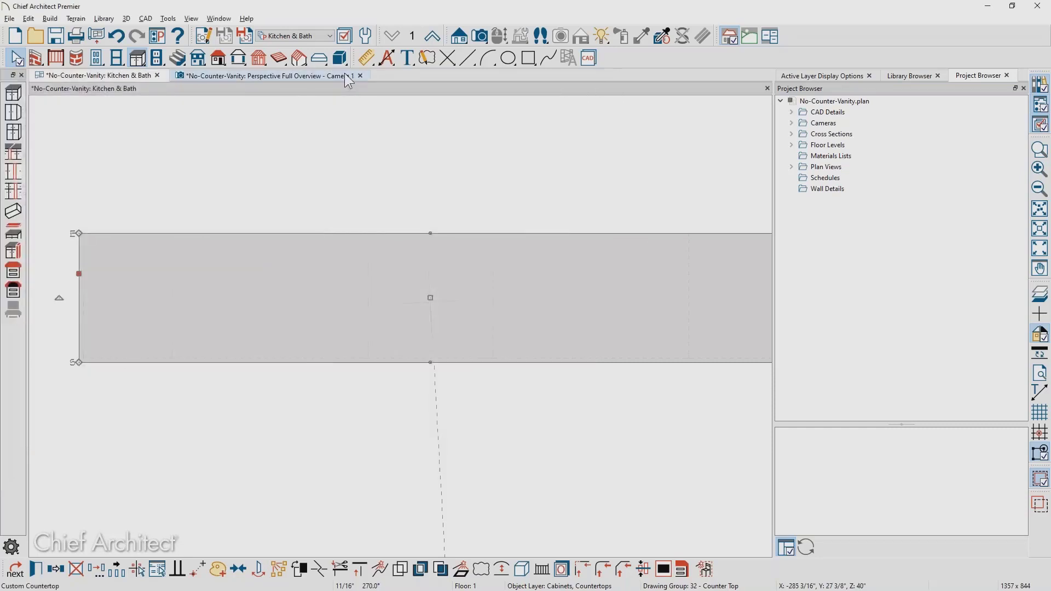
# - Set the countertop's finished floor to bottom height to 28" from the perspective camera view
pyautogui.click(344, 75)
pyautogui.press('space')
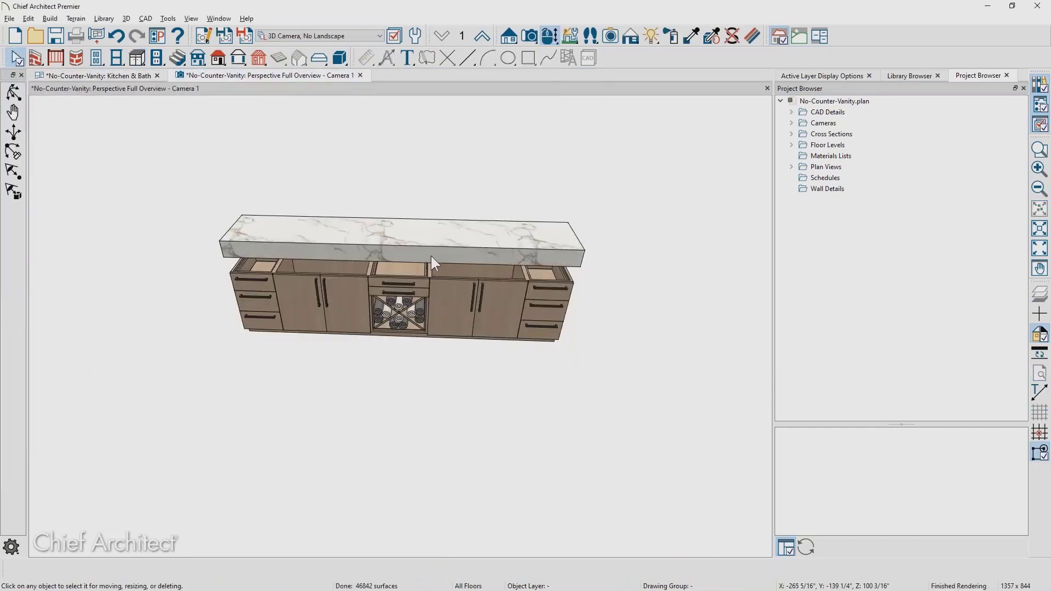
pyautogui.click(431, 255)
pyautogui.doubleClick(431, 254)
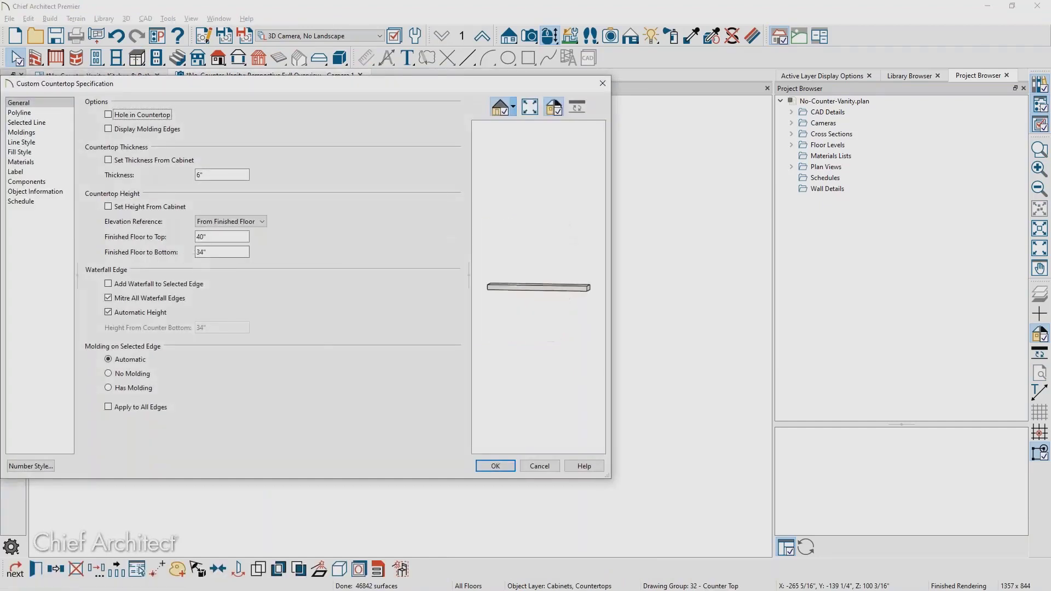
pyautogui.doubleClick(202, 252)
pyautogui.write('28')
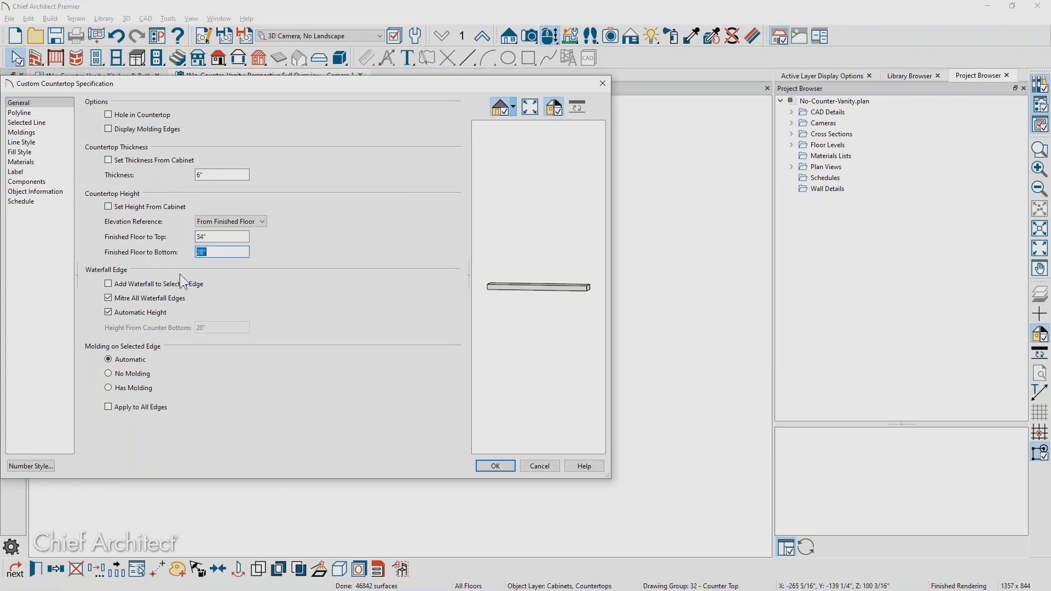
pyautogui.click(481, 463)
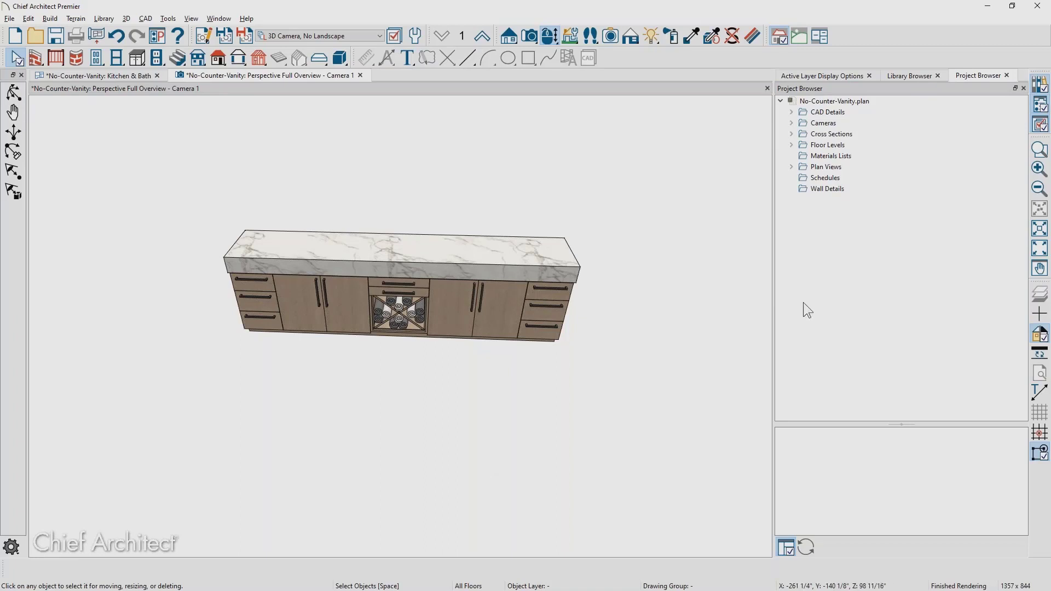
# - Examine the raised countertop and its left front corner up close from the front and above
pyautogui.scroll(5, 458, 278)
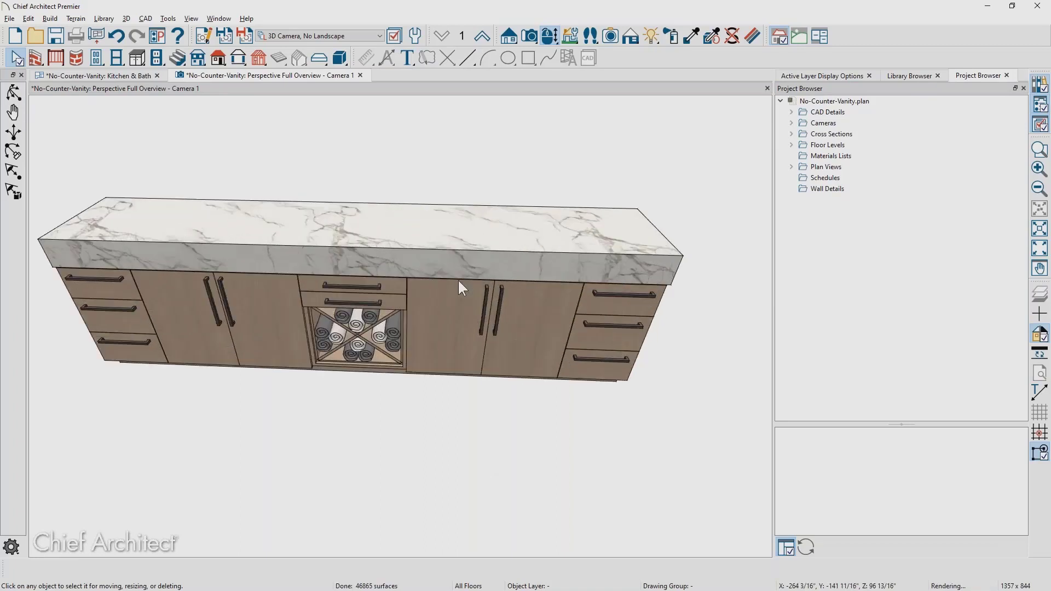
pyautogui.moveTo(389, 299); pyautogui.dragTo(488, 278, button='middle')
pyautogui.scroll(3, 247, 288)
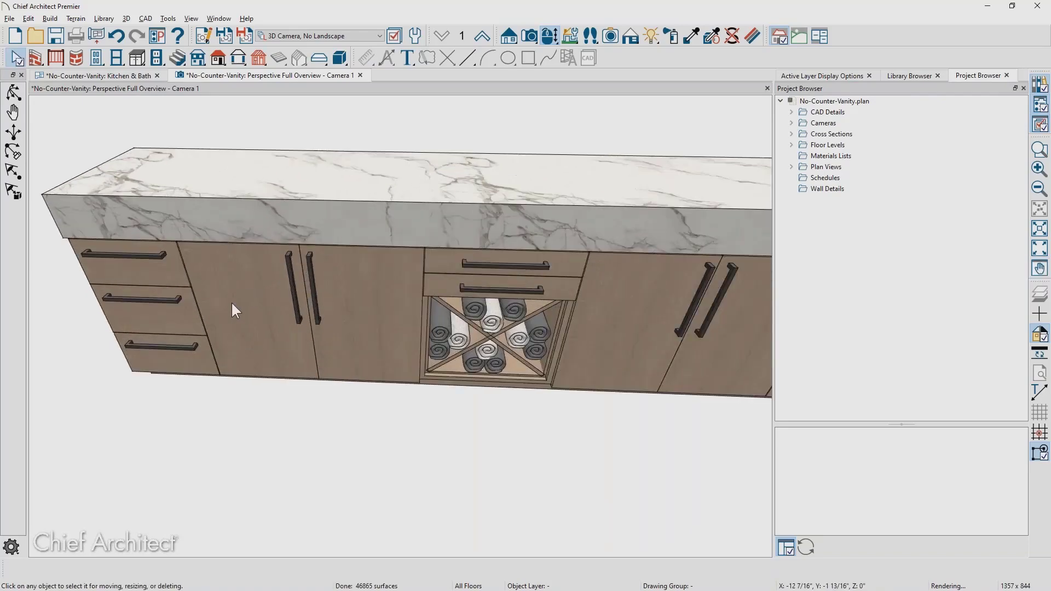
pyautogui.moveTo(245, 304); pyautogui.dragTo(328, 305, button='middle')
pyautogui.moveTo(329, 305); pyautogui.dragTo(328, 310)
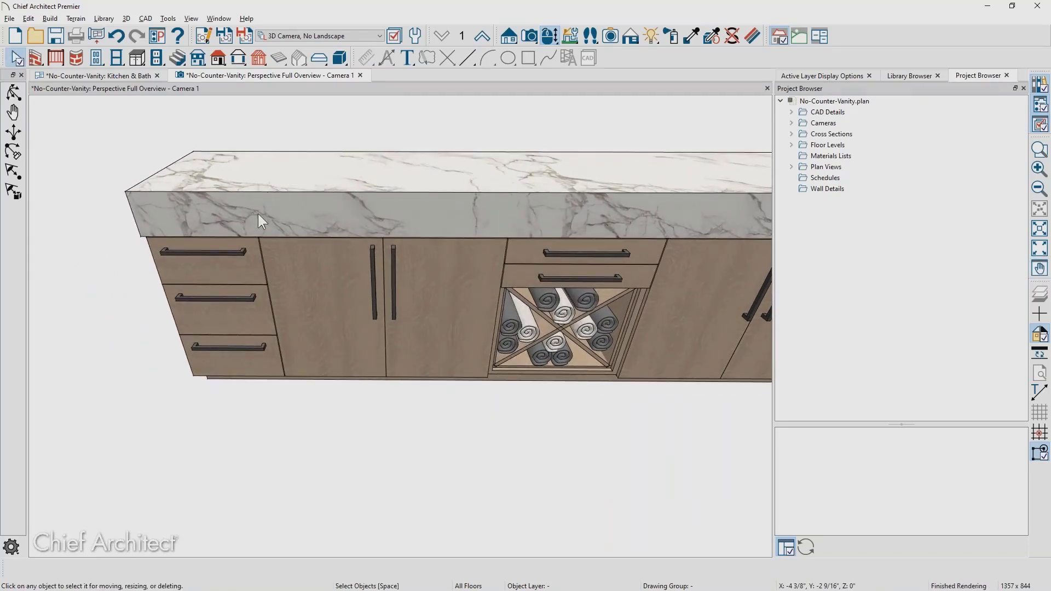
pyautogui.moveTo(248, 230); pyautogui.dragTo(238, 307)
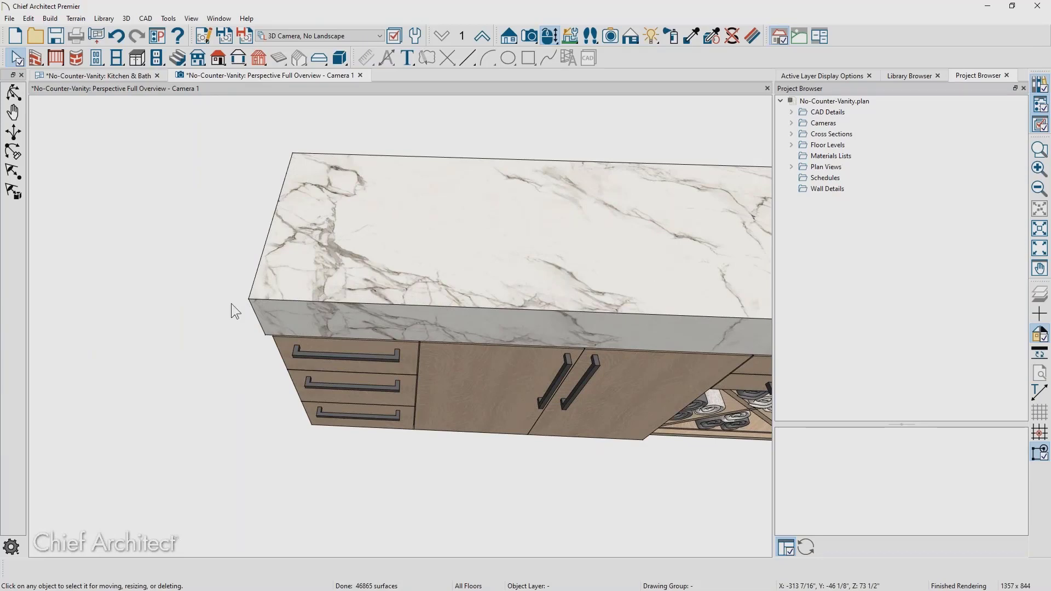
pyautogui.moveTo(232, 302); pyautogui.dragTo(235, 305)
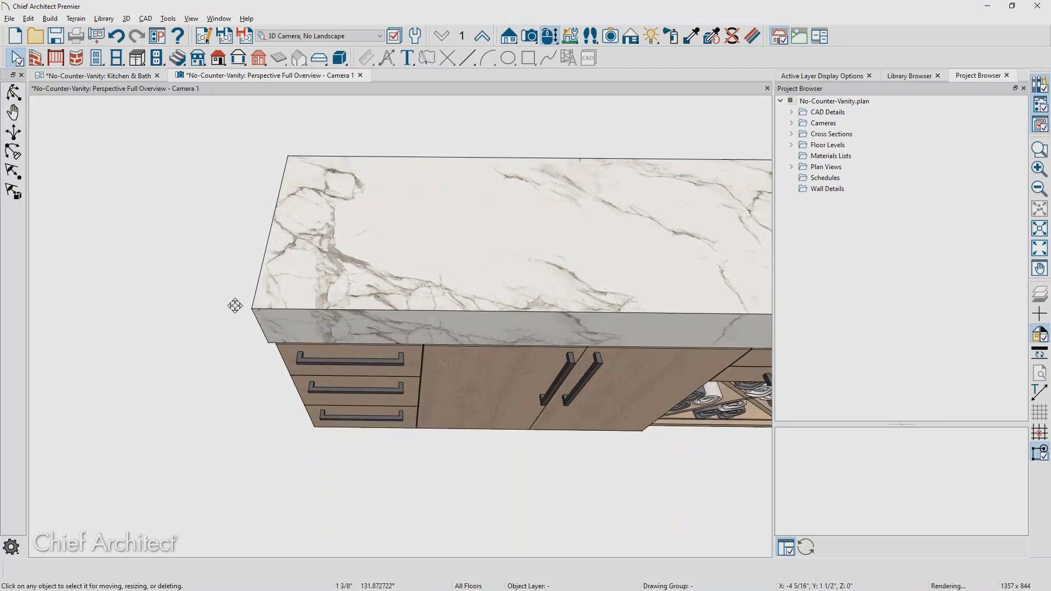
pyautogui.scroll(2, 237, 305)
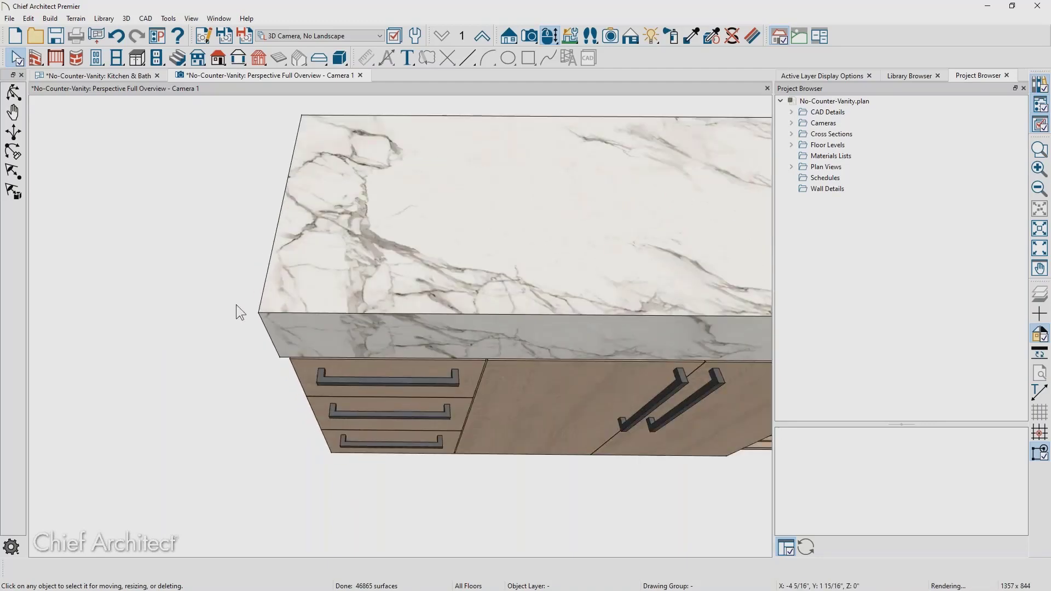
# - Try a 3" radius fillet on the countertop's left front corner and undo it
pyautogui.click(271, 278)
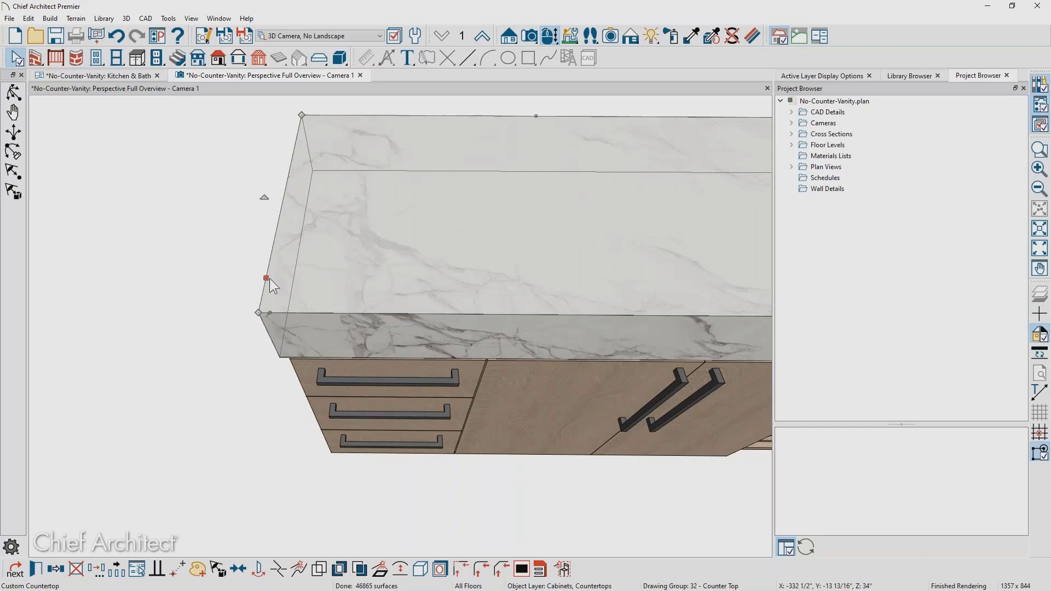
pyautogui.click(477, 571)
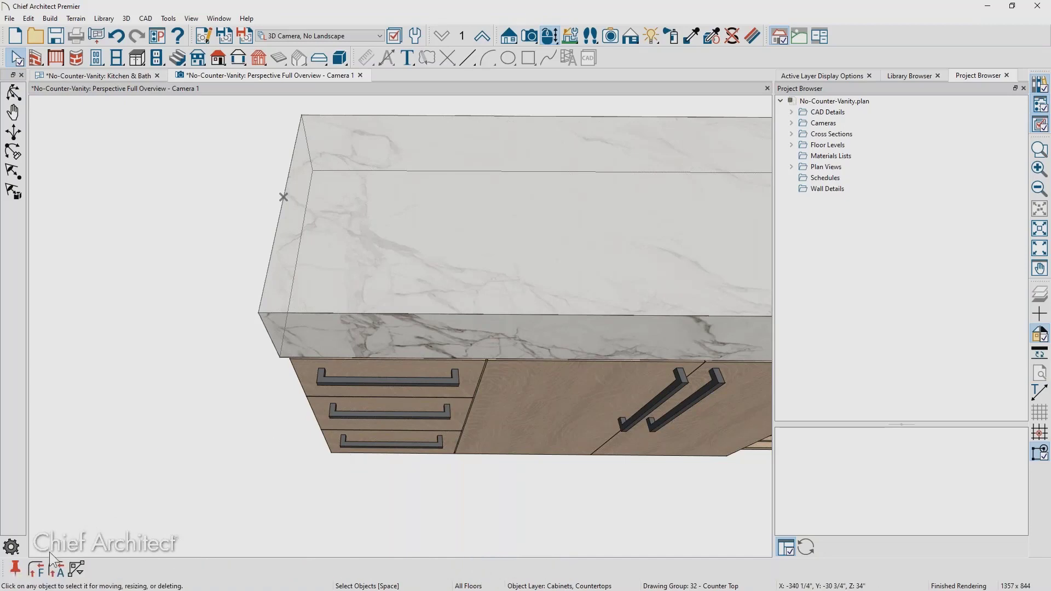
pyautogui.click(43, 570)
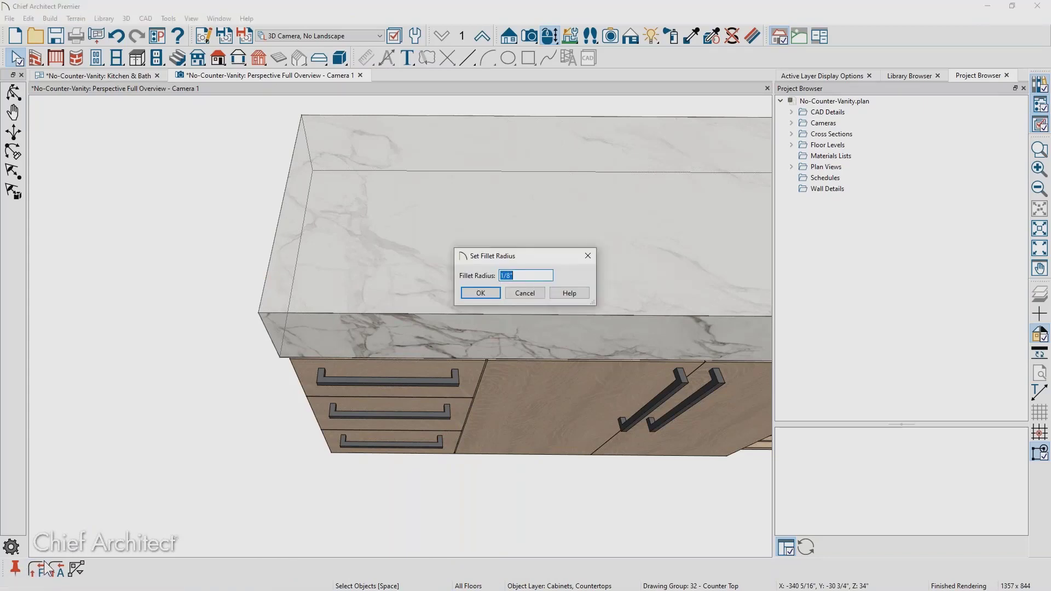
pyautogui.write('3')
pyautogui.click(482, 296)
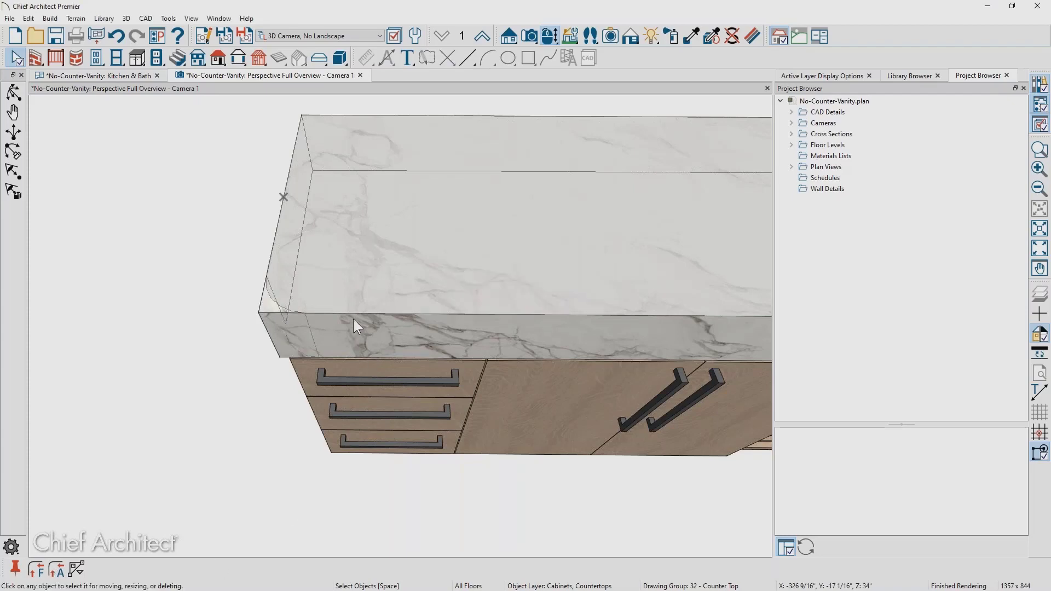
pyautogui.click(355, 313)
pyautogui.click(175, 374)
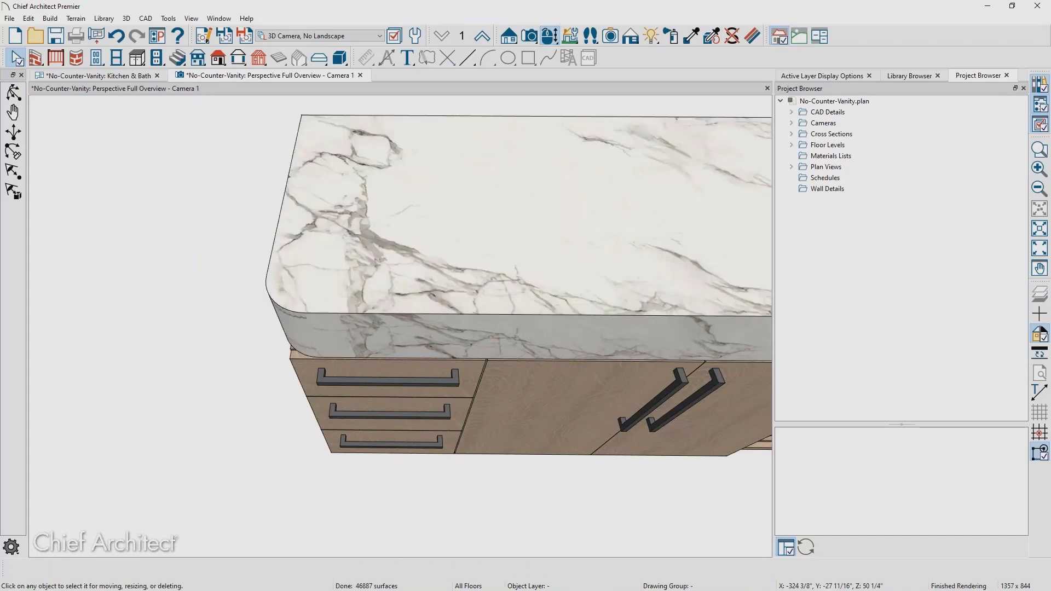
pyautogui.click(118, 42)
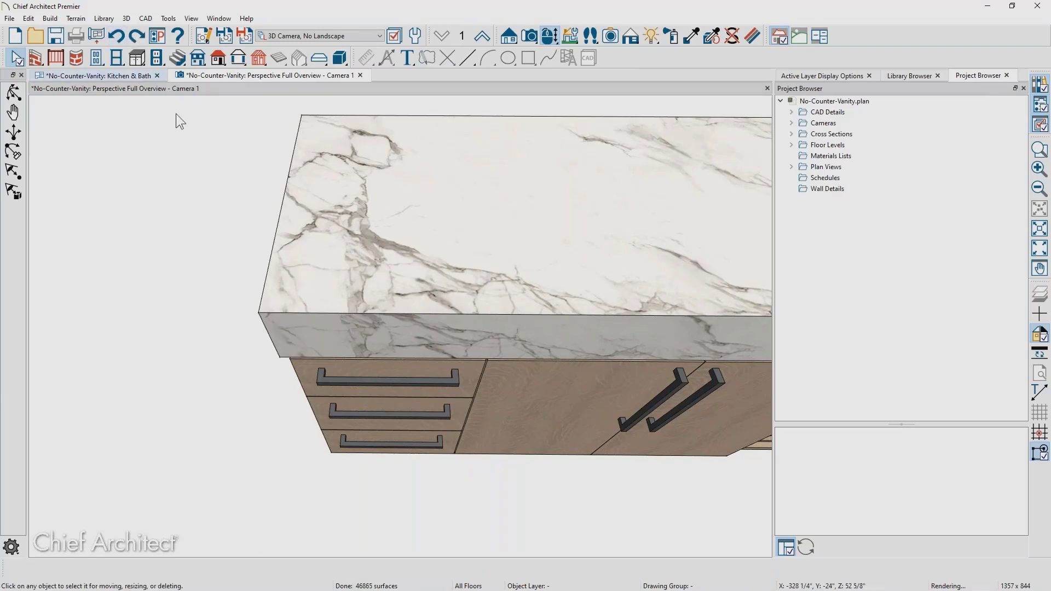
# - Fillet all corners of the custom countertop at once with a 1" radius
pyautogui.click(349, 314)
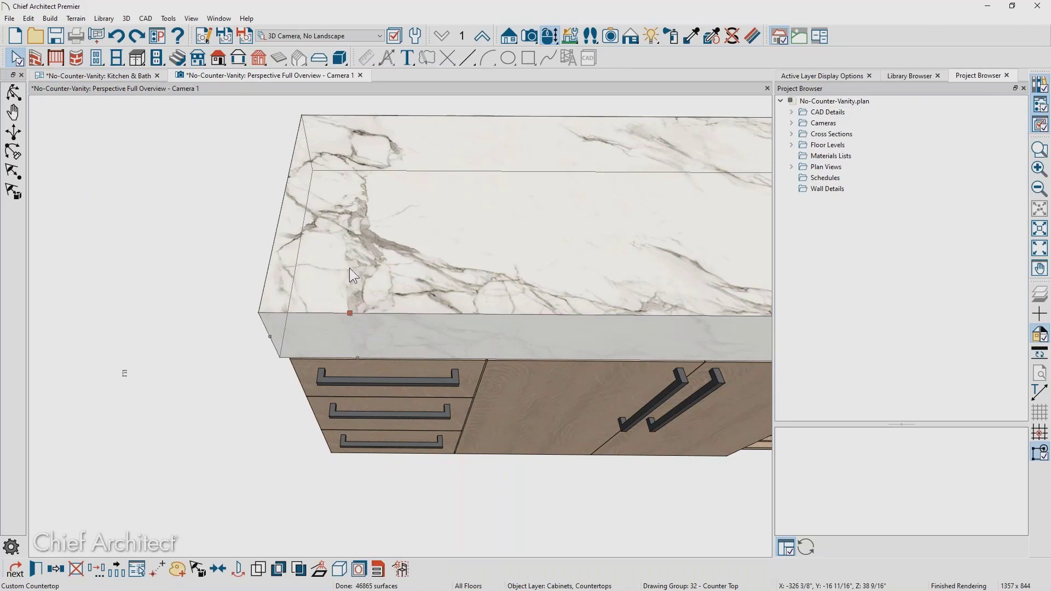
pyautogui.click(339, 255)
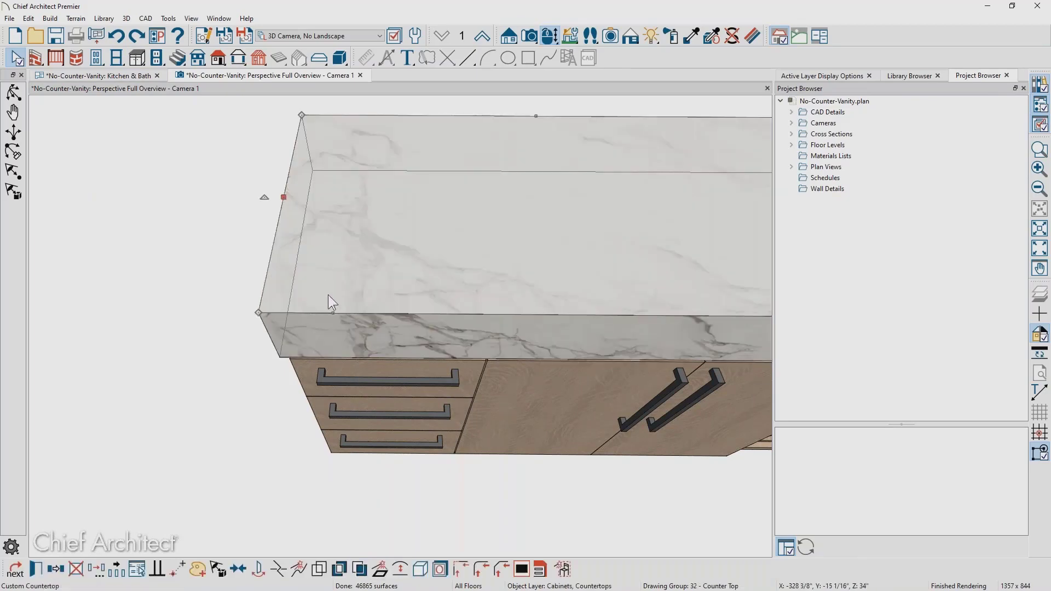
pyautogui.click(481, 570)
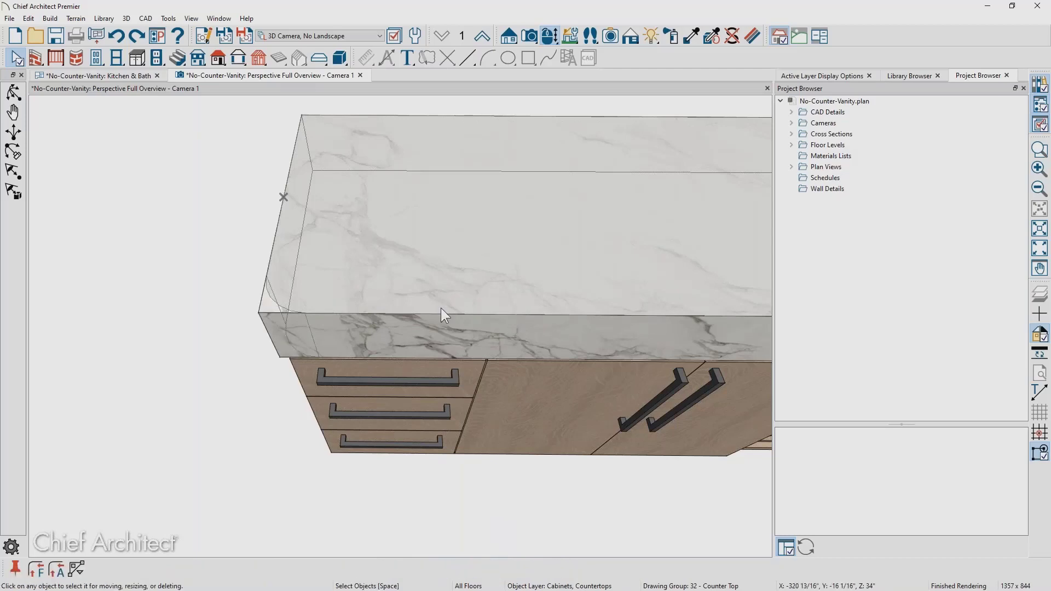
pyautogui.click(39, 569)
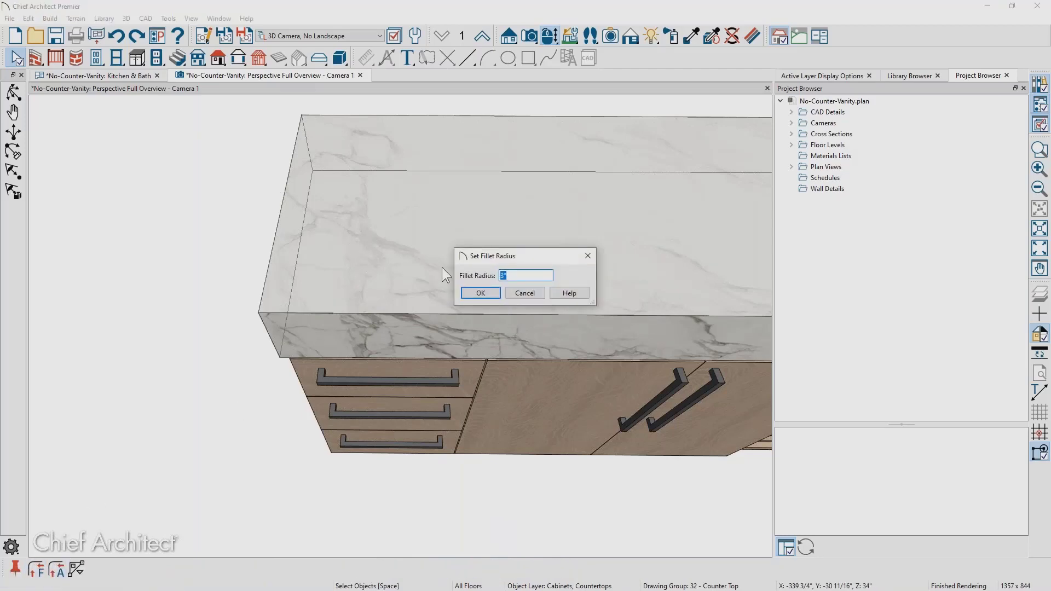
pyautogui.write('1')
pyautogui.click(482, 297)
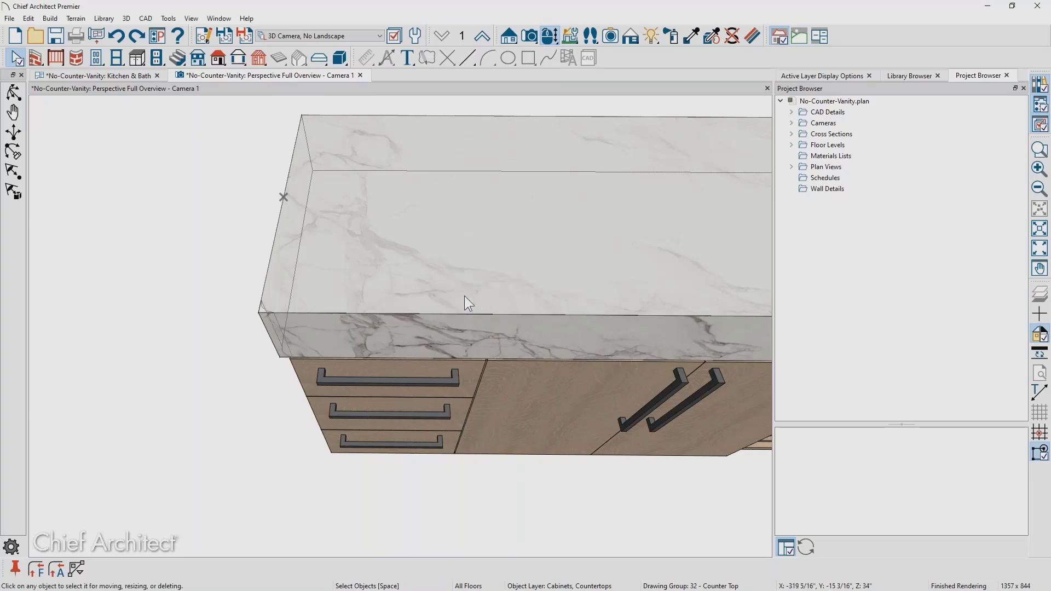
pyautogui.click(61, 573)
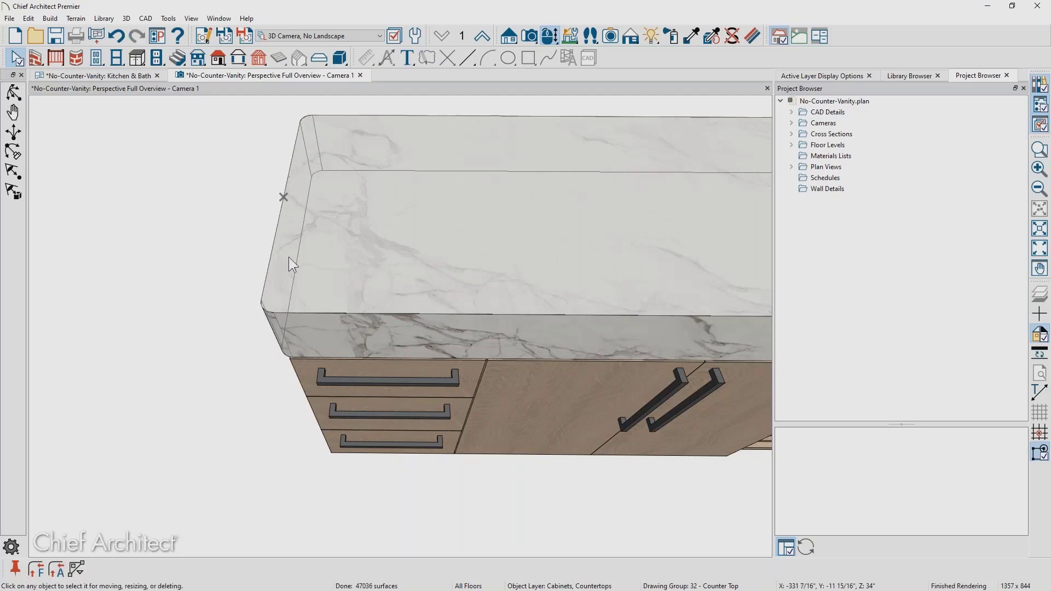
pyautogui.click(272, 257)
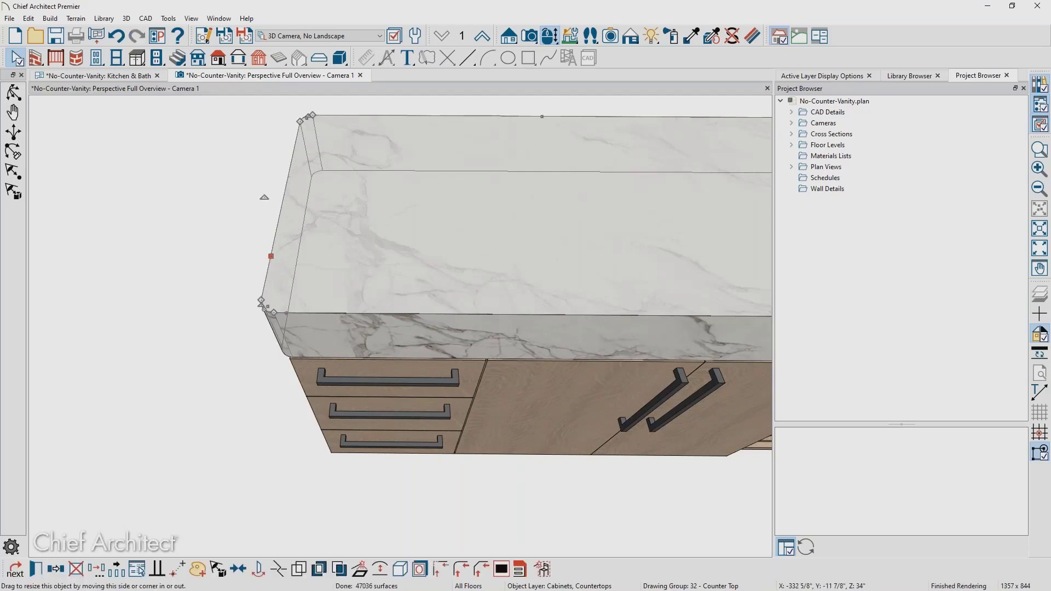
pyautogui.click(245, 247)
# - Select the short side edge at the right end of the countertop
pyautogui.scroll(-2, 245, 246)
pyautogui.moveTo(262, 269); pyautogui.dragTo(65, 276, button='middle')
pyautogui.scroll(-1, 142, 237)
pyautogui.moveTo(272, 308); pyautogui.dragTo(37, 335, button='middle')
pyautogui.moveTo(300, 341); pyautogui.dragTo(155, 365, button='middle')
pyautogui.scroll(1, 698, 286)
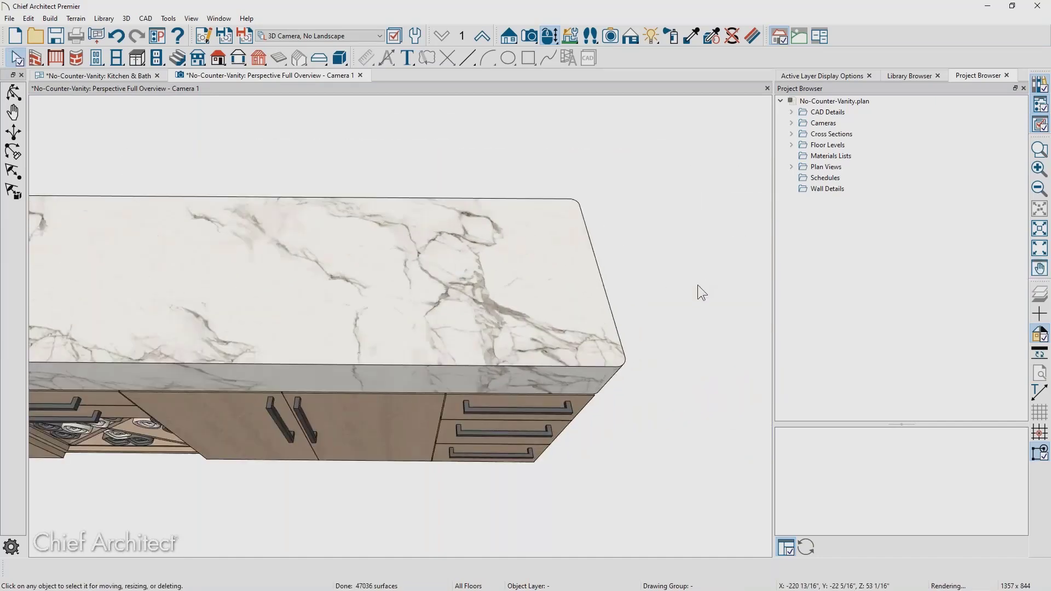
pyautogui.scroll(1, 698, 286)
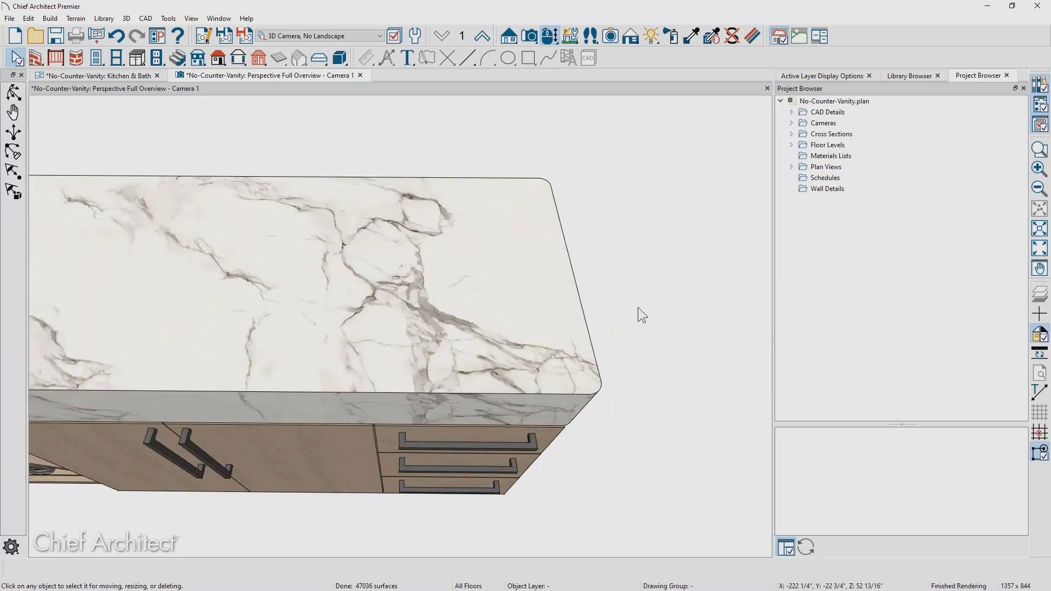
pyautogui.click(590, 339)
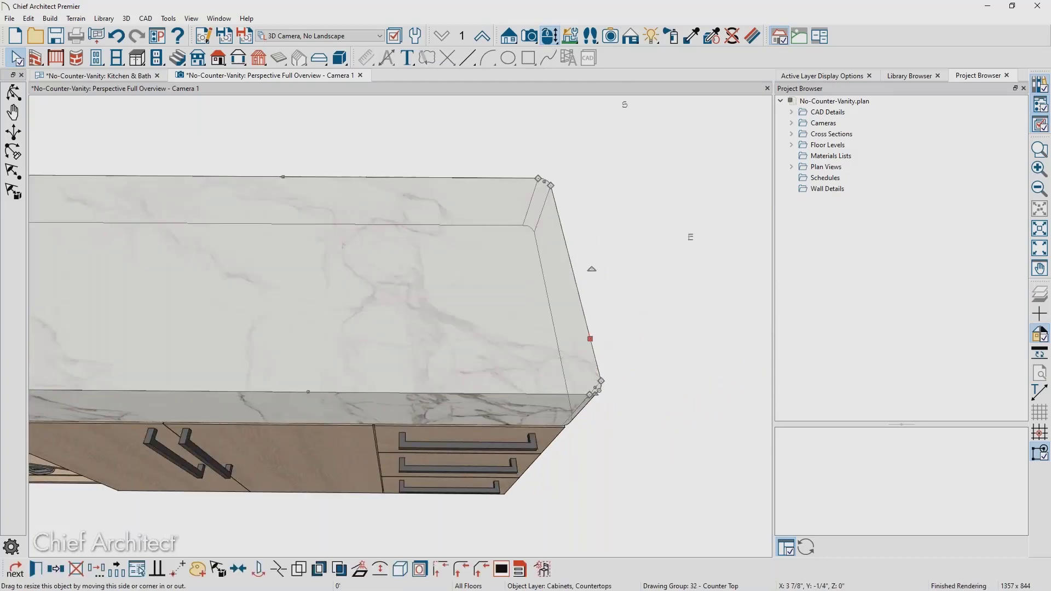
pyautogui.click(441, 569)
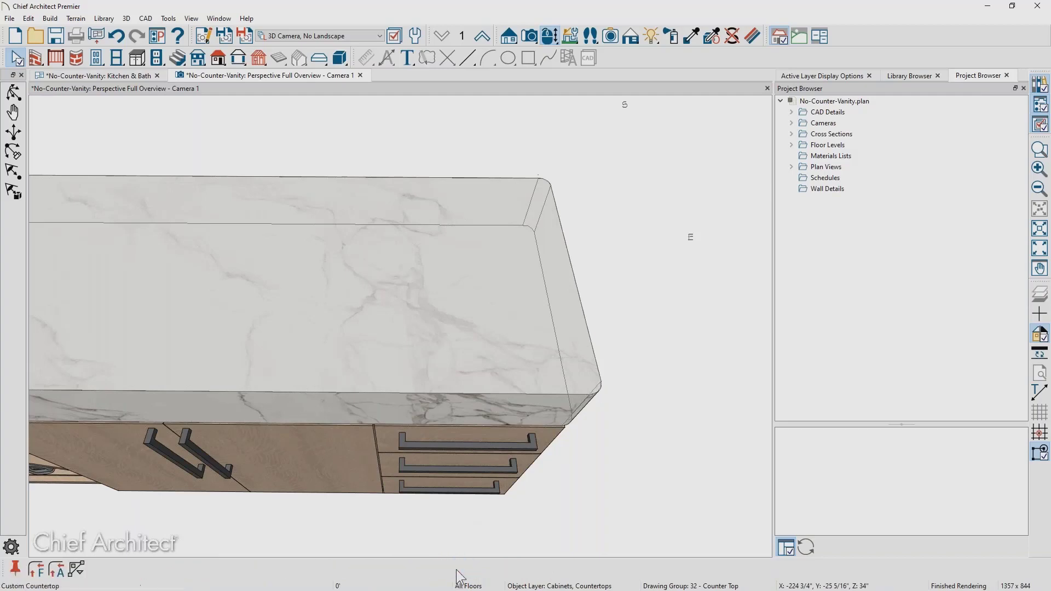
pyautogui.click(35, 569)
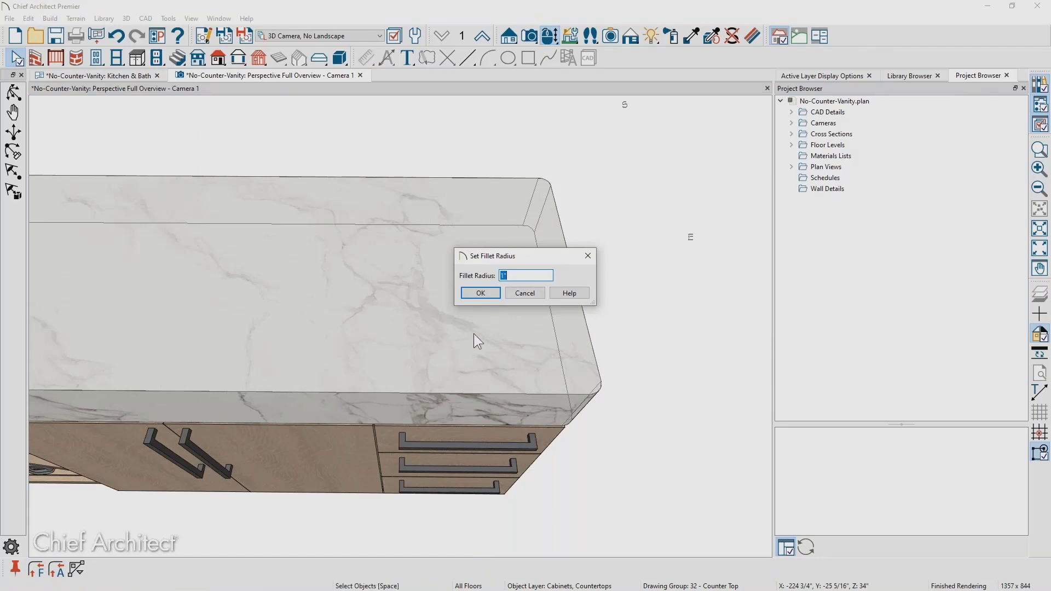
pyautogui.press('Return')
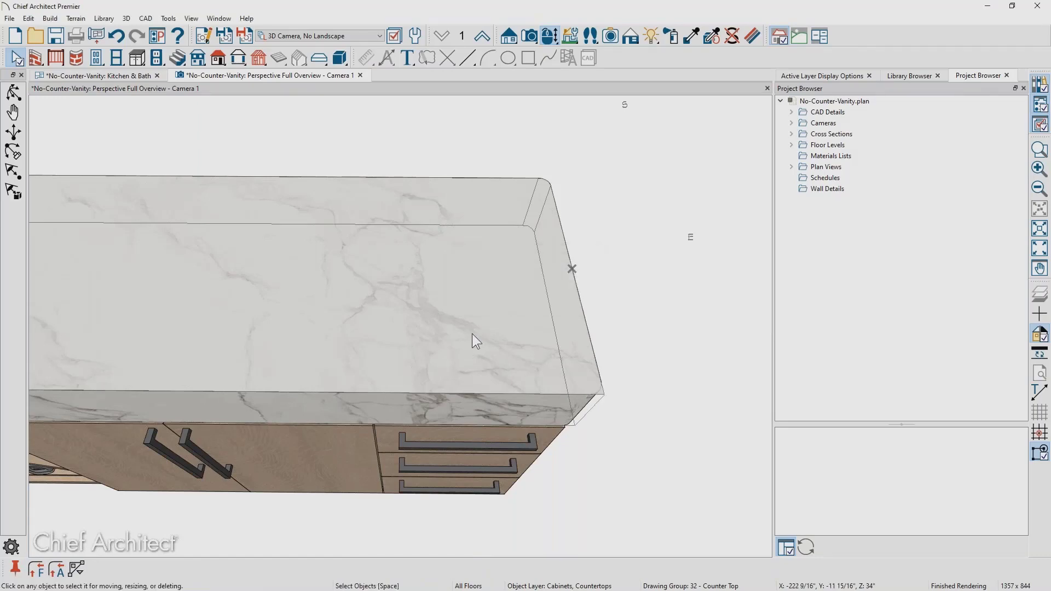
pyautogui.click(292, 406)
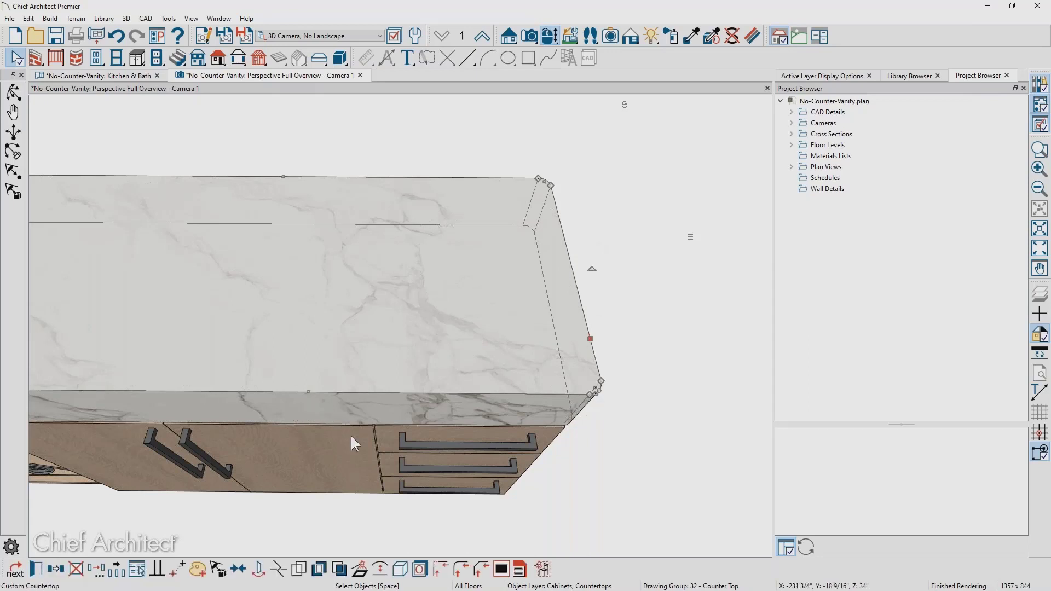
# - Square off the countertop's right back corner by joining its side edge to the back edge, removing the fillet between them
pyautogui.click(442, 570)
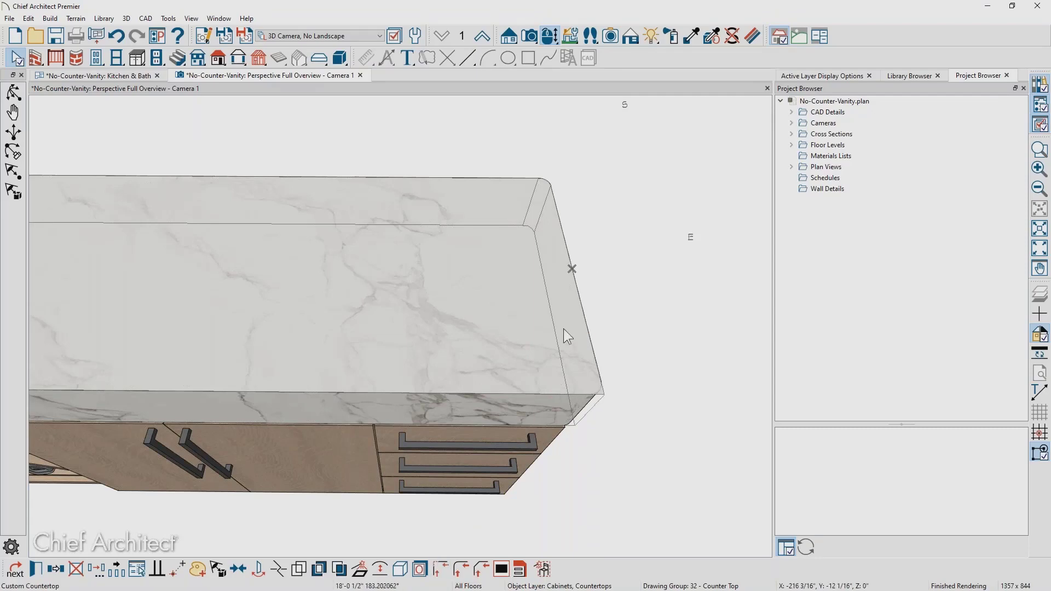
pyautogui.click(516, 179)
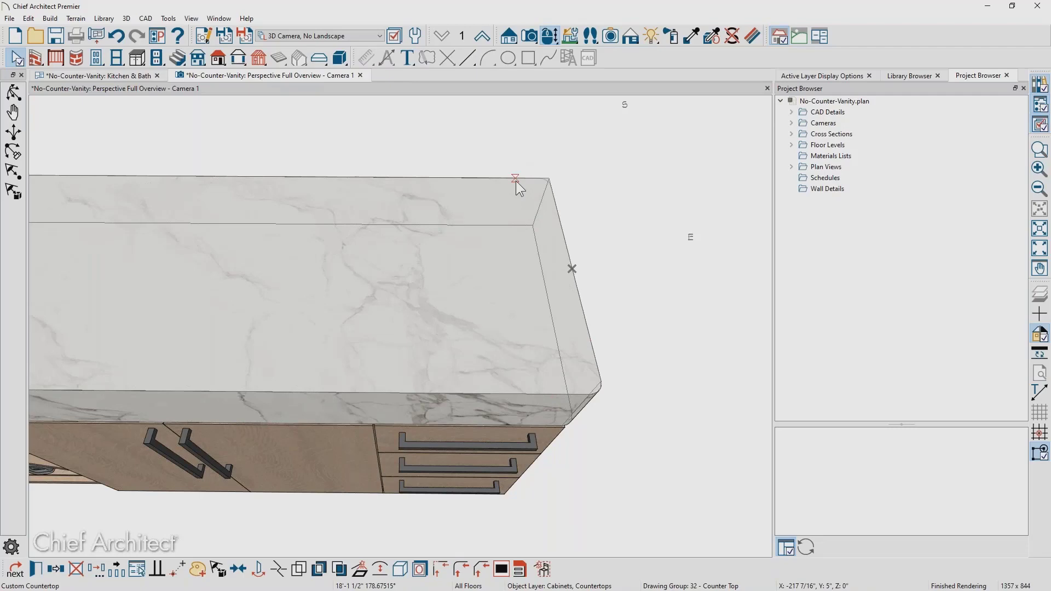
pyautogui.click(516, 181)
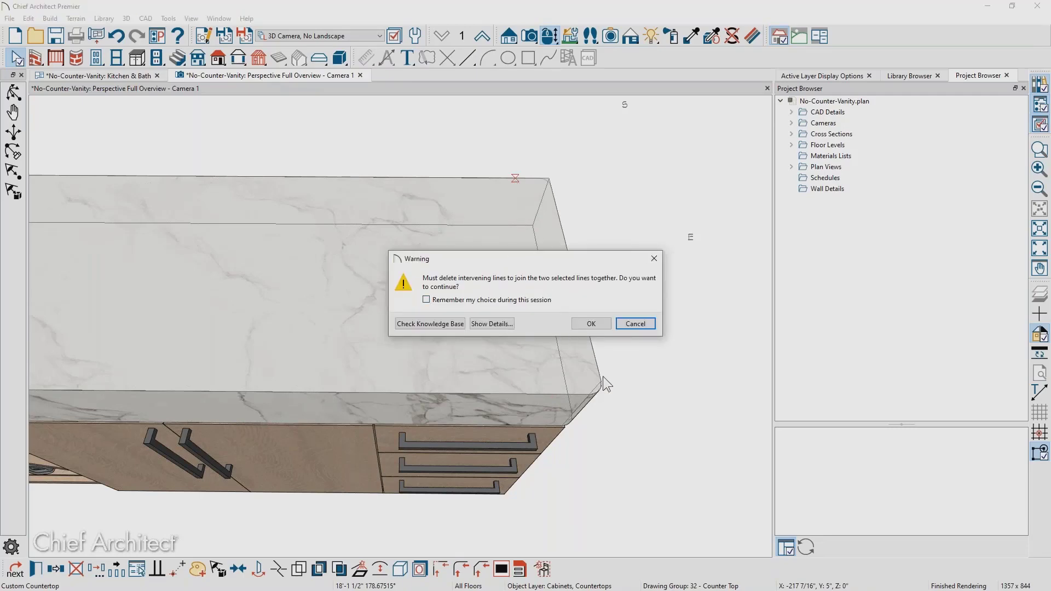
pyautogui.click(601, 325)
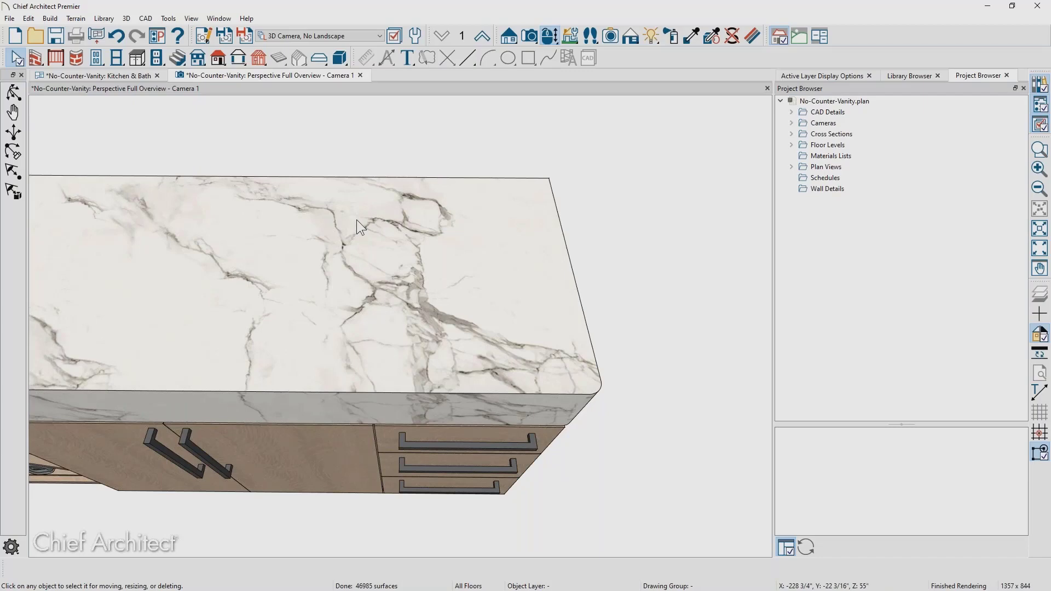
pyautogui.click(507, 394)
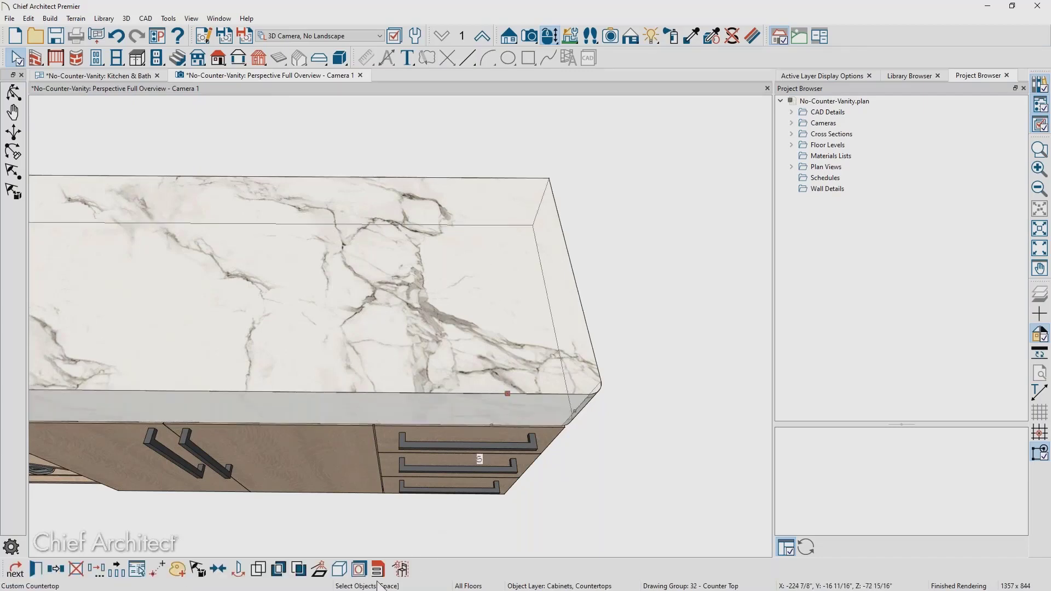
pyautogui.click(565, 318)
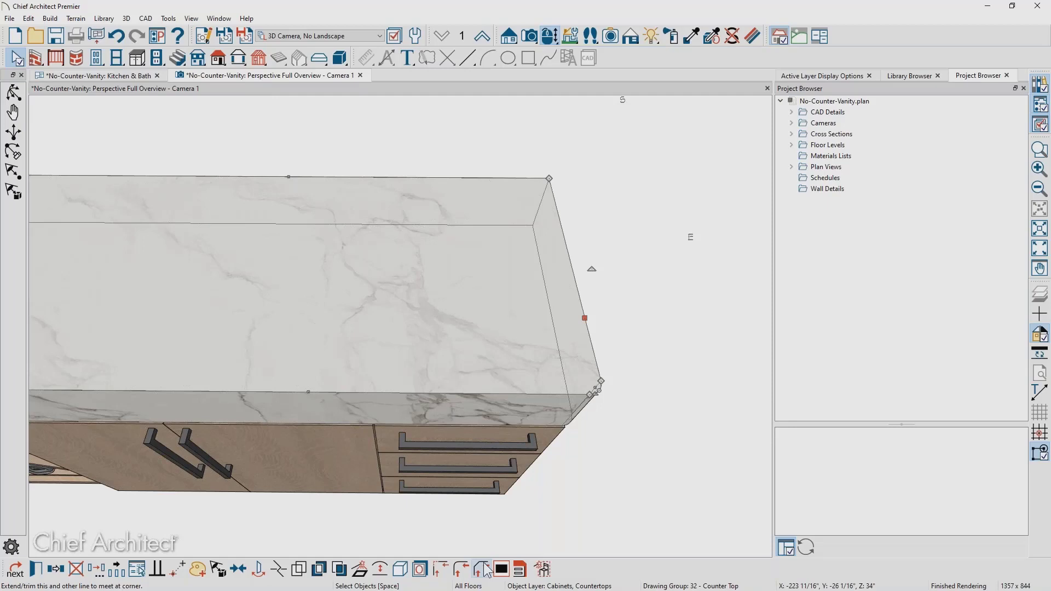
pyautogui.press('Escape')
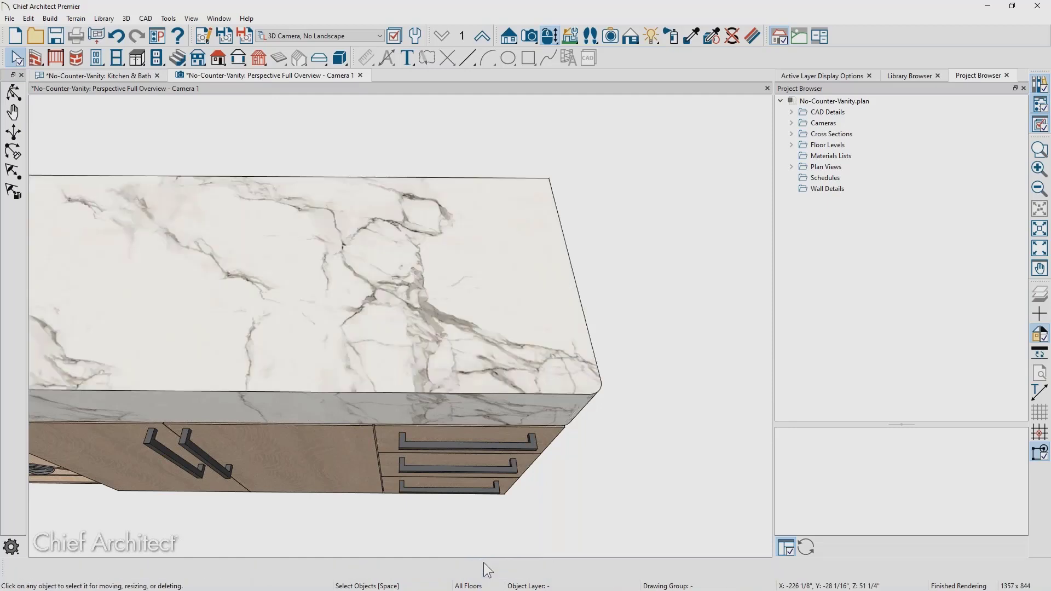
# - Check the filleted left end of the countertop and switch to the Kitchen & Bath plan view
pyautogui.moveTo(117, 321); pyautogui.dragTo(898, 315, button='middle')
pyautogui.moveTo(170, 235); pyautogui.dragTo(650, 247, button='middle')
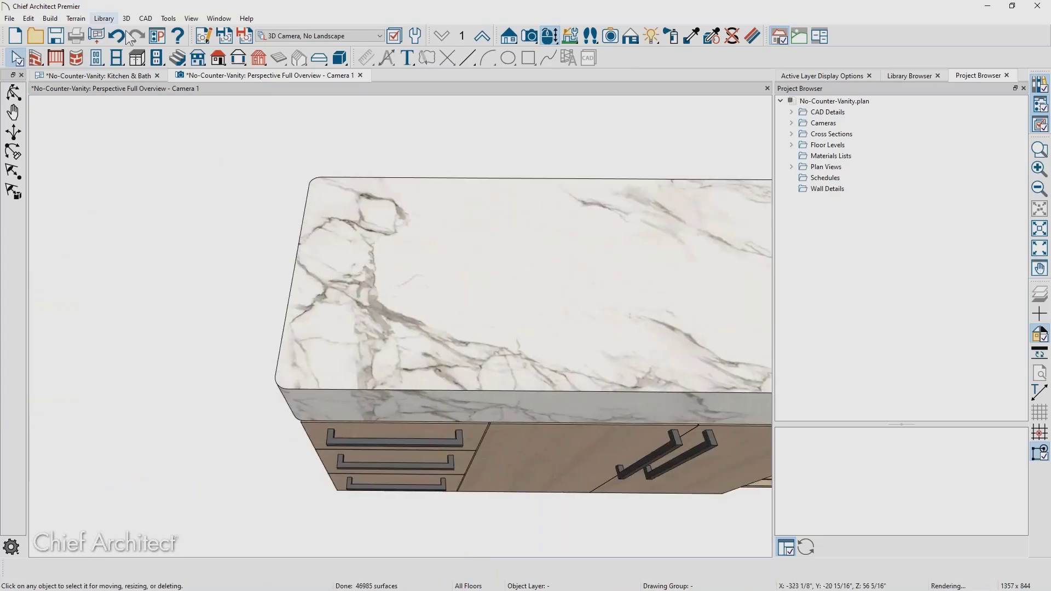
pyautogui.click(91, 80)
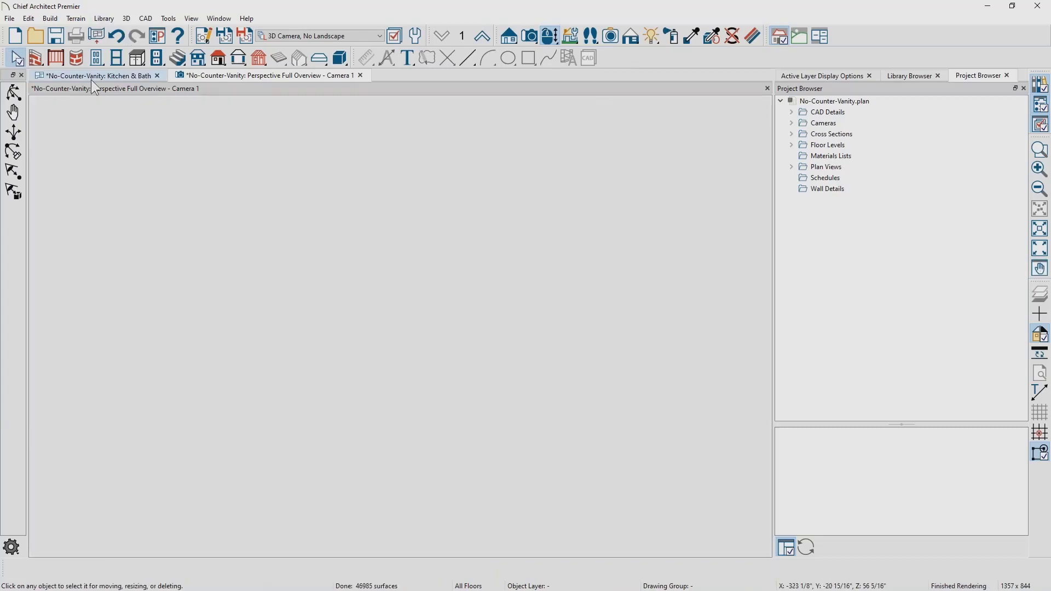
# - Place a standalone base cabinet in the open area to the left of the vanity in the plan
pyautogui.moveTo(217, 317); pyautogui.dragTo(761, 361, button='middle')
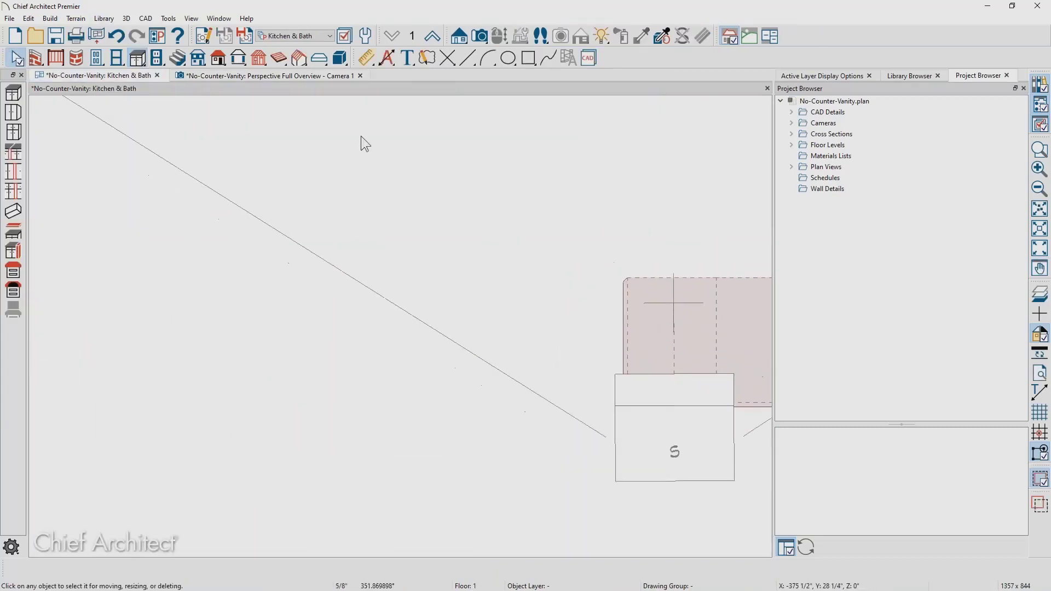
pyautogui.click(137, 57)
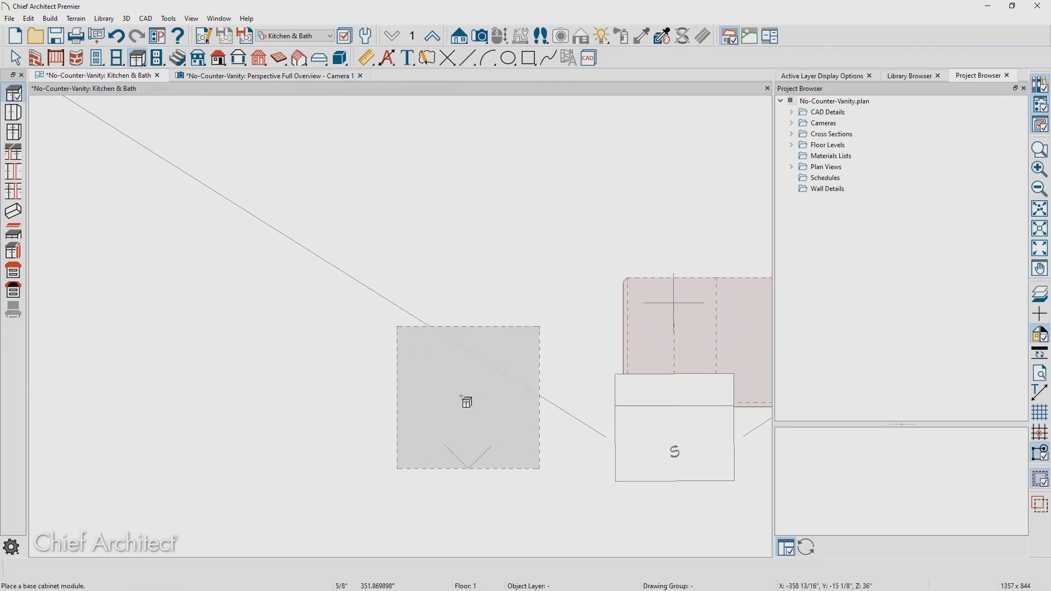
pyautogui.click(331, 344)
pyautogui.press('Escape')
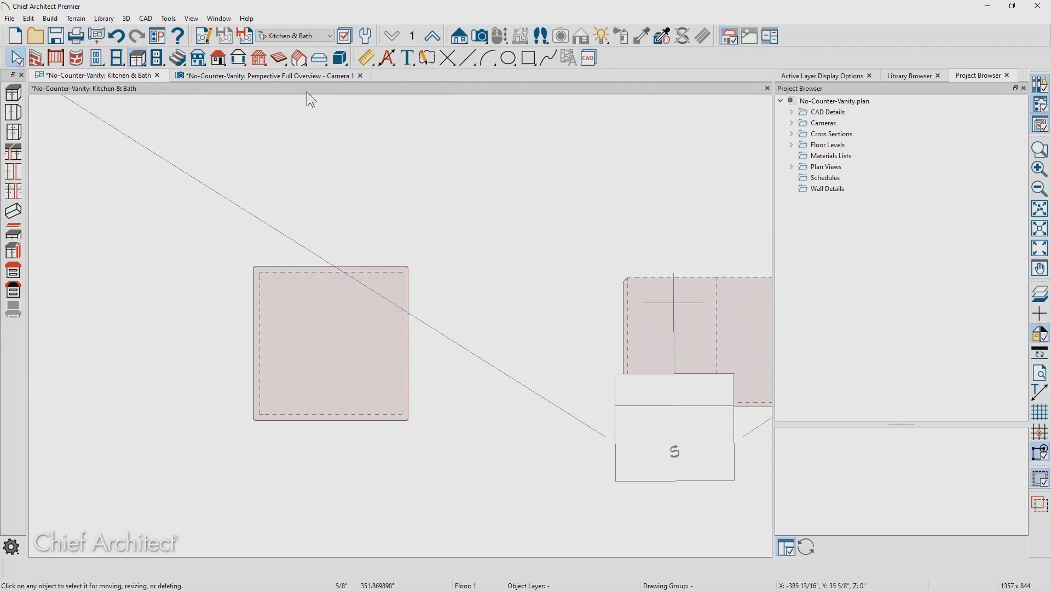
# - In the perspective camera view, open the new base cabinet's specification and set its Right side type to Custom Face
pyautogui.click(300, 72)
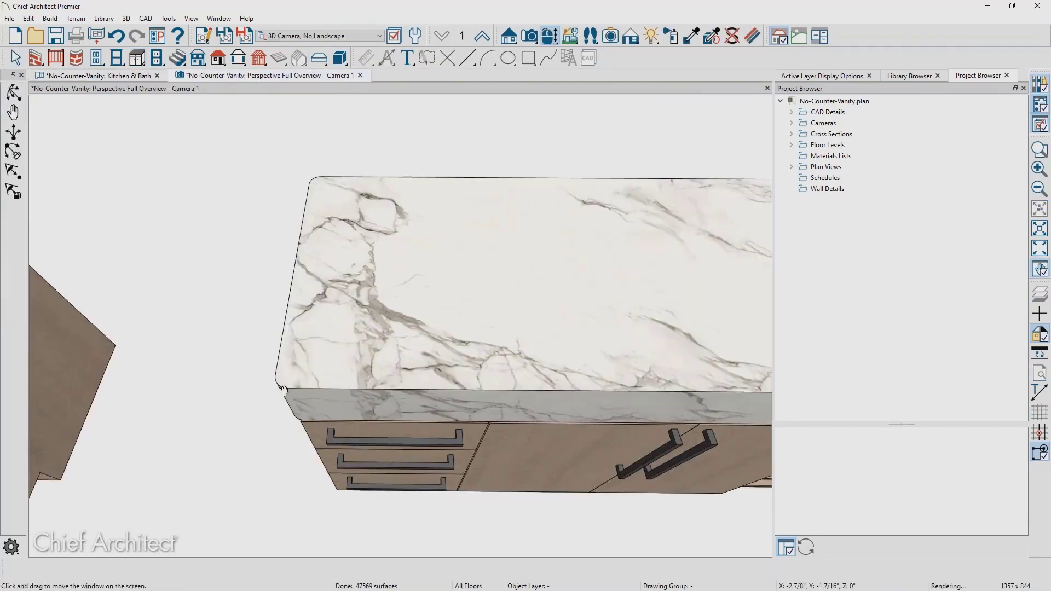
pyautogui.moveTo(269, 392); pyautogui.dragTo(550, 386, button='middle')
pyautogui.moveTo(498, 393); pyautogui.dragTo(480, 374)
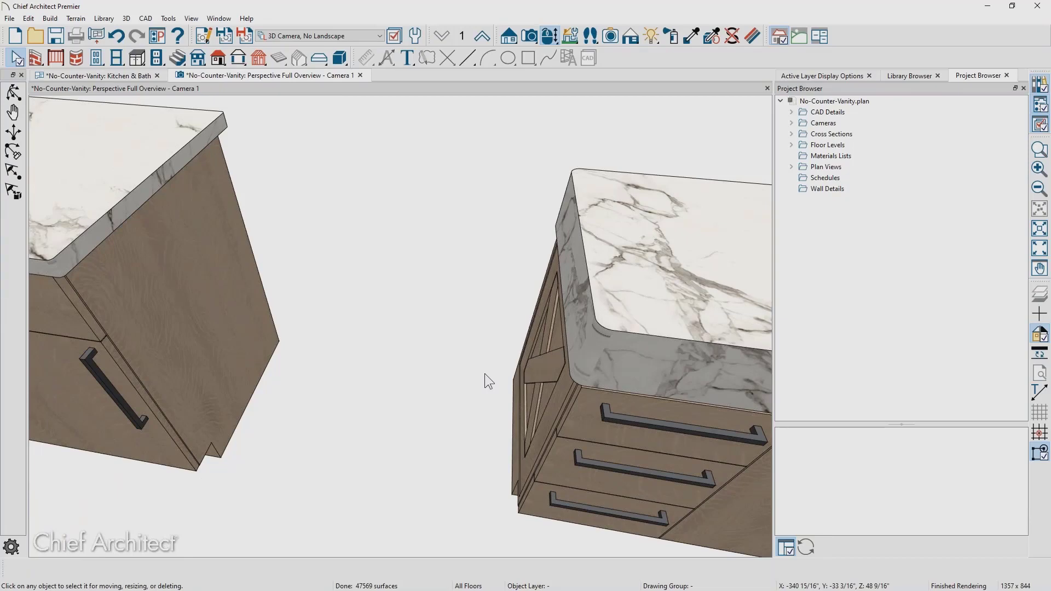
pyautogui.moveTo(347, 377); pyautogui.dragTo(438, 389, button='middle')
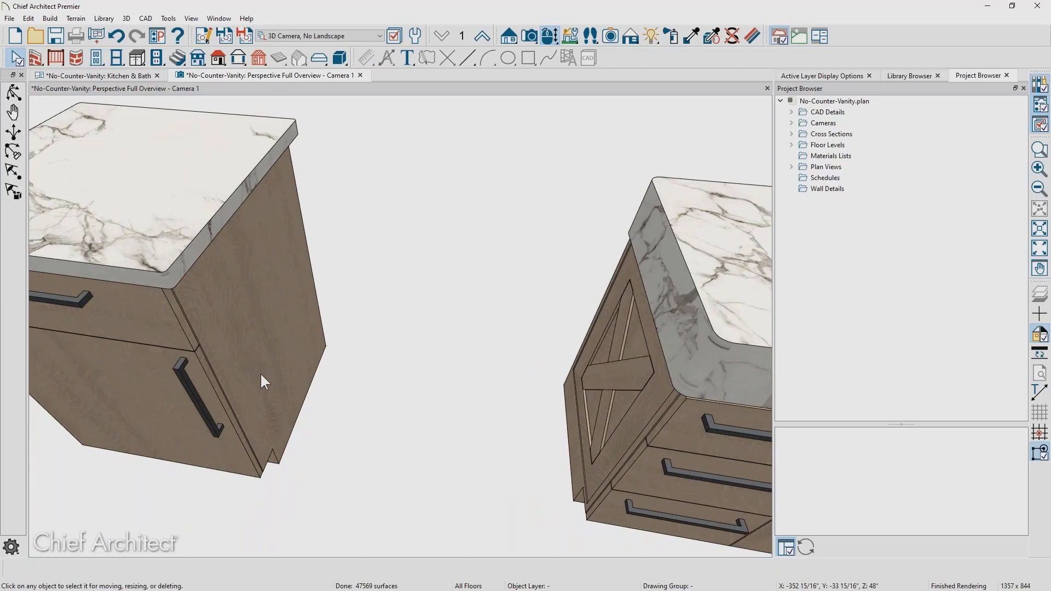
pyautogui.doubleClick(166, 414)
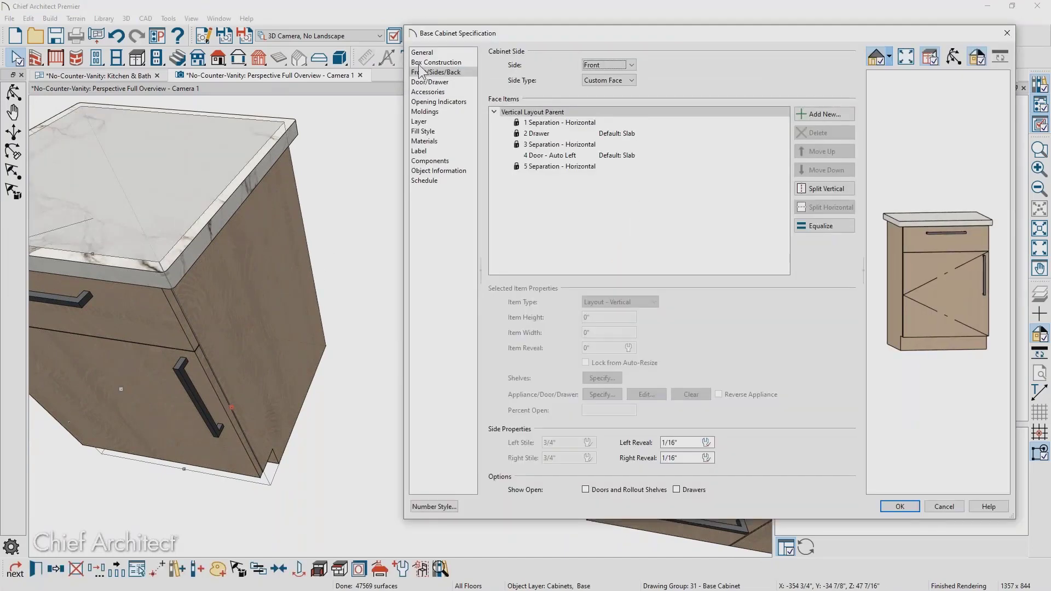
pyautogui.click(433, 72)
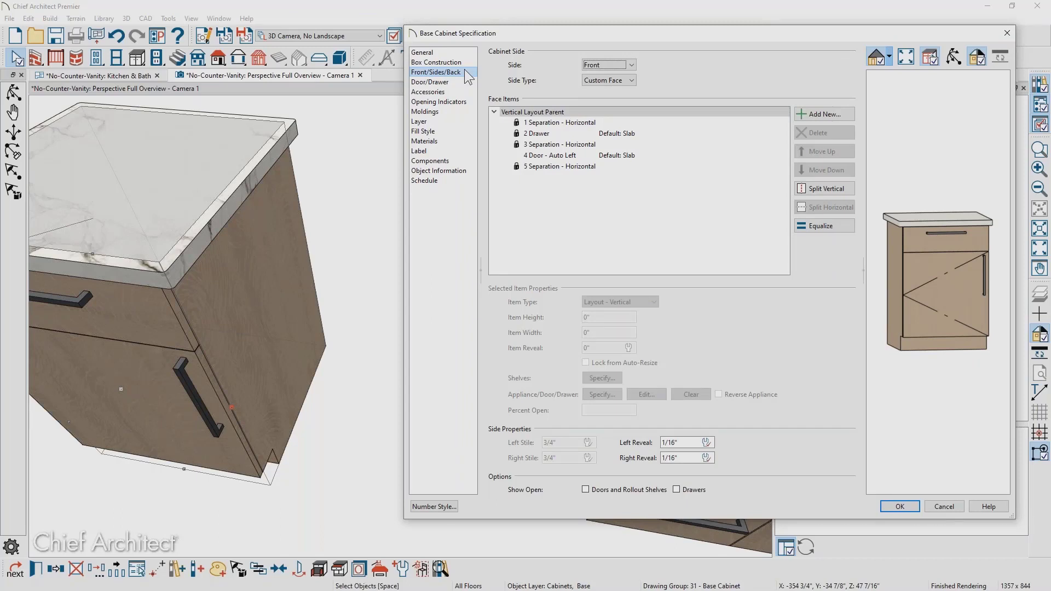
pyautogui.click(633, 65)
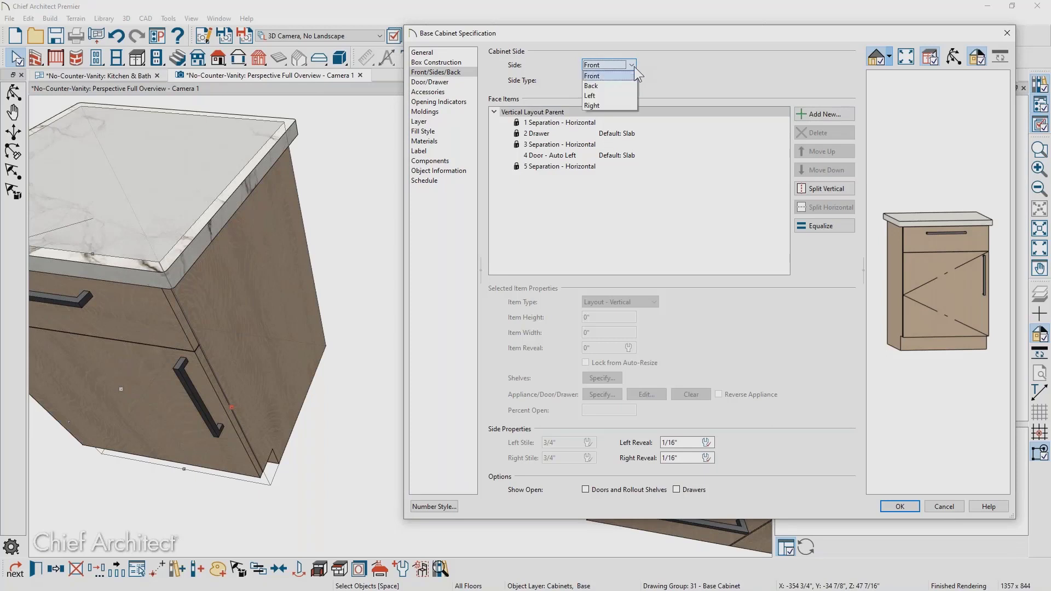
pyautogui.click(613, 109)
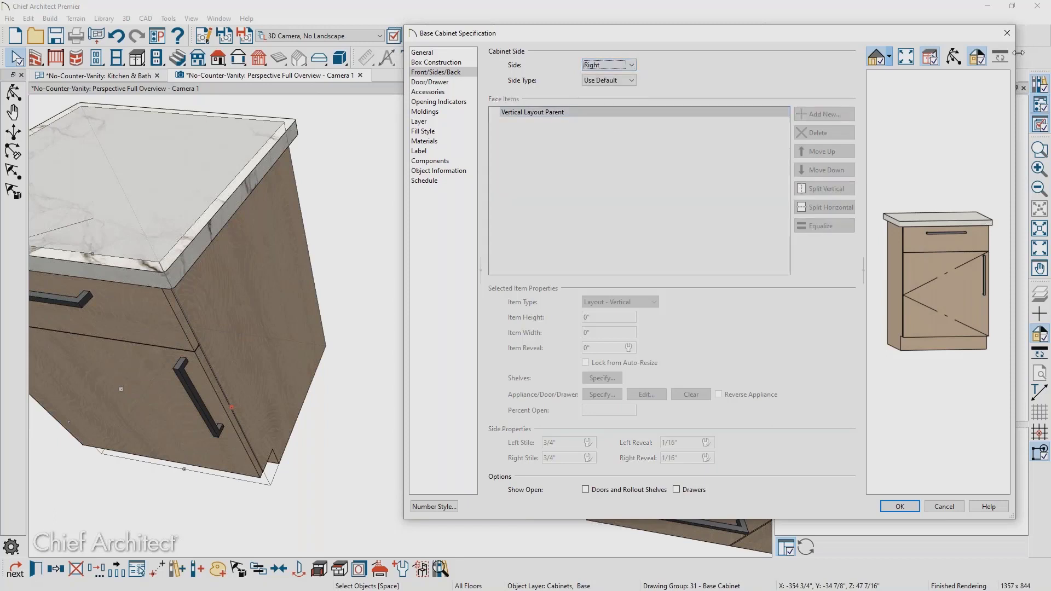
pyautogui.moveTo(963, 212); pyautogui.dragTo(864, 210)
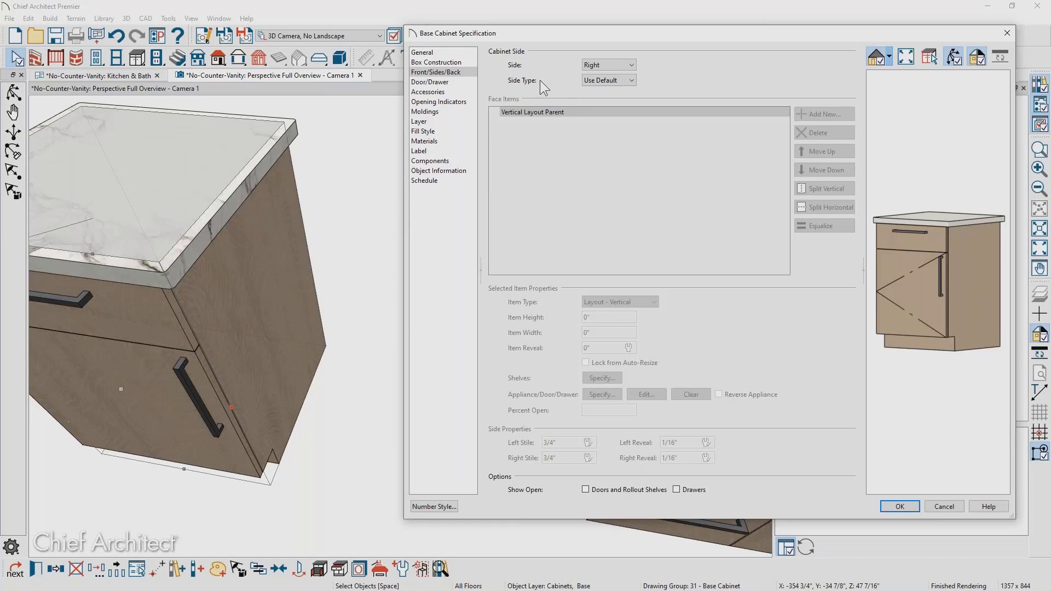
pyautogui.click(603, 84)
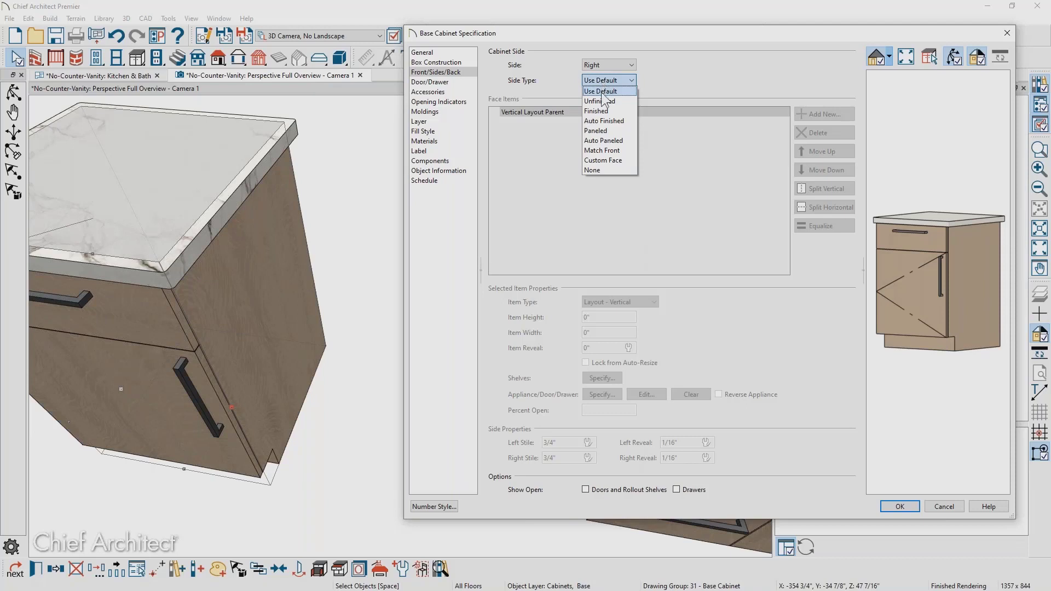
pyautogui.click(625, 161)
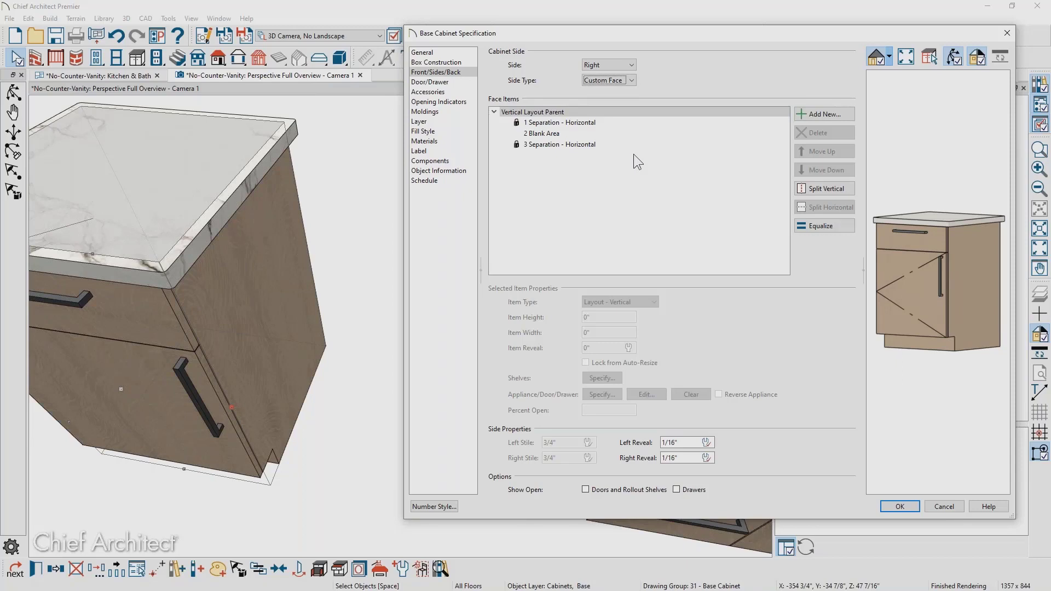
# - Change the blank area of the cabinet's right side face to a Side Panel - Inset
pyautogui.click(603, 136)
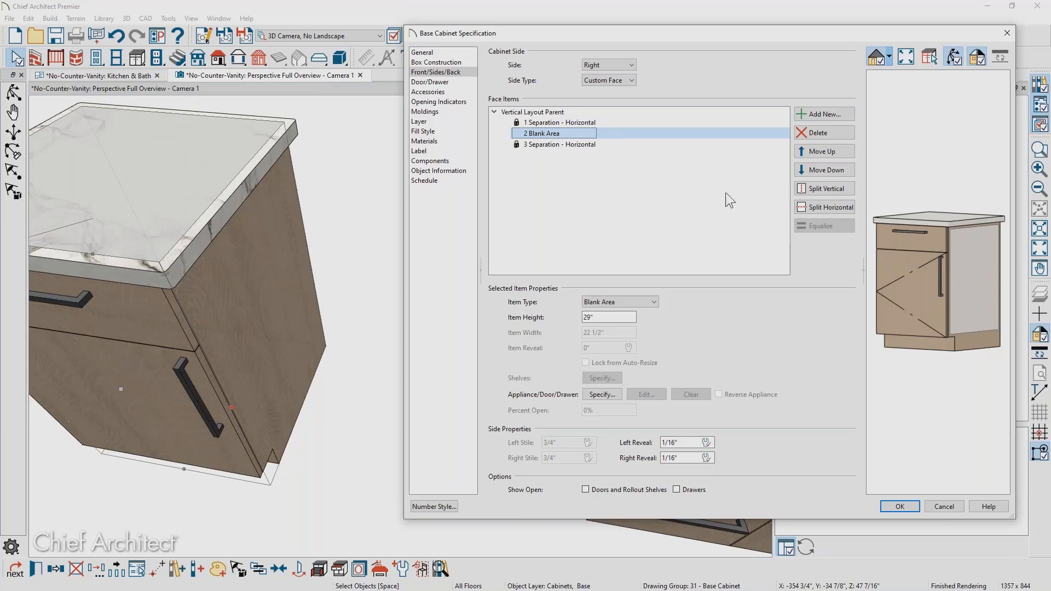
pyautogui.click(649, 303)
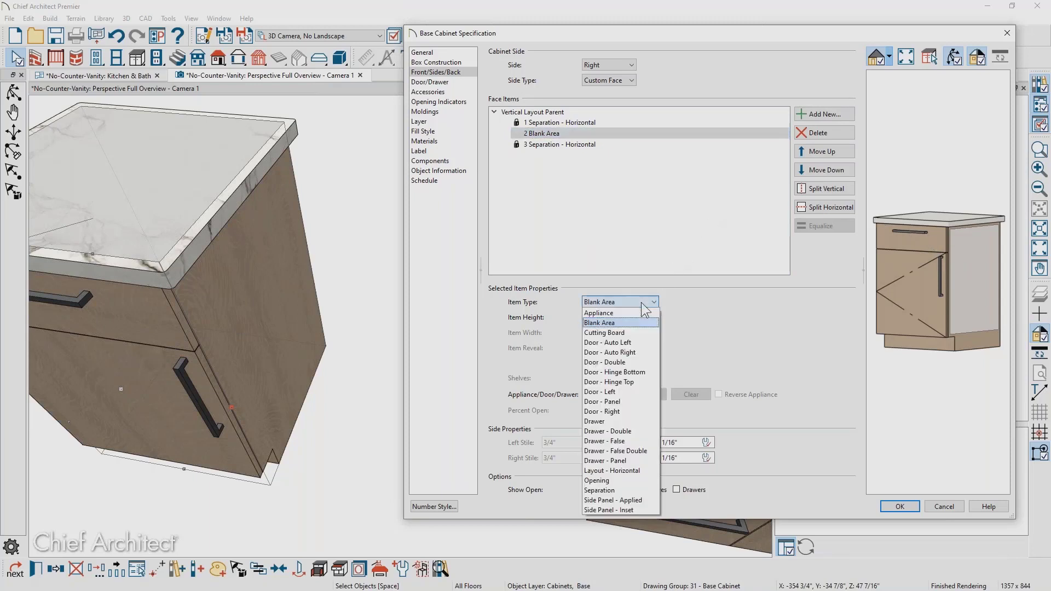
pyautogui.click(650, 511)
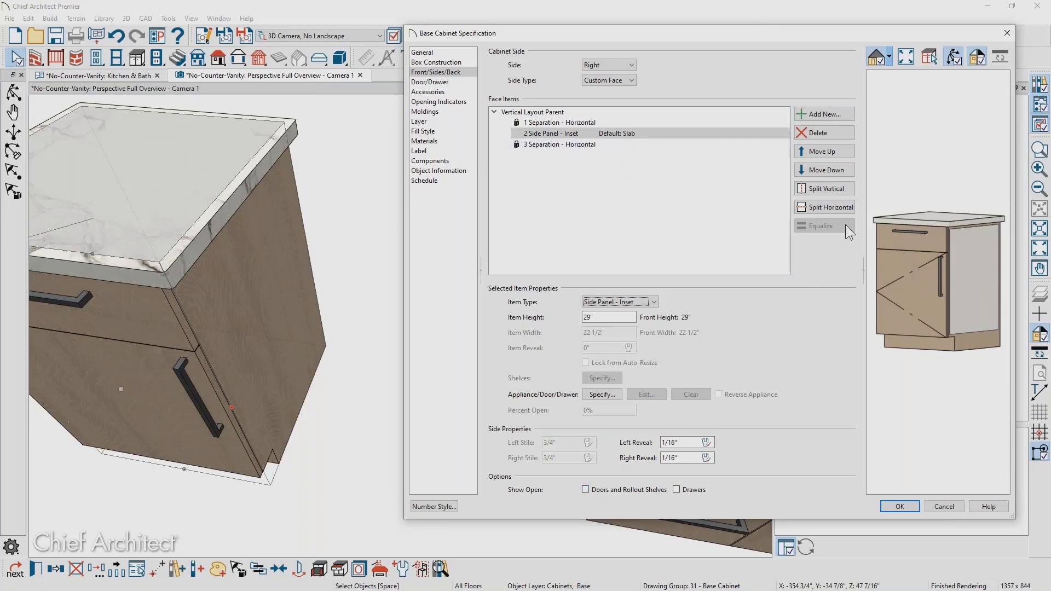
# - Look at the library option for the side panel's door style without choosing one, and accept the cabinet specification
pyautogui.click(601, 395)
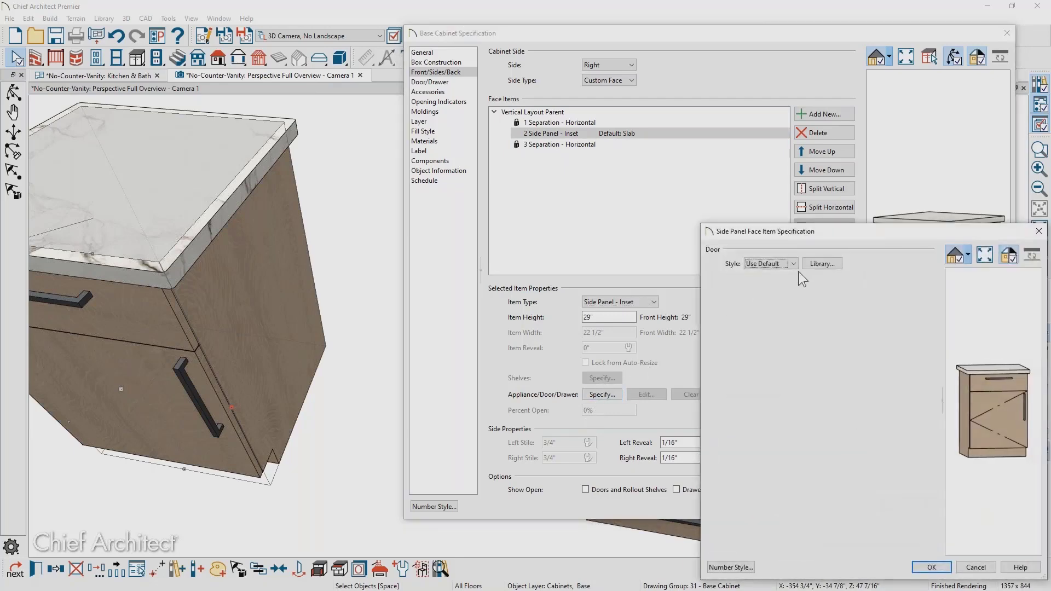
pyautogui.click(814, 264)
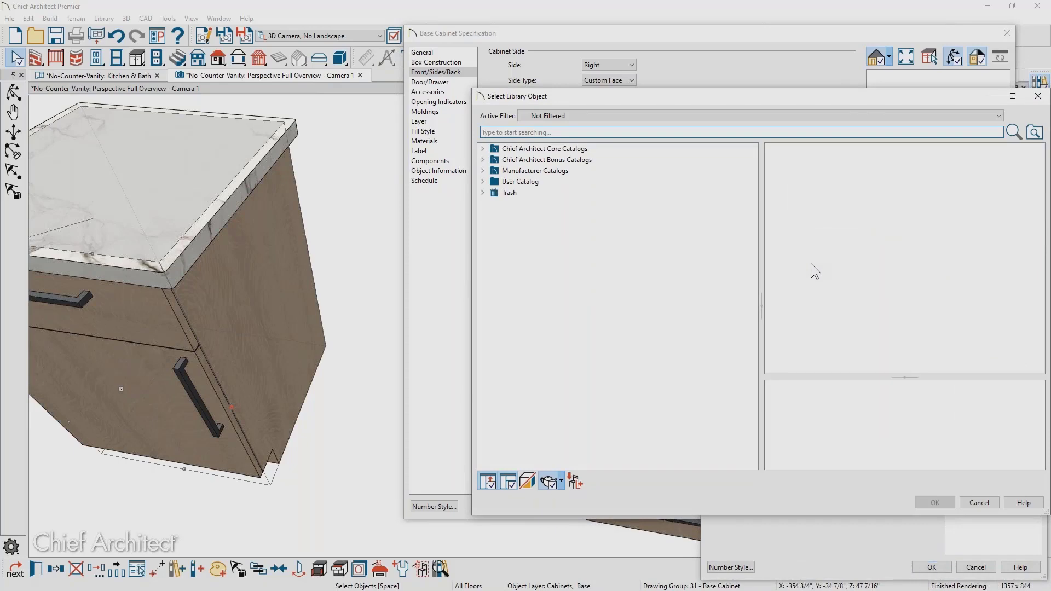
pyautogui.press('Escape')
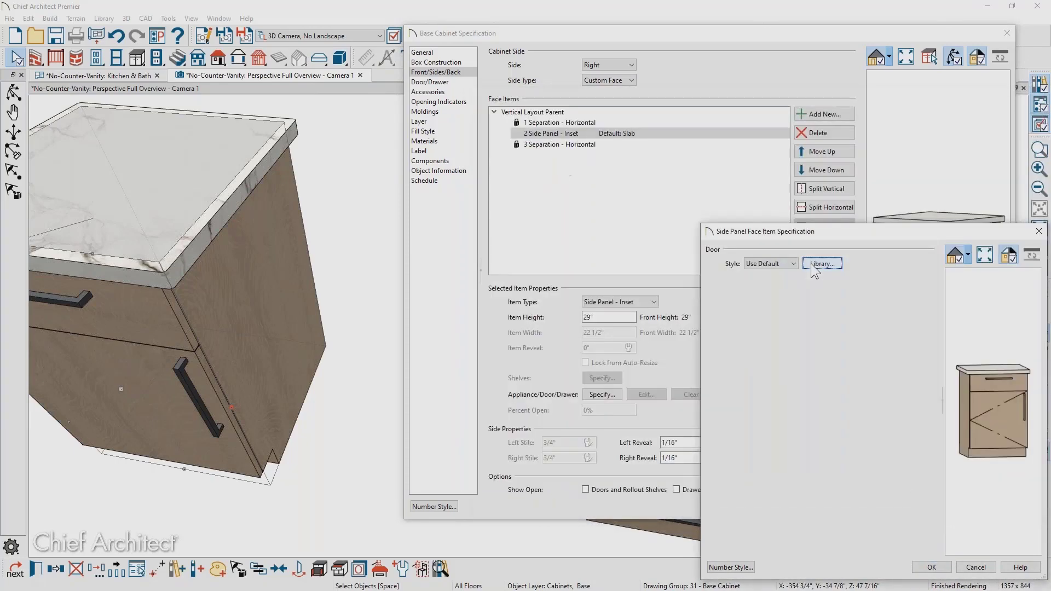
pyautogui.click(947, 569)
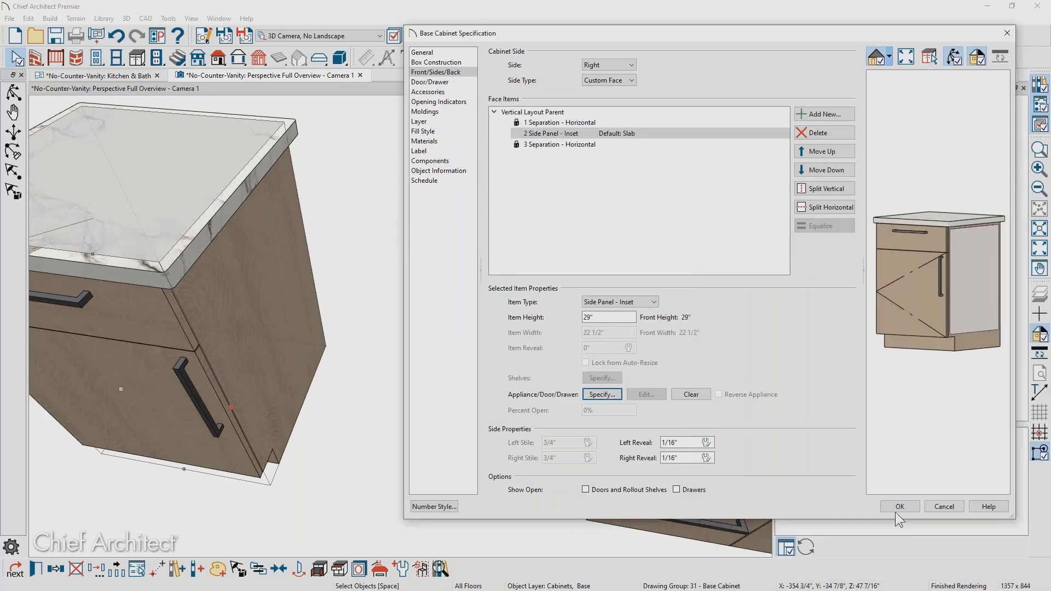
pyautogui.click(901, 506)
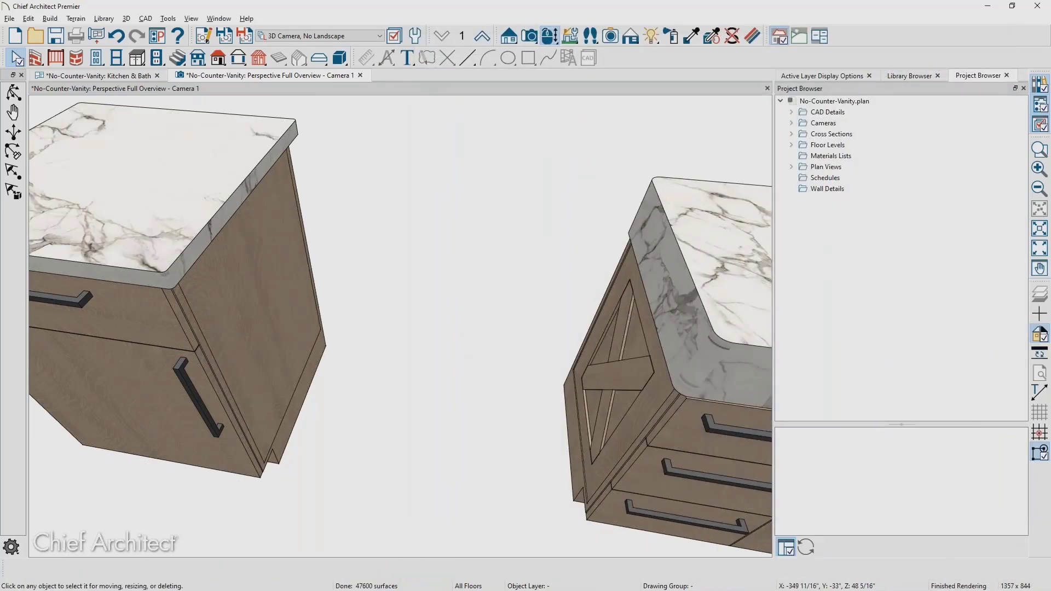
# - Browse the library's User Catalog to the Vanity folder inside Chief-Challenge
pyautogui.moveTo(480, 344); pyautogui.dragTo(404, 313, button='middle')
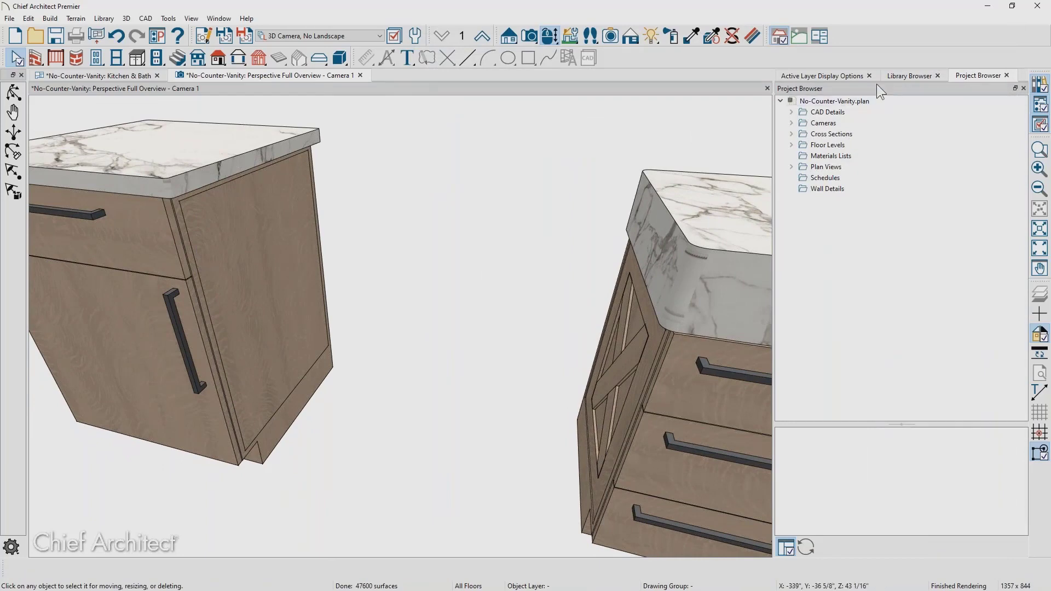
pyautogui.click(905, 75)
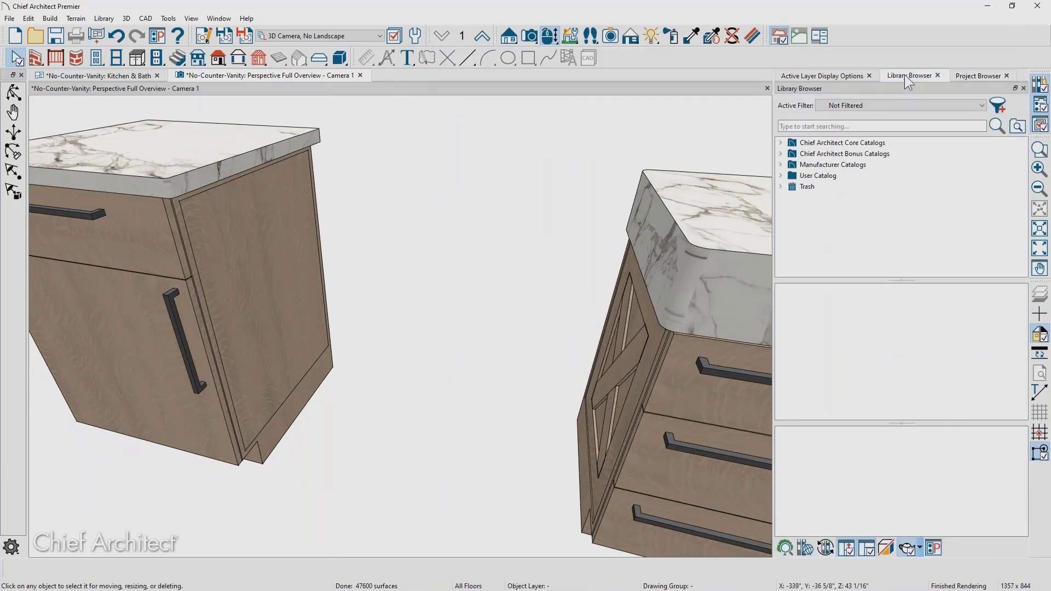
pyautogui.click(782, 176)
pyautogui.click(823, 187)
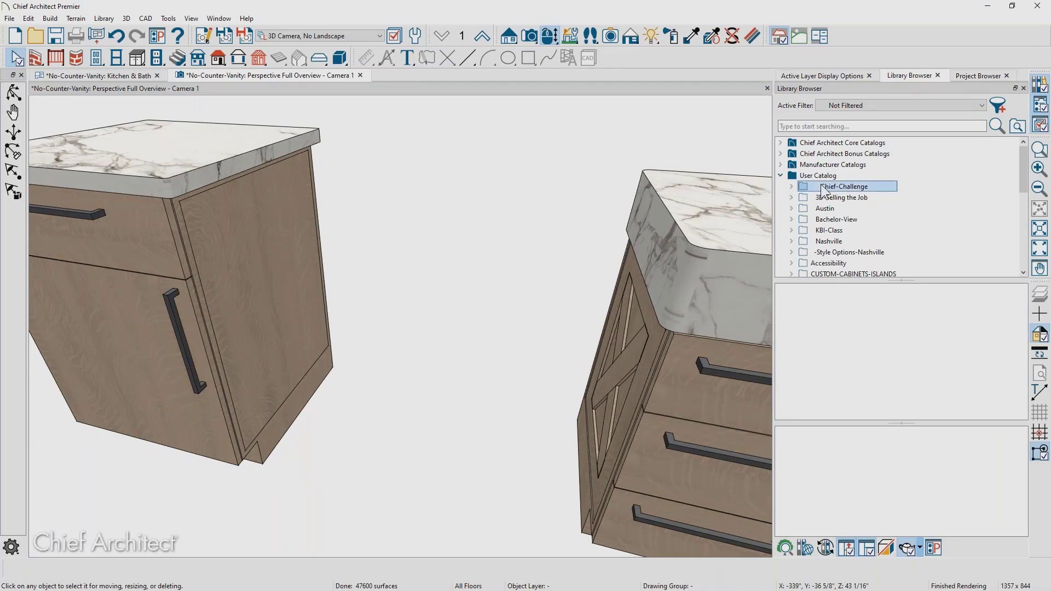
pyautogui.doubleClick(1018, 383)
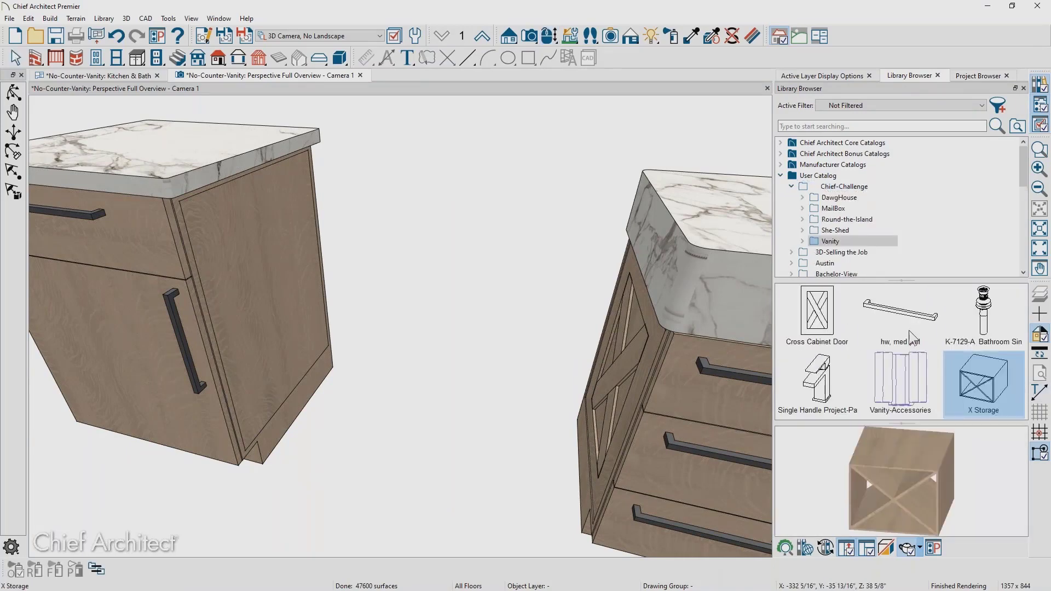
# - Apply the Cross Cabinet Door from the library to the cabinet's inset right side panel, replacing only that component
pyautogui.click(836, 327)
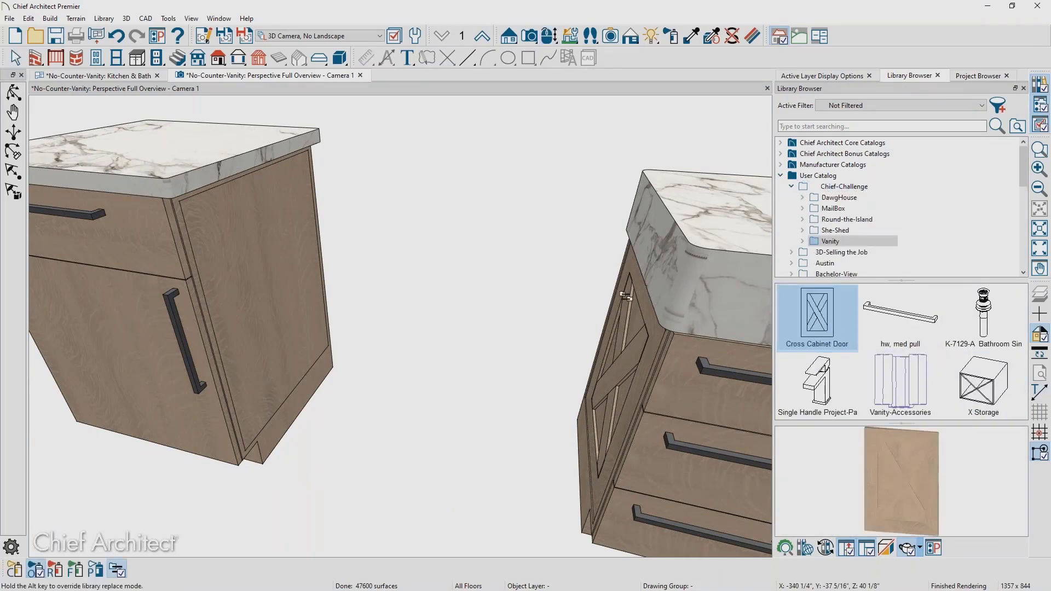
pyautogui.click(15, 570)
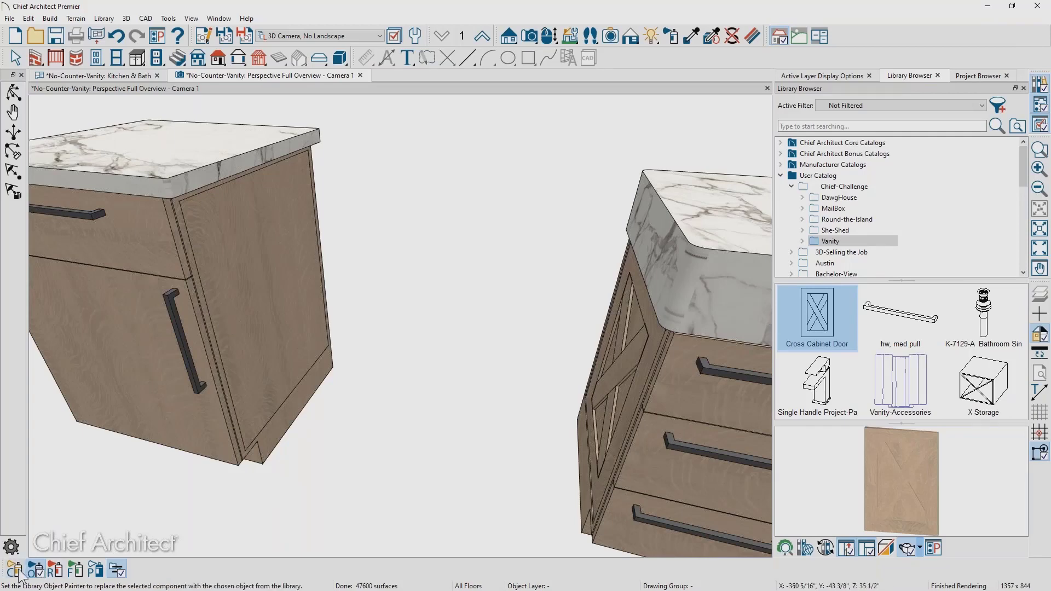
pyautogui.click(247, 332)
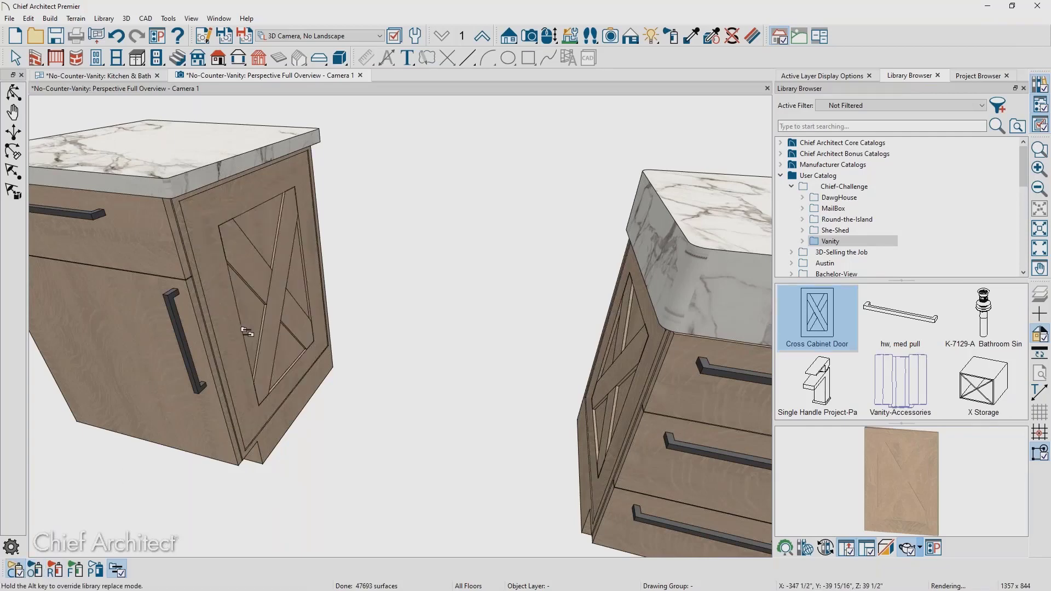
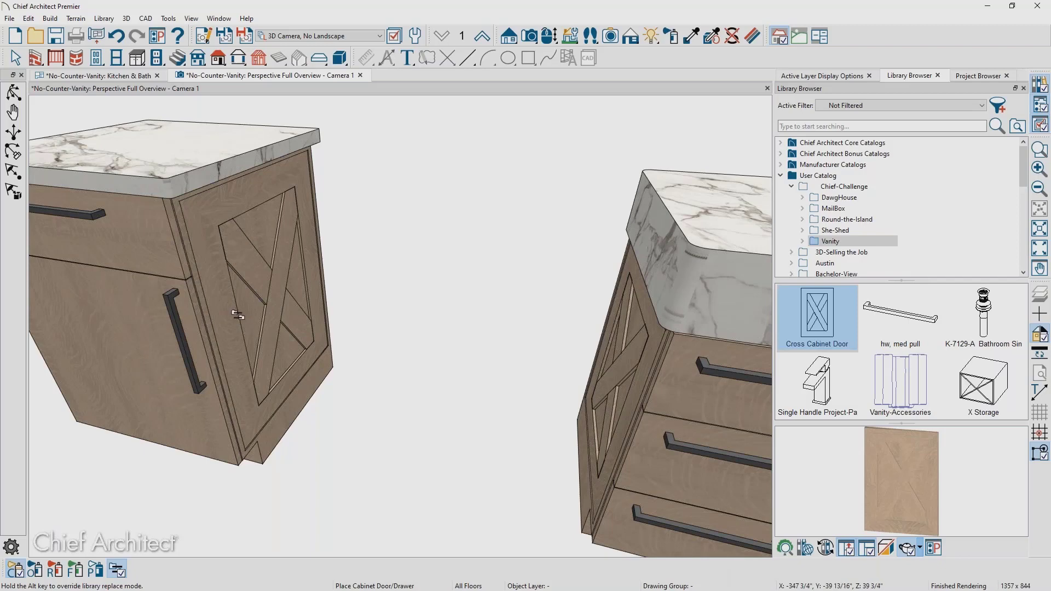
# - Generate a custom countertop from the standalone base cabinet and stretch its left edge well past the cabinet side
pyautogui.moveTo(233, 313); pyautogui.dragTo(618, 383, button='middle')
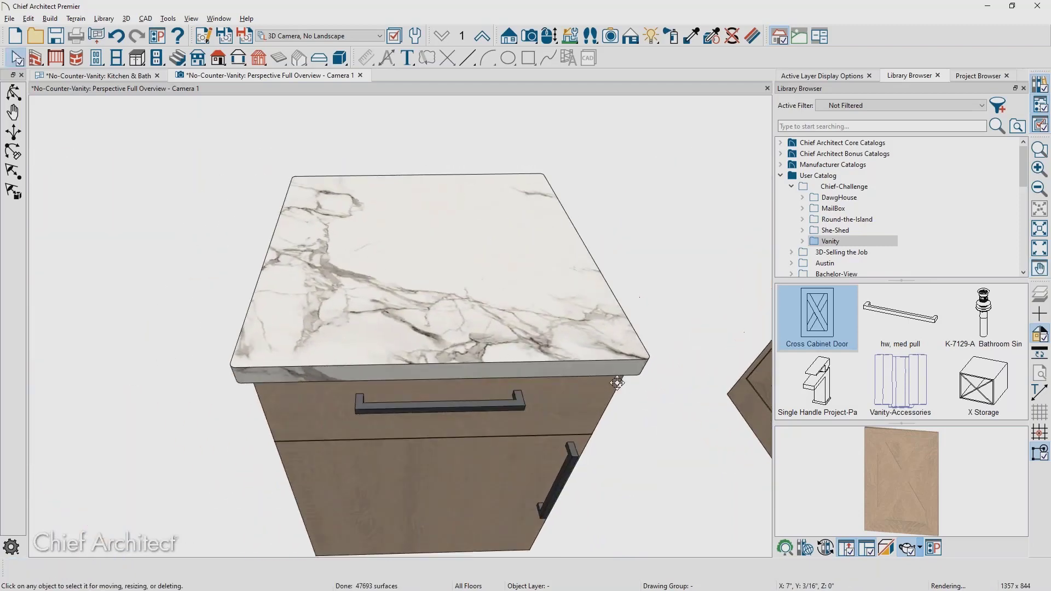
pyautogui.click(492, 432)
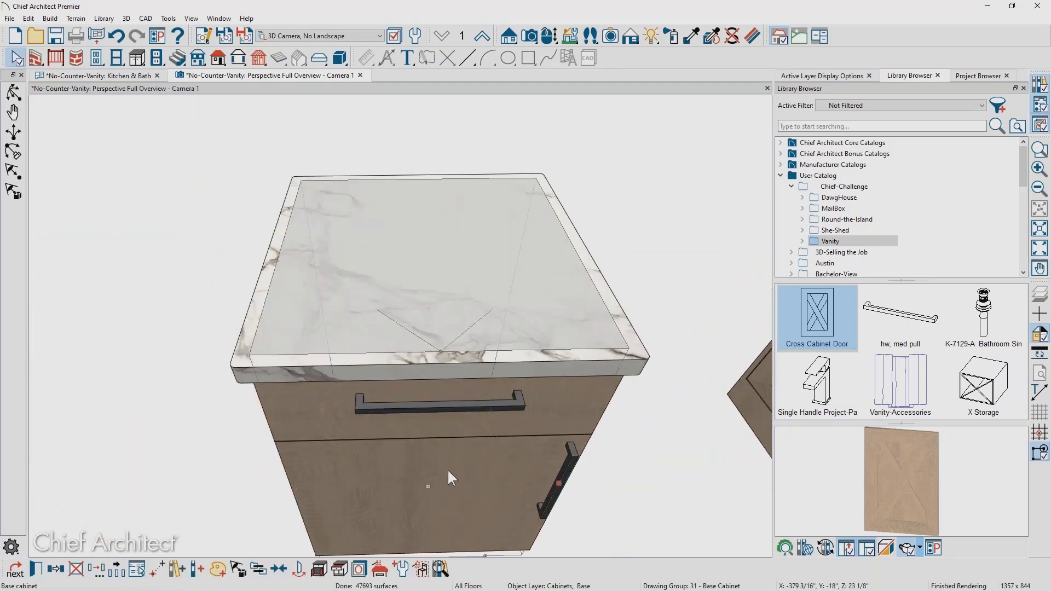
pyautogui.click(383, 569)
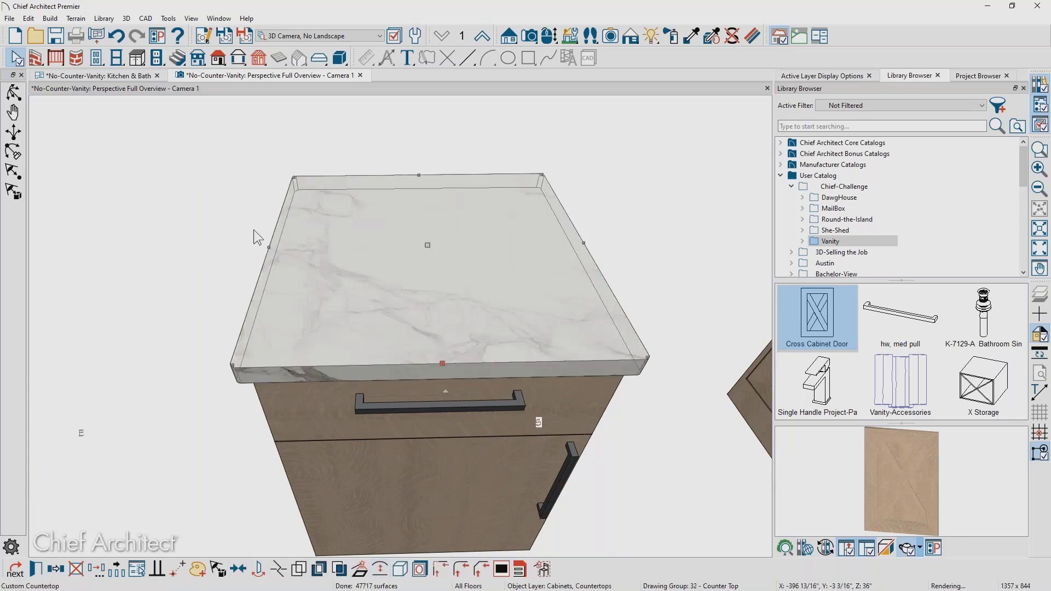
pyautogui.moveTo(258, 257); pyautogui.dragTo(127, 260)
pyautogui.press('Escape')
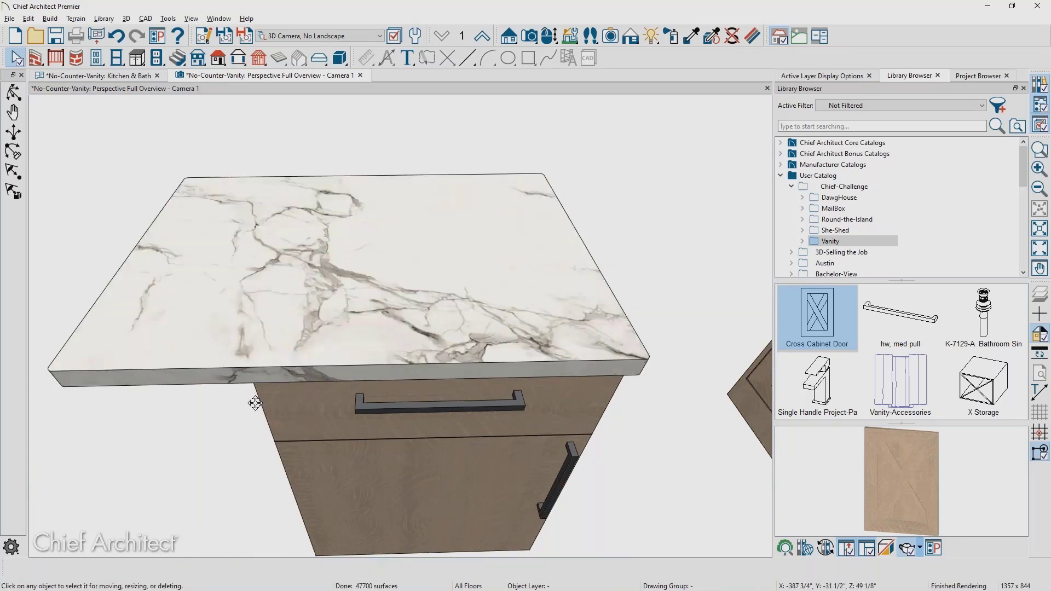
# - Open the custom countertop's specification at its molding profiles and move the dialog clear of the library catalog tree
pyautogui.moveTo(259, 407); pyautogui.dragTo(252, 400, button='middle')
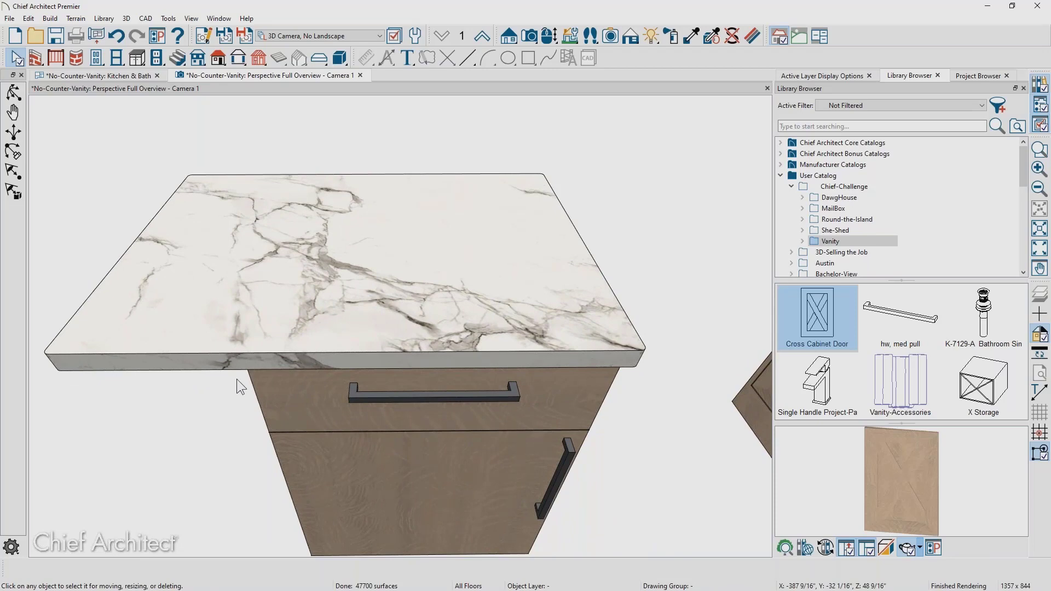
pyautogui.doubleClick(241, 349)
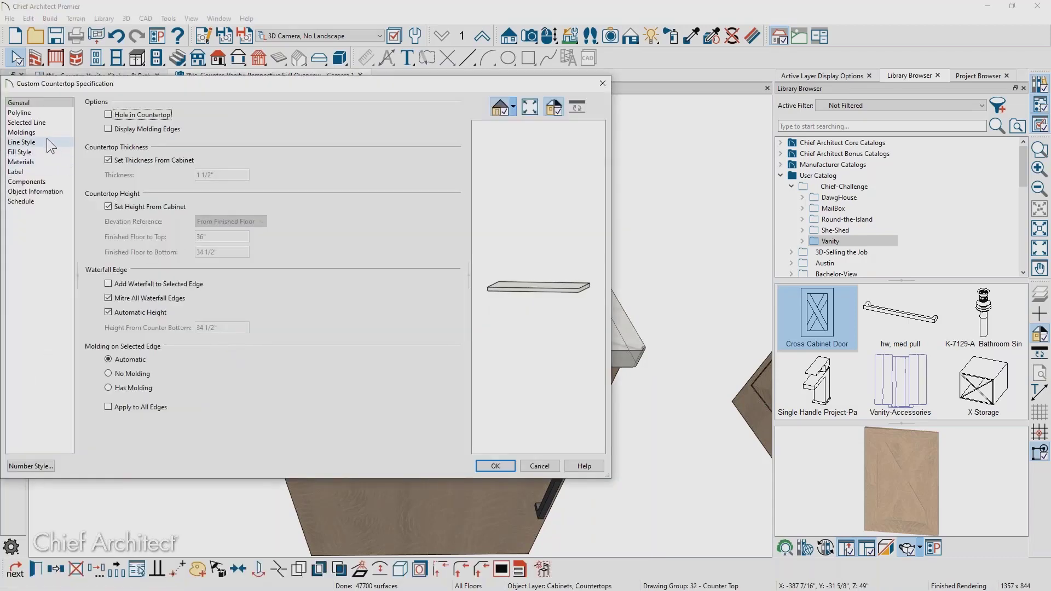
pyautogui.click(47, 138)
pyautogui.click(47, 133)
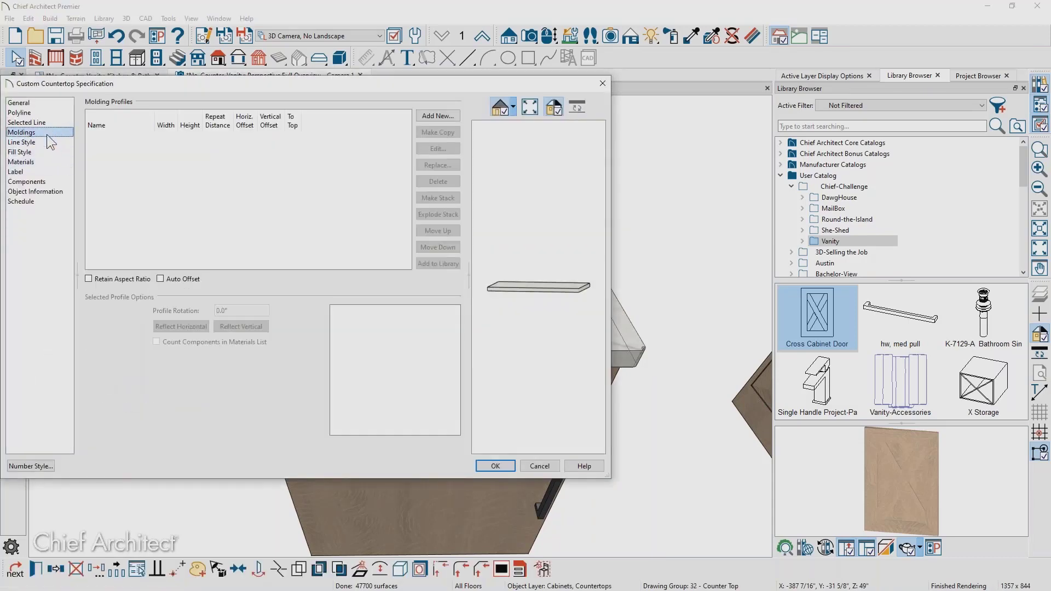
pyautogui.moveTo(104, 84); pyautogui.dragTo(345, 129)
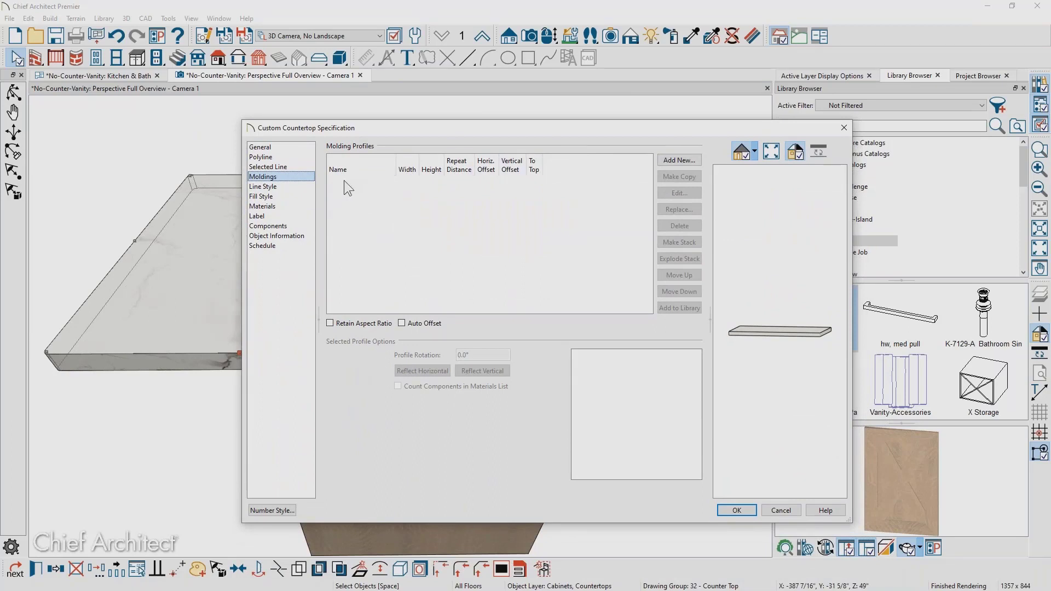
# - Start adding a molding profile and examine the Edge Molding profiles in the Chief Architect Core Catalogs
pyautogui.click(674, 160)
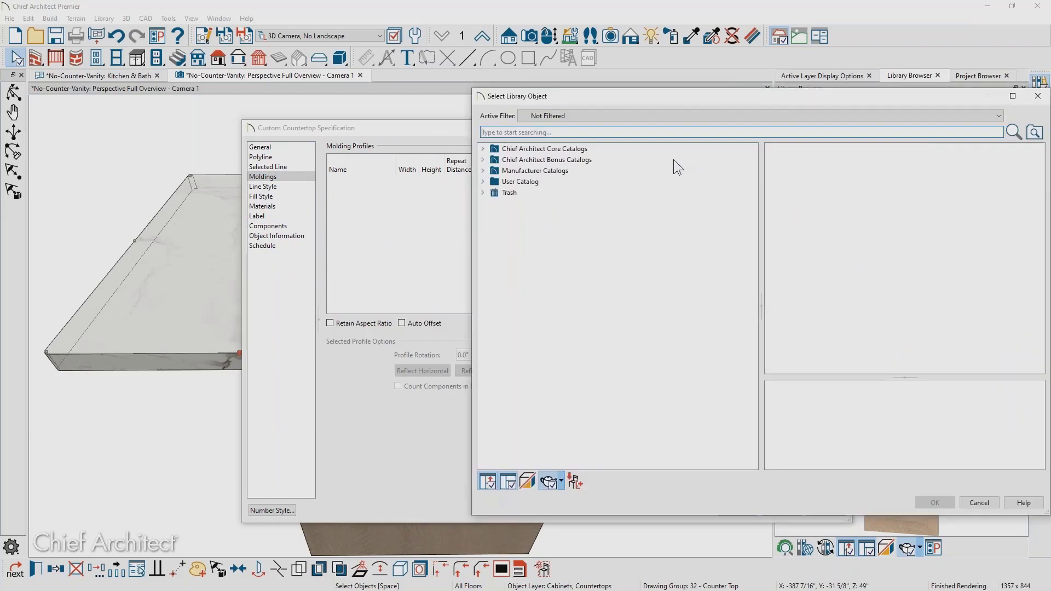
pyautogui.click(581, 149)
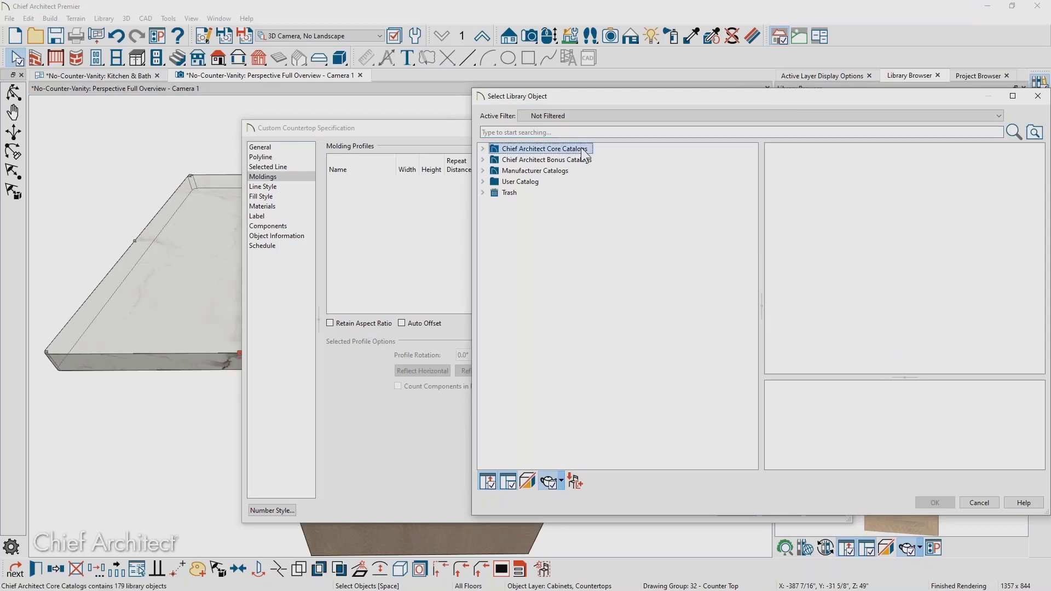
pyautogui.click(484, 149)
pyautogui.click(494, 159)
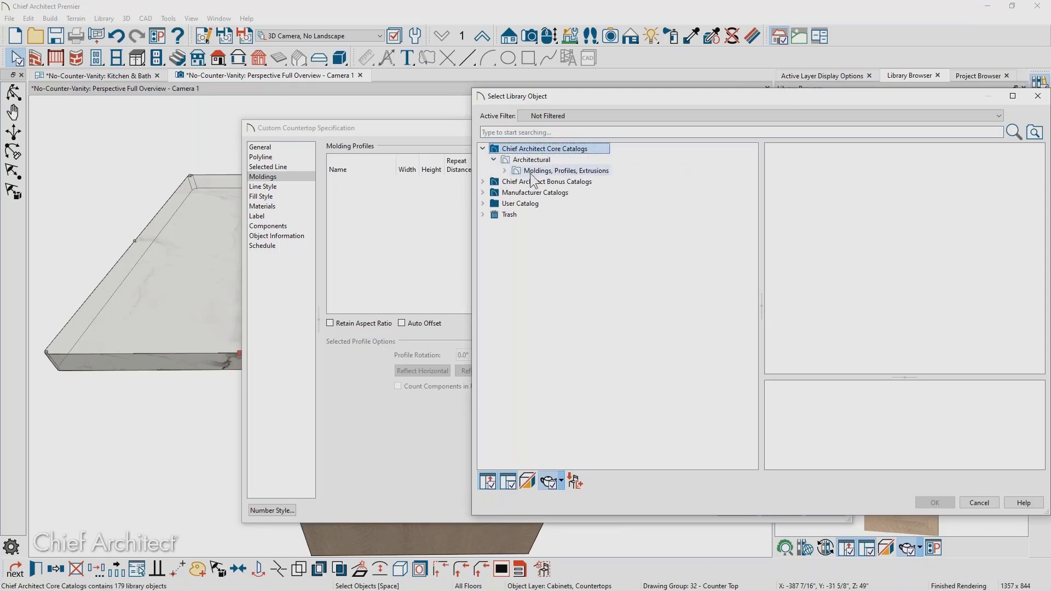
pyautogui.click(505, 170)
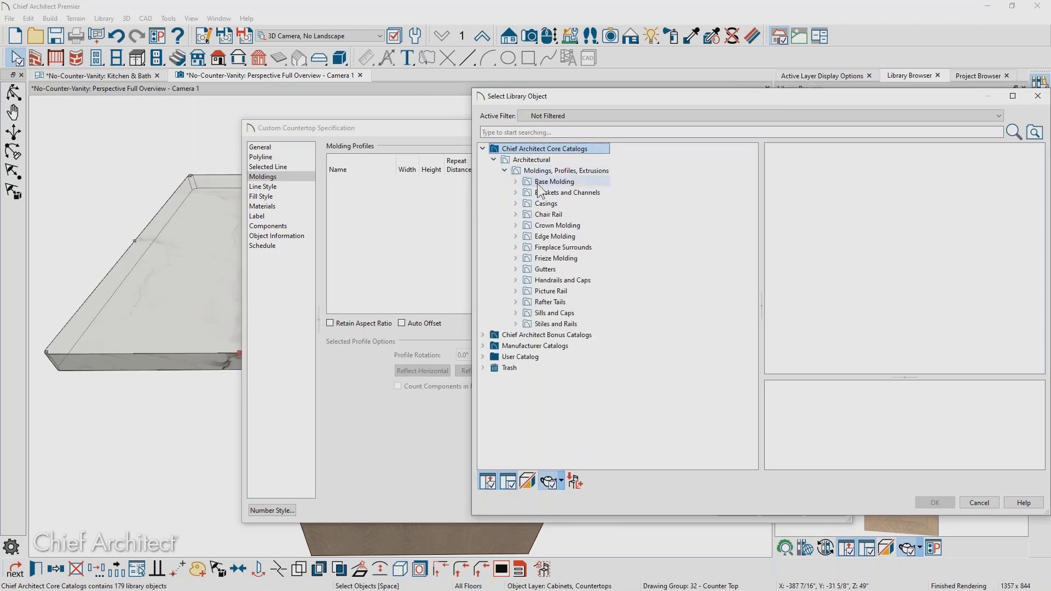
pyautogui.click(559, 237)
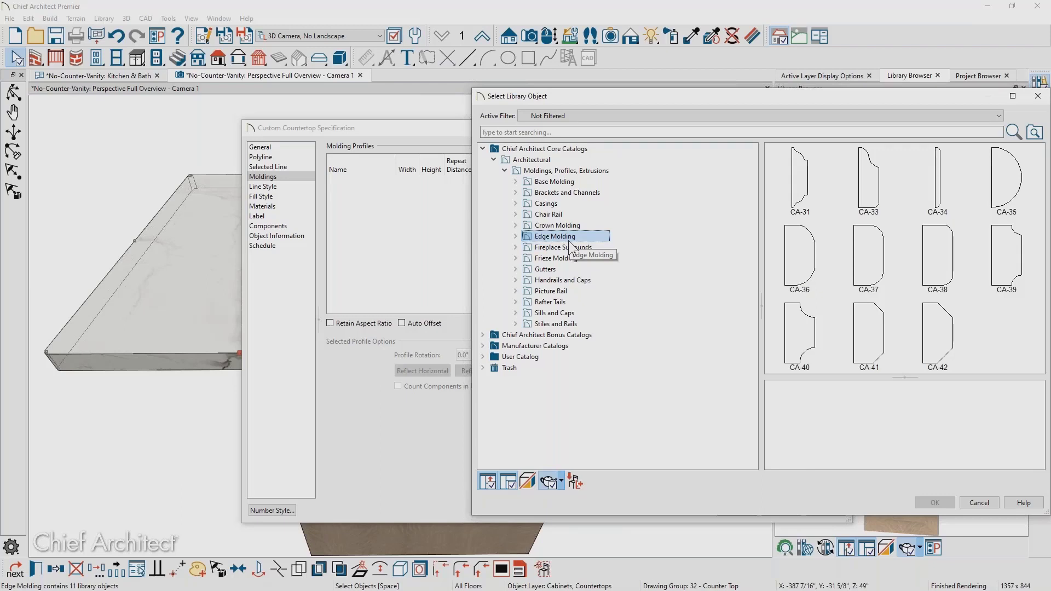
# - Add the Bird's Beak profile from the bonus catalog's Countertop Edge Profiles to the custom countertop and accept the specification
pyautogui.click(482, 334)
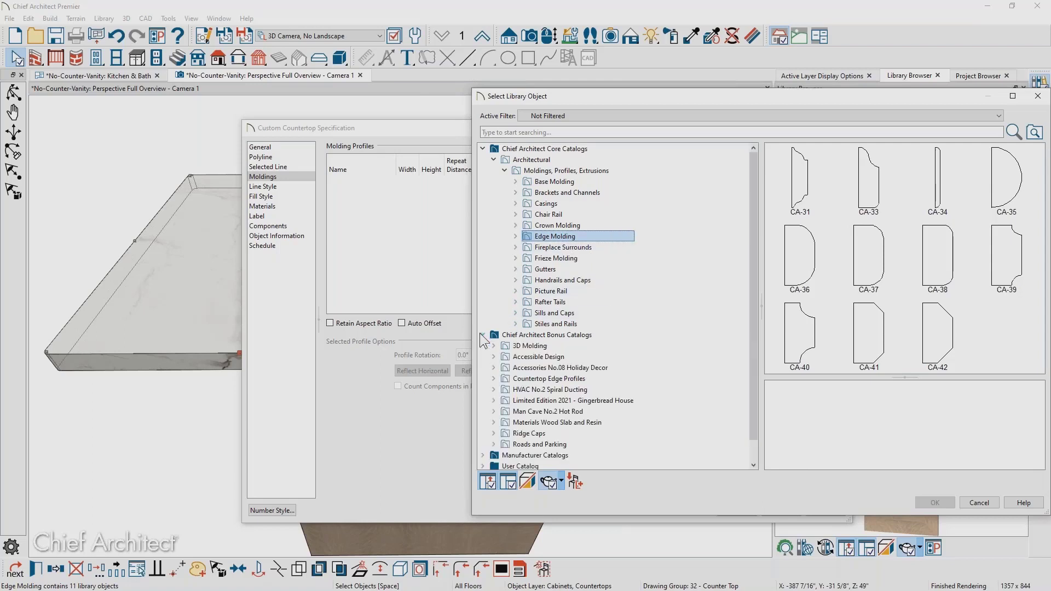
pyautogui.click(527, 379)
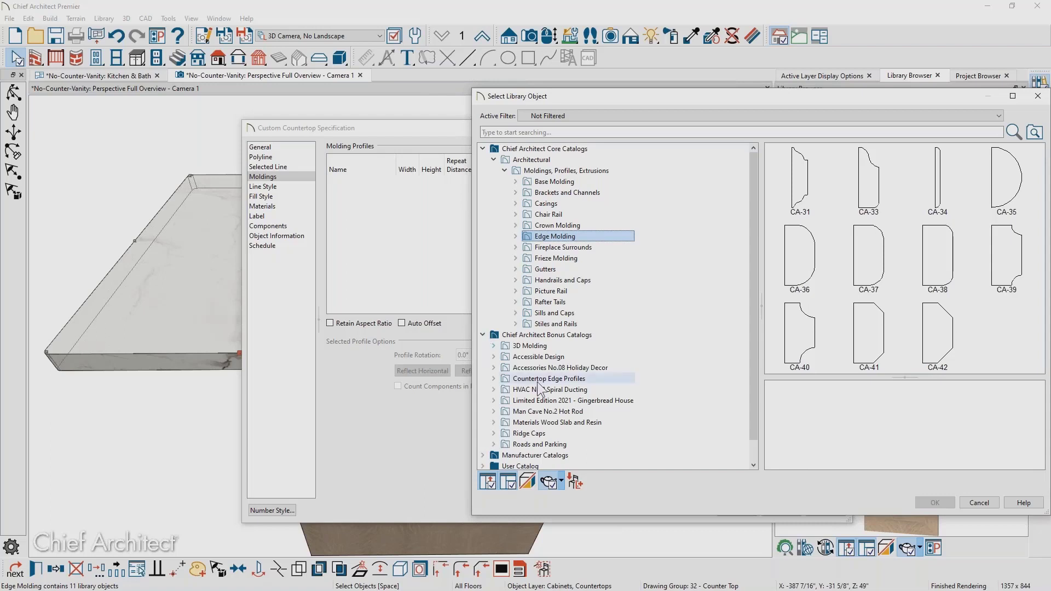
pyautogui.click(494, 378)
pyautogui.scroll(-2, 588, 368)
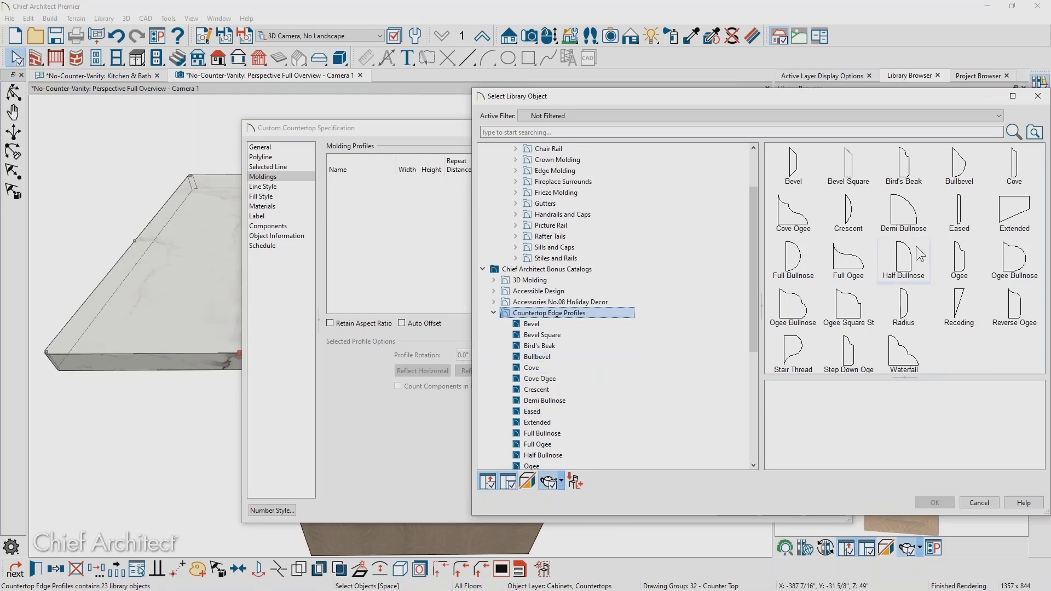
pyautogui.click(913, 180)
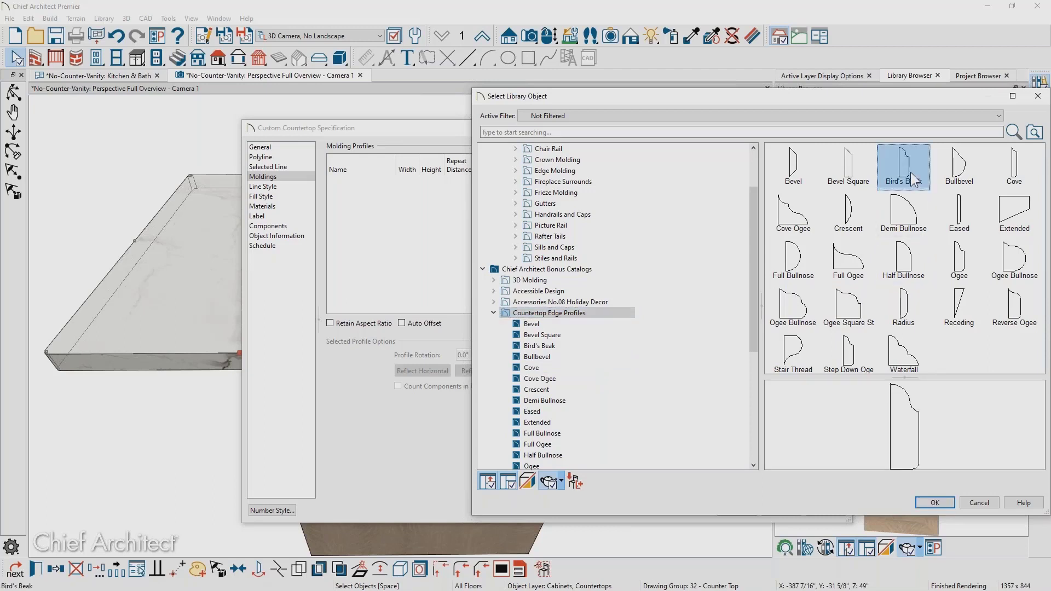
pyautogui.click(934, 501)
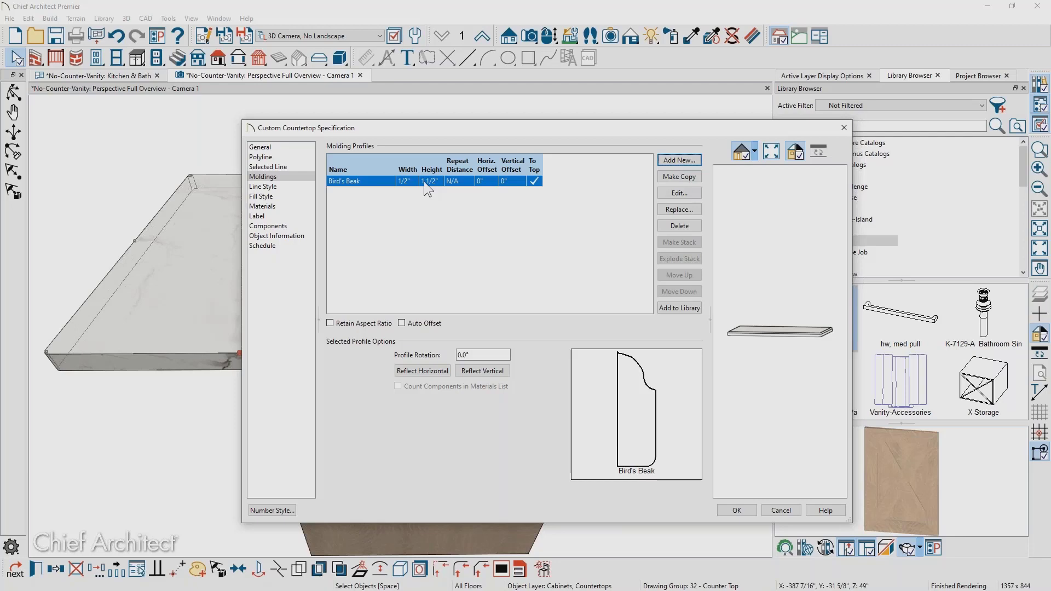
pyautogui.click(737, 509)
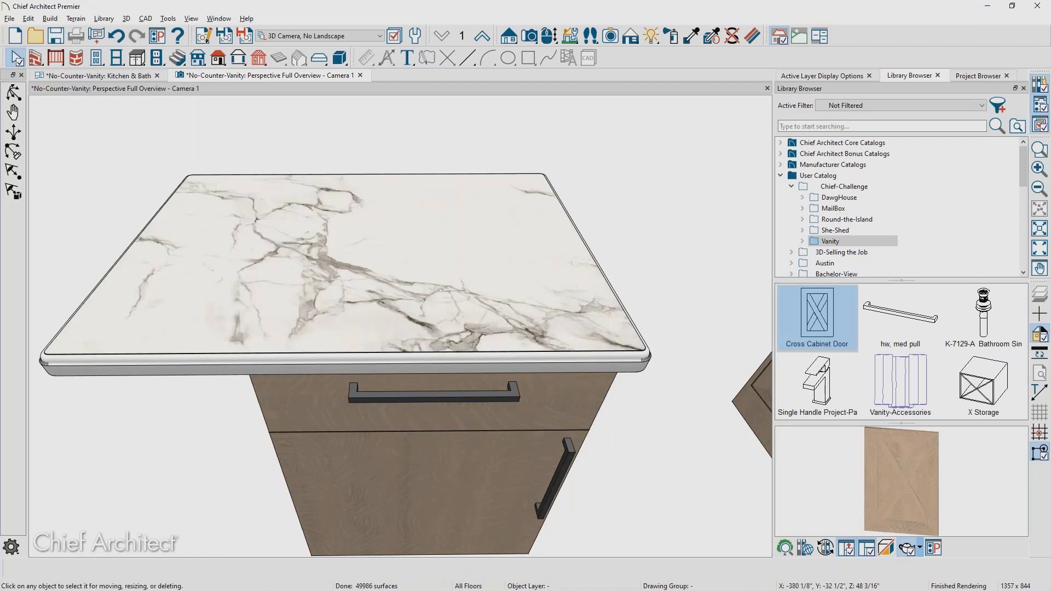
# - Paint the Bird's Beak edge with the countertop's Aura marble material, and undo both the painting and the added molding
pyautogui.moveTo(608, 406); pyautogui.dragTo(594, 403, button='middle')
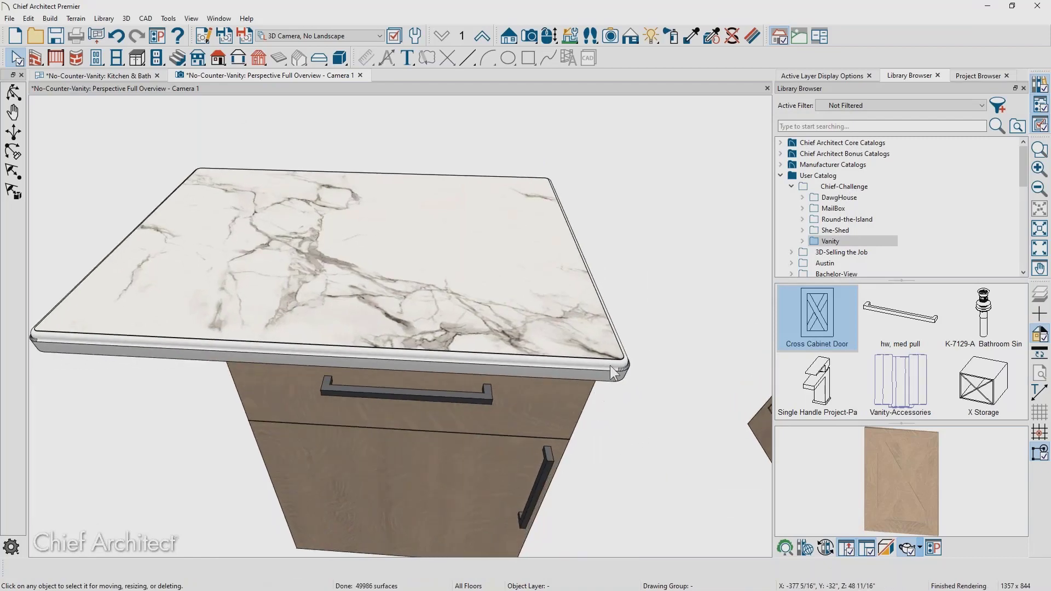
pyautogui.click(693, 36)
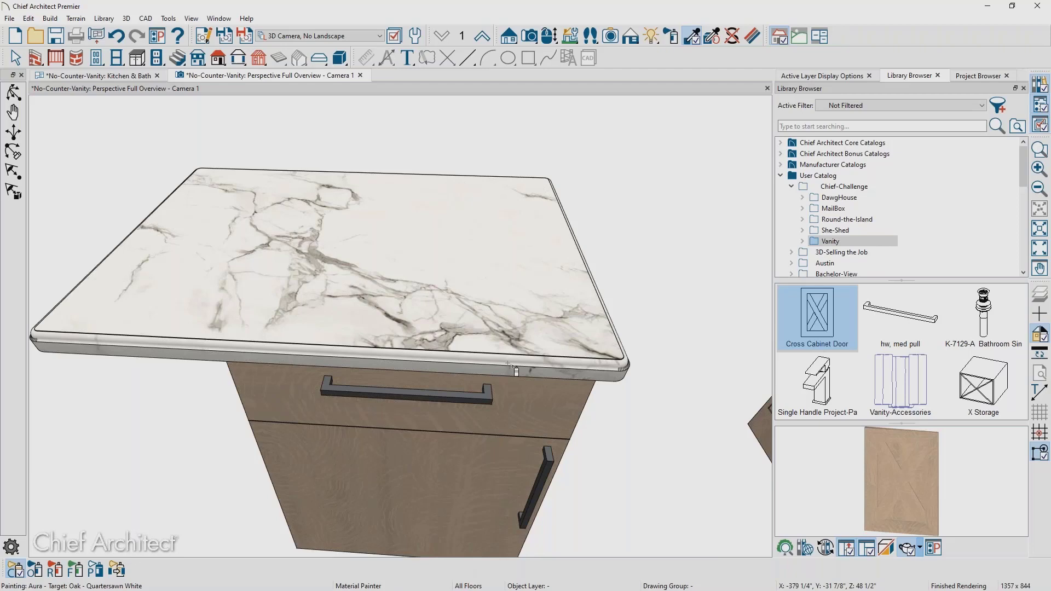
pyautogui.press('space')
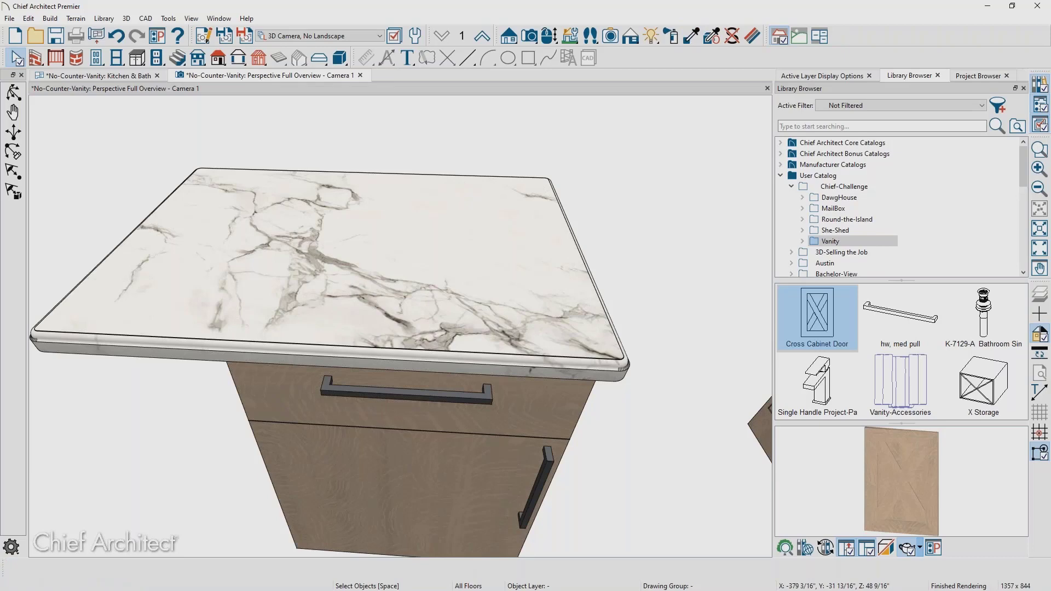
pyautogui.click(116, 39)
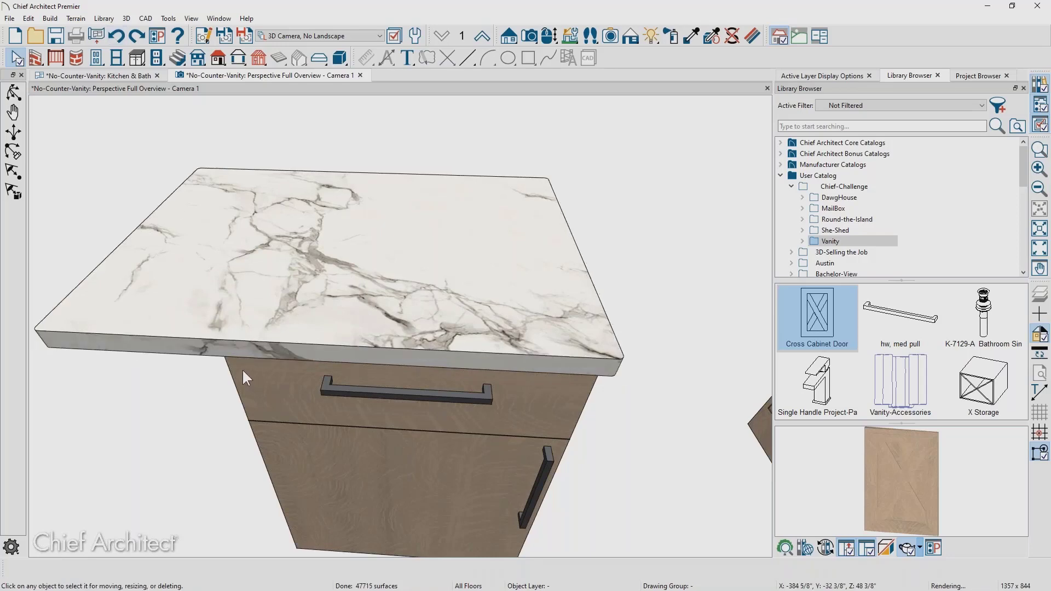
# - Add the Half Bullnose profile from the bonus catalog's Countertop Edge Profiles as the custom countertop's edge molding and accept the specification
pyautogui.moveTo(169, 361); pyautogui.dragTo(218, 362, button='middle')
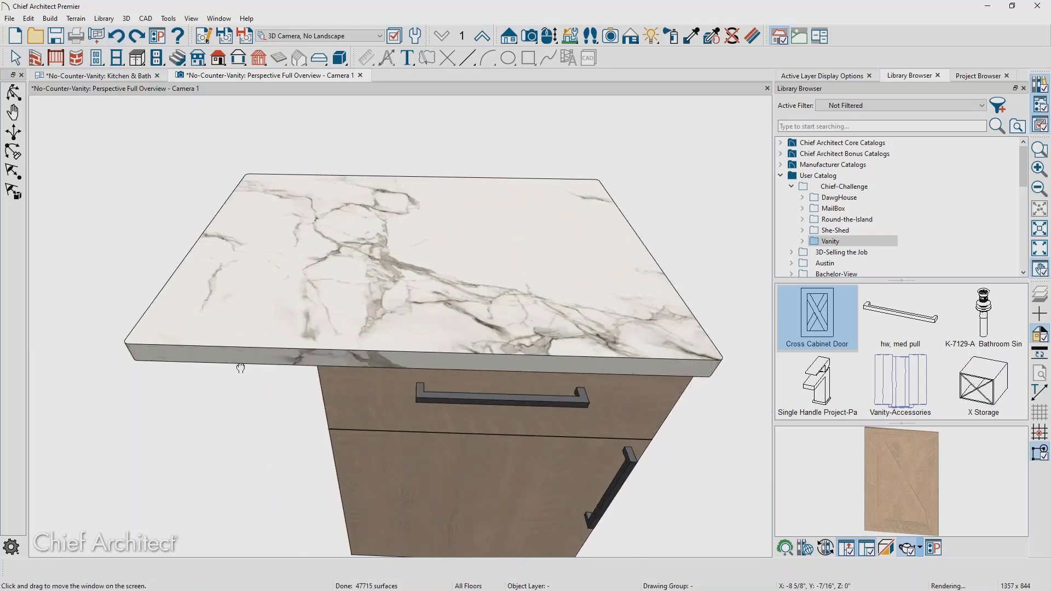
pyautogui.scroll(2, 206, 362)
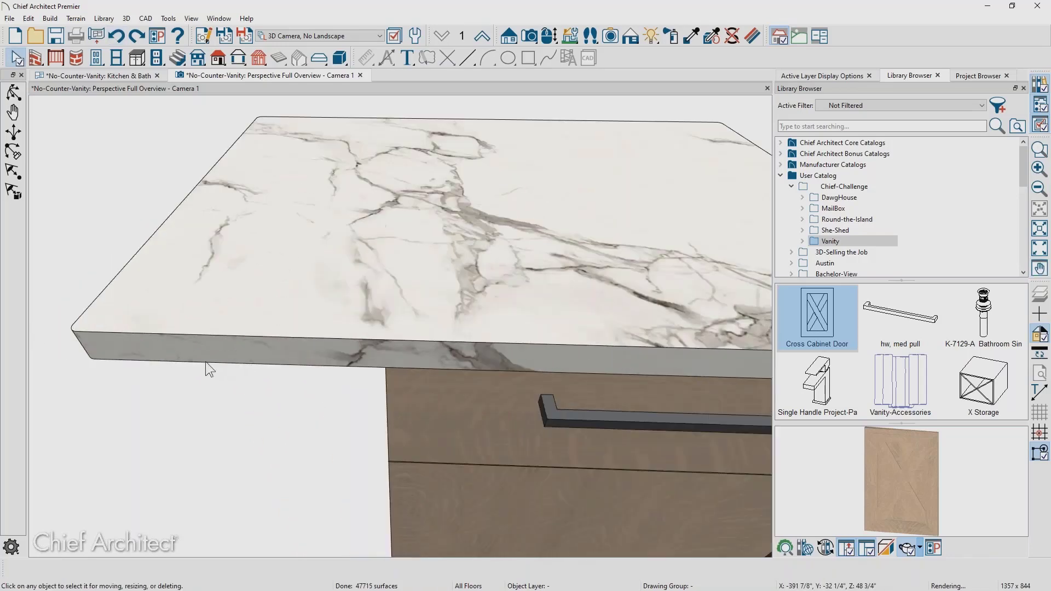
pyautogui.moveTo(203, 361); pyautogui.dragTo(207, 365, button='middle')
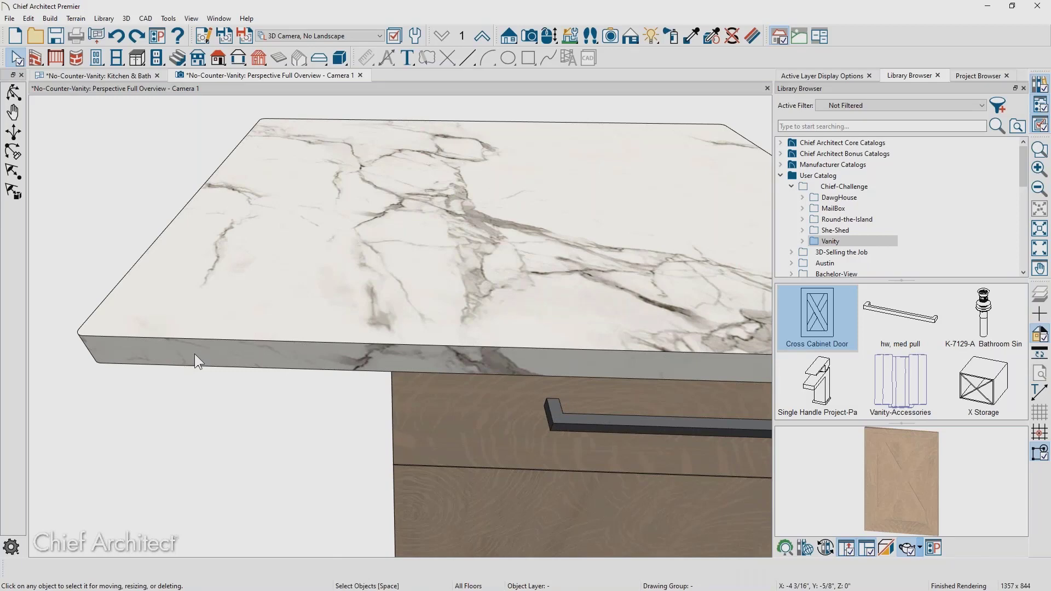
pyautogui.doubleClick(266, 312)
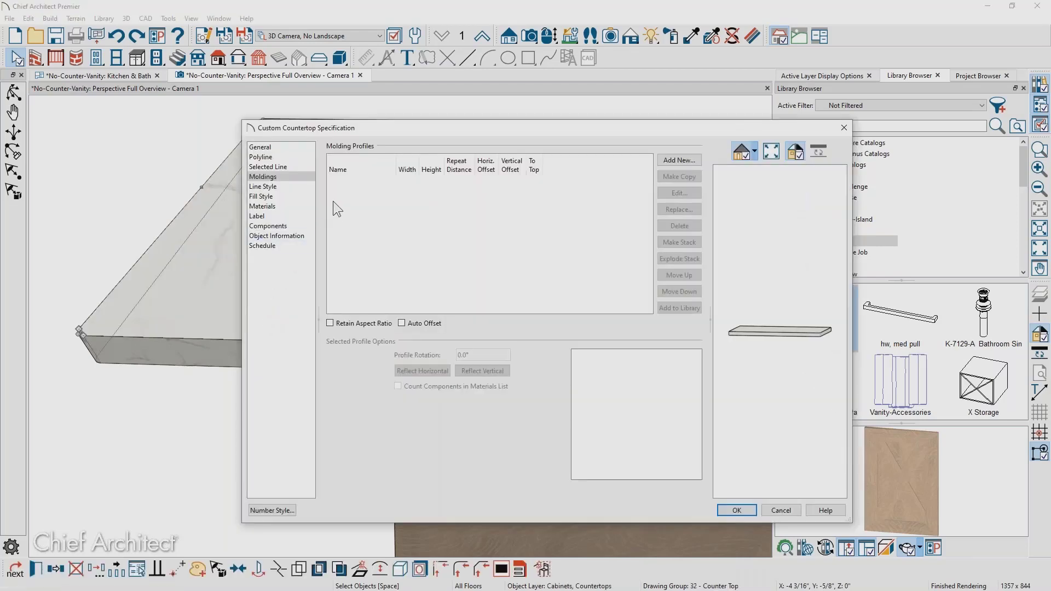
pyautogui.click(691, 160)
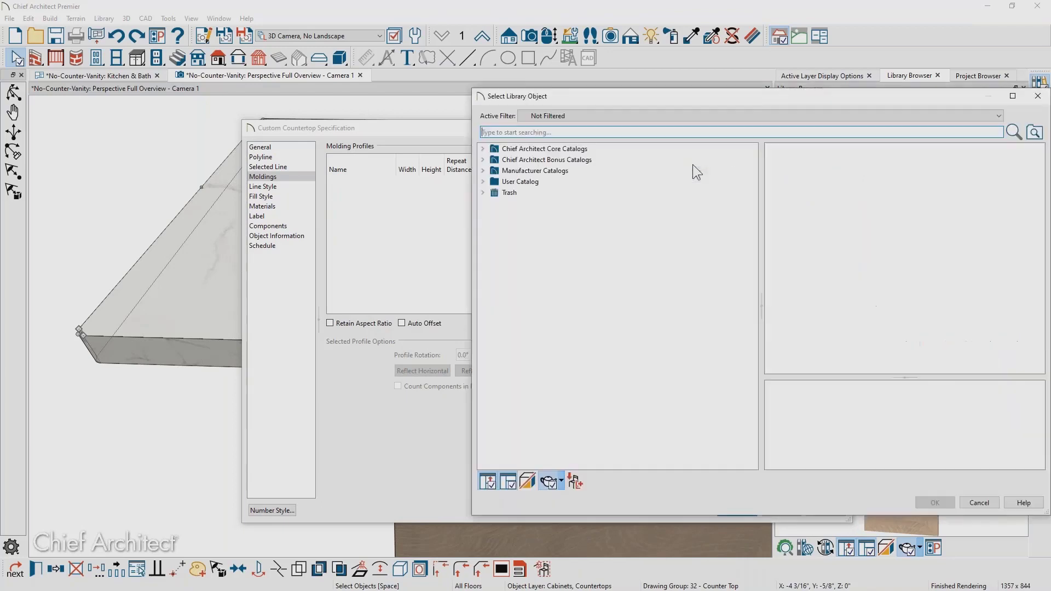
pyautogui.click(482, 159)
pyautogui.click(528, 203)
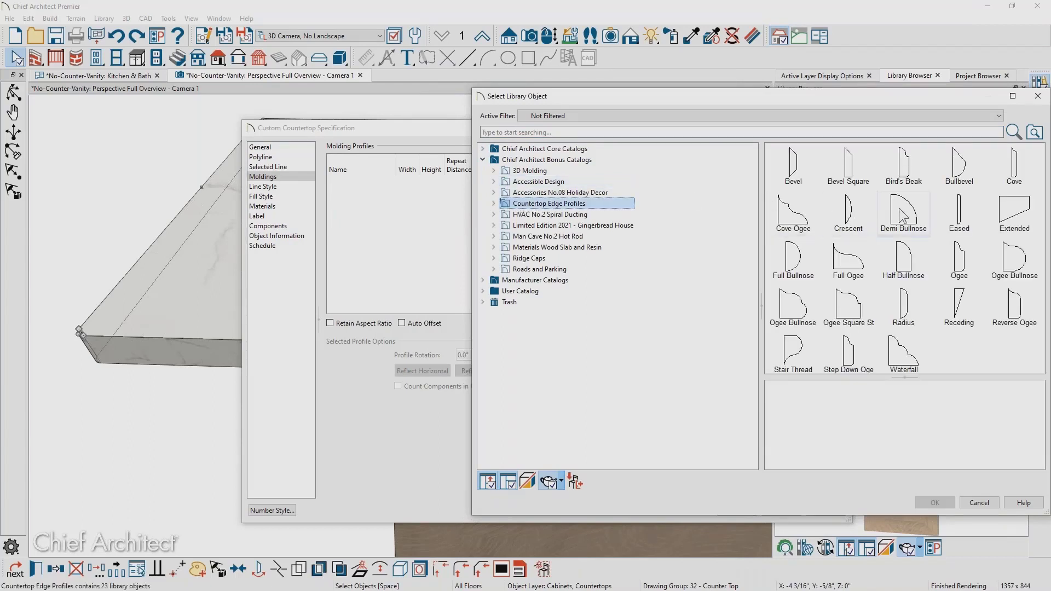
pyautogui.click(904, 250)
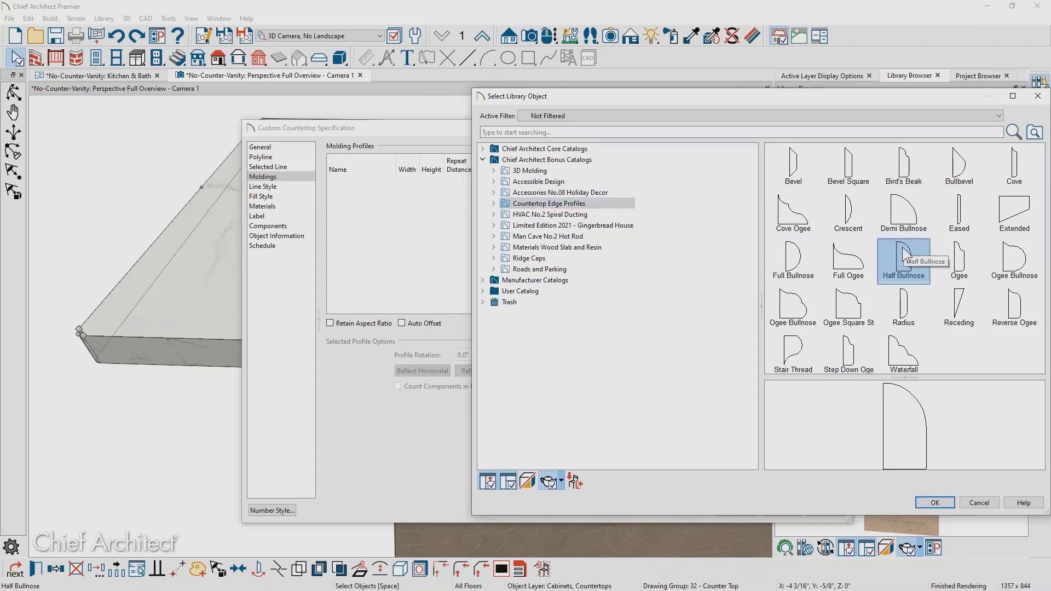
pyautogui.click(950, 502)
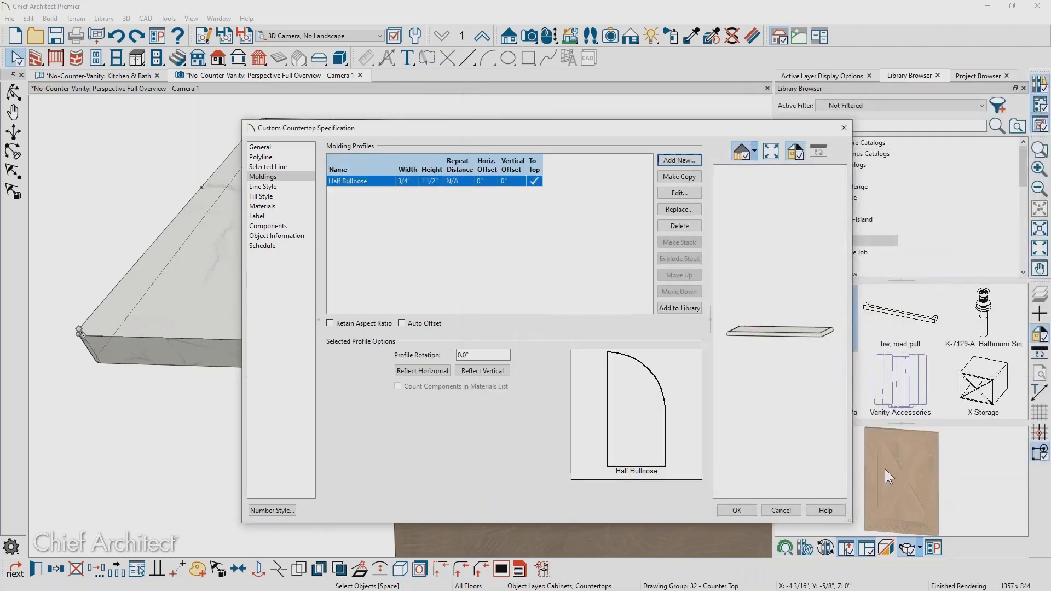
pyautogui.click(738, 510)
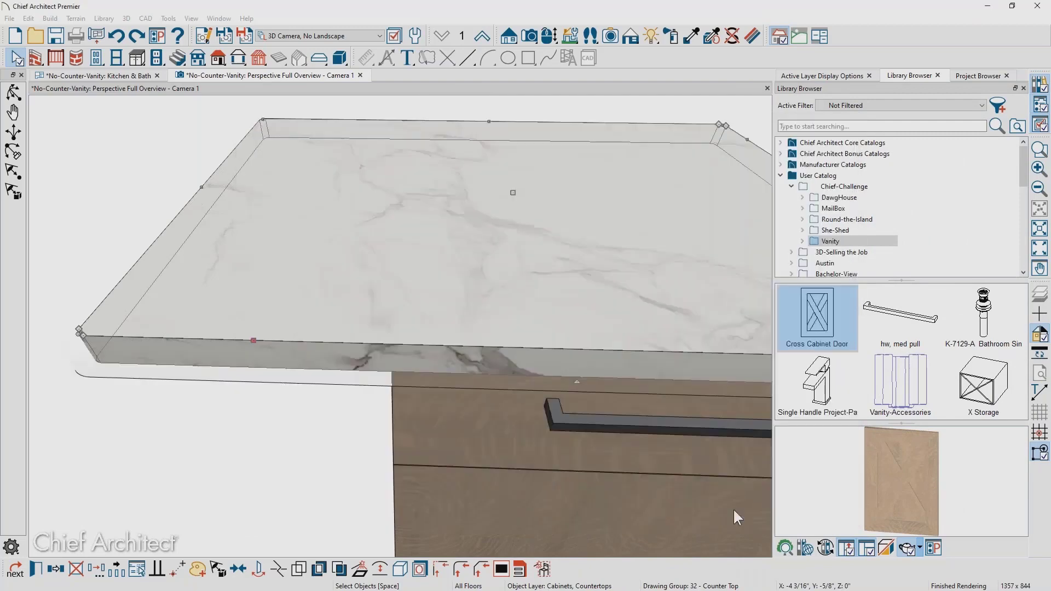
# - Sample the Aura marble from the countertop surface and paint it onto the half bullnose edge molding
pyautogui.click(254, 383)
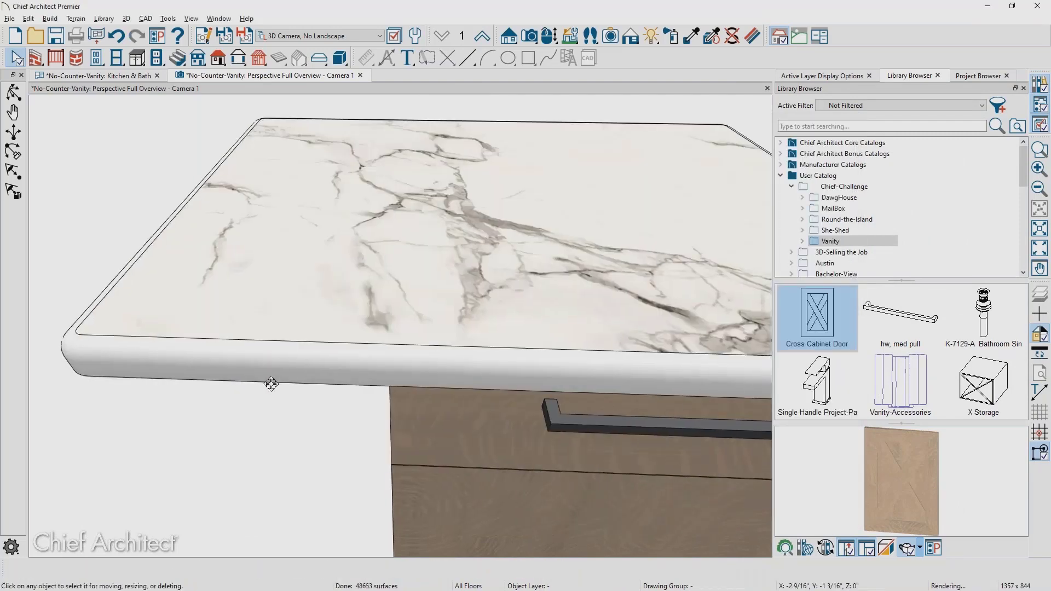
pyautogui.moveTo(273, 382); pyautogui.dragTo(262, 378, button='middle')
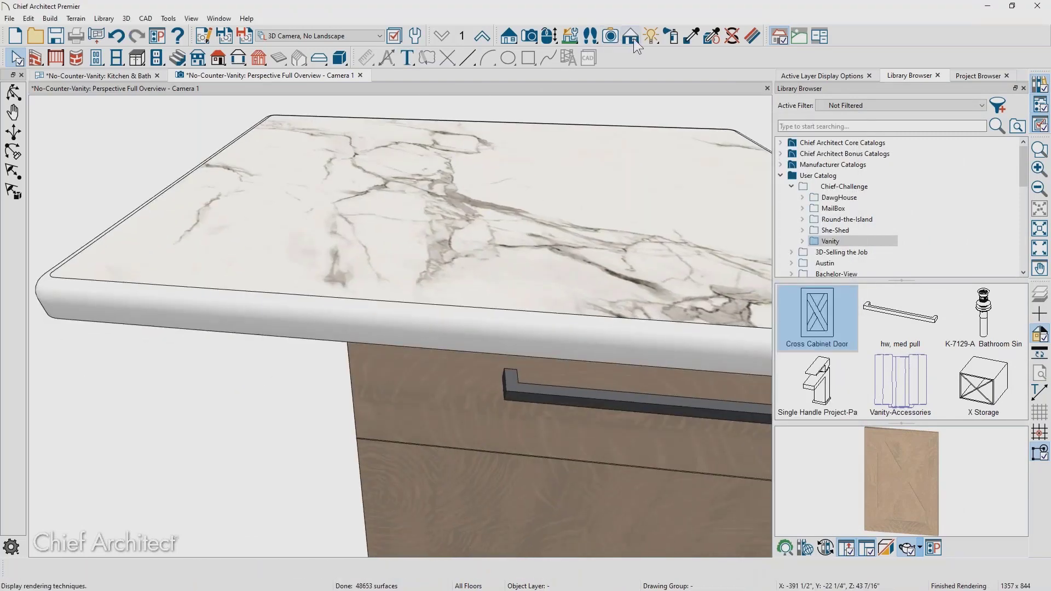
pyautogui.click(691, 37)
pyautogui.click(691, 37)
pyautogui.click(623, 201)
pyautogui.click(538, 329)
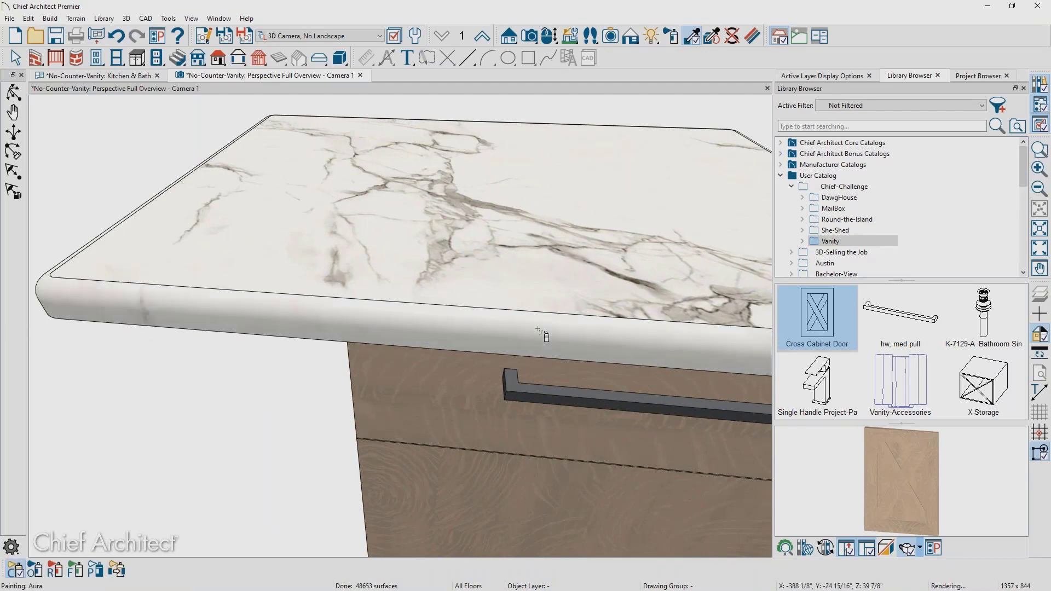
pyautogui.moveTo(363, 354)
pyautogui.mouseDown(button='middle')
pyautogui.moveTo(349, 341)
pyautogui.moveTo(333, 352)
pyautogui.moveTo(356, 347)
pyautogui.mouseUp(button='middle')
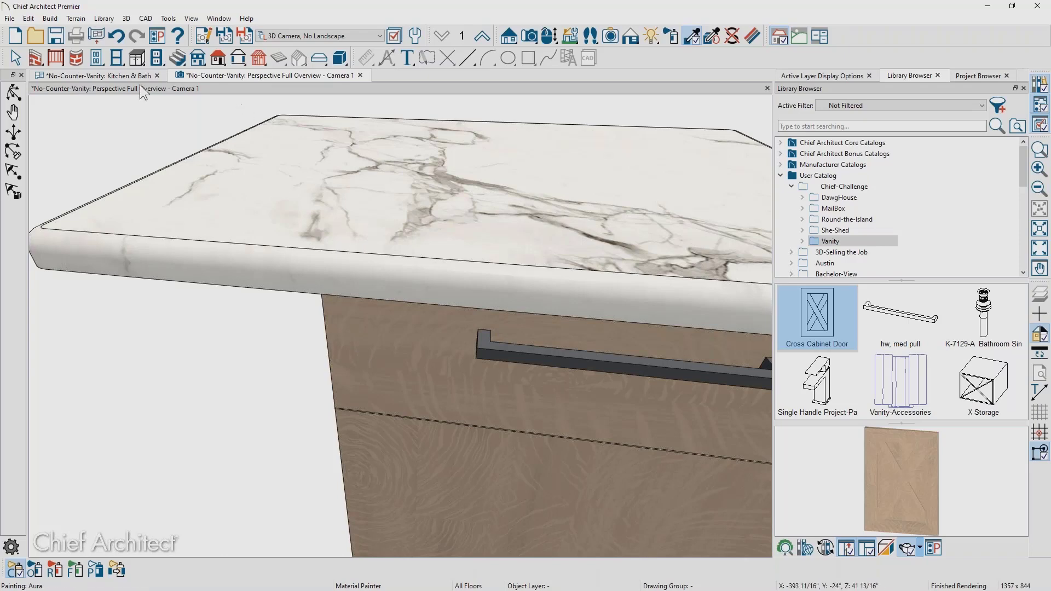
# - Create a cross section/elevation view from the vanity's floor plan, looking at the front of the cabinets
pyautogui.scroll(-5, 264, 155)
pyautogui.moveTo(580, 250); pyautogui.dragTo(206, 272, button='middle')
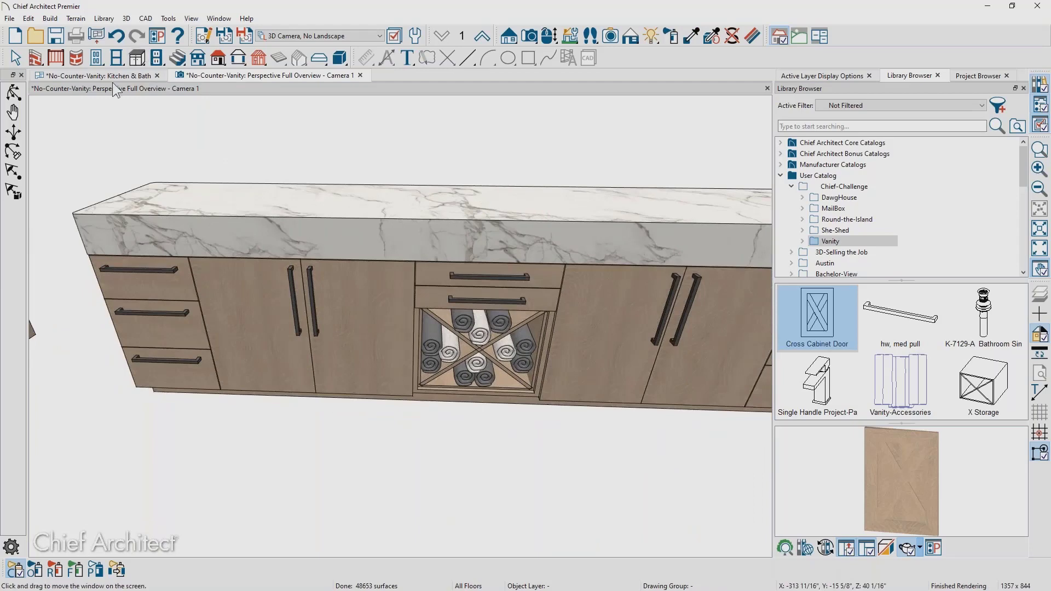
pyautogui.click(116, 77)
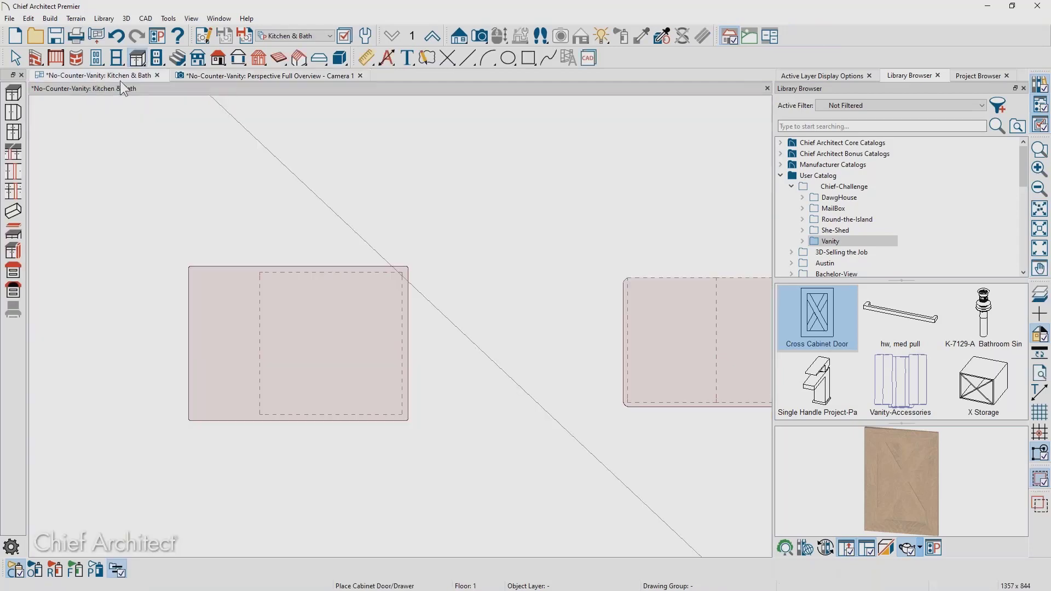
pyautogui.moveTo(427, 300); pyautogui.dragTo(327, 302, button='middle')
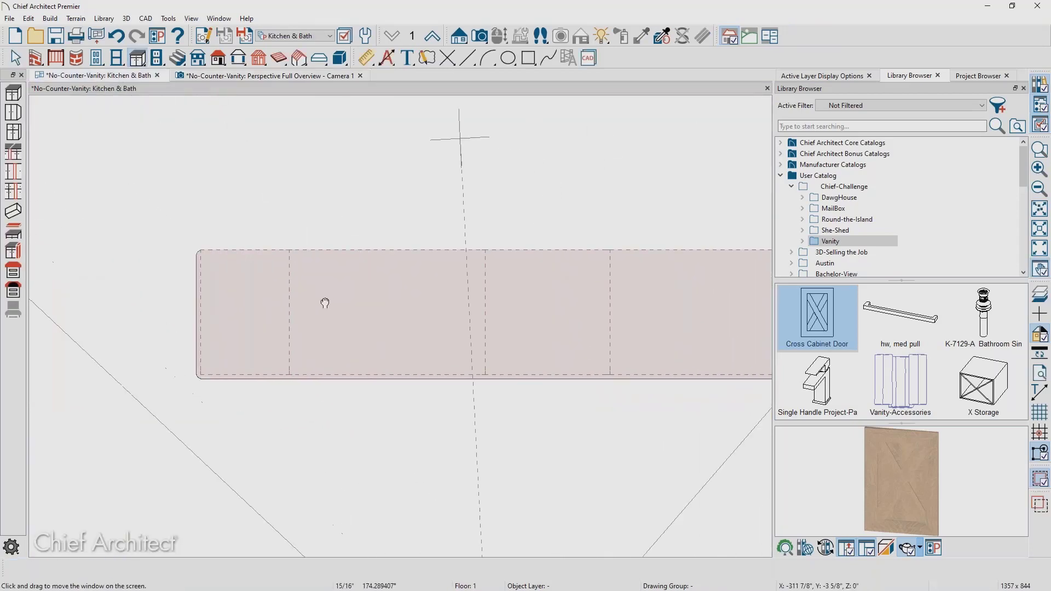
pyautogui.click(462, 39)
pyautogui.moveTo(388, 443)
pyautogui.mouseDown()
pyautogui.moveTo(430, 177)
pyautogui.moveTo(420, 172)
pyautogui.mouseUp()
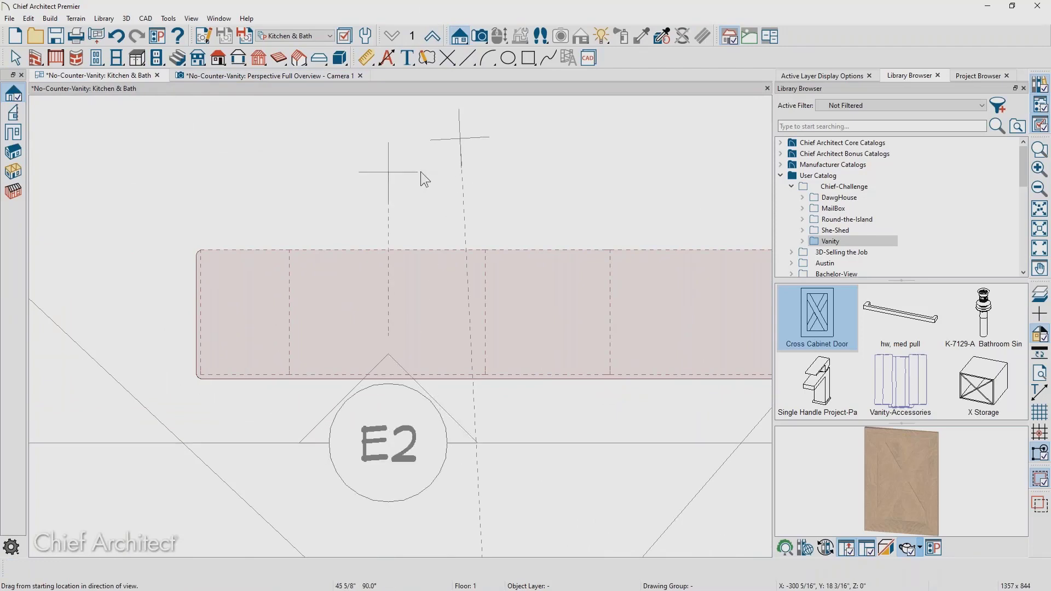
# - Draw a polyline about 28 3/4" wide and 6 9/16" high over the countertop above the double-door cabinet, reshaped with a sloping lower edge
pyautogui.click(528, 58)
pyautogui.scroll(1, 420, 241)
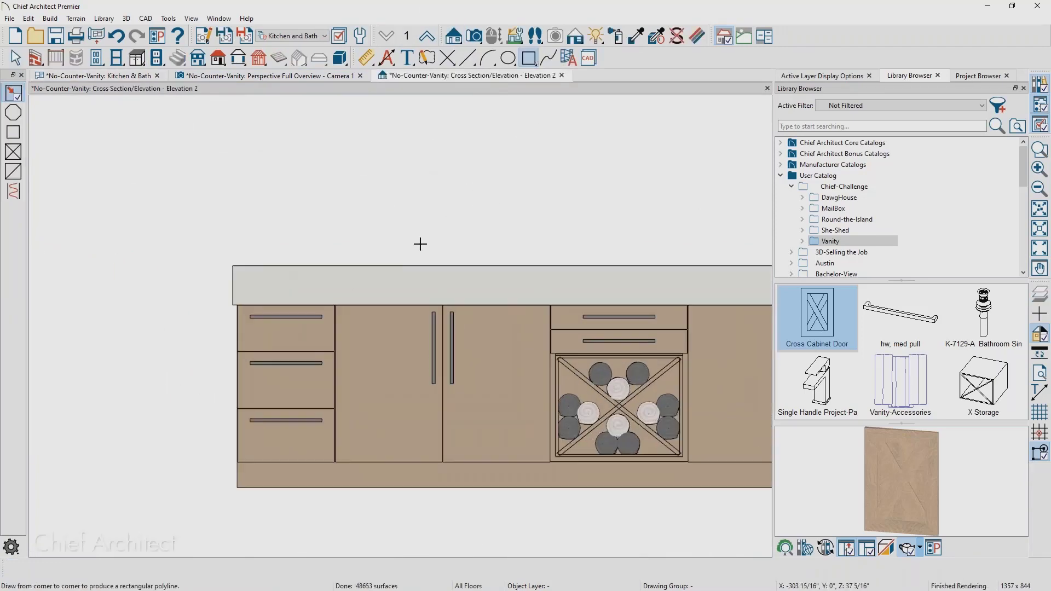
pyautogui.moveTo(349, 256); pyautogui.dragTo(537, 297)
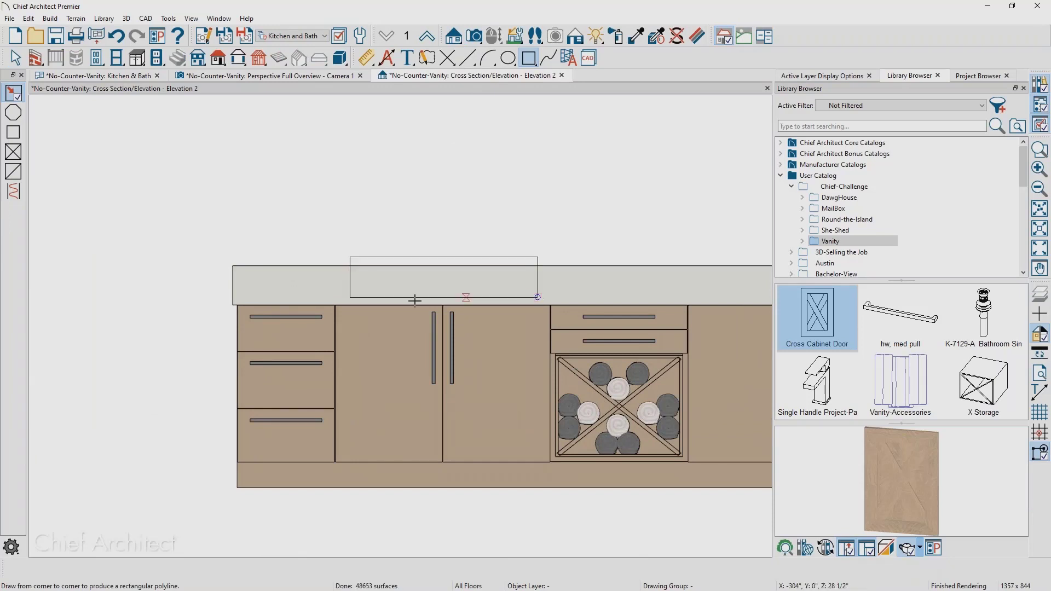
pyautogui.scroll(2, 412, 297)
pyautogui.moveTo(412, 296); pyautogui.dragTo(411, 301)
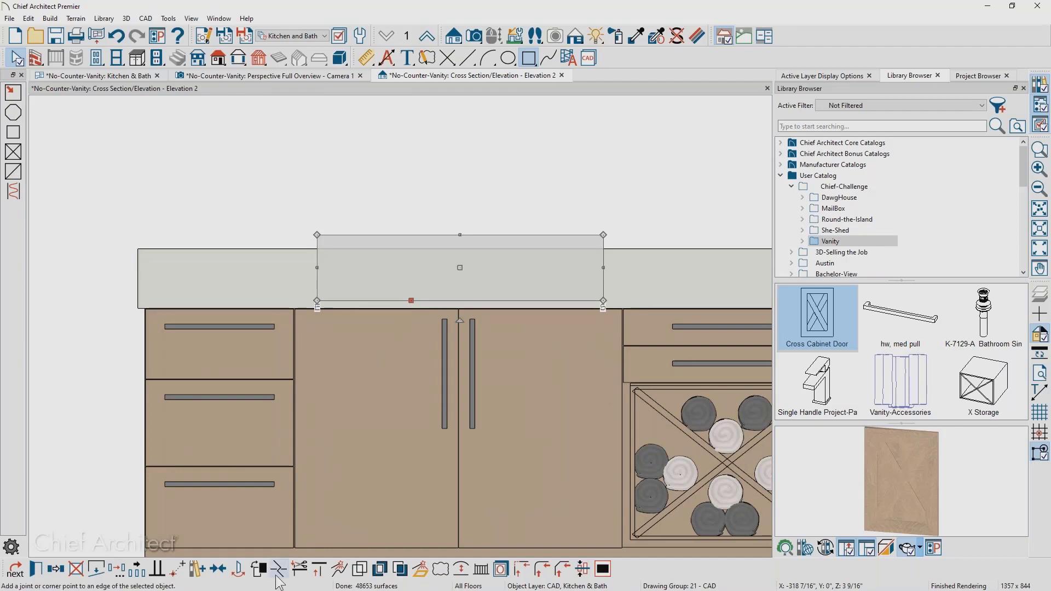
pyautogui.press('Escape')
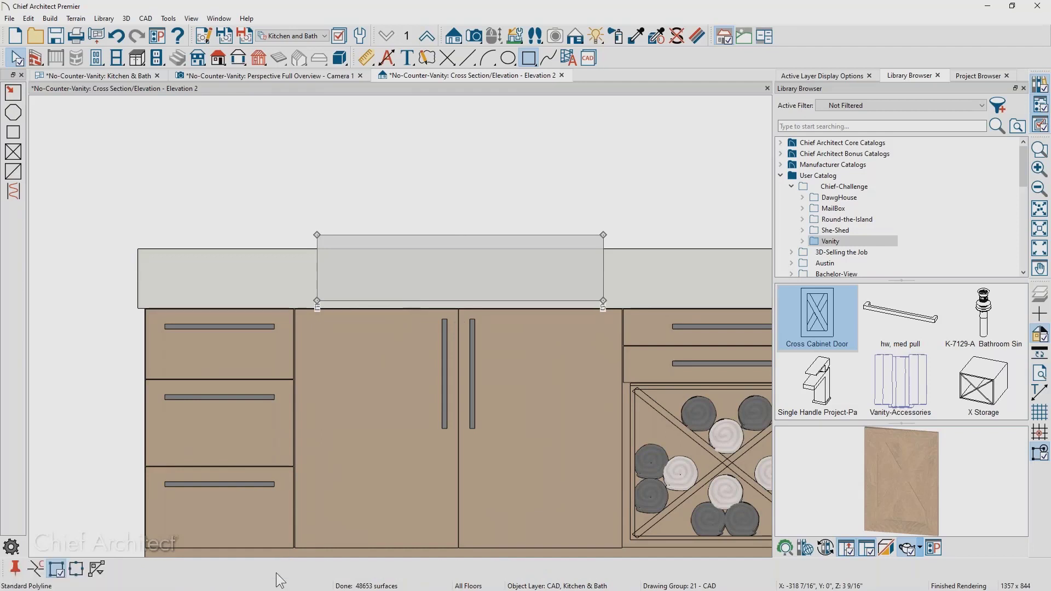
pyautogui.click(355, 300)
pyautogui.moveTo(605, 302); pyautogui.dragTo(603, 236)
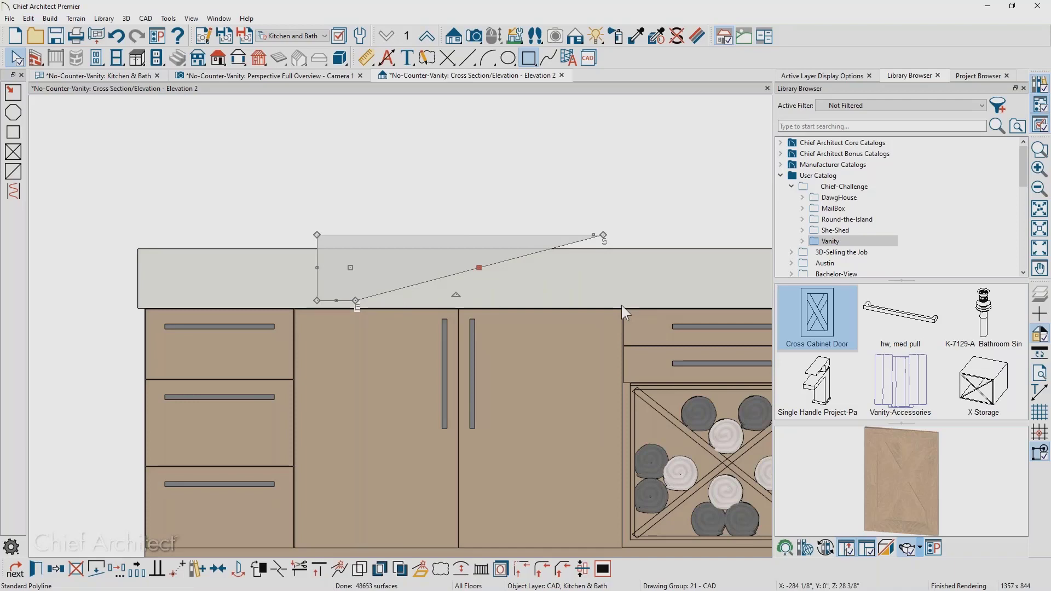
# - Convert the sloped polyline into a 3D solid with a width of 26" and a depth of 16"
pyautogui.click(421, 570)
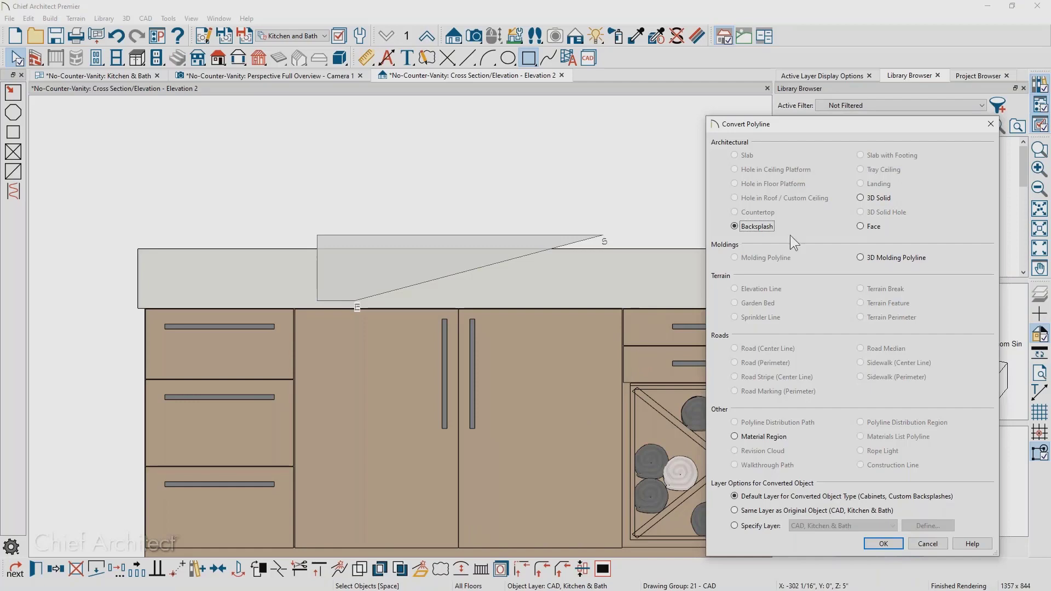
pyautogui.click(866, 200)
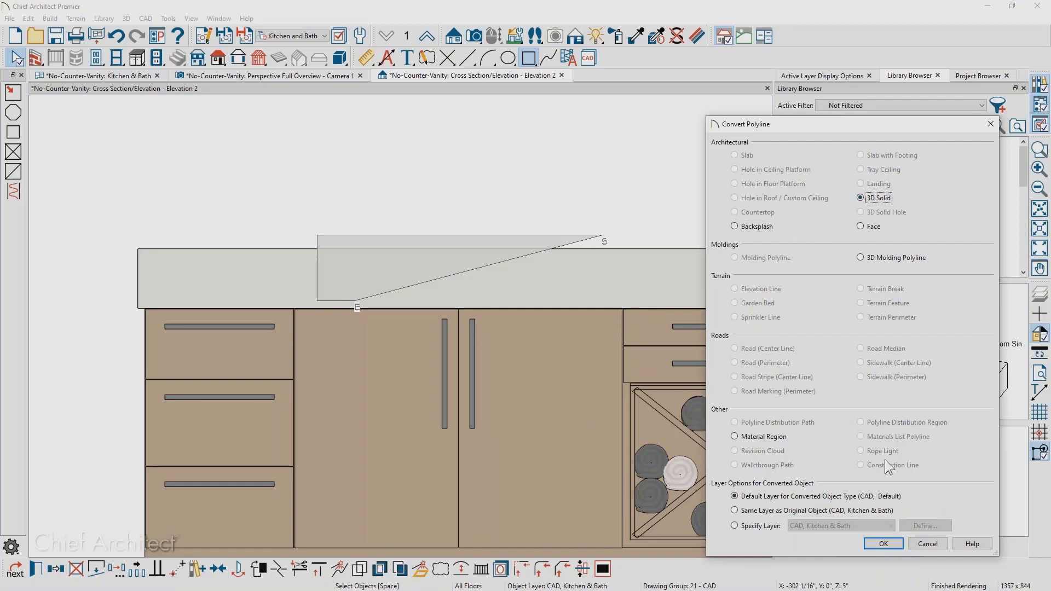
pyautogui.click(891, 541)
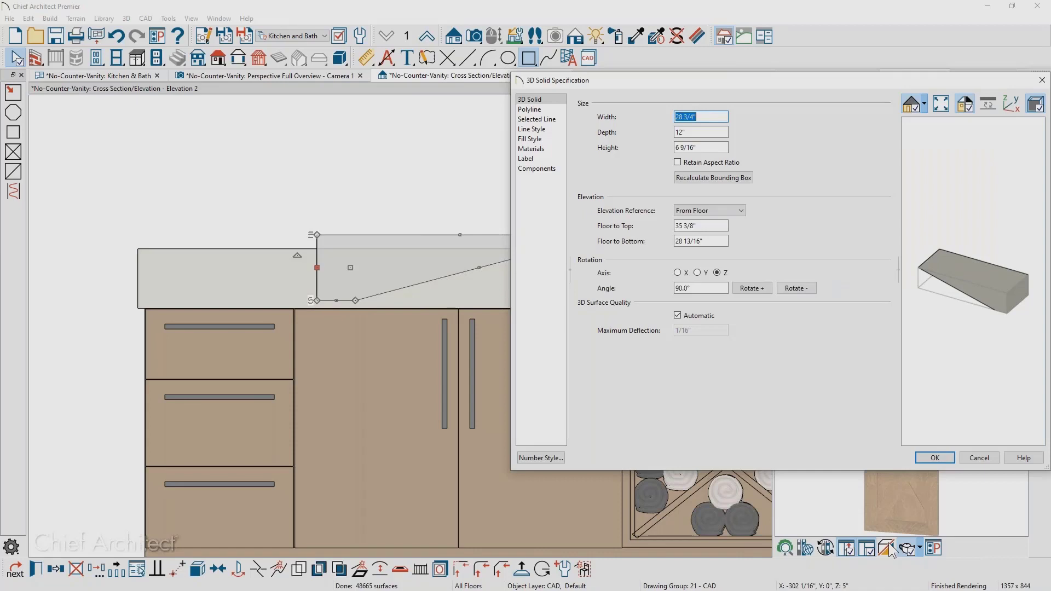
pyautogui.write('26')
pyautogui.press('Tab')
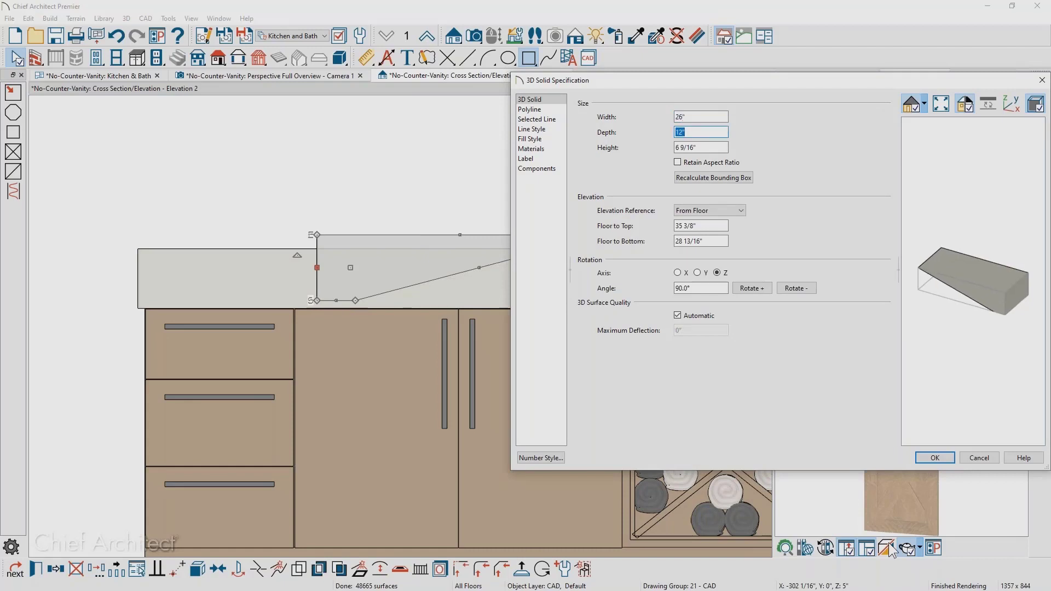
pyautogui.write('16')
pyautogui.press('Tab')
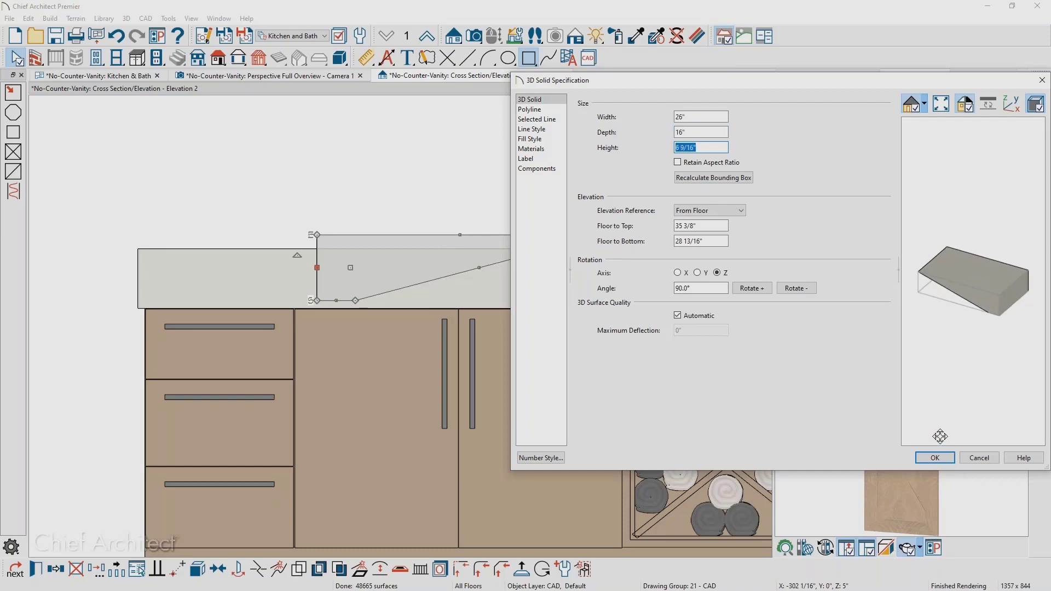
pyautogui.click(935, 458)
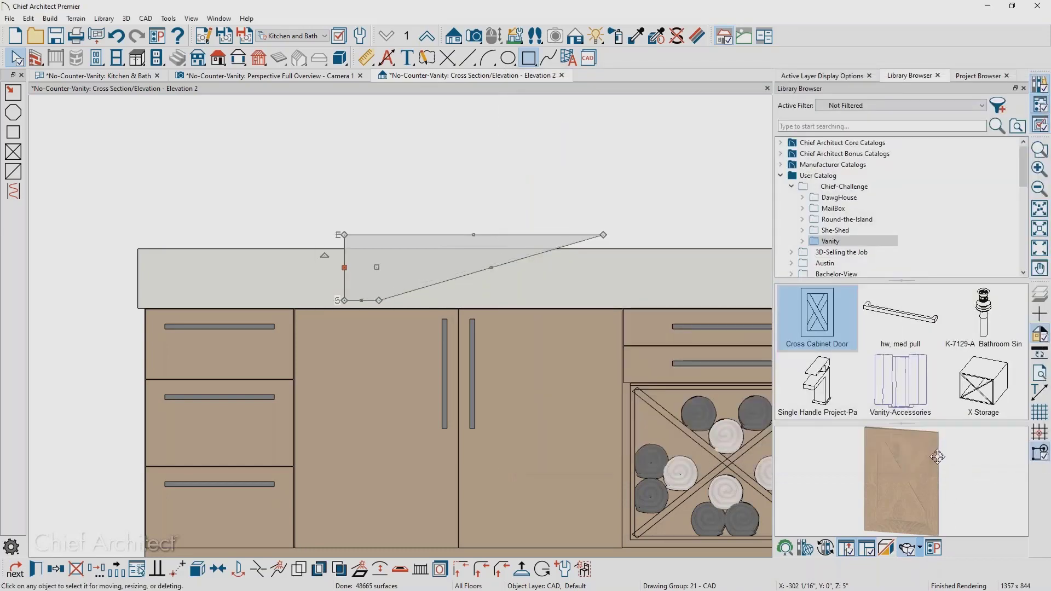
# - In the perspective camera view, center the wedge solid on the countertop's front-to-back depth using its short end edge
pyautogui.click(313, 77)
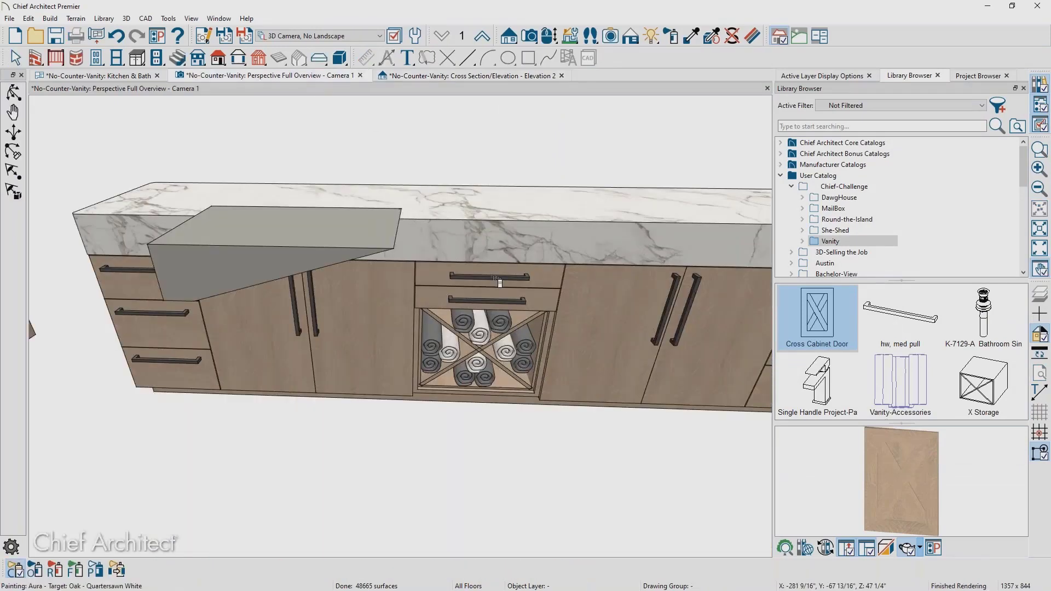
pyautogui.moveTo(490, 281); pyautogui.dragTo(482, 405, button='middle')
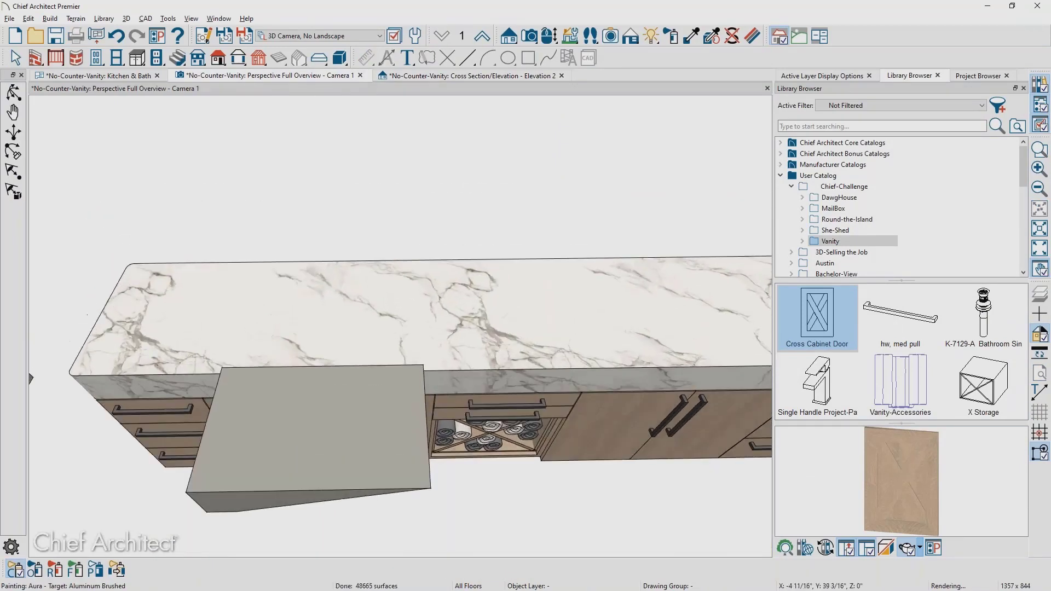
pyautogui.press('space')
pyautogui.click(373, 428)
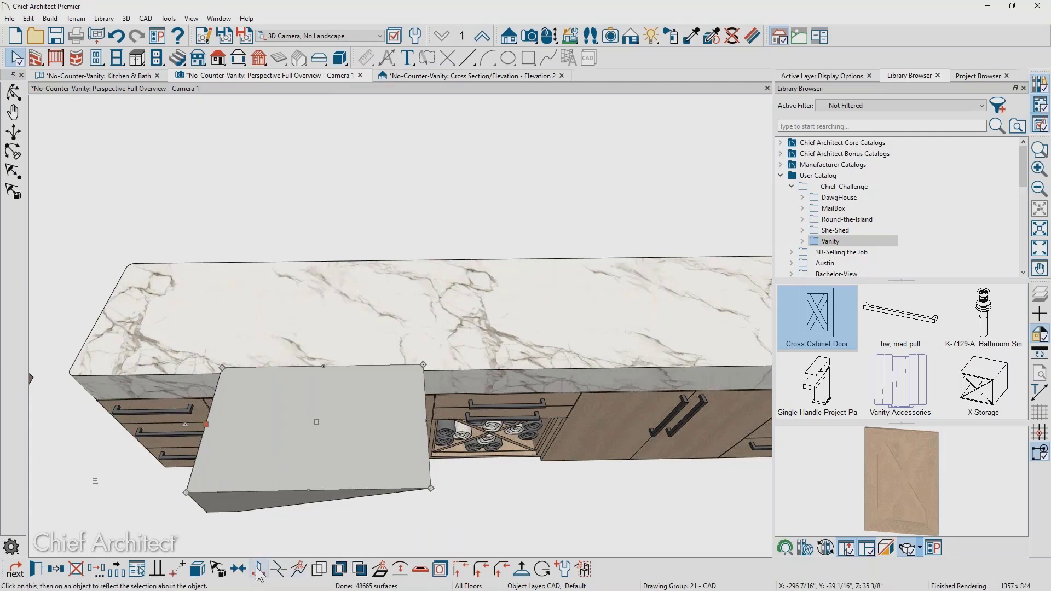
pyautogui.click(239, 570)
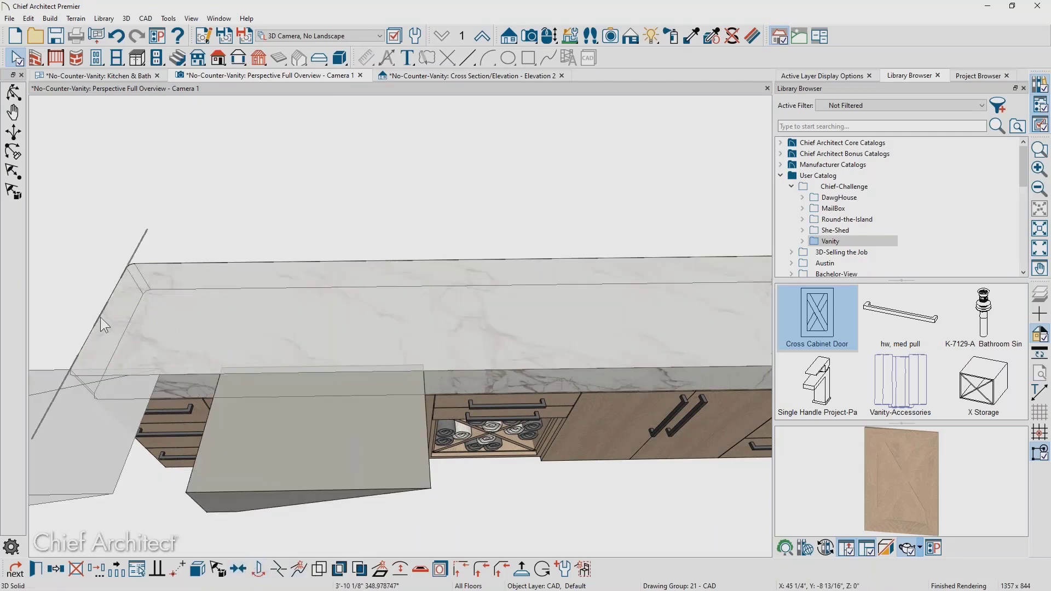
pyautogui.click(107, 319)
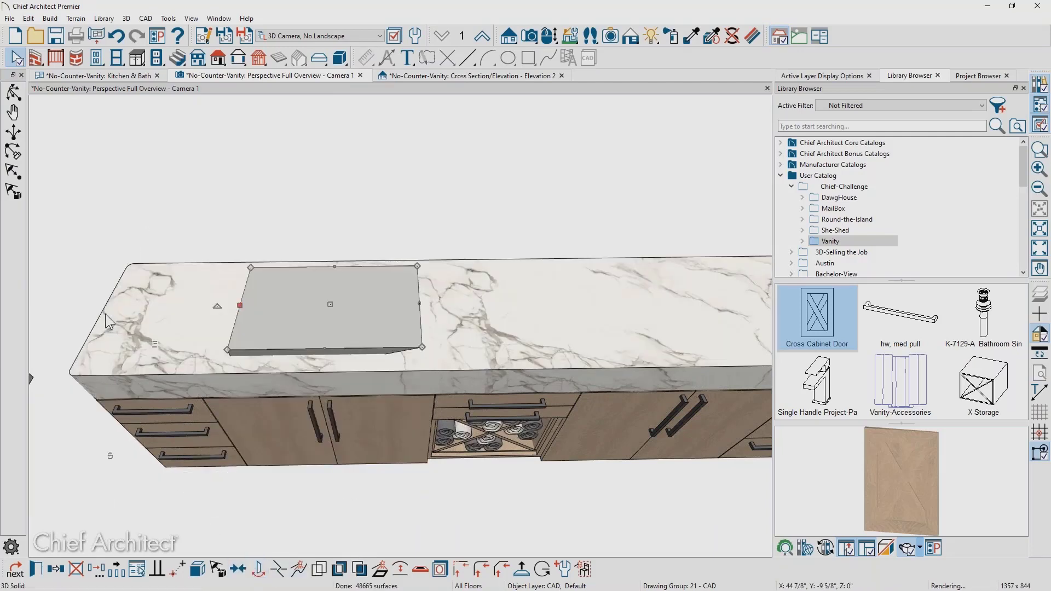
# - Make a reflected copy of the wedge solid about the countertop's center for the second sink
pyautogui.click(60, 573)
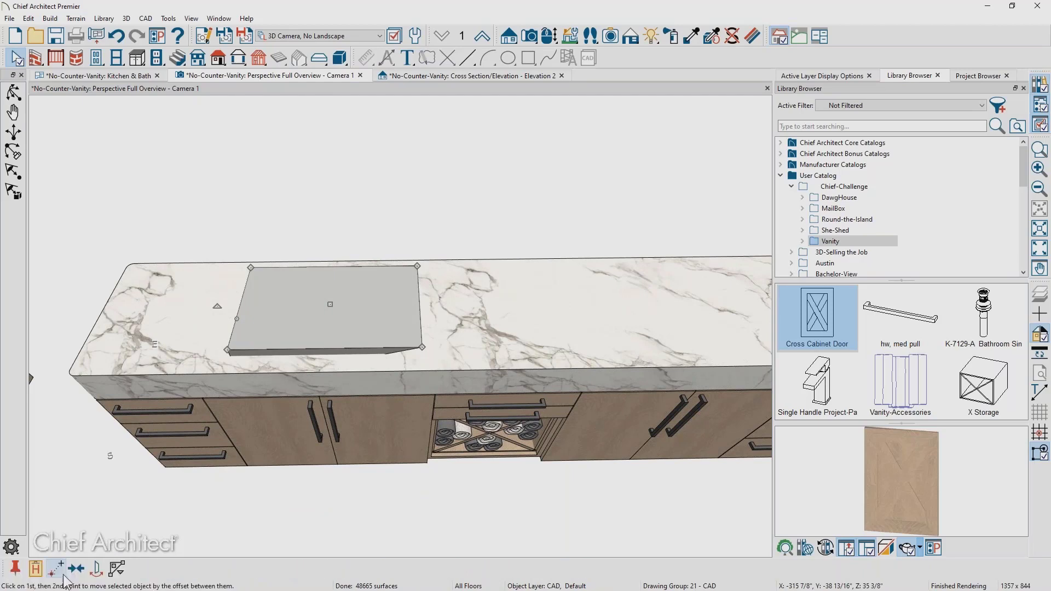
pyautogui.click(98, 573)
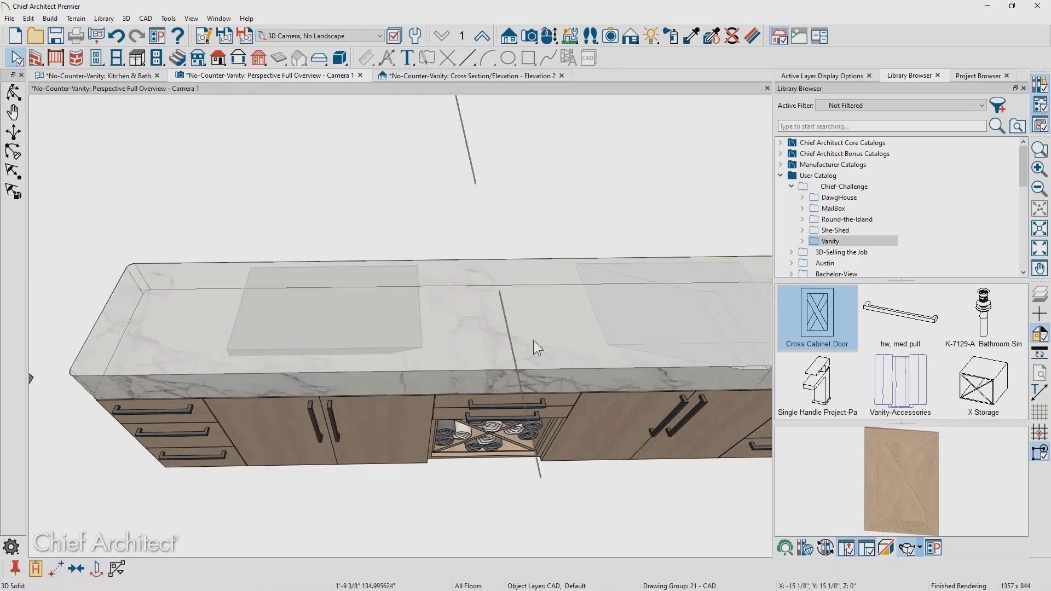
pyautogui.click(534, 340)
pyautogui.scroll(3, 548, 355)
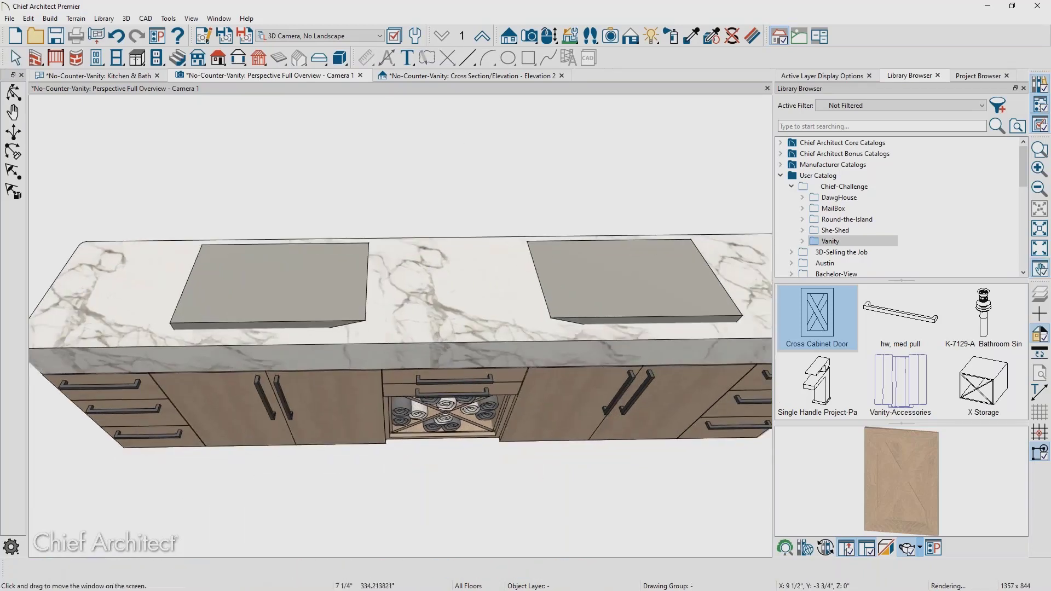
pyautogui.moveTo(512, 360); pyautogui.dragTo(501, 328, button='middle')
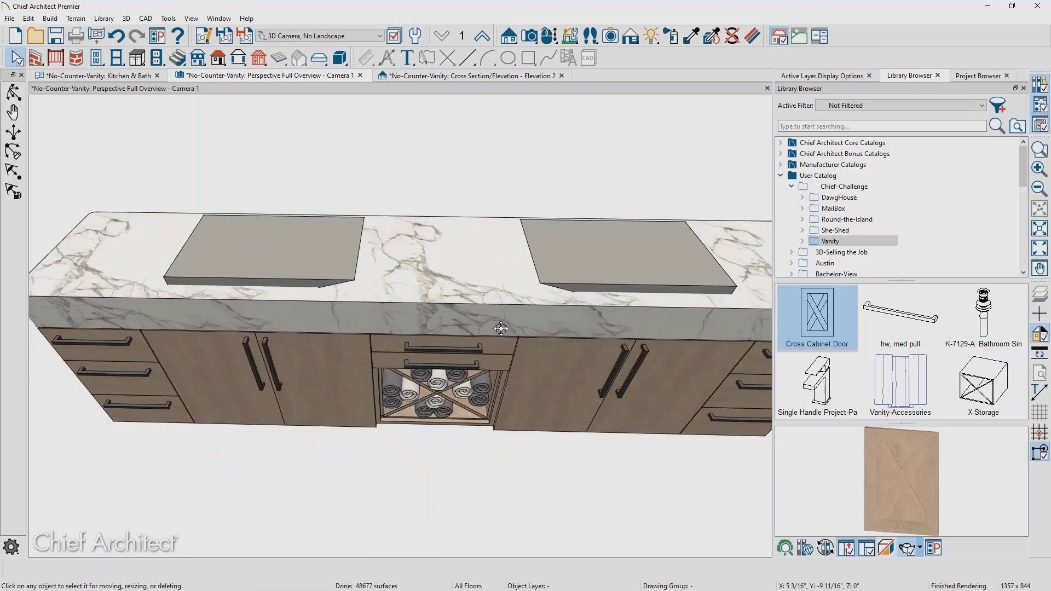
# - Subtract the right-hand wedge solid from the countertop without retaining the original objects
pyautogui.moveTo(526, 294); pyautogui.dragTo(419, 276, button='middle')
pyautogui.click(418, 275)
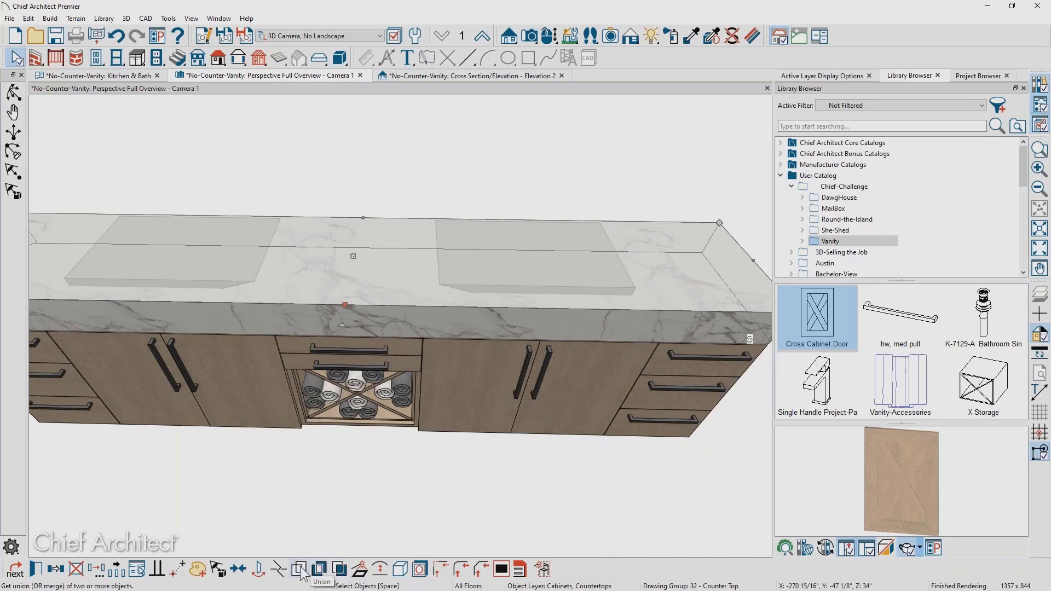
pyautogui.click(341, 569)
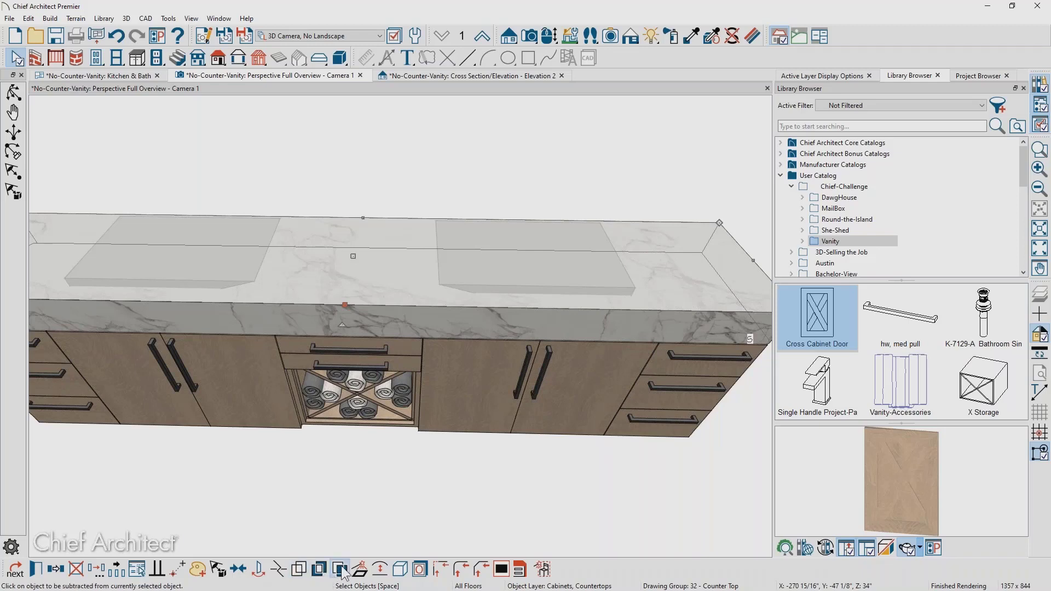
pyautogui.click(614, 265)
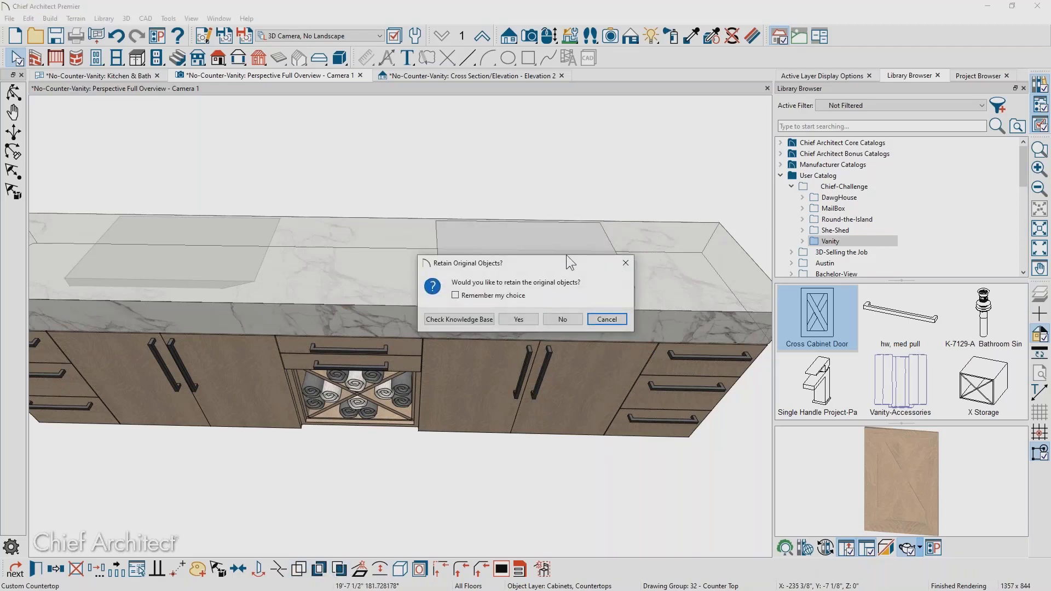
pyautogui.moveTo(564, 260); pyautogui.dragTo(474, 138)
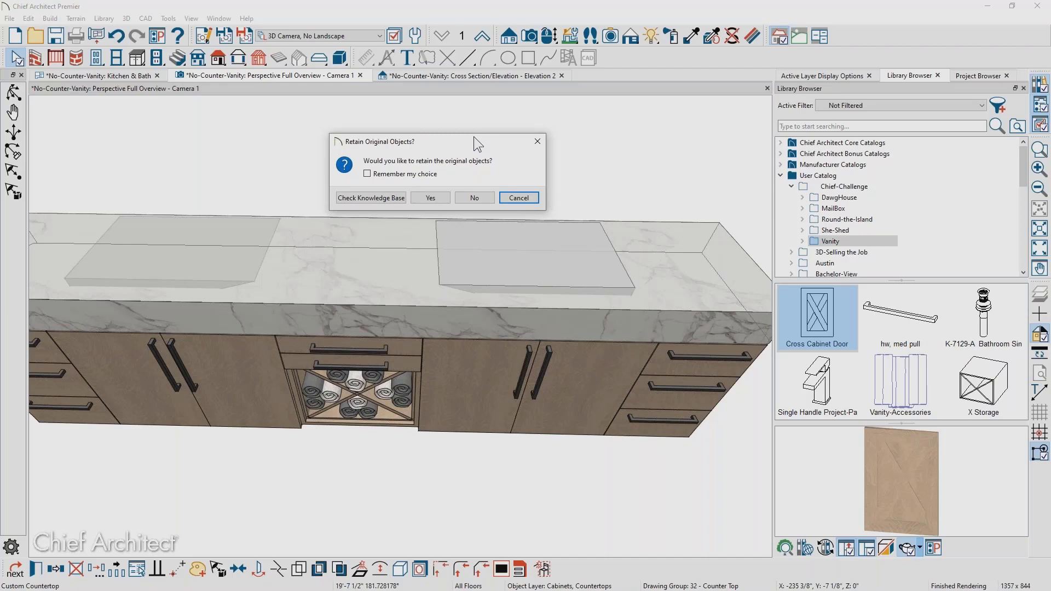
pyautogui.click(477, 199)
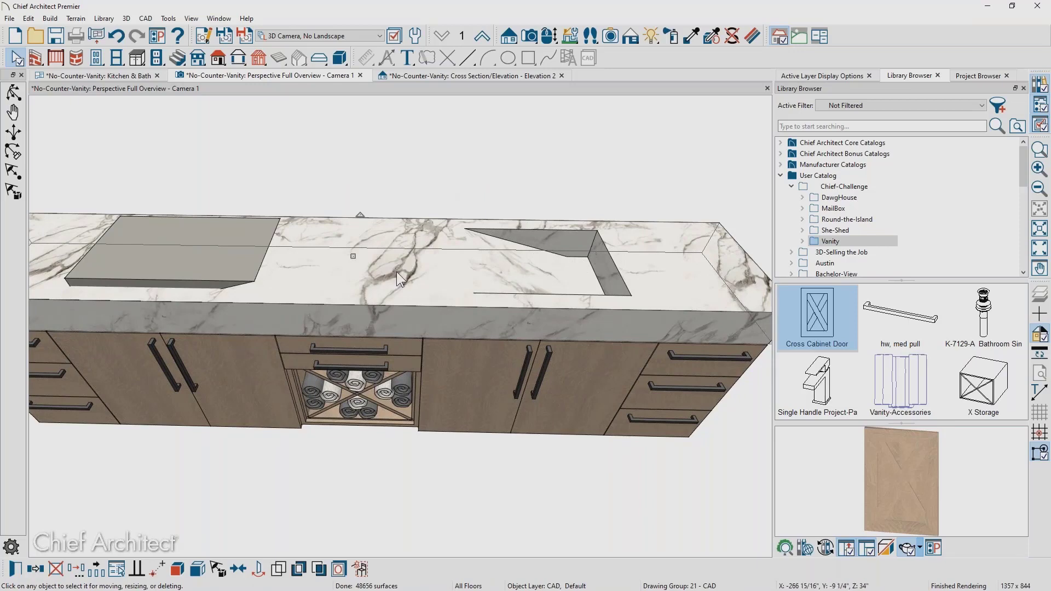
# - Subtract the left-hand wedge solid from the countertop as well, again discarding the originals
pyautogui.click(319, 569)
pyautogui.click(184, 244)
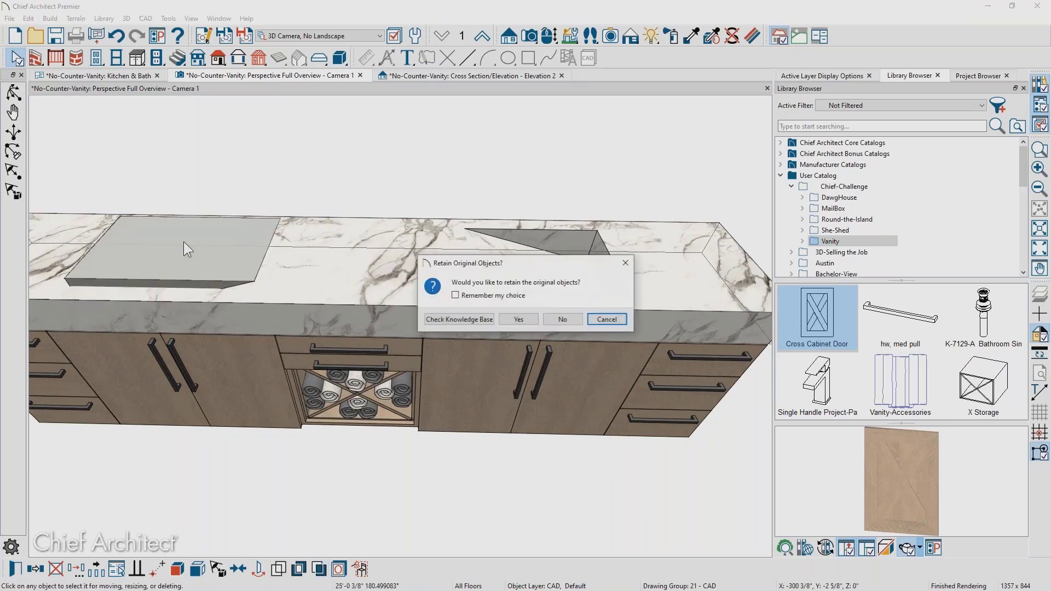
pyautogui.click(562, 320)
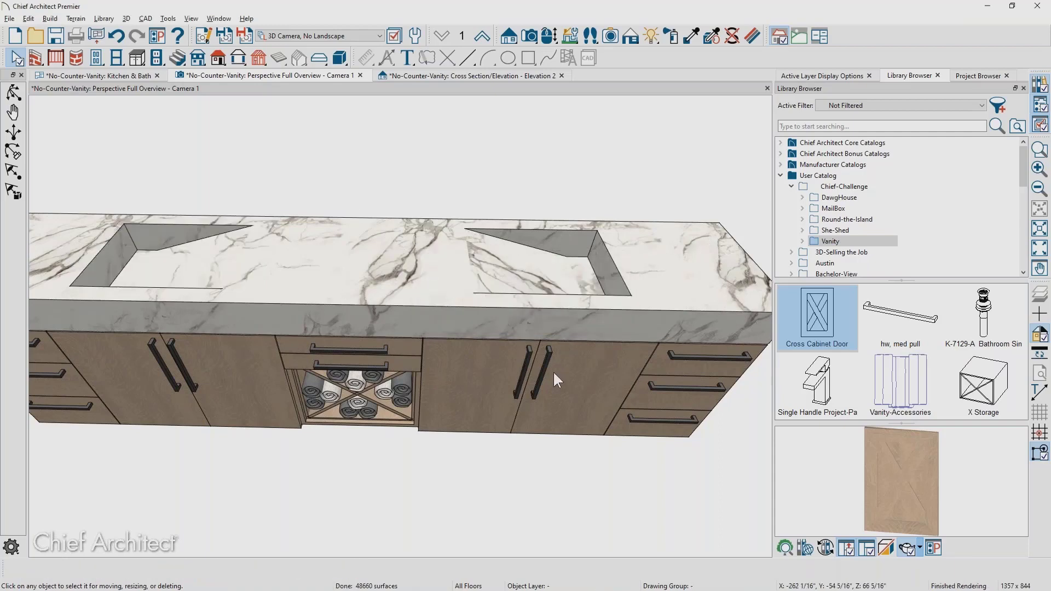
pyautogui.moveTo(553, 368); pyautogui.dragTo(553, 362, button='middle')
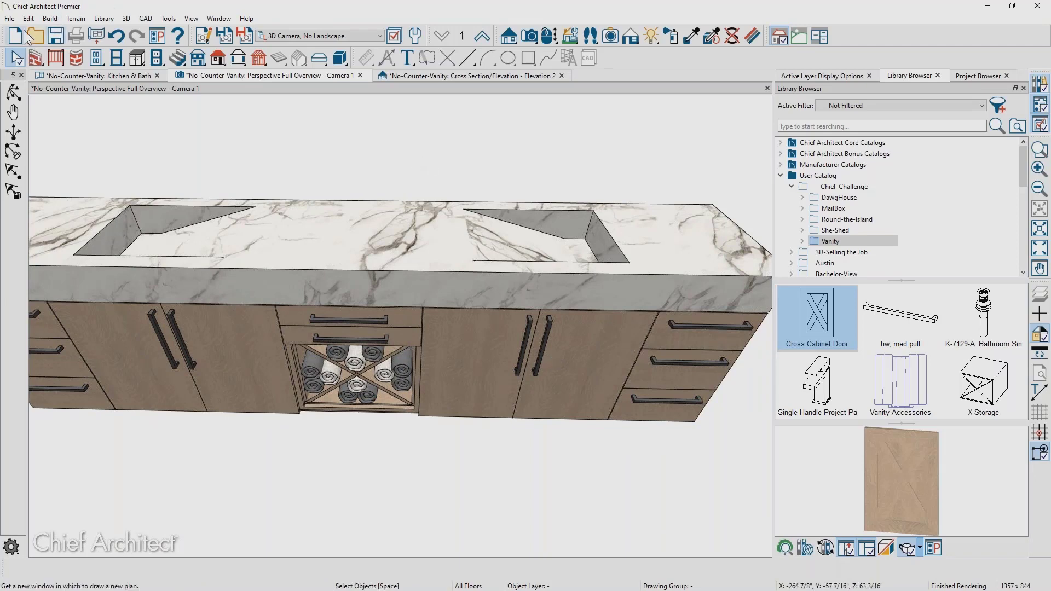
# - Open the recently used plan file temp.plan
pyautogui.click(9, 18)
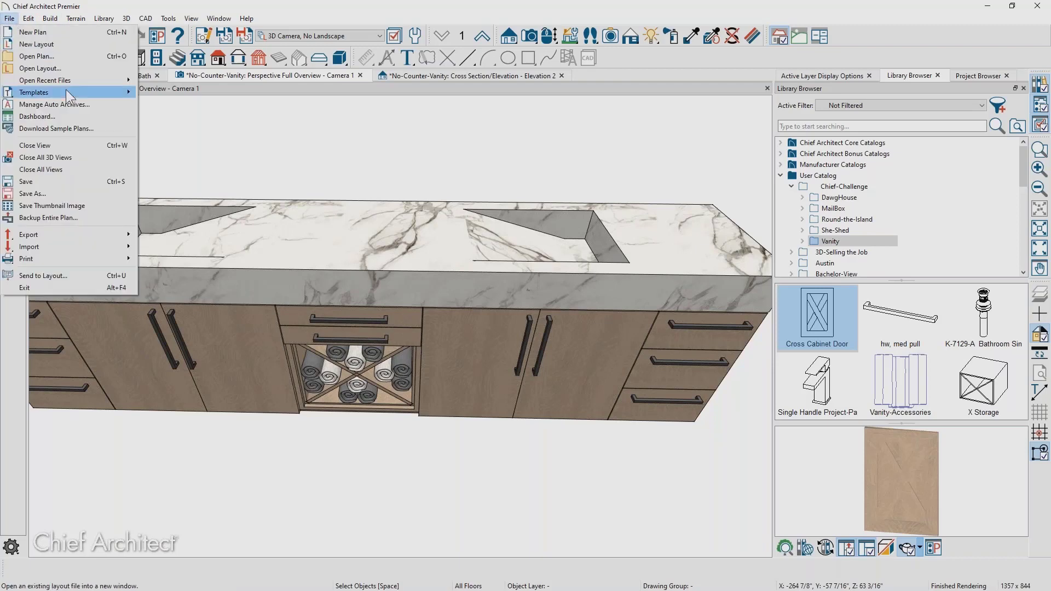
pyautogui.moveTo(69, 82)
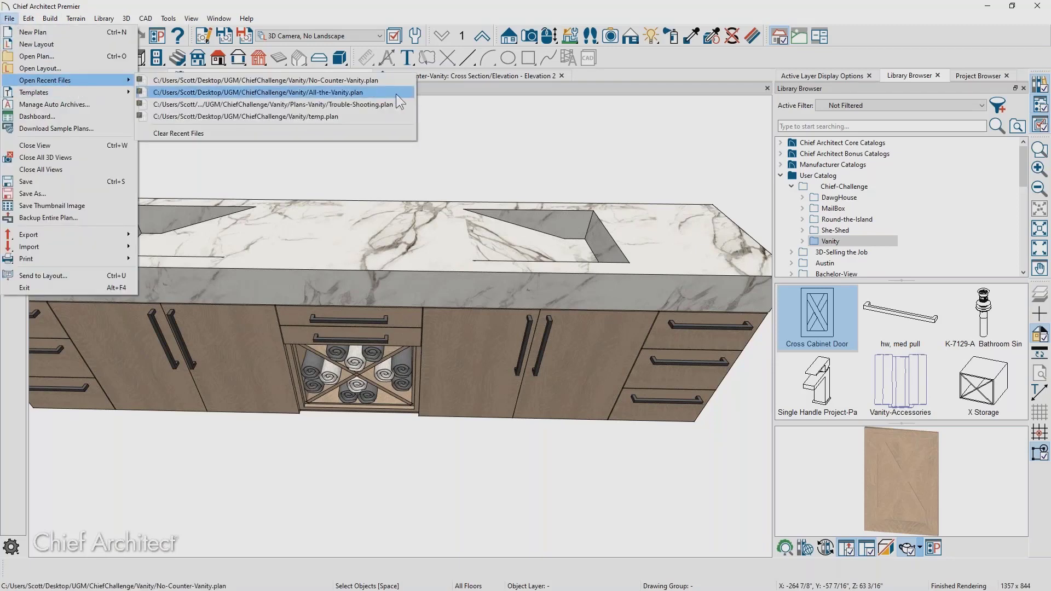
pyautogui.click(393, 114)
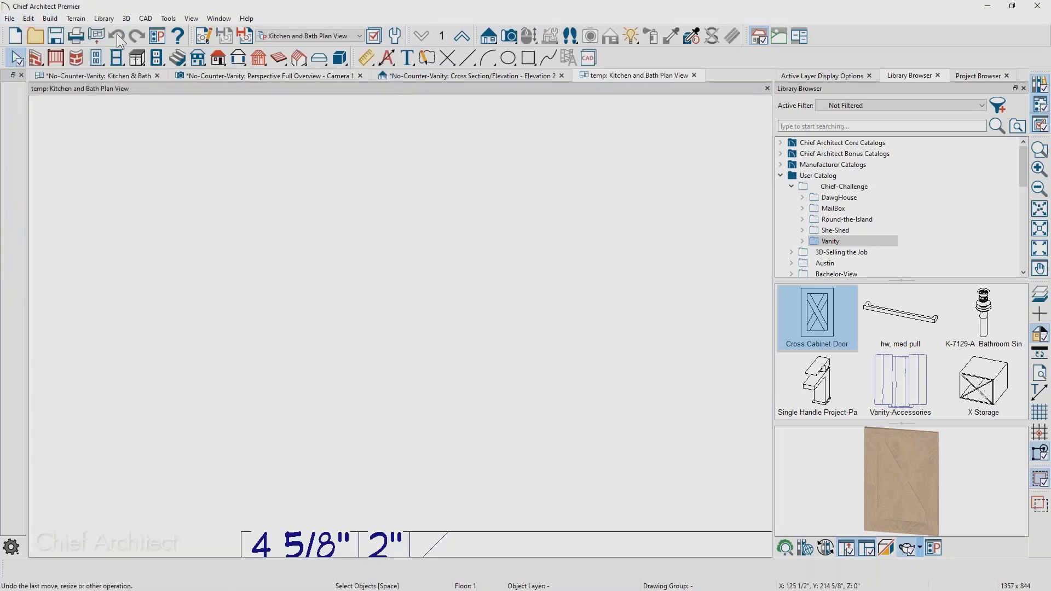
# - Open the recently used plan file Trouble-Shooting.plan
pyautogui.click(9, 18)
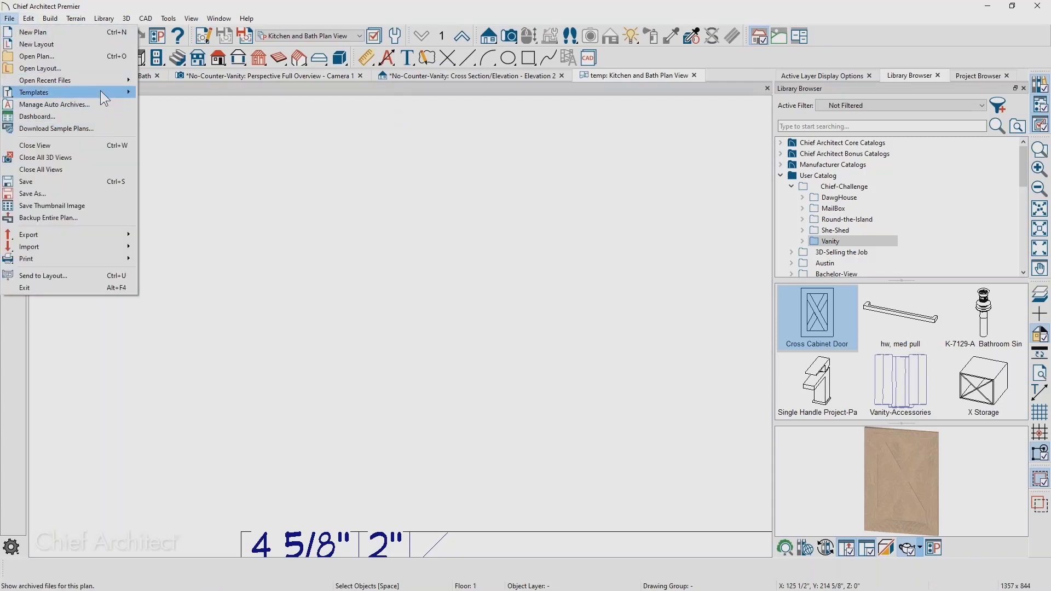
pyautogui.moveTo(103, 85)
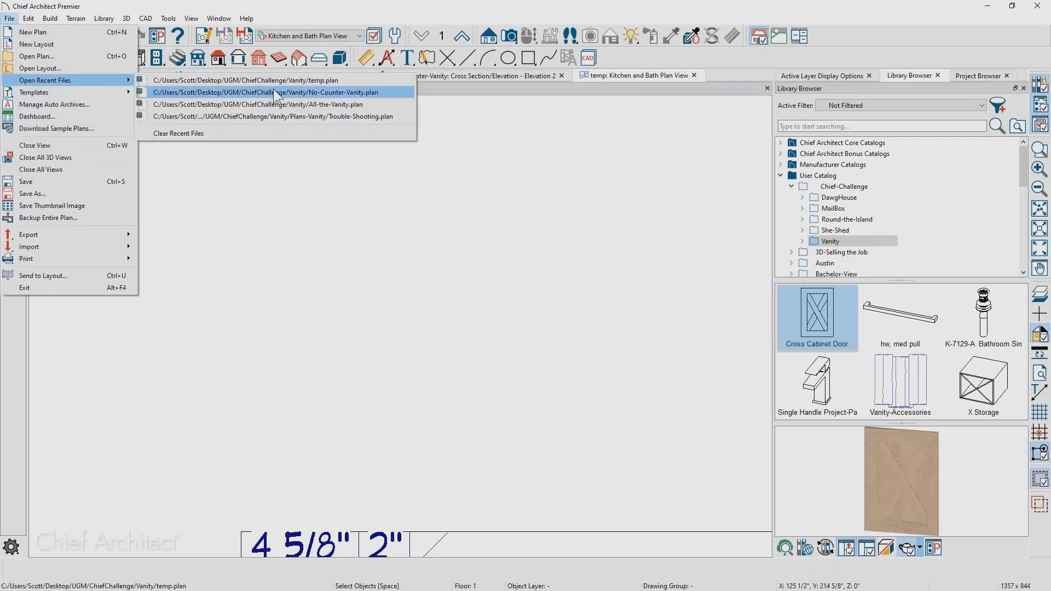
pyautogui.click(296, 116)
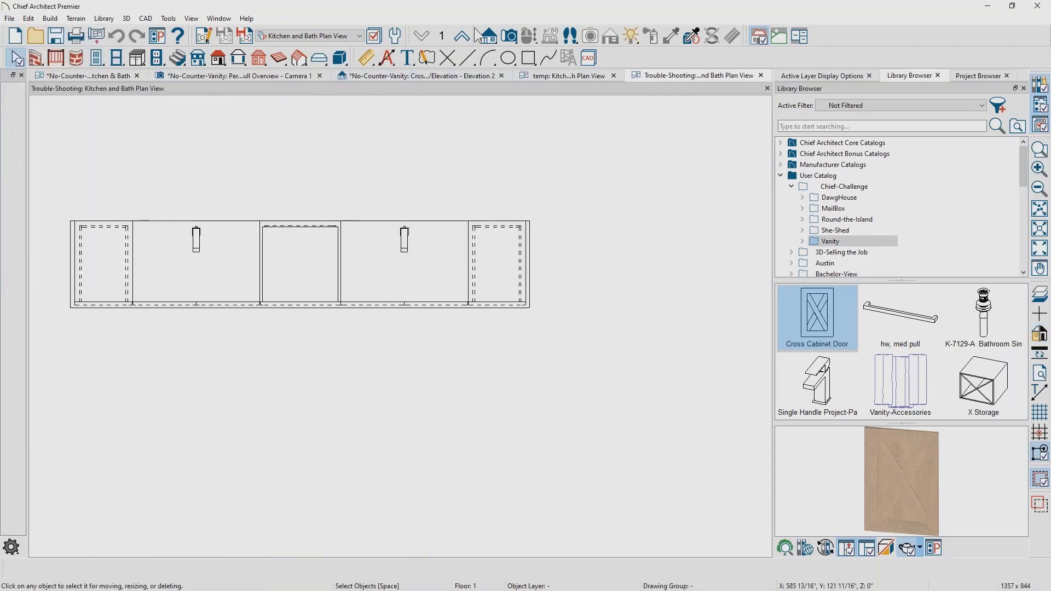
# - Create a full camera view of the vanity, dismiss the missing files notice, and look at the cabinet fronts
pyautogui.click(510, 36)
pyautogui.moveTo(589, 447); pyautogui.dragTo(378, 322)
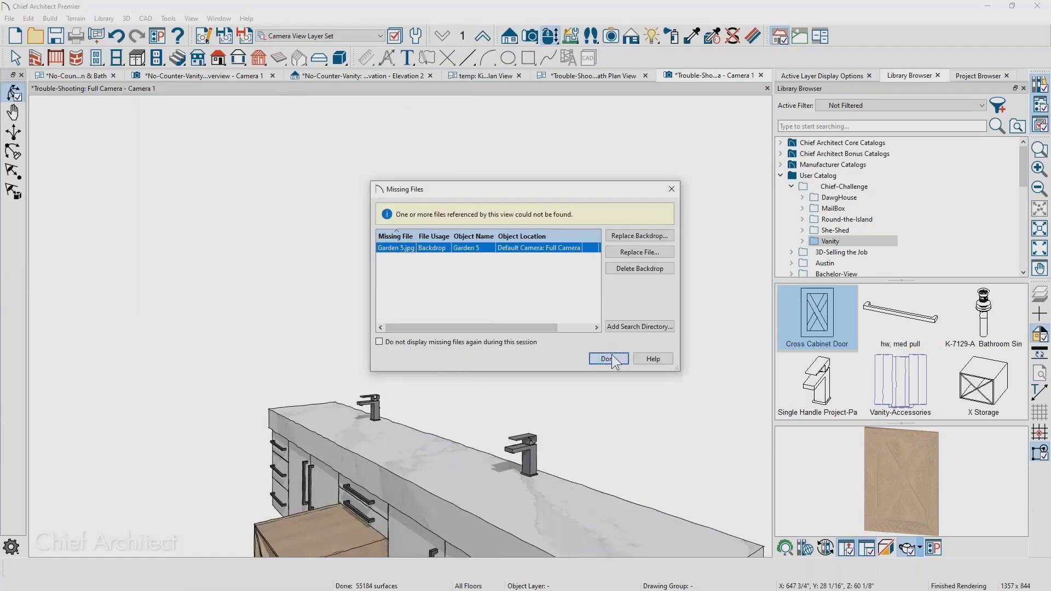
pyautogui.click(610, 358)
pyautogui.moveTo(449, 465); pyautogui.dragTo(470, 266, button='middle')
pyautogui.moveTo(418, 333); pyautogui.dragTo(479, 390)
pyautogui.moveTo(479, 390); pyautogui.dragTo(657, 314, button='middle')
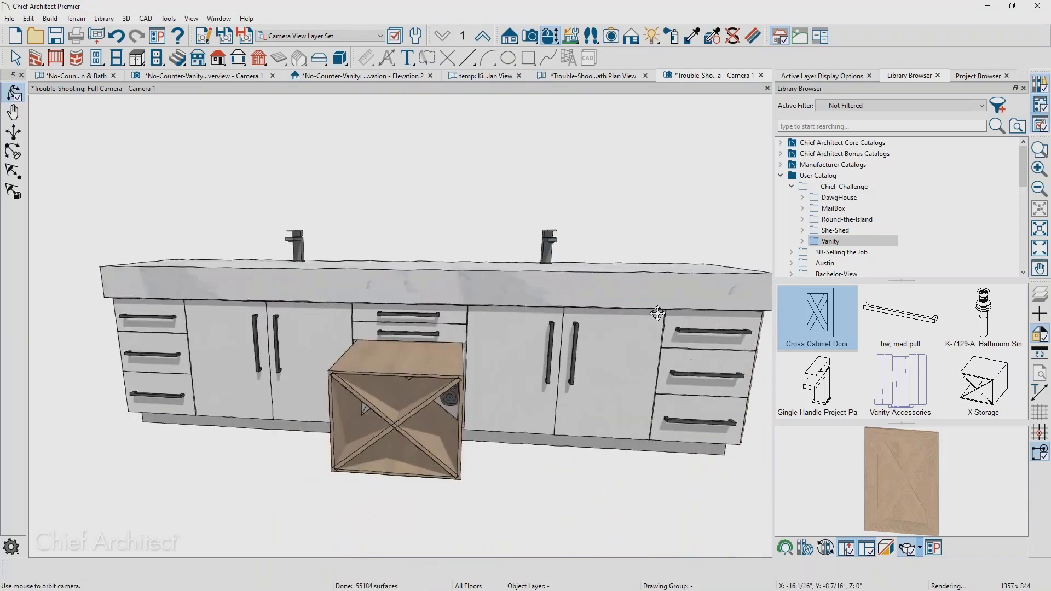
# - In the center base cabinet's specification, change the X Storage appliance face item to an Opening
pyautogui.moveTo(525, 354)
pyautogui.mouseDown()
pyautogui.moveTo(608, 334)
pyautogui.moveTo(518, 358)
pyautogui.moveTo(533, 360)
pyautogui.mouseUp()
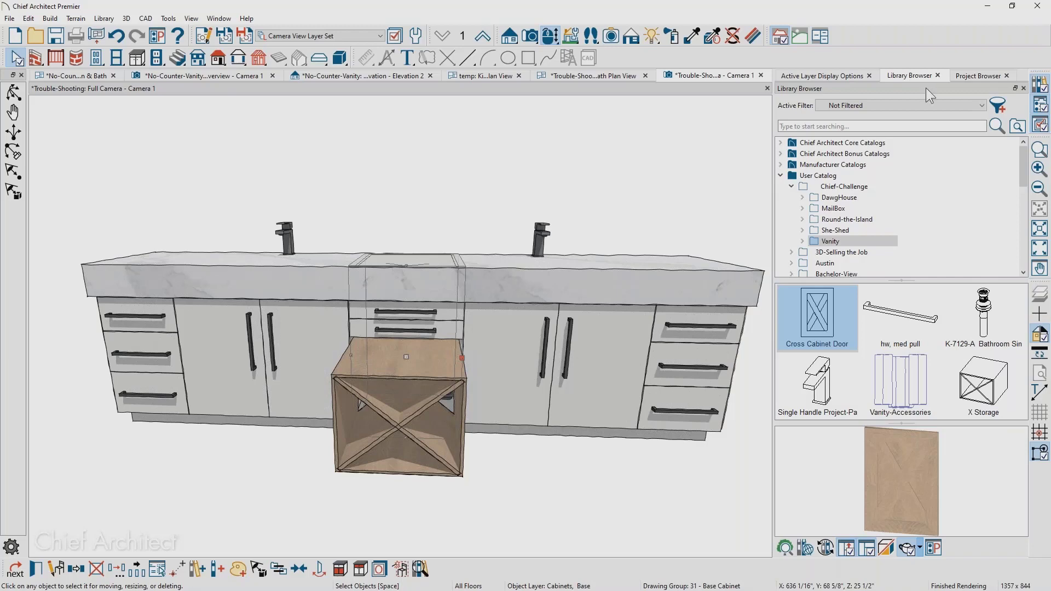
pyautogui.hotkey('ctrl', 'e')
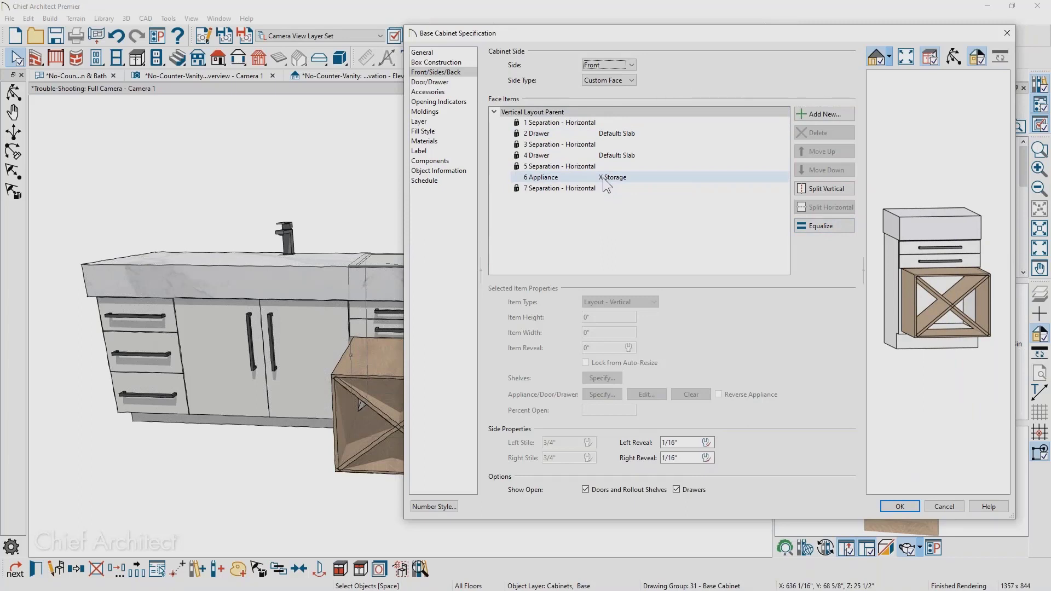
pyautogui.moveTo(584, 32); pyautogui.dragTo(596, 19)
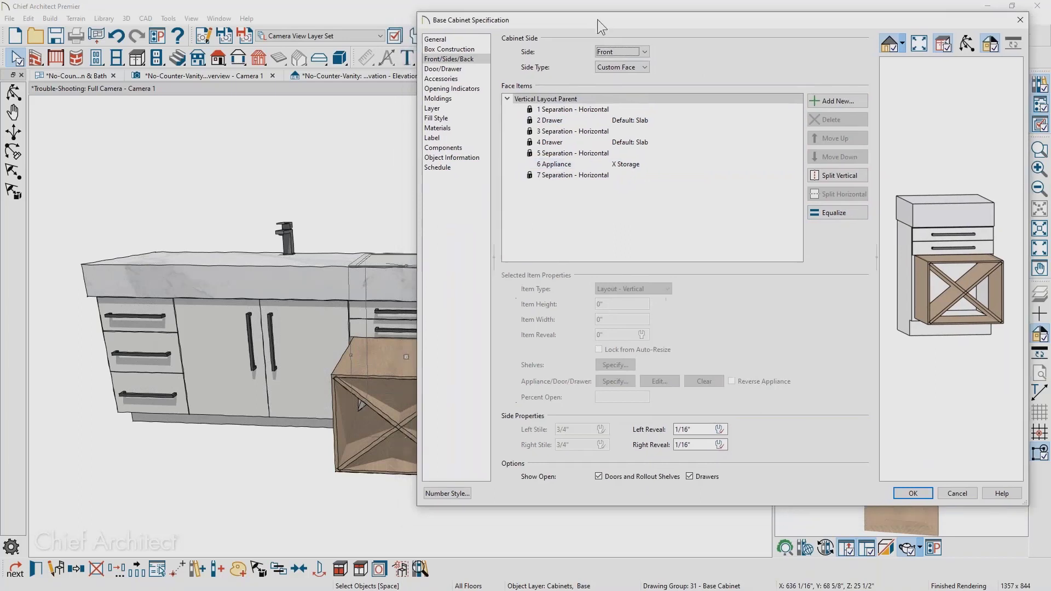
pyautogui.click(559, 165)
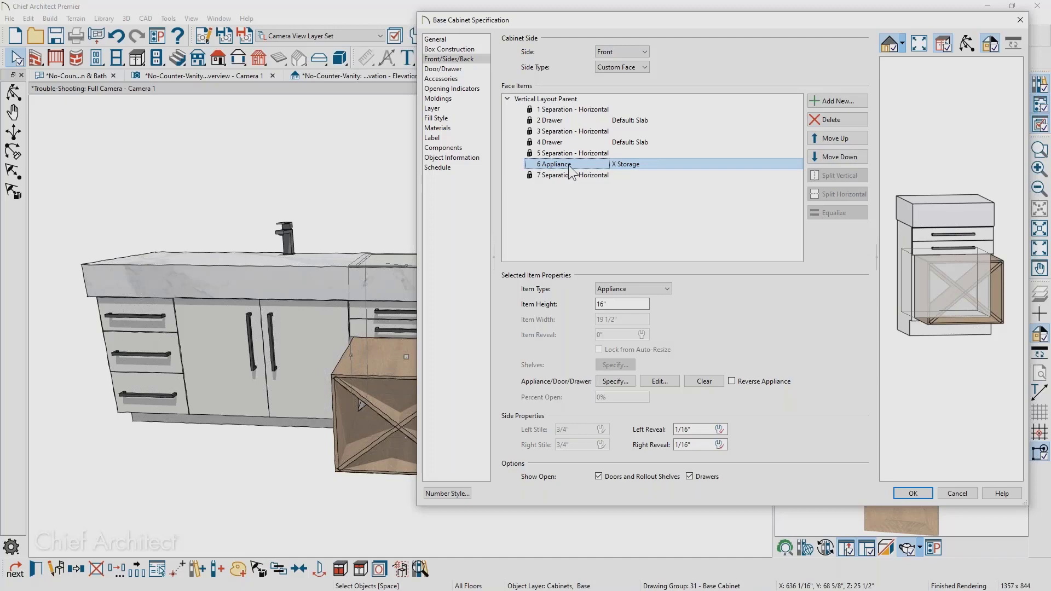
pyautogui.click(626, 292)
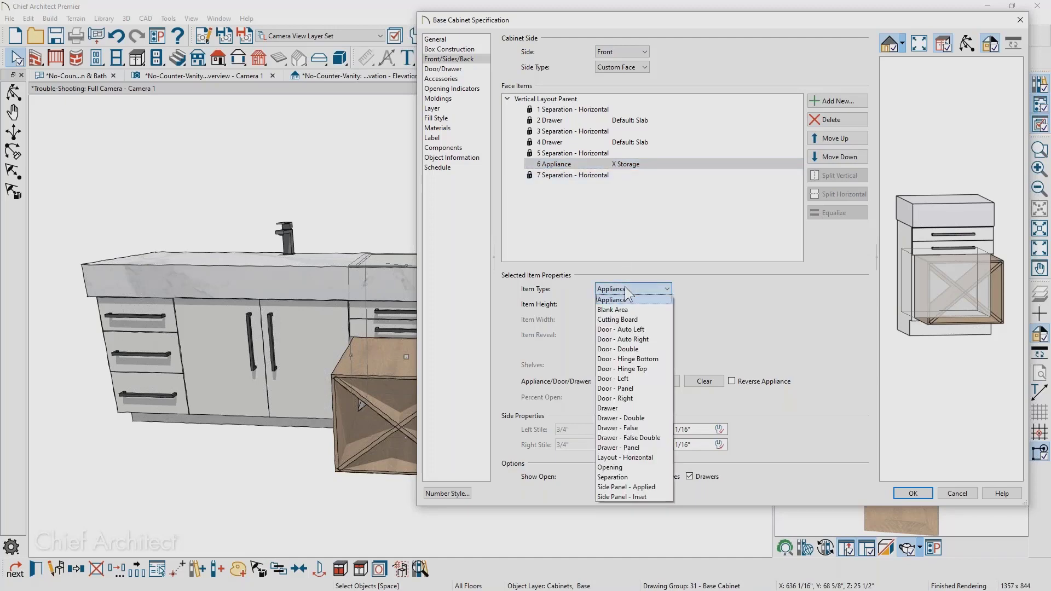
pyautogui.click(655, 464)
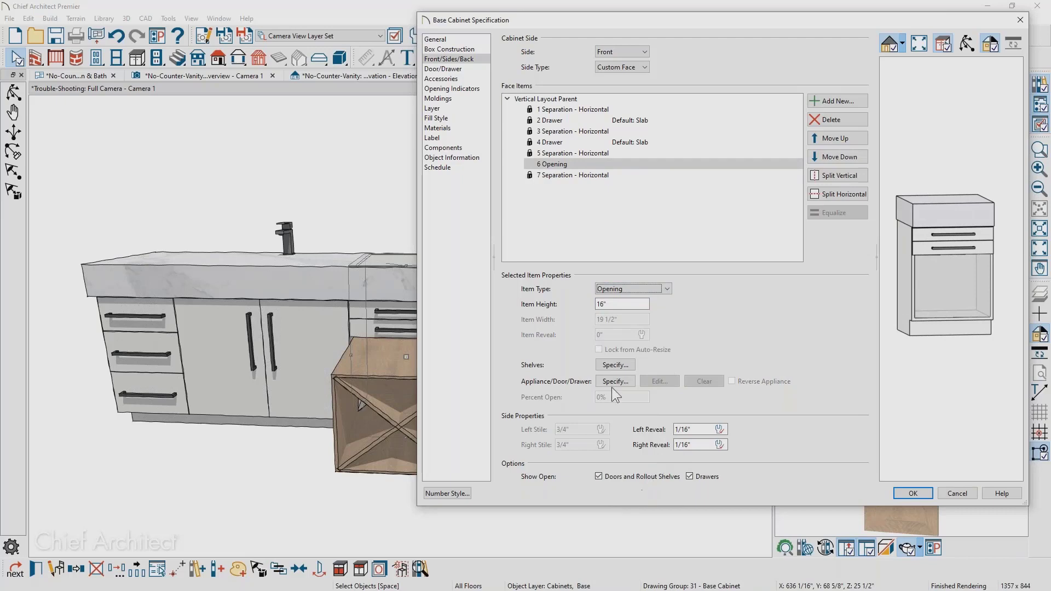
# - Switch the opening's shelves to manual management and specify 1 shelf
pyautogui.click(616, 365)
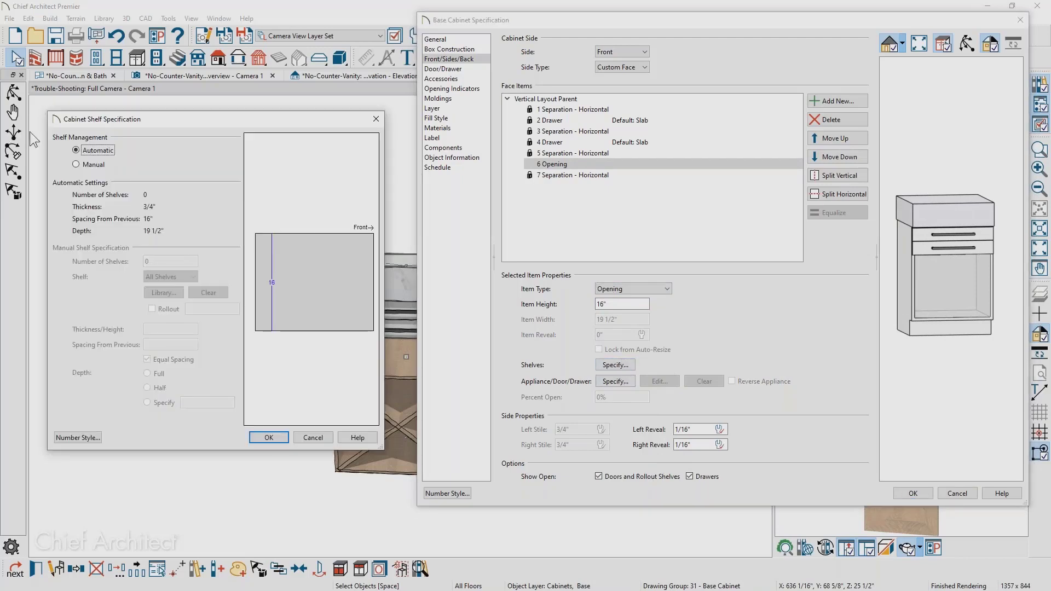
pyautogui.click(76, 165)
pyautogui.press('Tab')
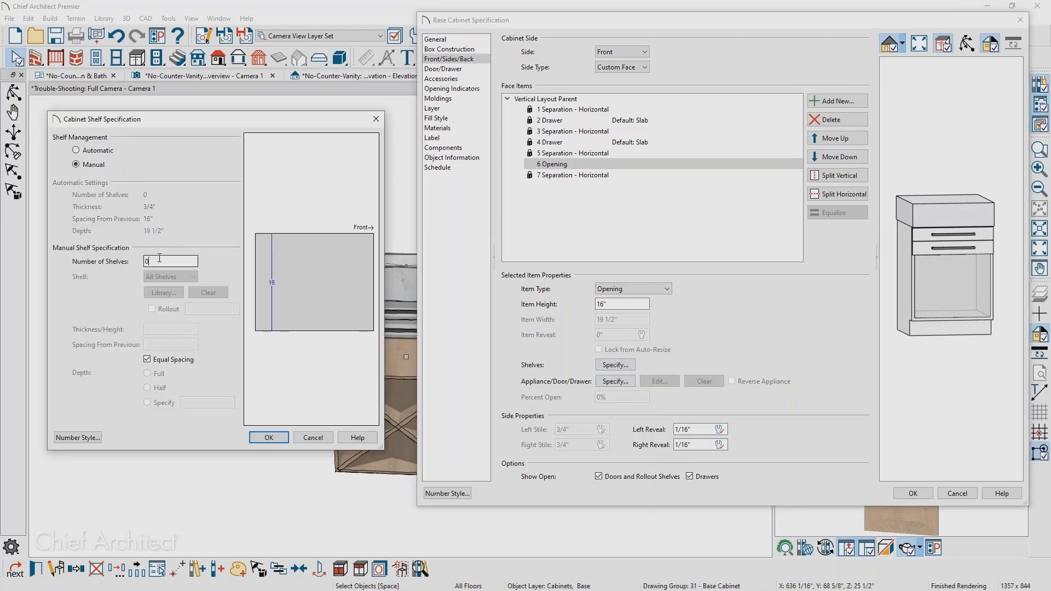
pyautogui.write('1')
pyautogui.press('Tab')
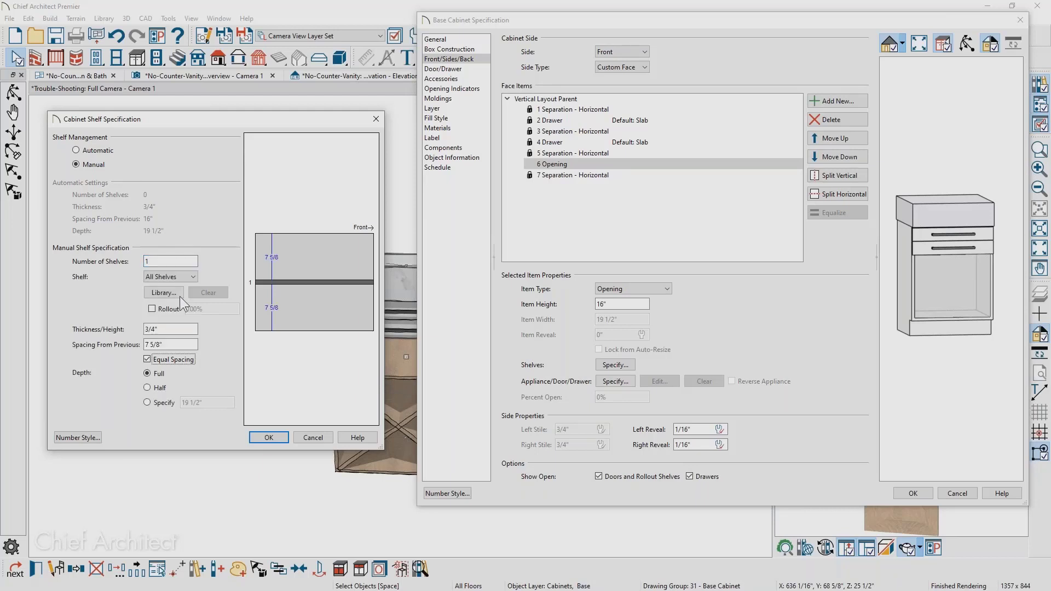
# - Set the shelf's spacing from previous to 0" and its thickness/height to 15"
pyautogui.moveTo(173, 346); pyautogui.dragTo(115, 350)
pyautogui.write('0')
pyautogui.press('Tab')
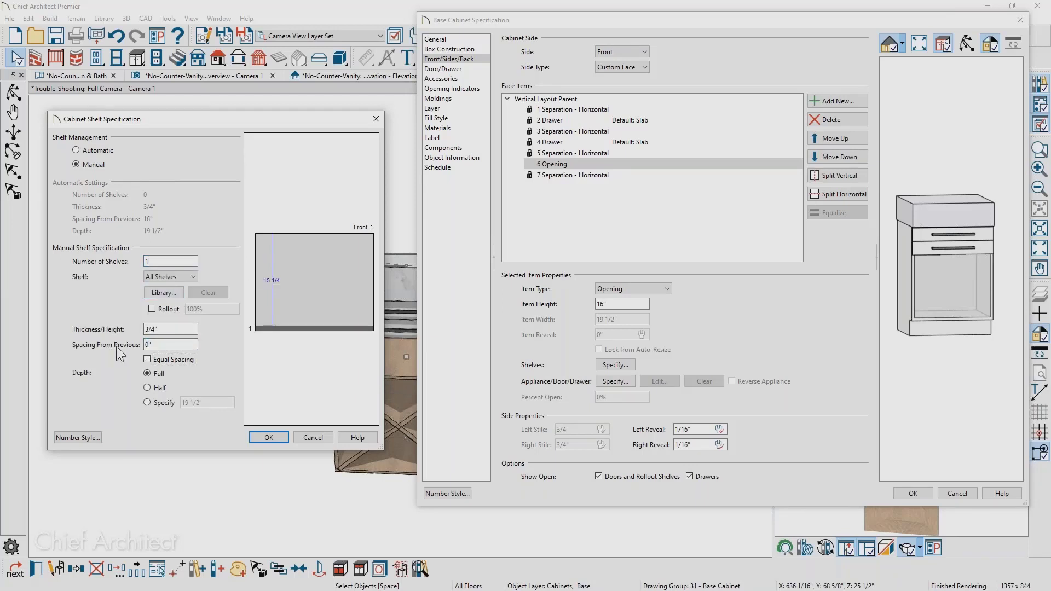
pyautogui.hotkey('shift', 'Tab')
pyautogui.hotkey('shift', 'Tab')
pyautogui.write('15')
pyautogui.press('Tab')
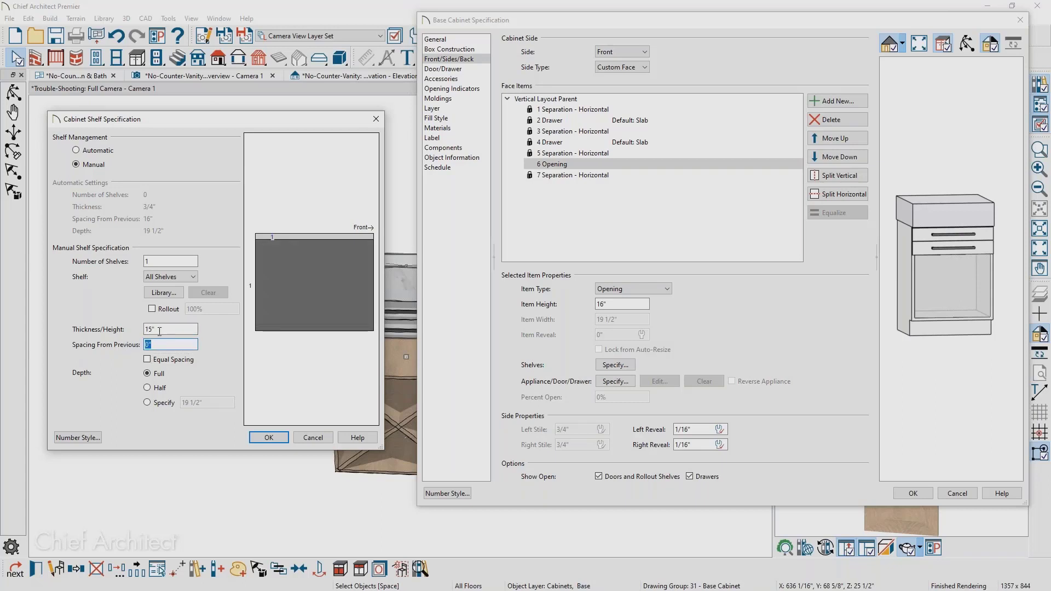
# - Assign X Storage from the user catalog's Chief-Challenge Vanity folder as the shelf insert, allowing it to be resized to fit
pyautogui.click(173, 292)
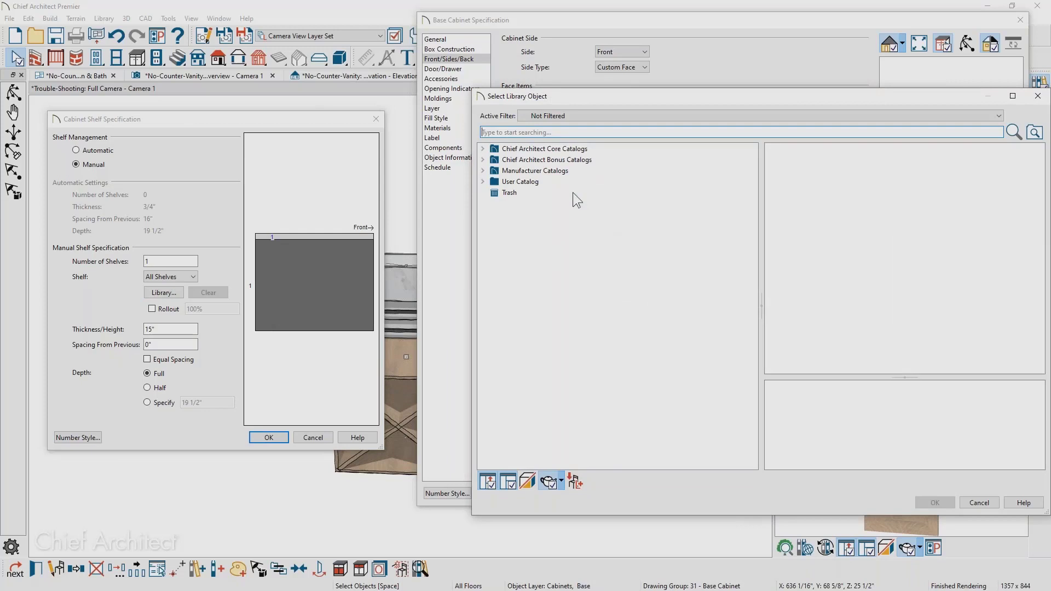
pyautogui.click(524, 182)
pyautogui.click(483, 181)
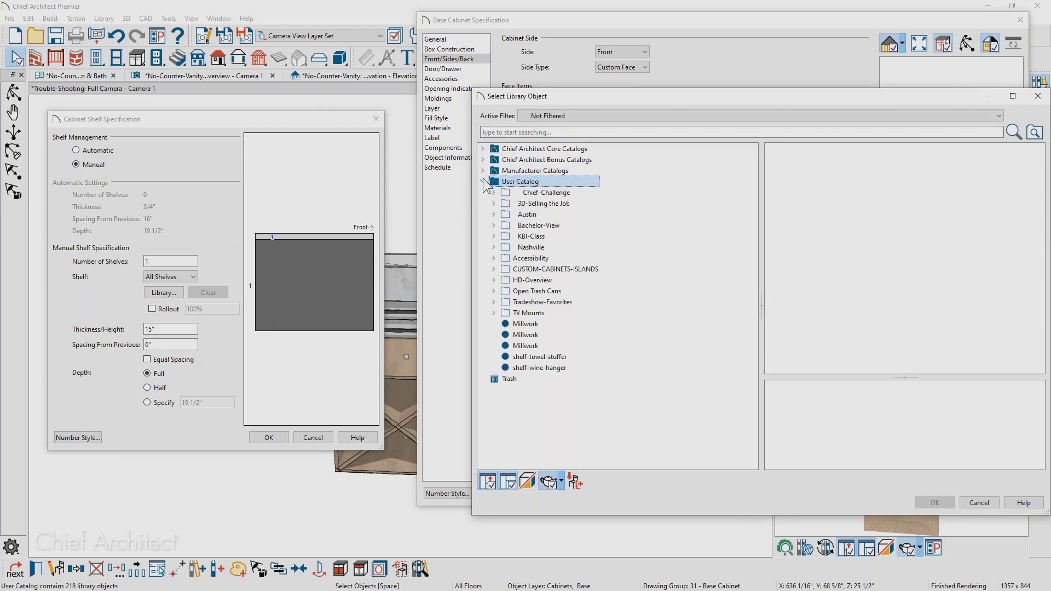
pyautogui.click(521, 194)
pyautogui.doubleClick(982, 246)
pyautogui.click(982, 248)
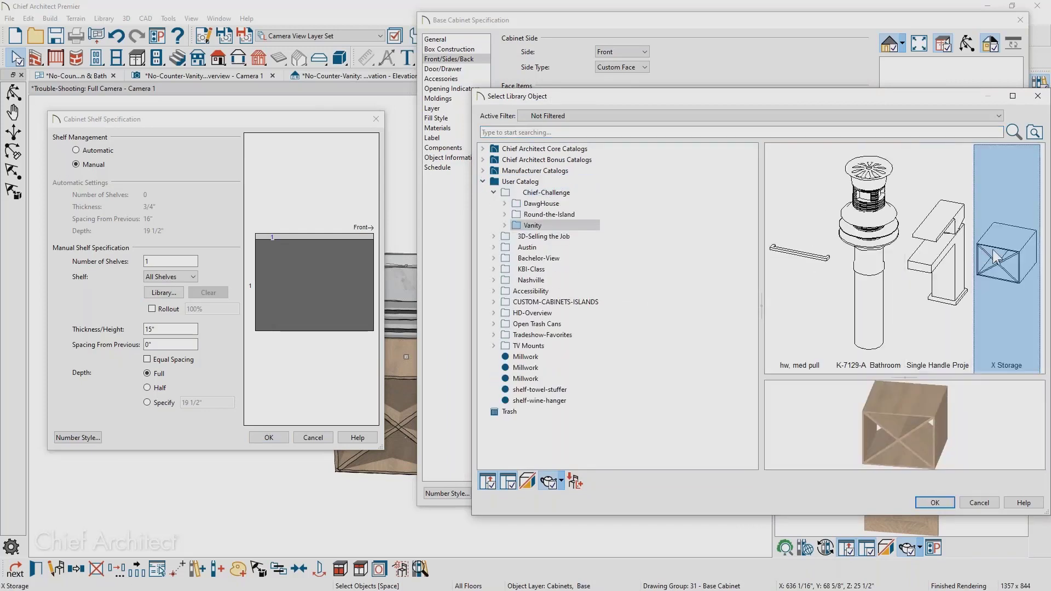
pyautogui.click(928, 505)
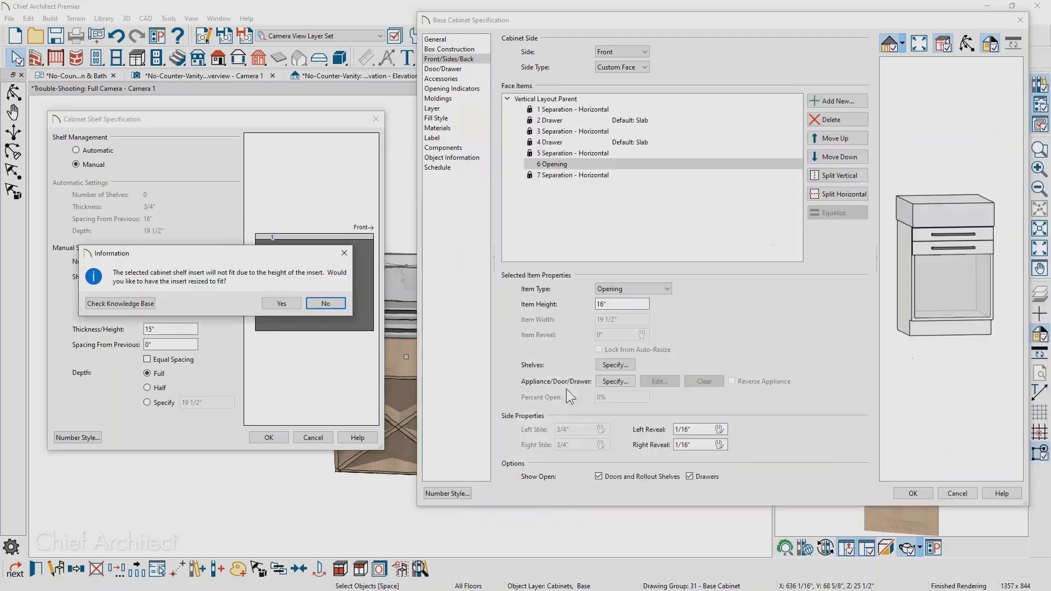
pyautogui.click(283, 303)
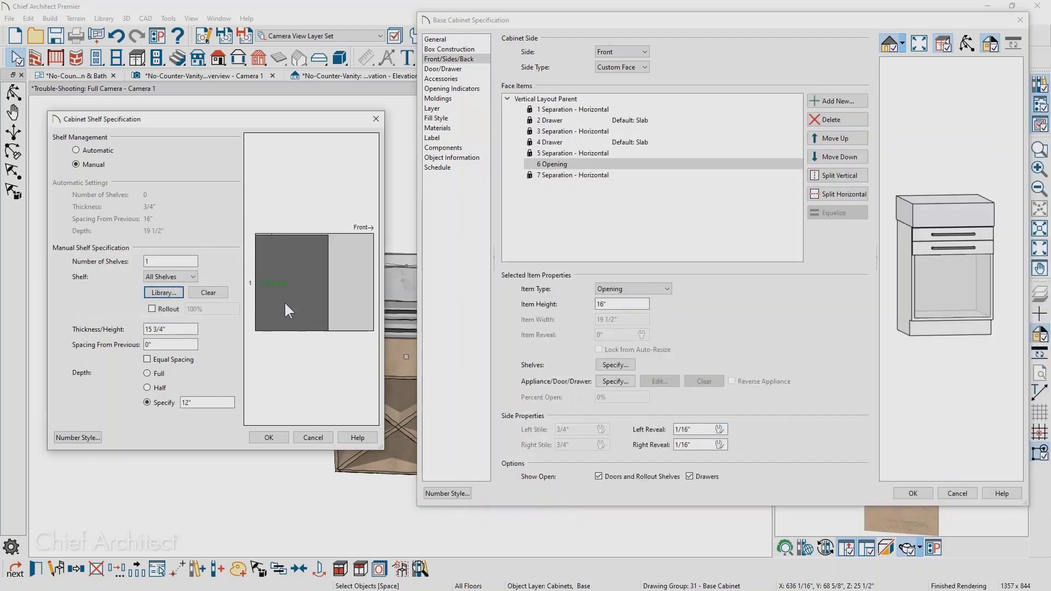
# - Set the shelf insert to full depth and apply the shelf and cabinet settings
pyautogui.click(160, 373)
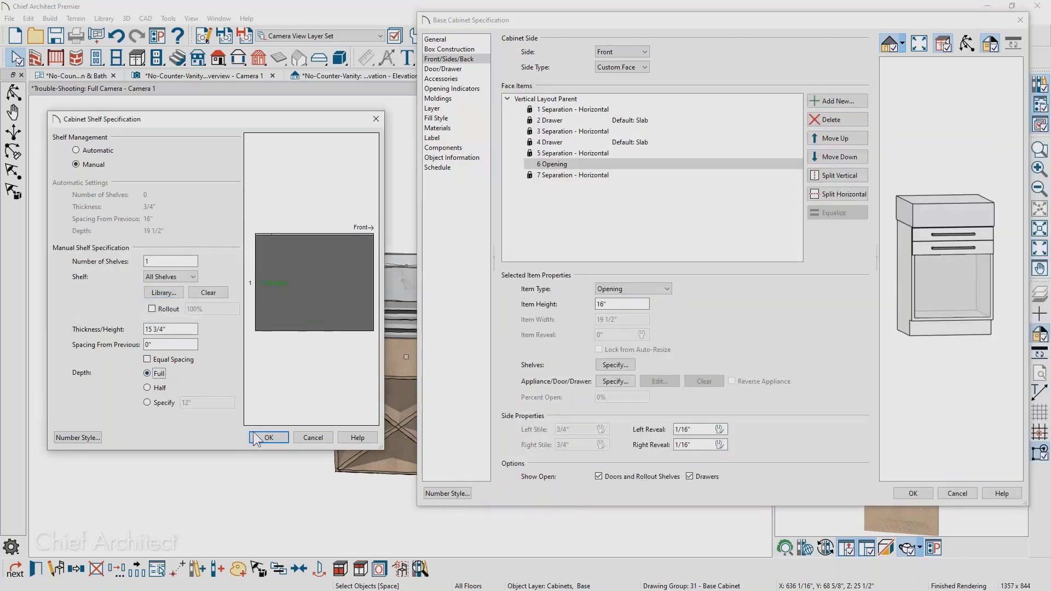
pyautogui.click(269, 437)
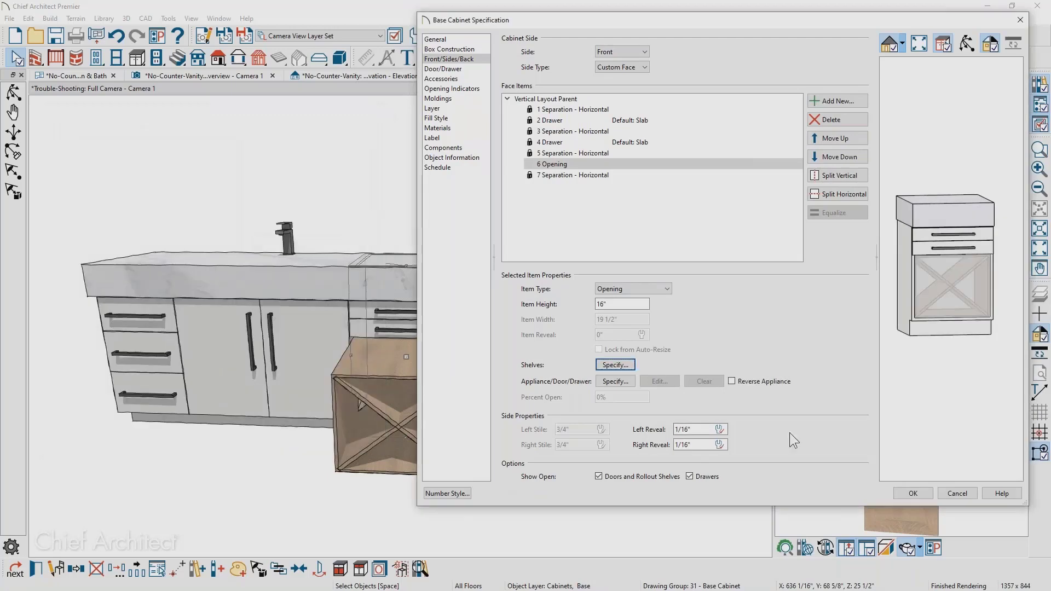
pyautogui.click(909, 492)
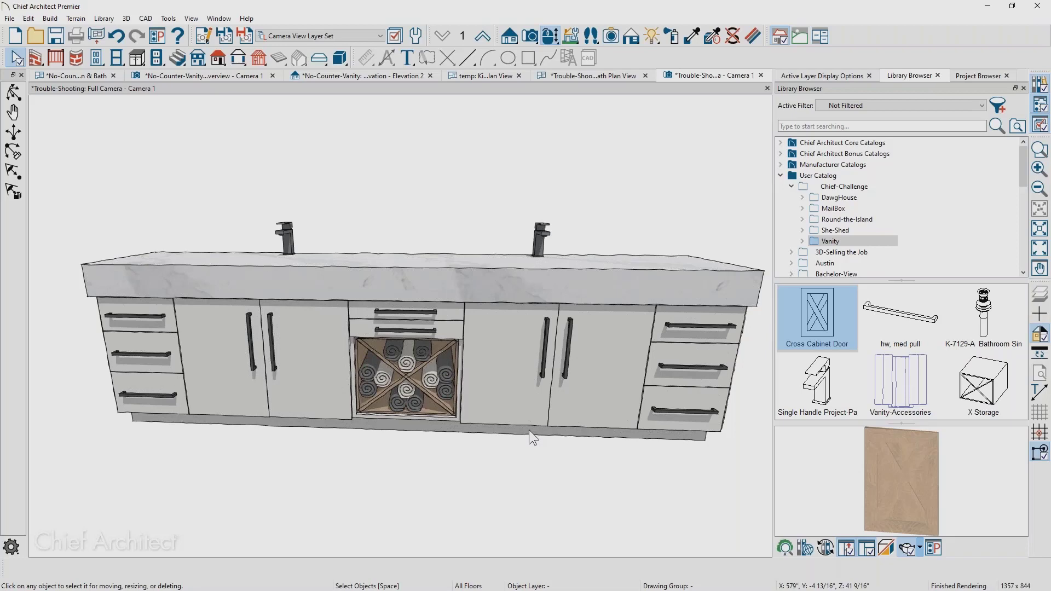
# - Delete the rolled towels in the center cabinet's X storage, and close the camera view and the No-Counter-Vanity views
pyautogui.click(402, 353)
pyautogui.press('Delete')
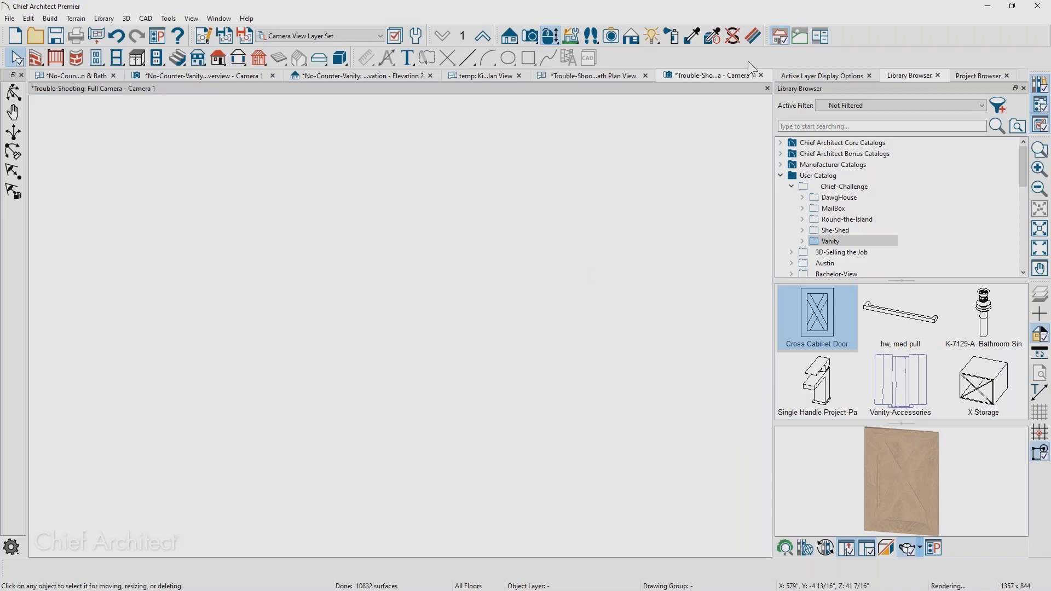
pyautogui.click(761, 75)
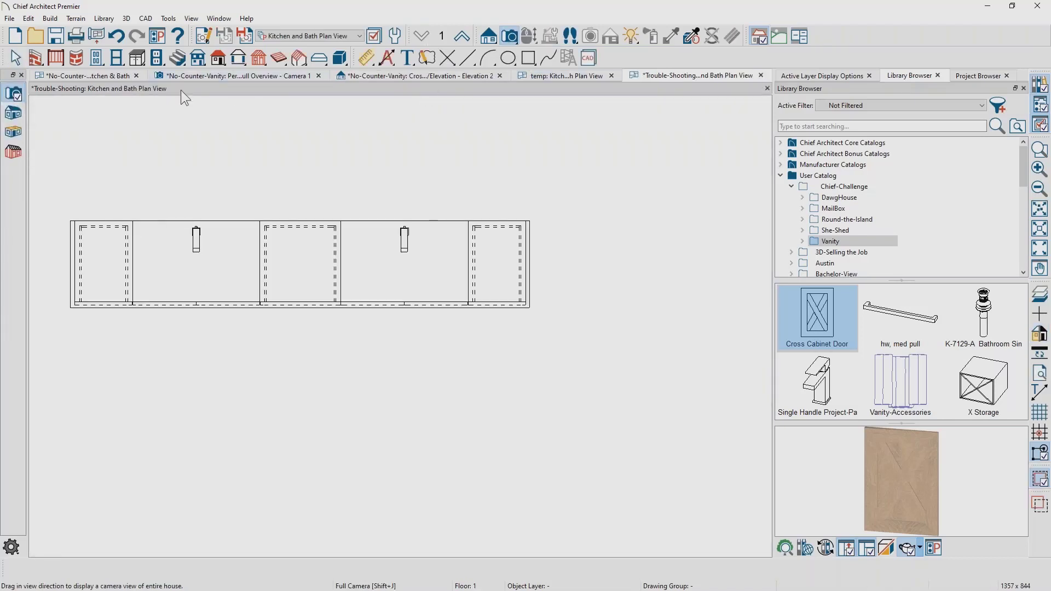
pyautogui.click(137, 76)
pyautogui.click(606, 316)
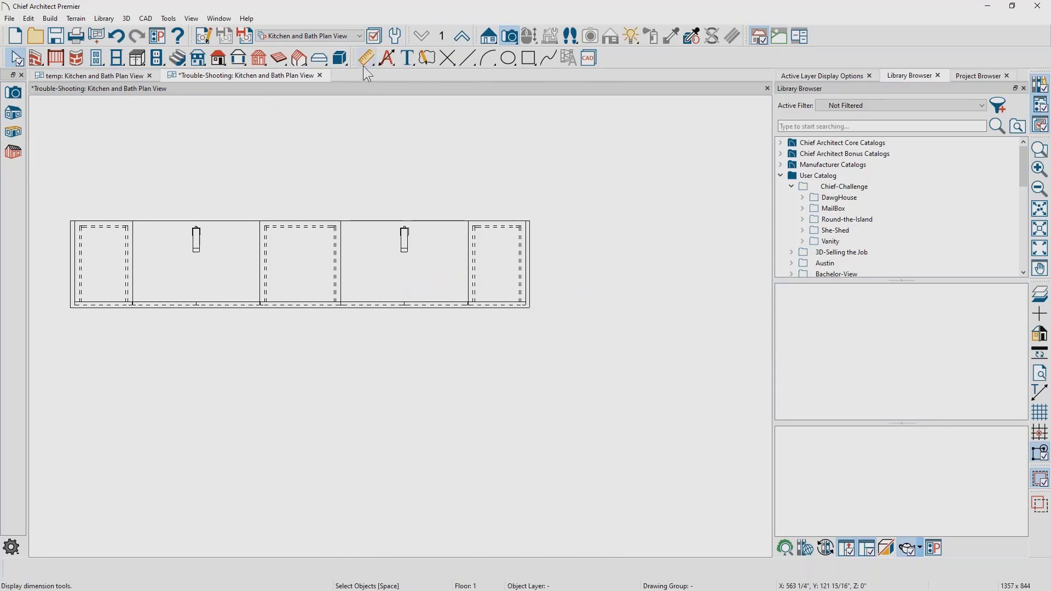
# - Draw a straight rope light about 117" long in front of the vanity, turning on display of the Electrical layer
pyautogui.click(157, 57)
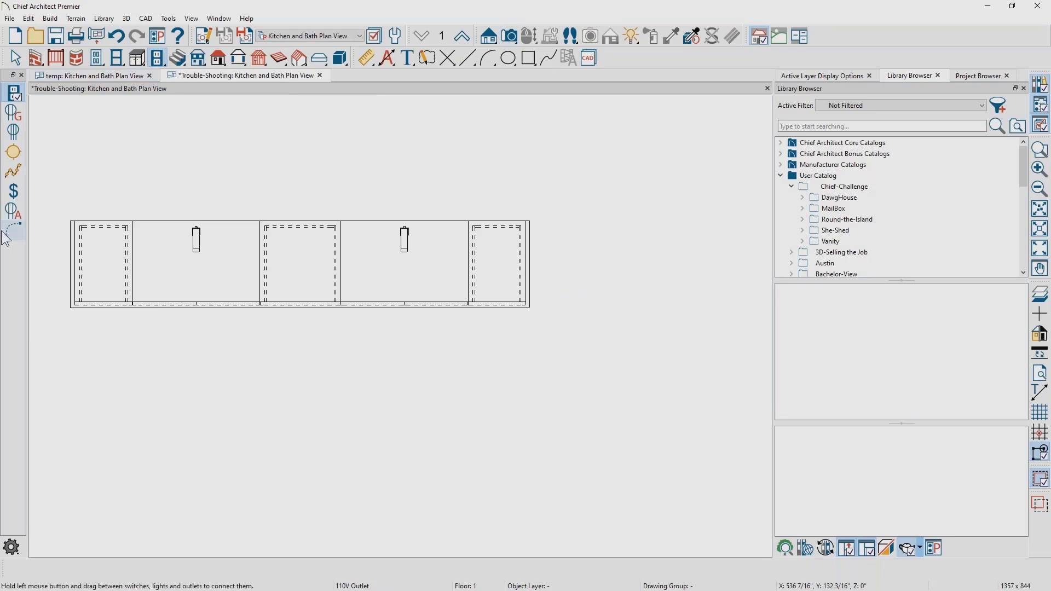
pyautogui.click(13, 172)
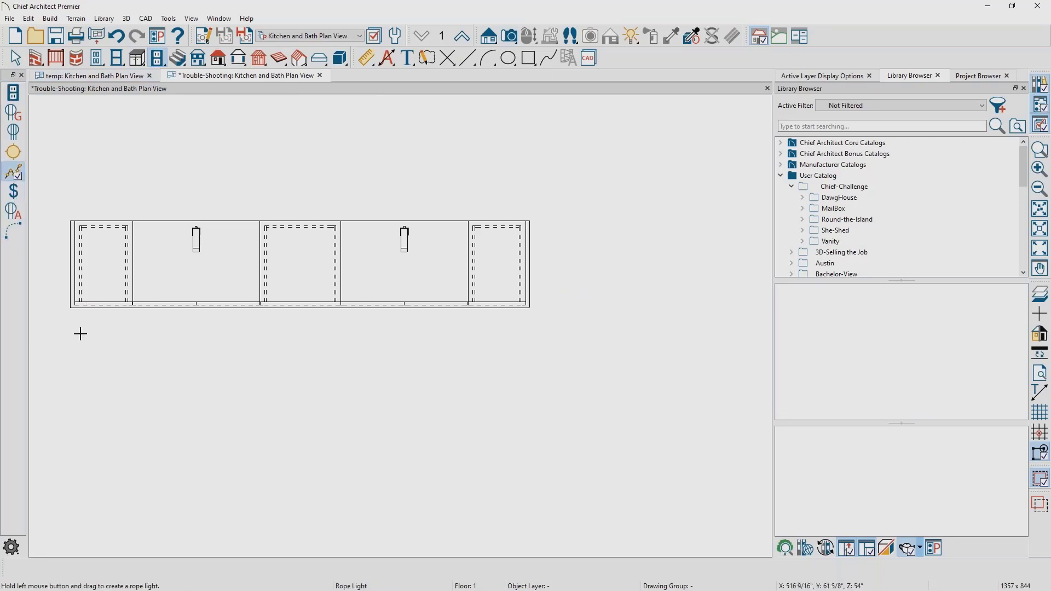
pyautogui.moveTo(80, 332); pyautogui.dragTo(531, 346)
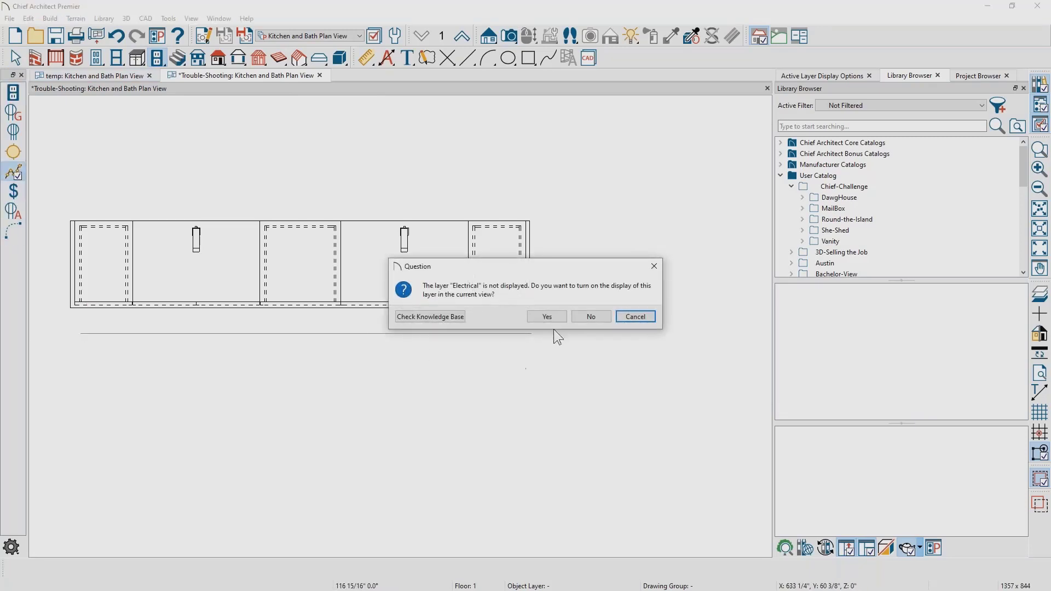
pyautogui.click(554, 321)
pyautogui.press('space')
# - Set the rope light's intensity to 20 custom lumens and its colour to the pale yellow custom colour 255, 255, 220
pyautogui.click(455, 337)
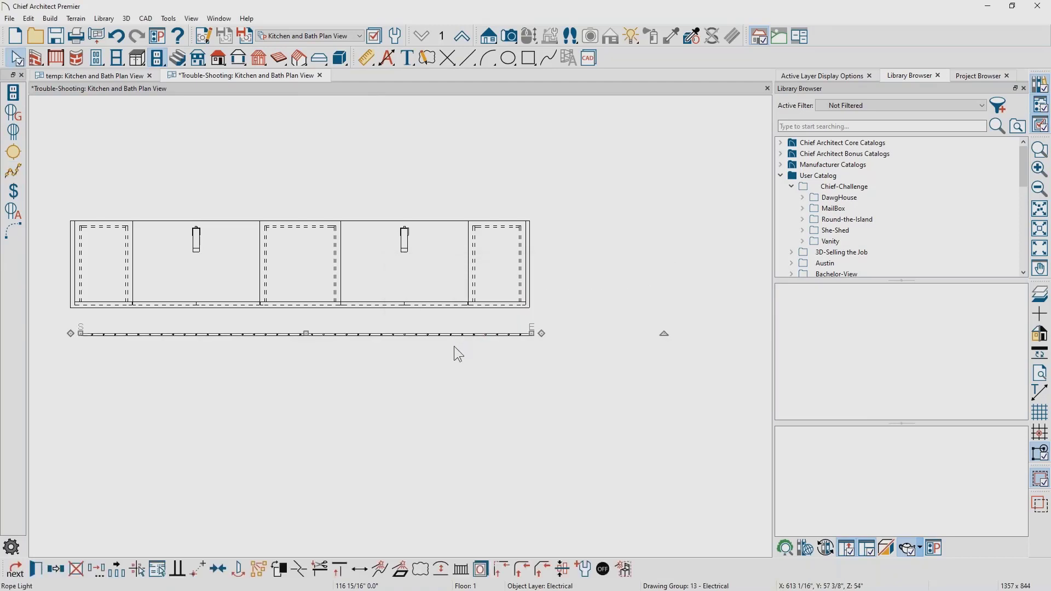
pyautogui.doubleClick(289, 333)
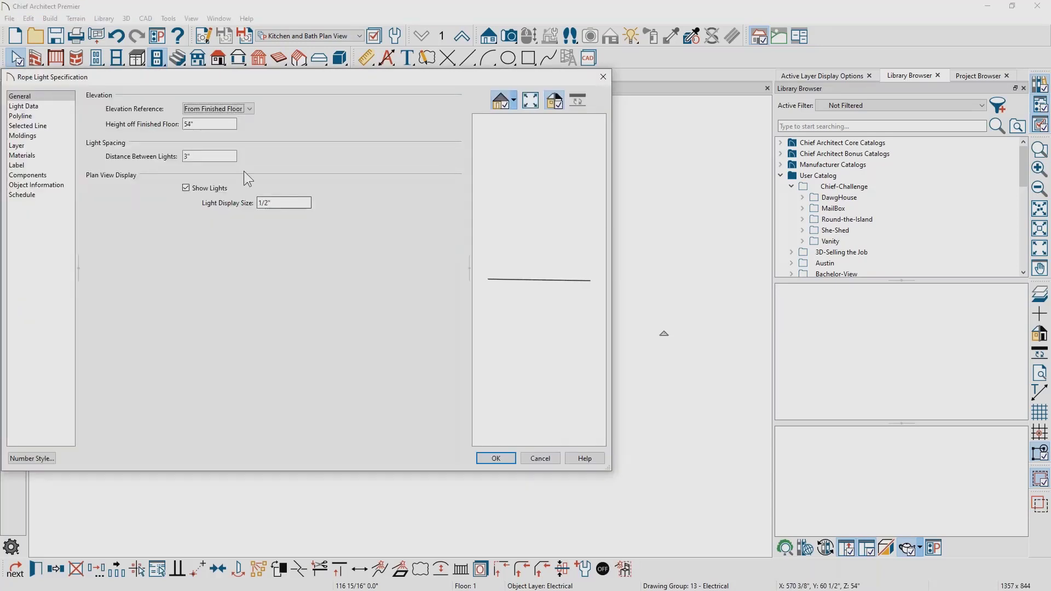
pyautogui.click(45, 107)
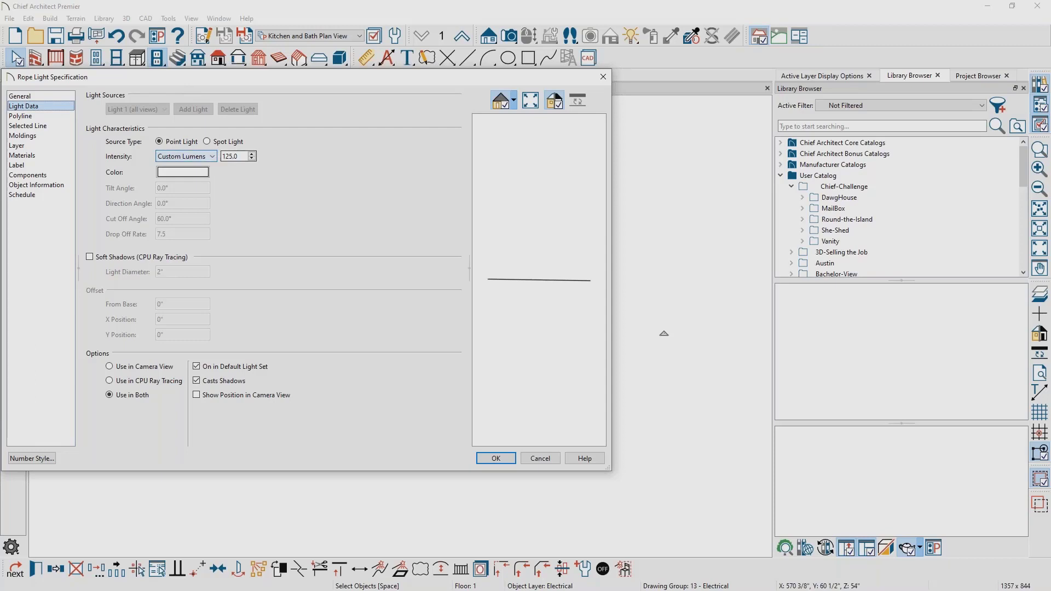
pyautogui.moveTo(240, 156); pyautogui.dragTo(221, 156)
pyautogui.write('20.0')
pyautogui.click(169, 171)
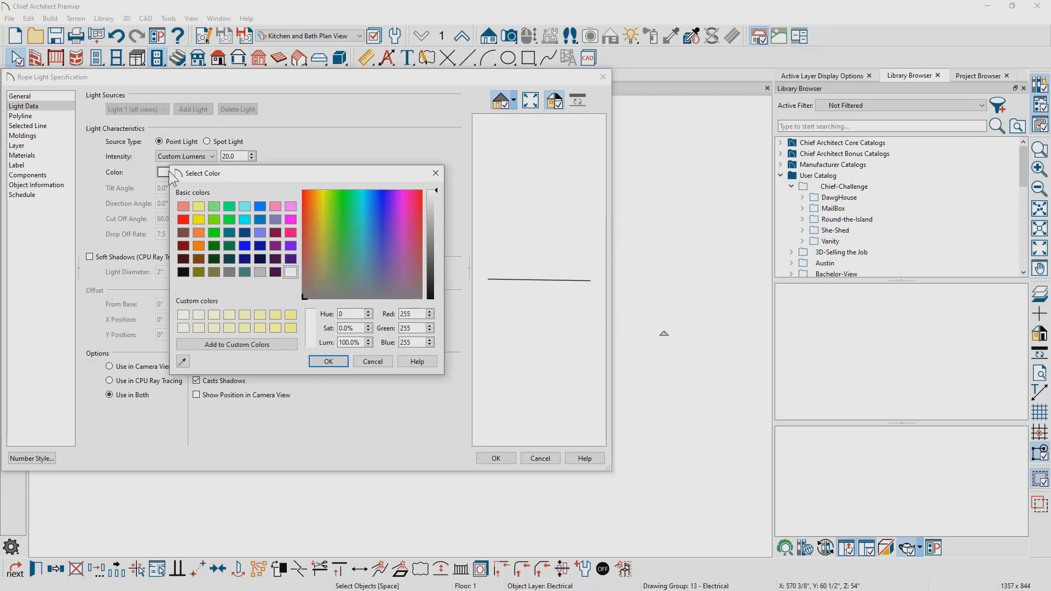
pyautogui.click(214, 315)
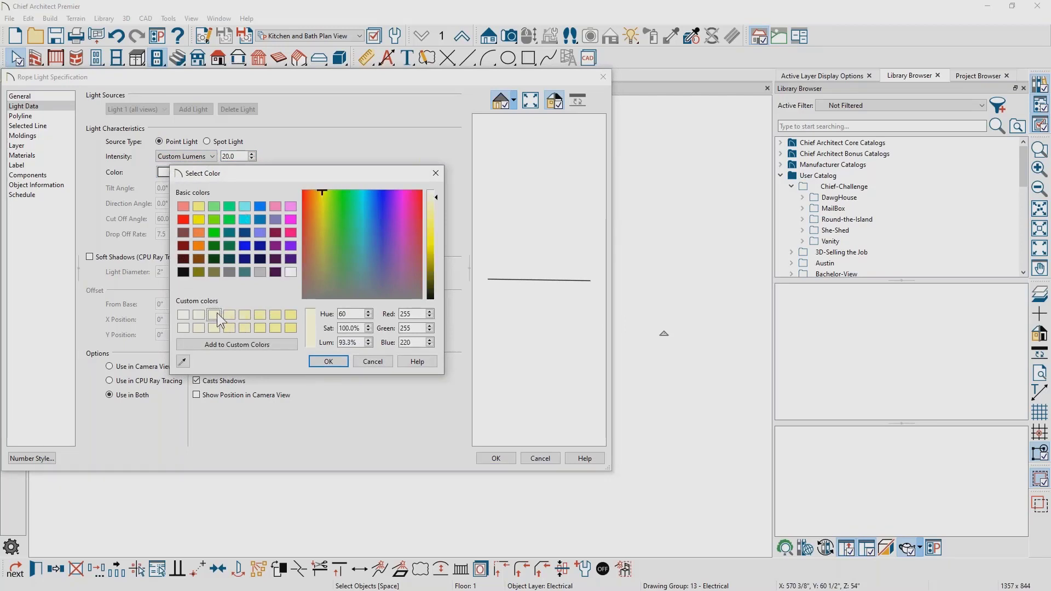
pyautogui.click(343, 360)
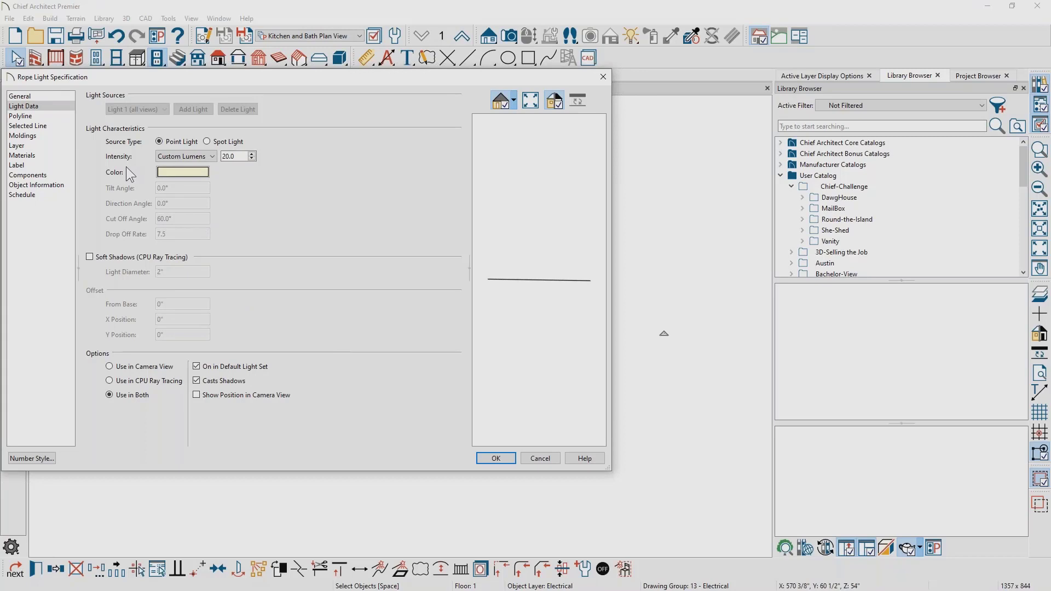
# - Set the rope light's distance between lights to 12" and its height off the finished floor to 4", and apply the settings
pyautogui.click(22, 96)
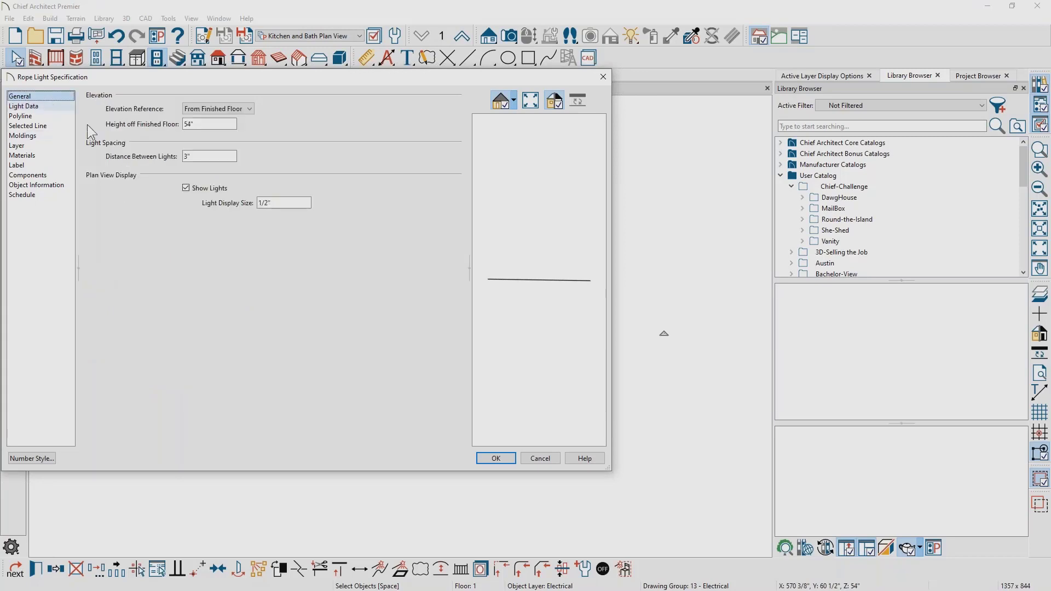
pyautogui.click(205, 161)
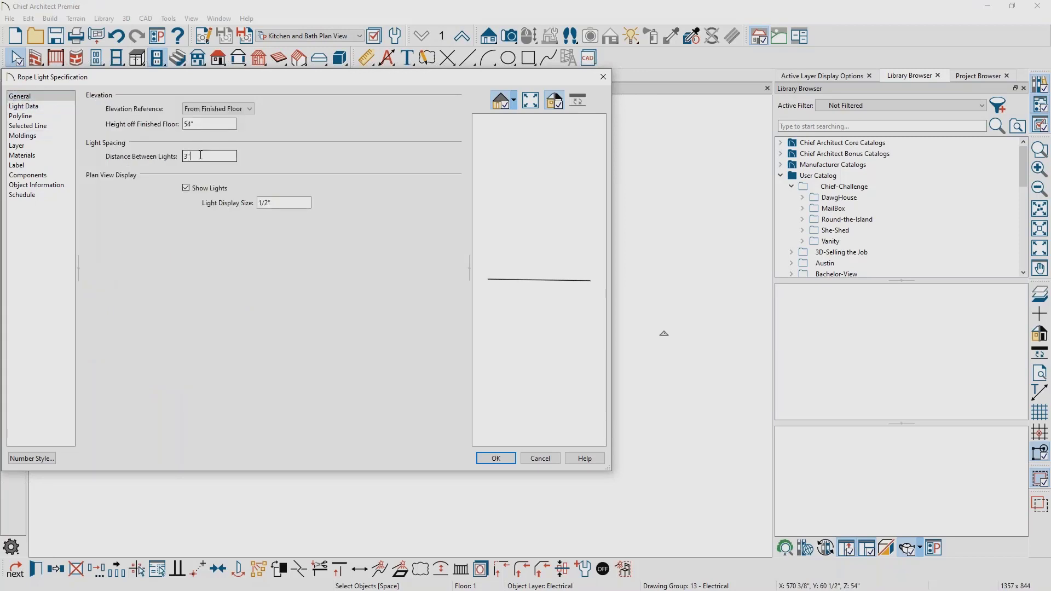
pyautogui.write('12')
pyautogui.press('Tab')
pyautogui.moveTo(196, 124); pyautogui.dragTo(163, 126)
pyautogui.write('4')
pyautogui.press('Tab')
pyautogui.click(496, 458)
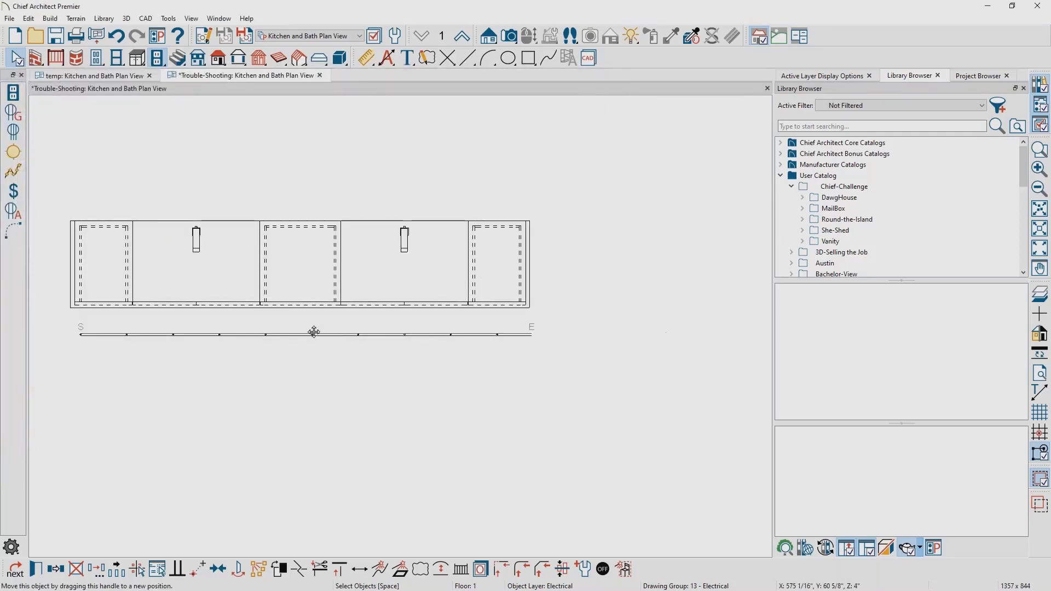
# - Move the rope light back to the vanity's front edge and inspect the toe-kick from below in a Perspective Full Overview
pyautogui.moveTo(306, 333); pyautogui.dragTo(310, 302)
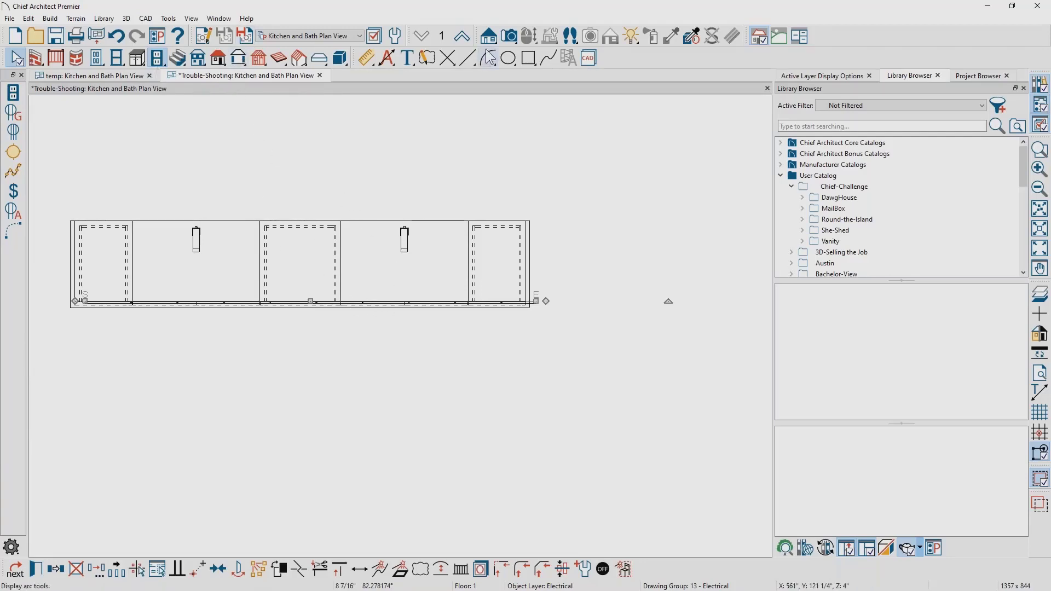
pyautogui.click(509, 36)
pyautogui.click(14, 114)
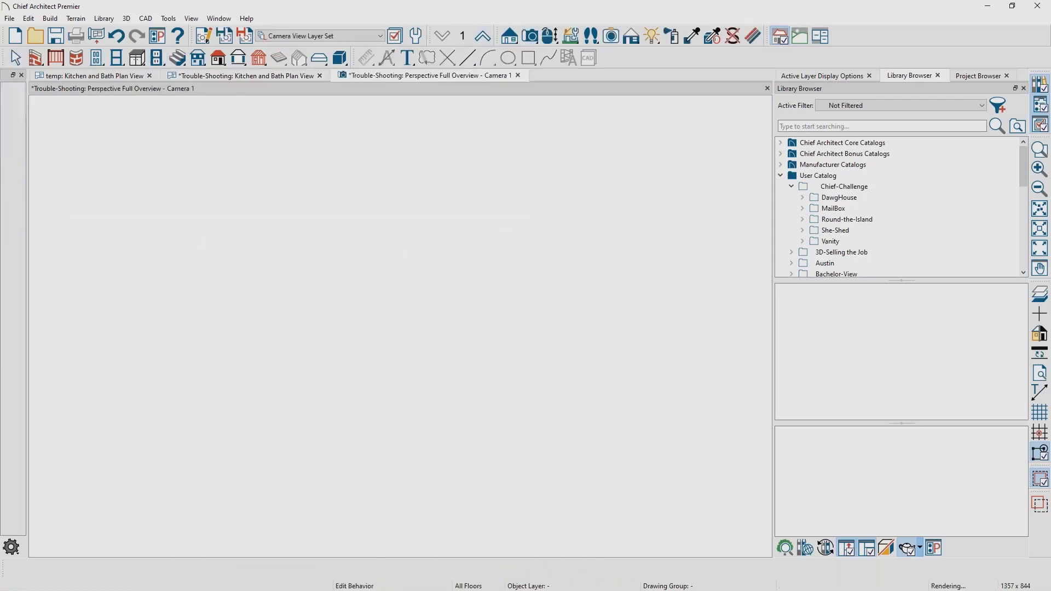
pyautogui.moveTo(372, 331); pyautogui.dragTo(623, 259)
pyautogui.scroll(3, 290, 269)
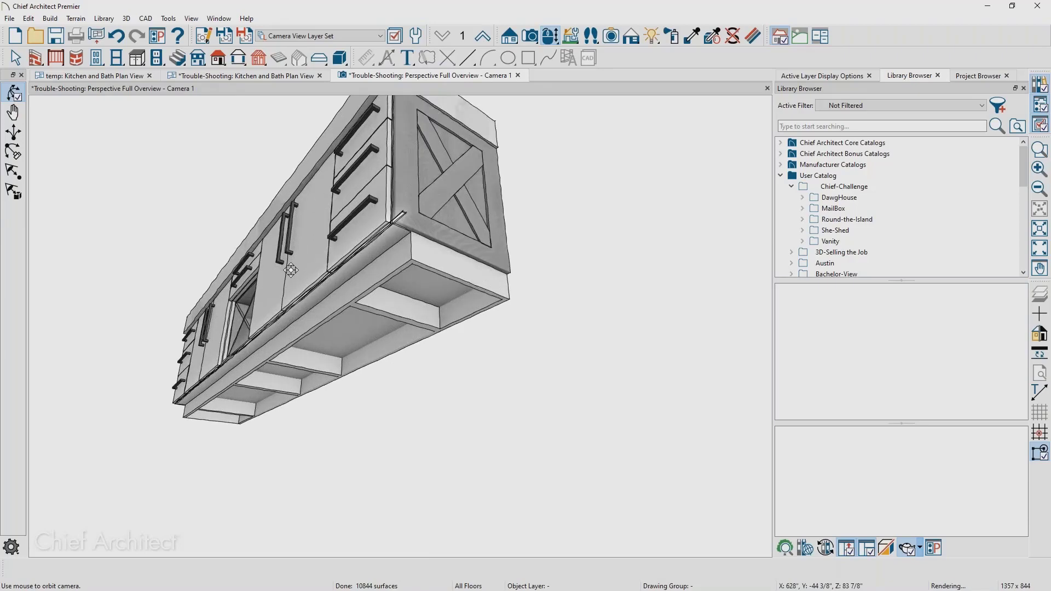
pyautogui.scroll(3, 322, 292)
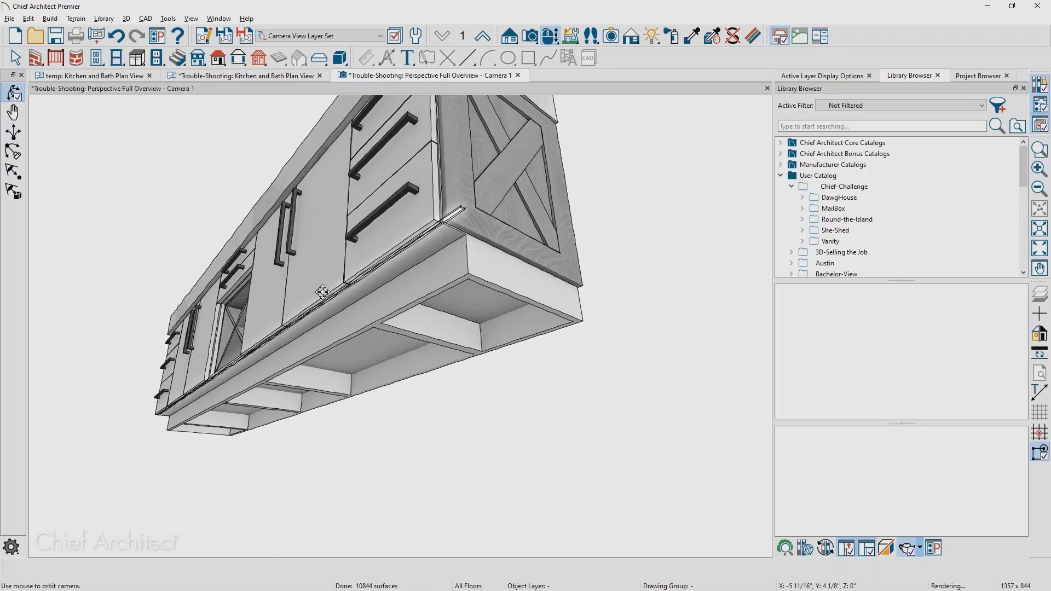
pyautogui.moveTo(322, 291); pyautogui.dragTo(335, 299)
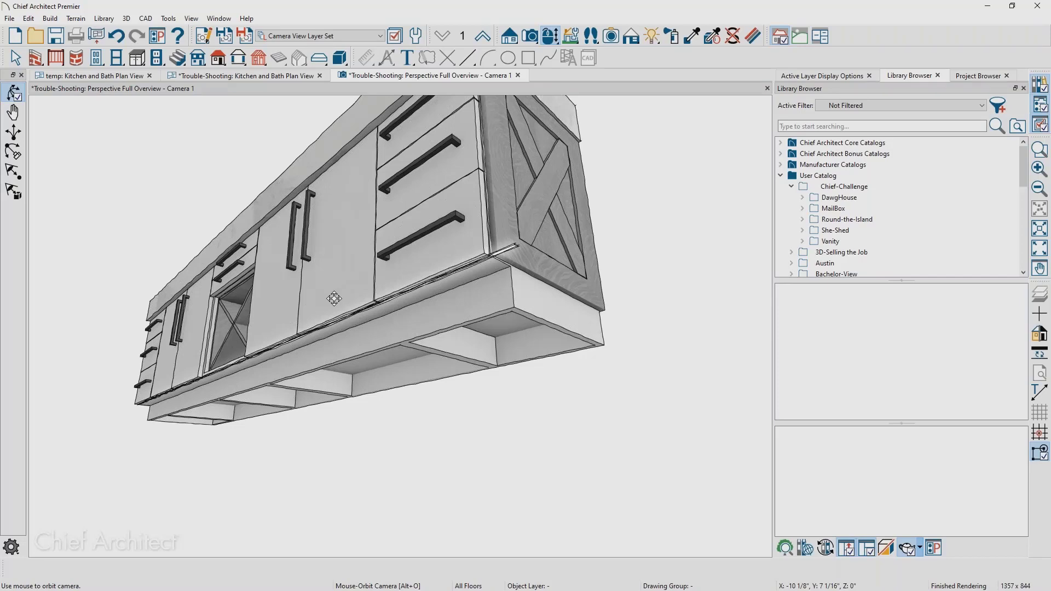
pyautogui.press('space')
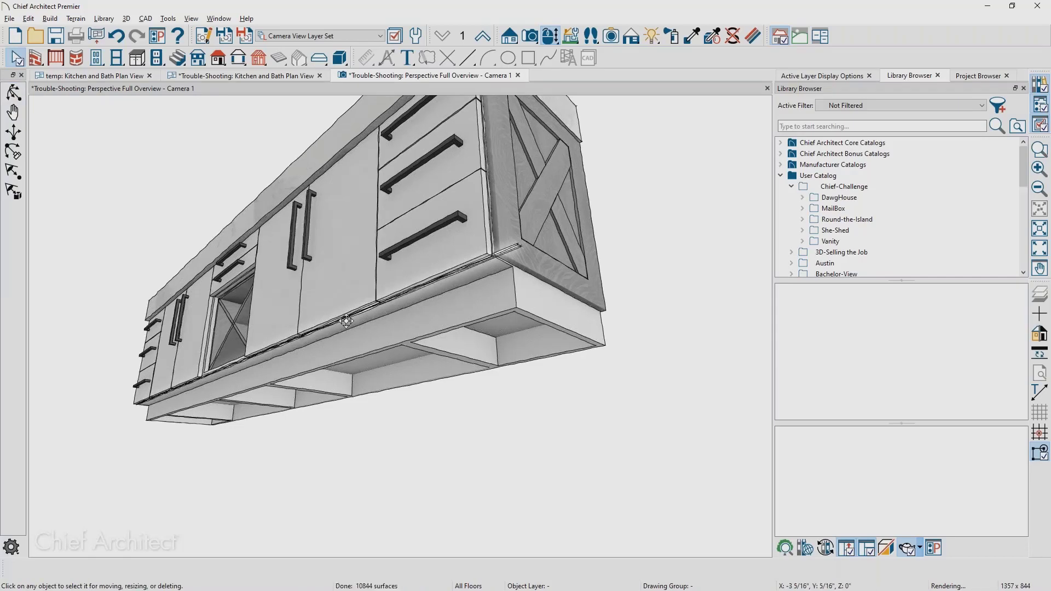
# - Replace the shelf insert in the center cabinet's 16" opening with shelf-wine-hanger from the user catalog
pyautogui.moveTo(346, 321); pyautogui.dragTo(528, 363, button='middle')
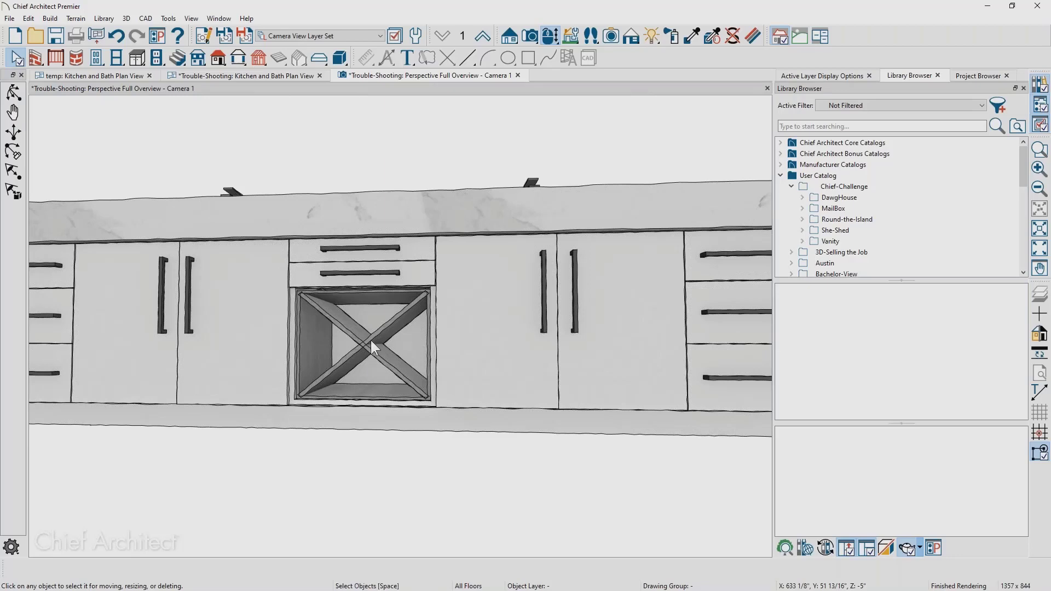
pyautogui.click(395, 266)
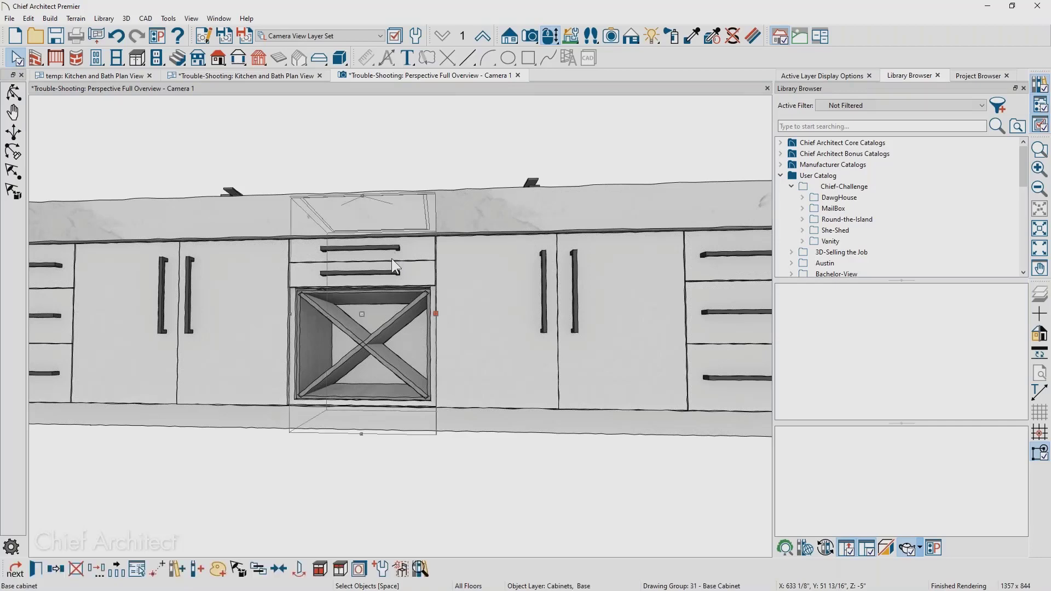
pyautogui.doubleClick(392, 258)
pyautogui.click(576, 164)
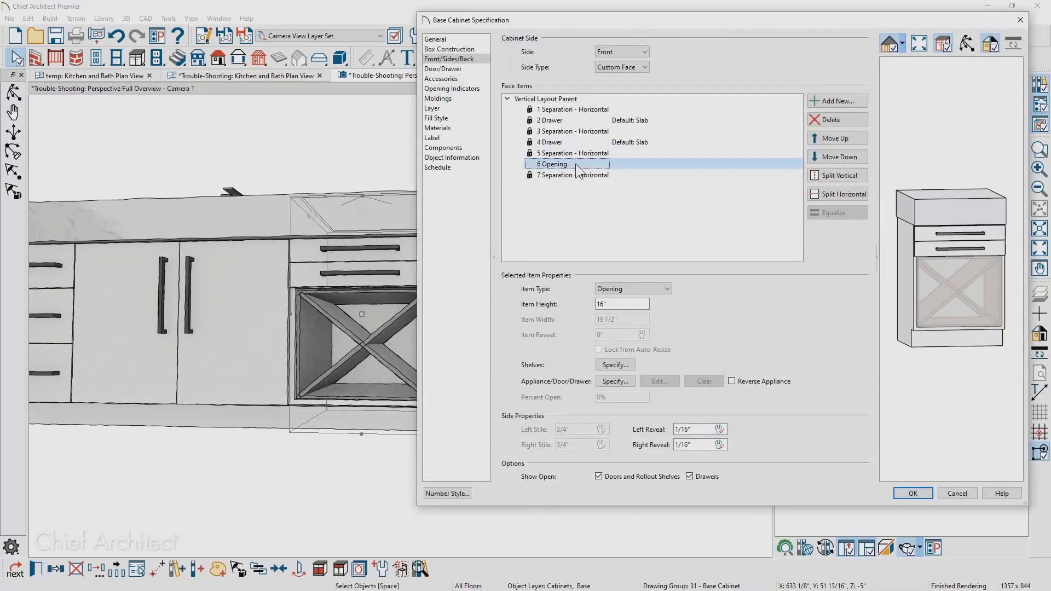
pyautogui.click(614, 368)
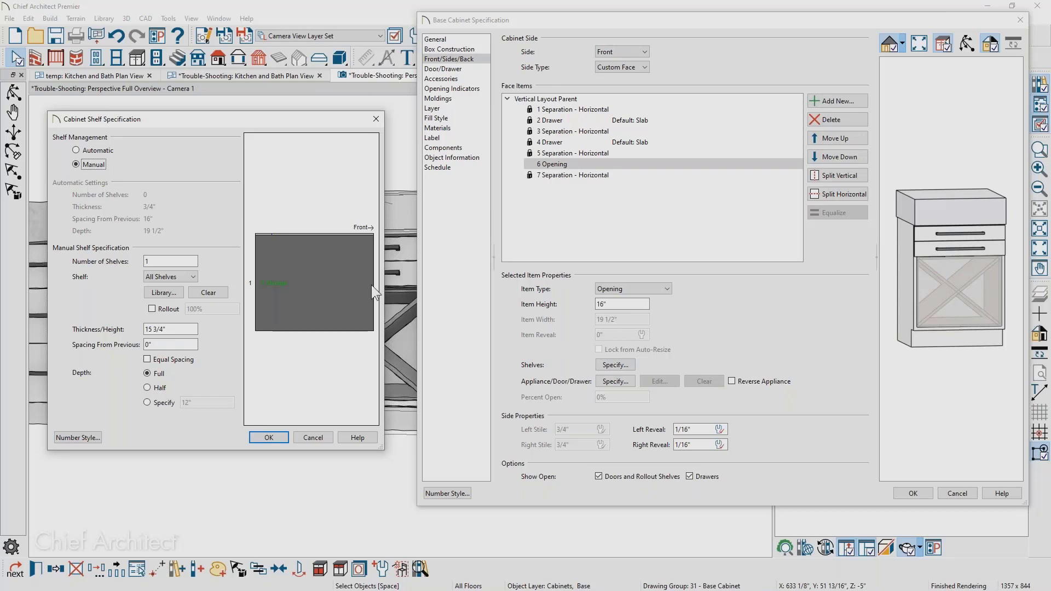
pyautogui.click(164, 295)
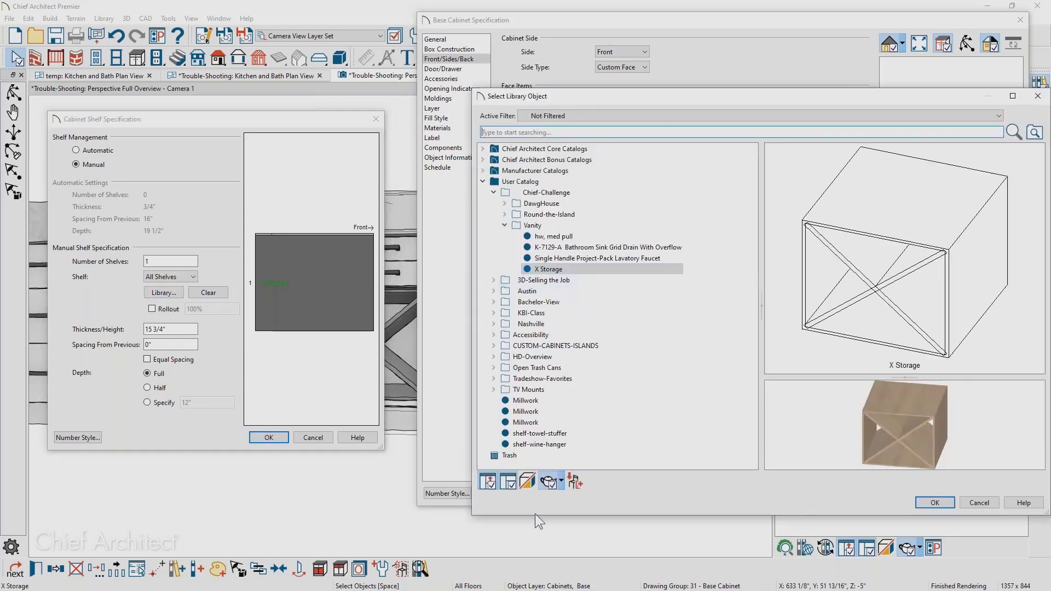
pyautogui.click(547, 447)
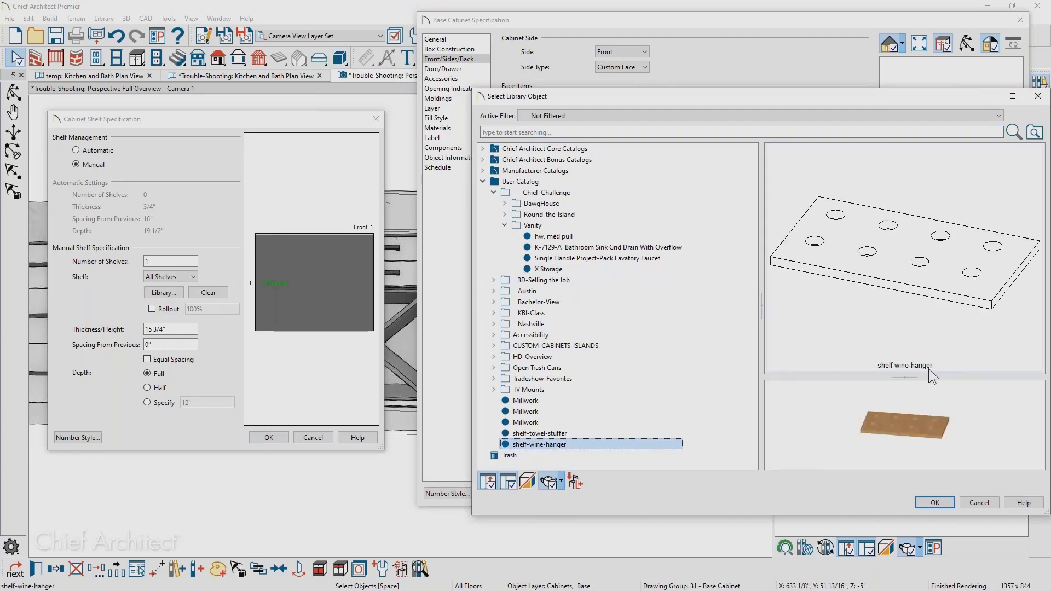
pyautogui.moveTo(922, 411); pyautogui.dragTo(939, 490)
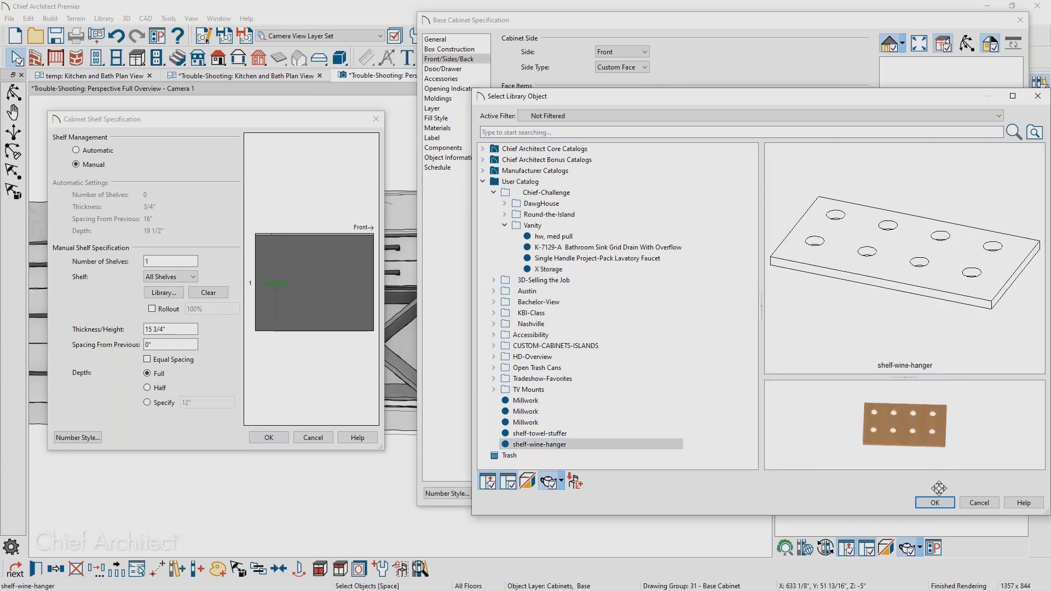
pyautogui.scroll(5, 894, 420)
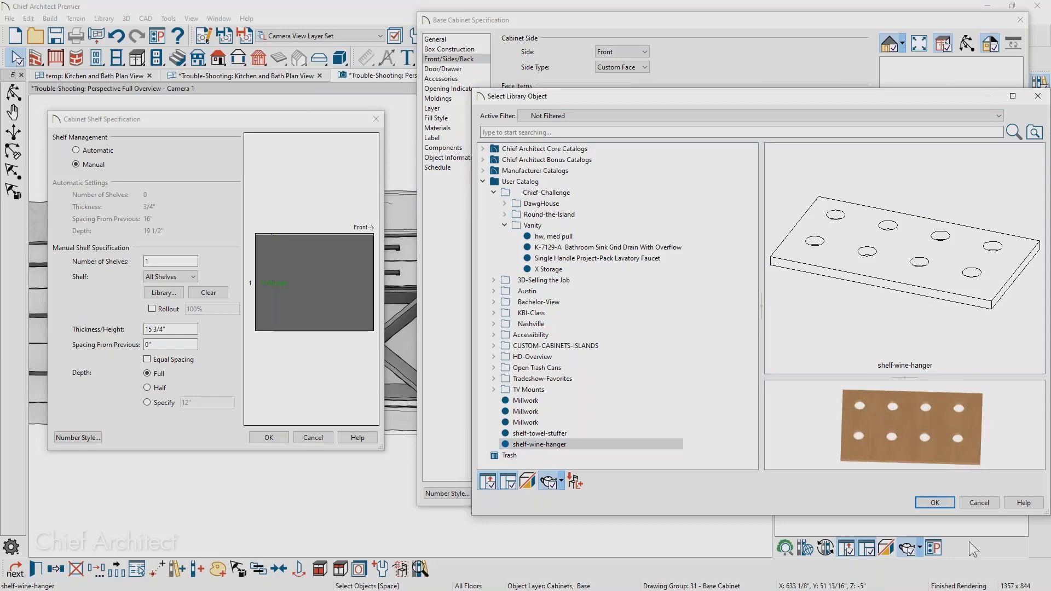
pyautogui.click(946, 501)
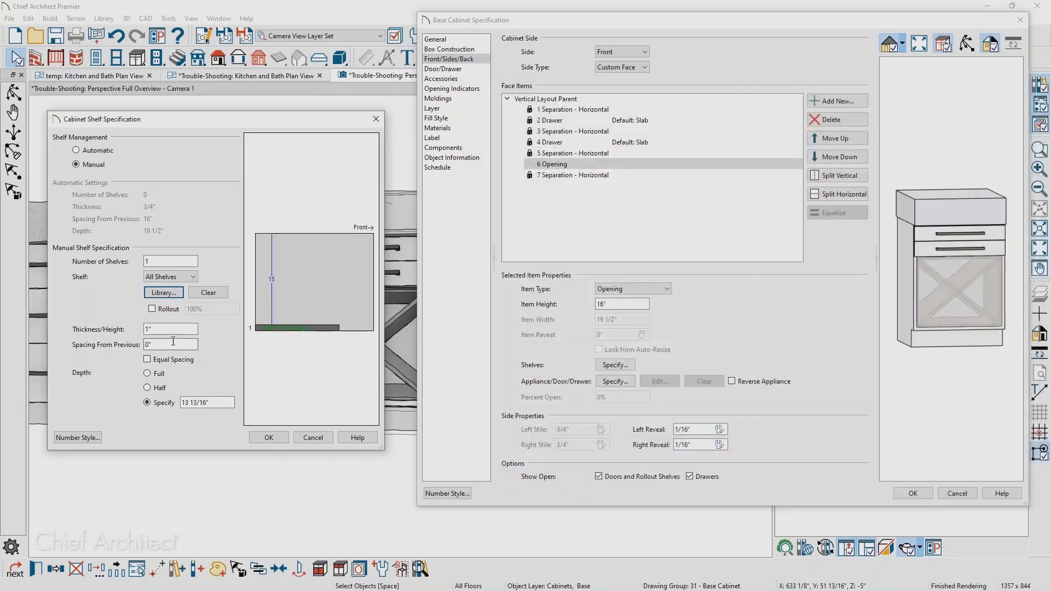
# - Give the wine-hanger shelf equal spacing and full depth, and apply the shelf and cabinet settings
pyautogui.click(173, 343)
pyautogui.click(147, 360)
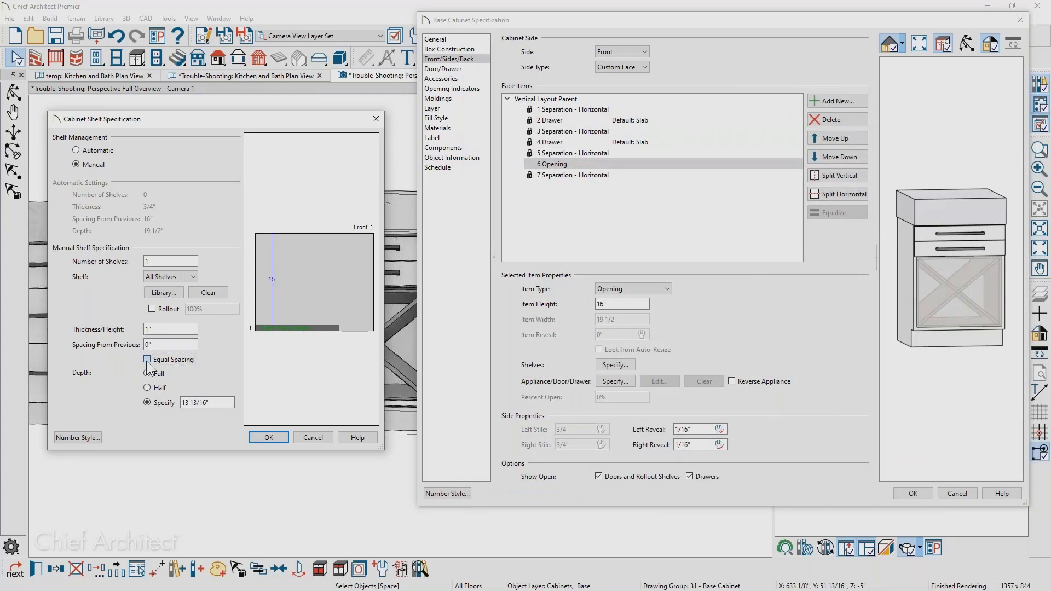
pyautogui.click(162, 374)
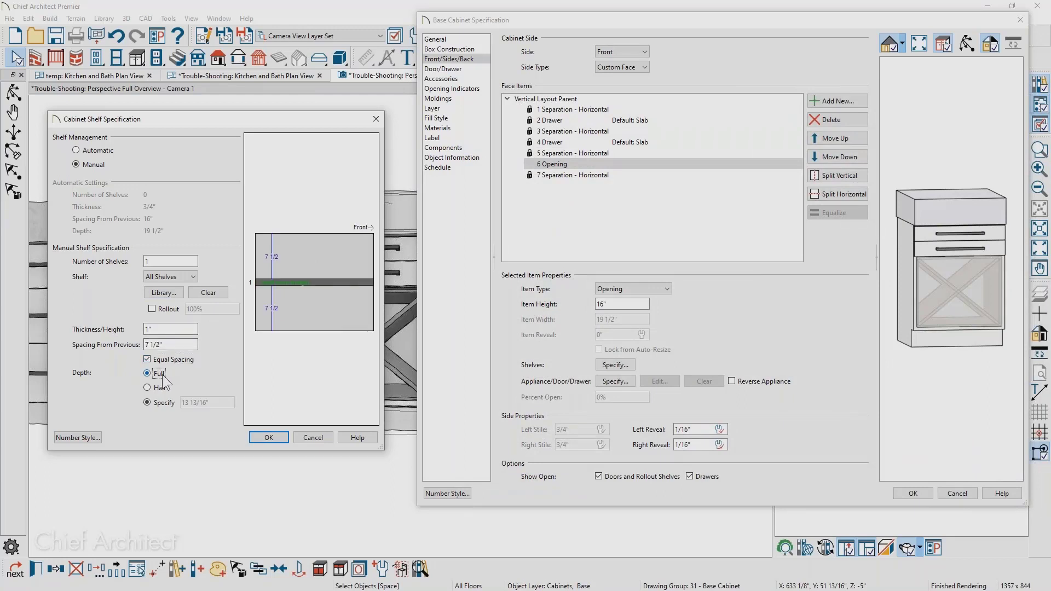
pyautogui.click(263, 438)
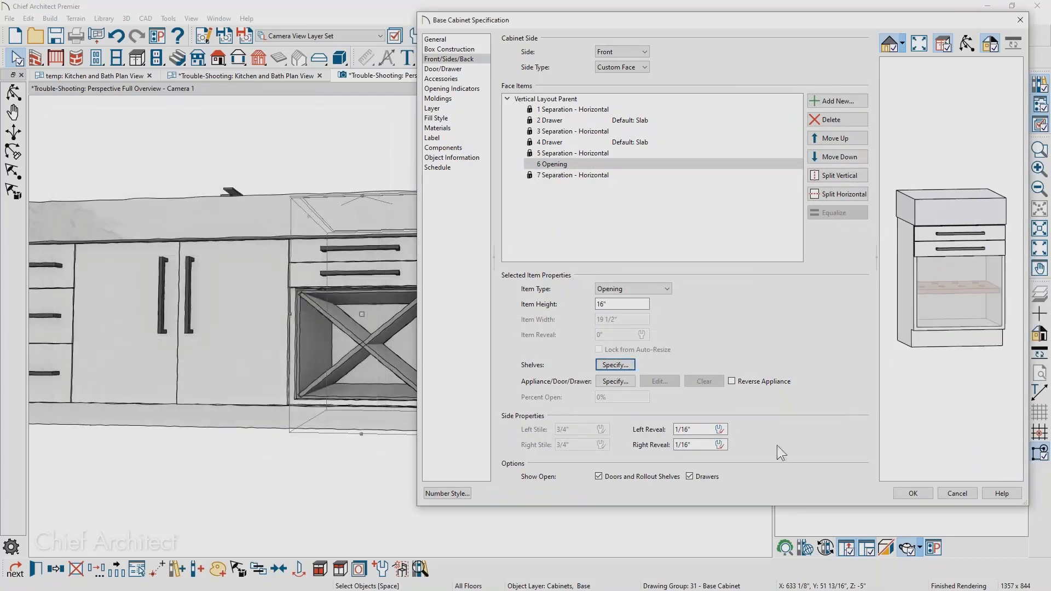
pyautogui.click(926, 495)
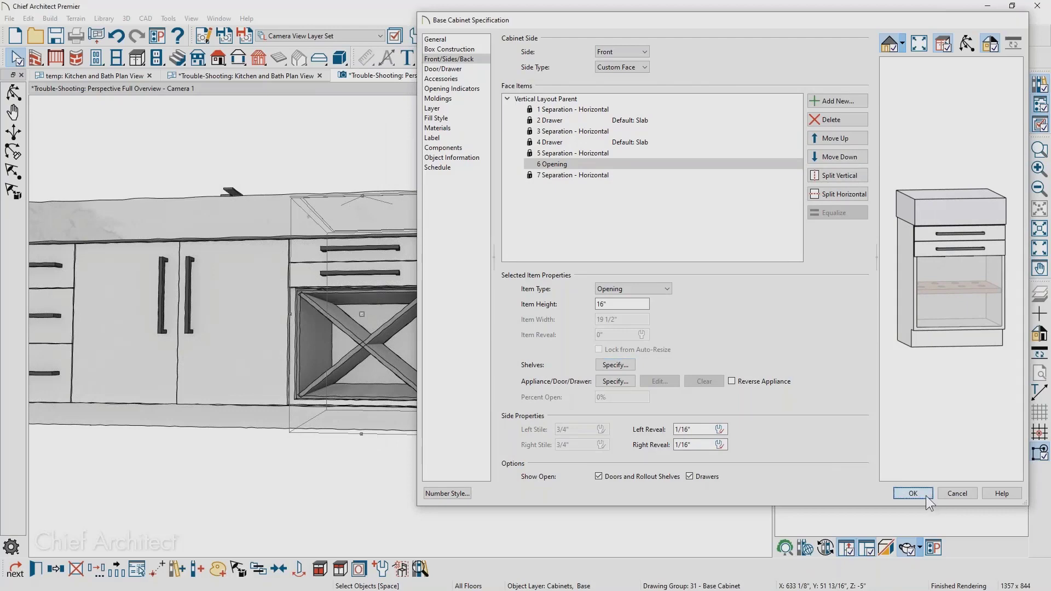
pyautogui.press('Escape')
pyautogui.moveTo(417, 366); pyautogui.dragTo(414, 403)
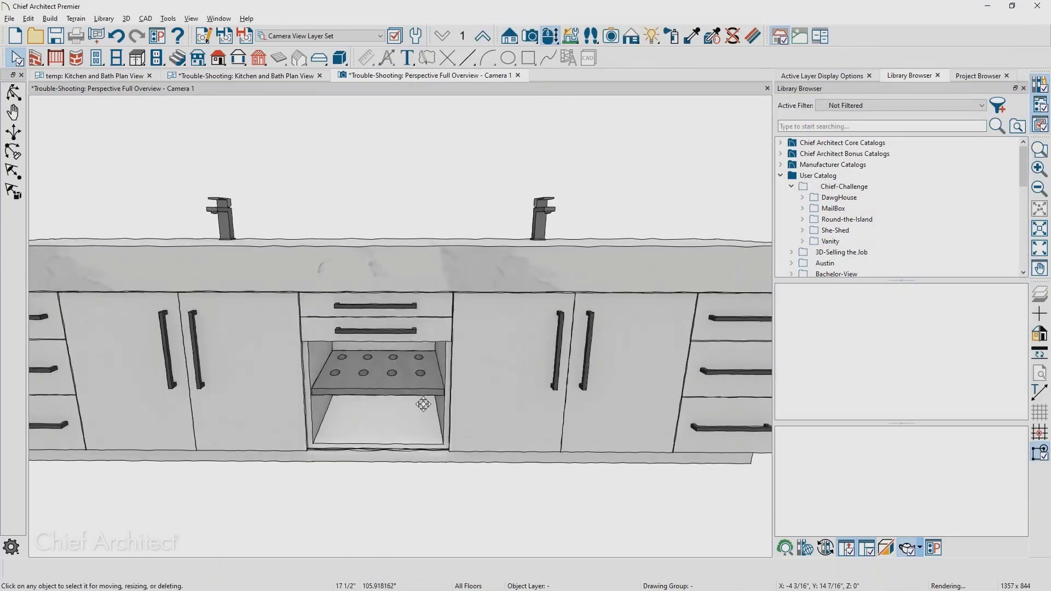
pyautogui.scroll(2, 424, 397)
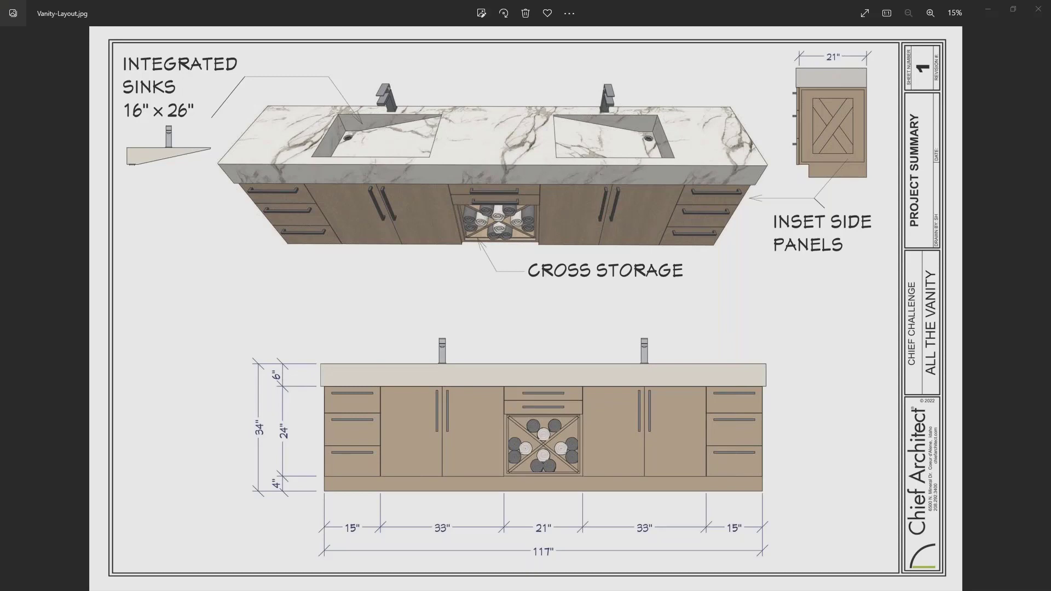
# - Switch to the image viewer and enlarge Chief-Gear-FBHL.PNG to examine the Chief Gear kit
pyautogui.moveTo(1050, 109); pyautogui.dragTo(446, 1)
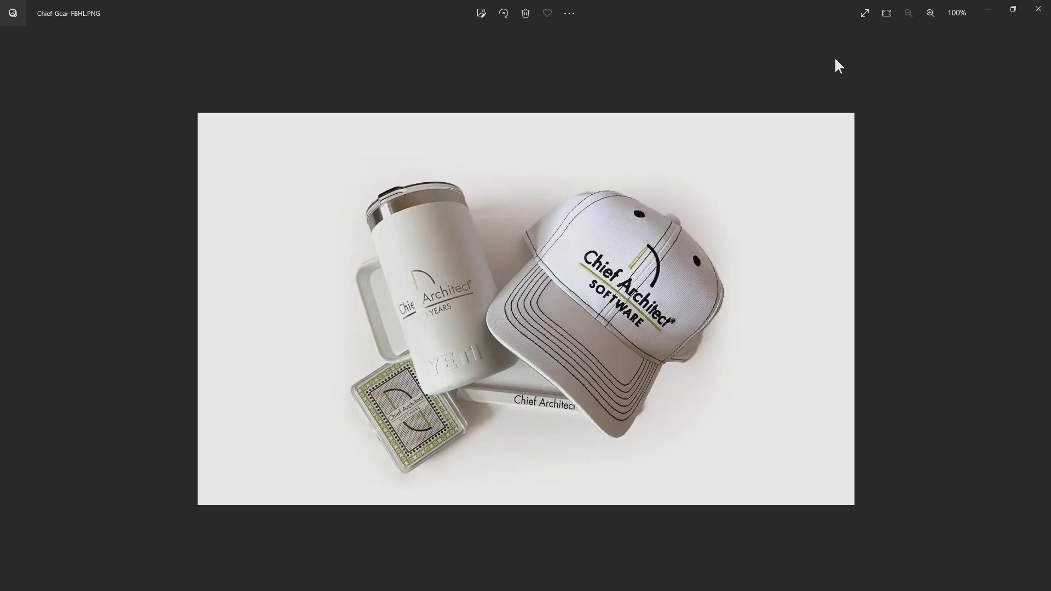
pyautogui.scroll(2, 741, 192)
pyautogui.scroll(1, 748, 207)
pyautogui.rightClick(748, 207)
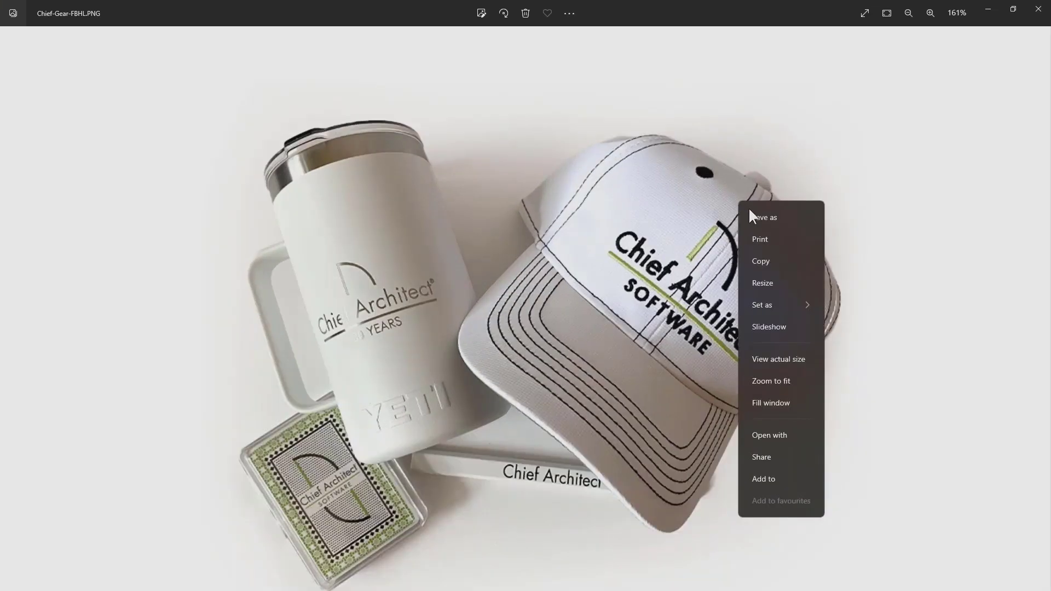
pyautogui.click(852, 179)
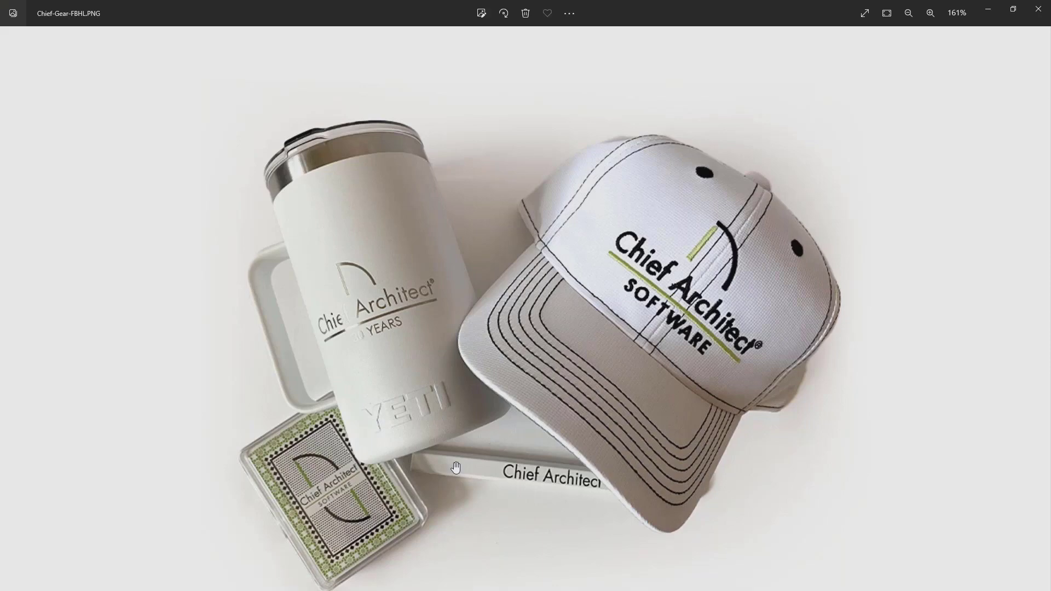
# - Switch to the browser and view the Chief Challenge section of the Events & Training page
pyautogui.hotkey('alt', 'Tab')
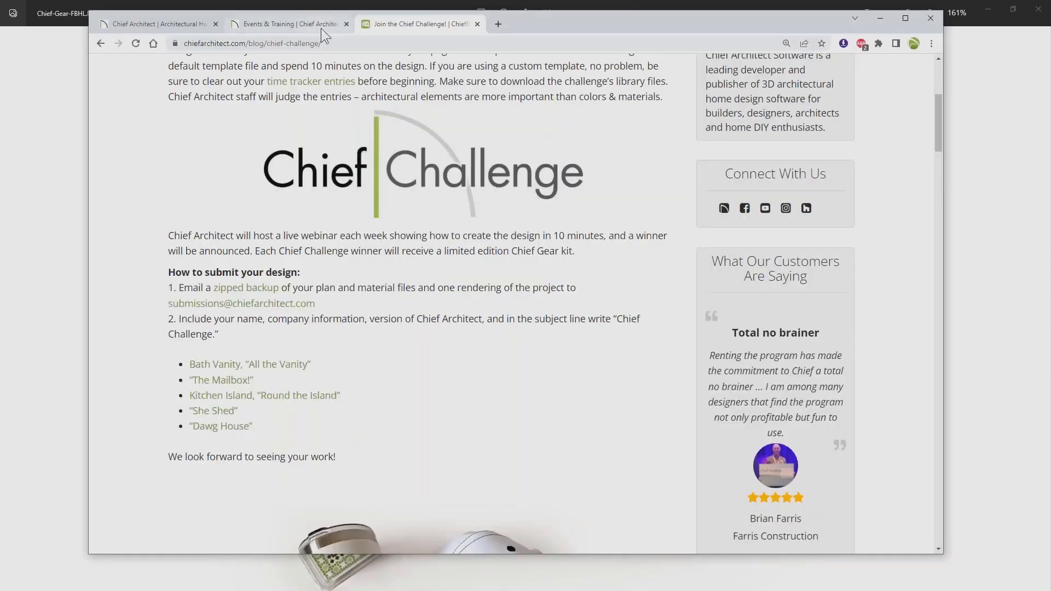
pyautogui.click(290, 24)
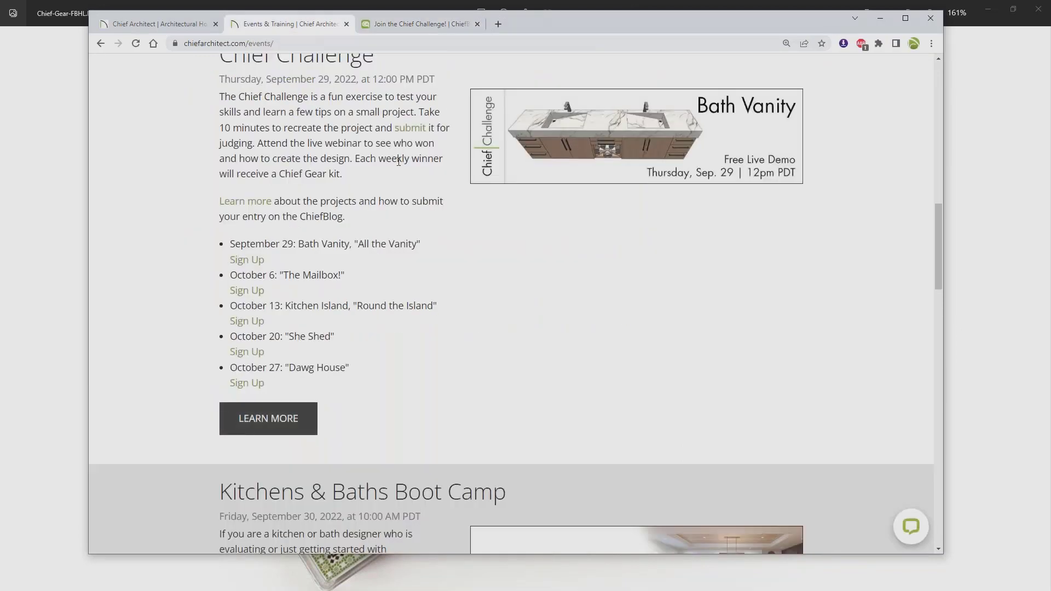
pyautogui.scroll(1, 399, 162)
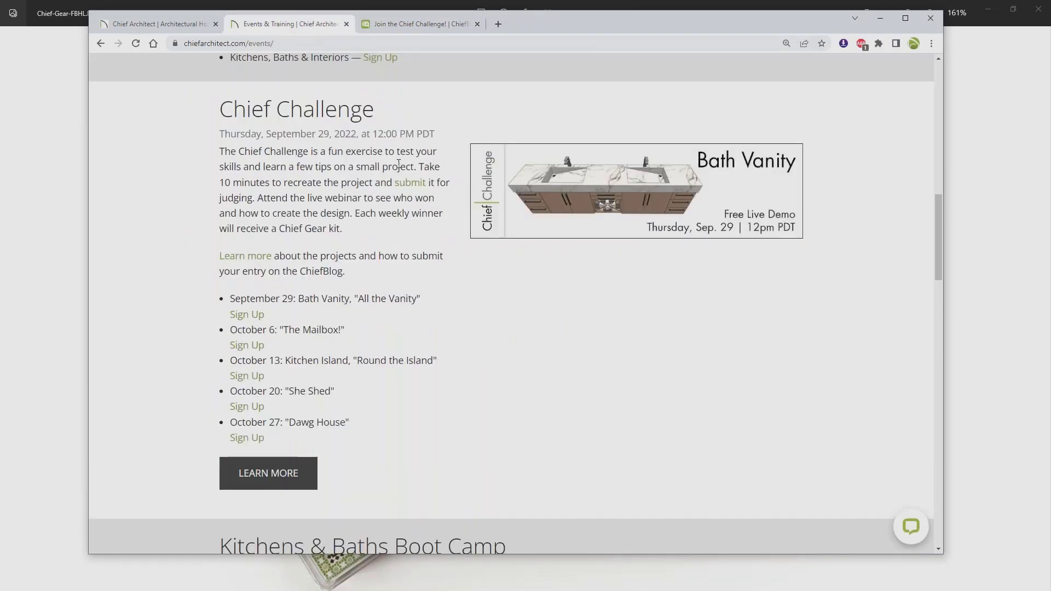